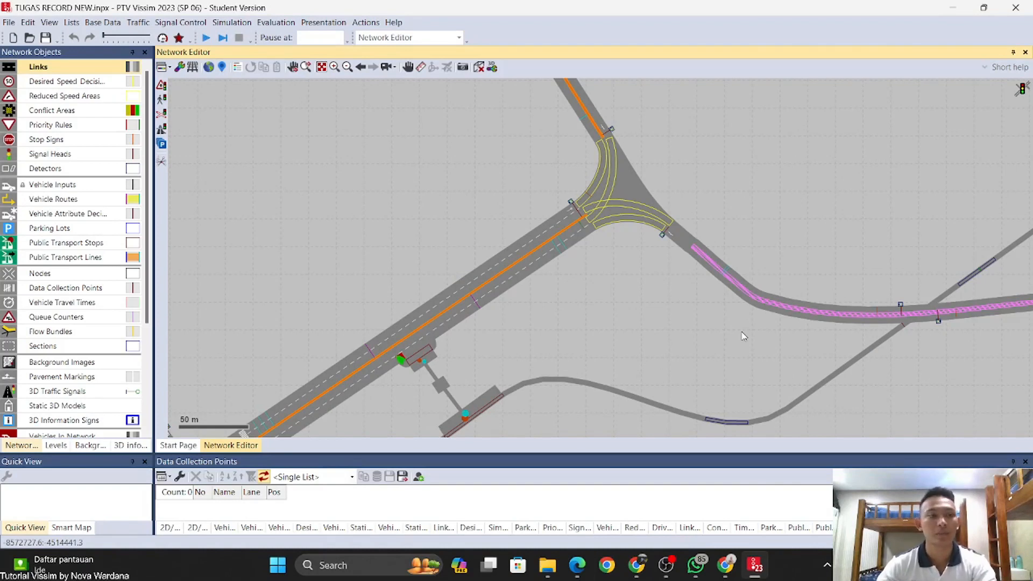
Step: Look over the road network in plan view, from the three-way junction to the four-way intersection
{"action": "left_click_drag", "start_coordinate": [589, 320], "coordinate": [726, 199]}
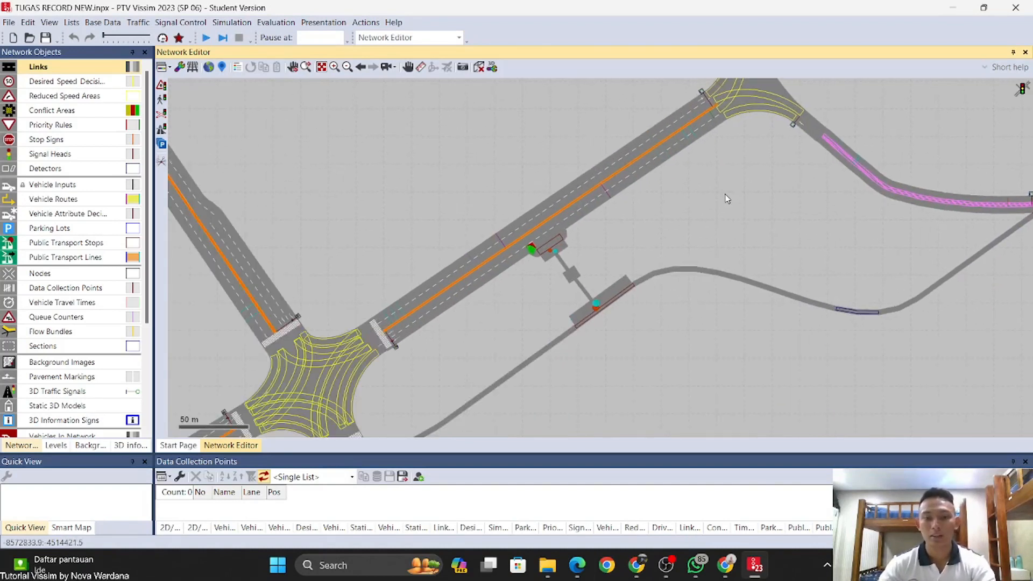
{"action": "left_click_drag", "start_coordinate": [464, 317], "coordinate": [543, 236]}
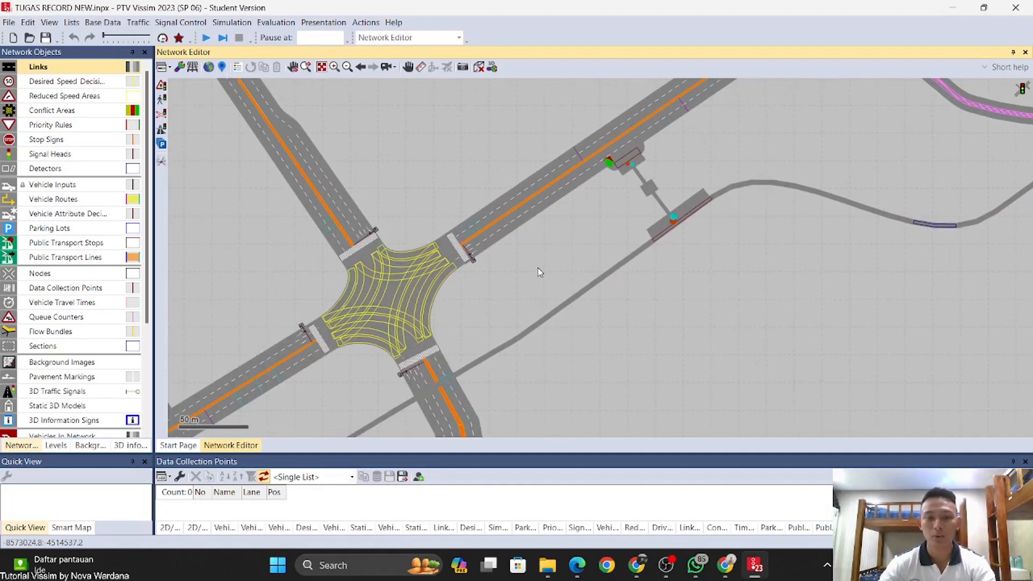
{"action": "scroll", "coordinate": [538, 268], "scroll_direction": "down", "scroll_amount": 2}
{"action": "left_click_drag", "start_coordinate": [538, 268], "coordinate": [559, 249]}
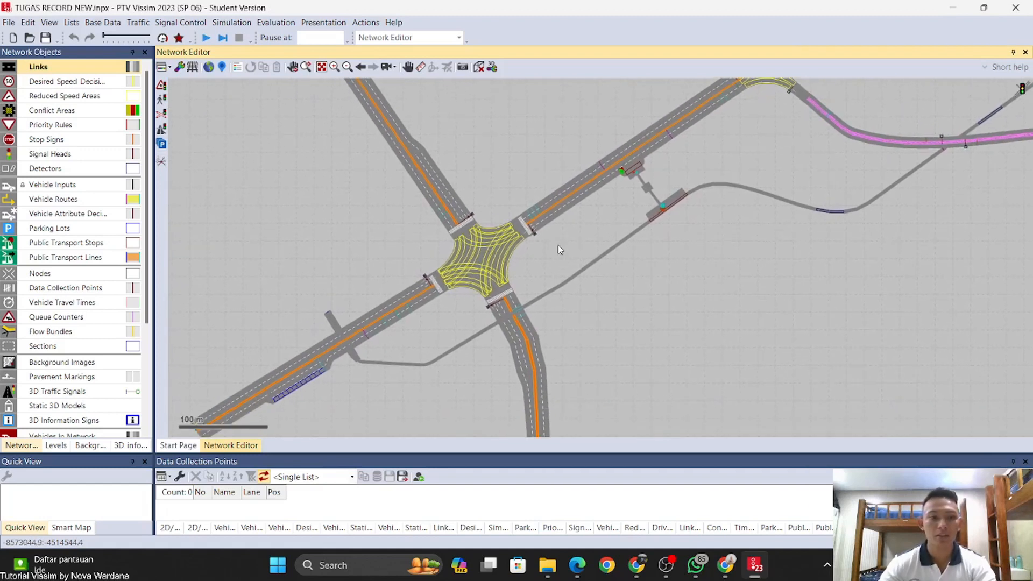
{"action": "left_click_drag", "start_coordinate": [676, 278], "coordinate": [647, 301]}
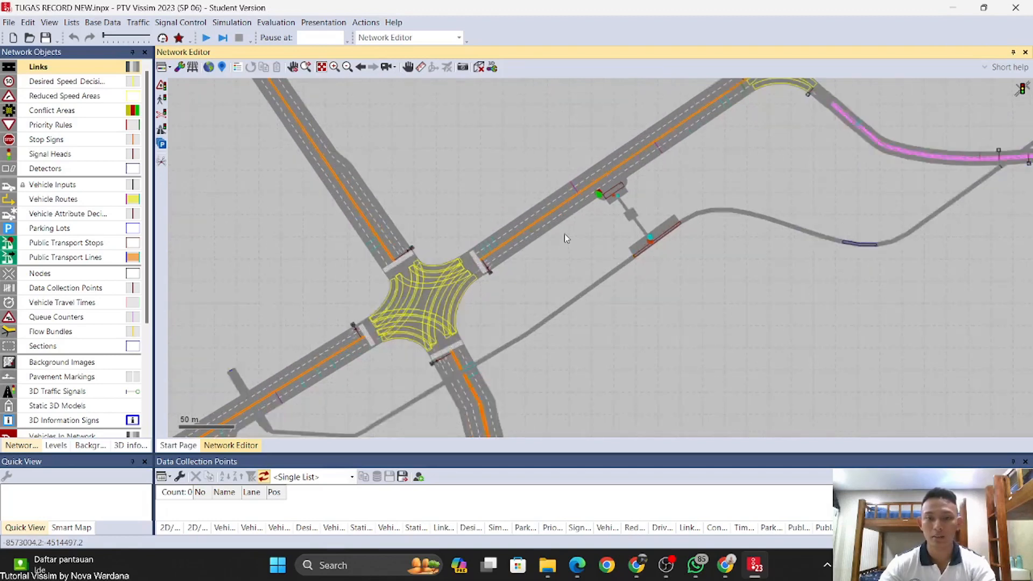
{"action": "scroll", "coordinate": [564, 235], "scroll_direction": "up", "scroll_amount": 2}
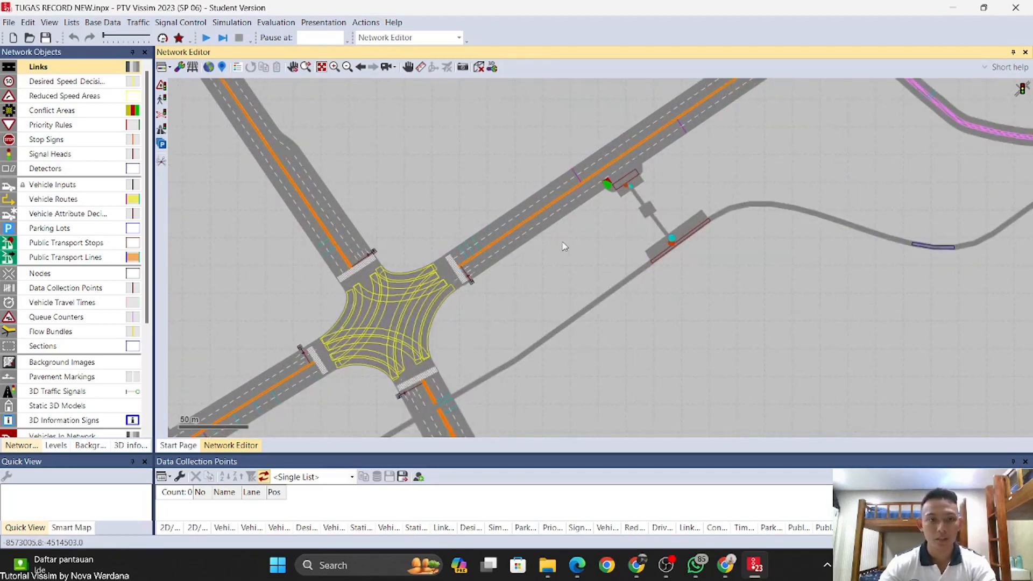
{"action": "left_click_drag", "start_coordinate": [564, 238], "coordinate": [575, 211]}
Step: Switch the network to 3D and inspect the four-way intersection, its crosswalks and the road towards the three-way junction
{"action": "left_click", "coordinate": [479, 67]}
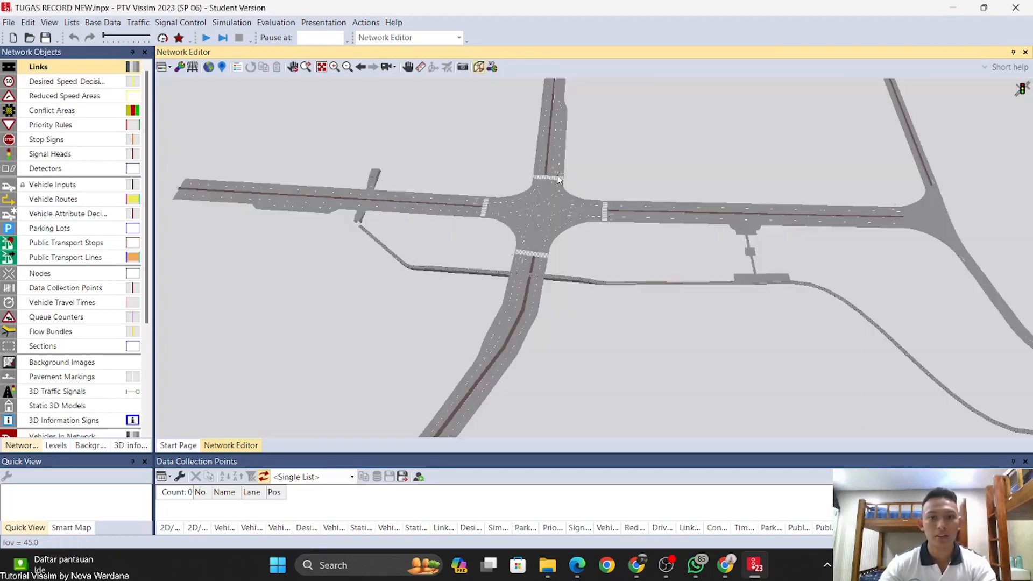
{"action": "scroll", "coordinate": [454, 189], "scroll_direction": "up", "scroll_amount": 5}
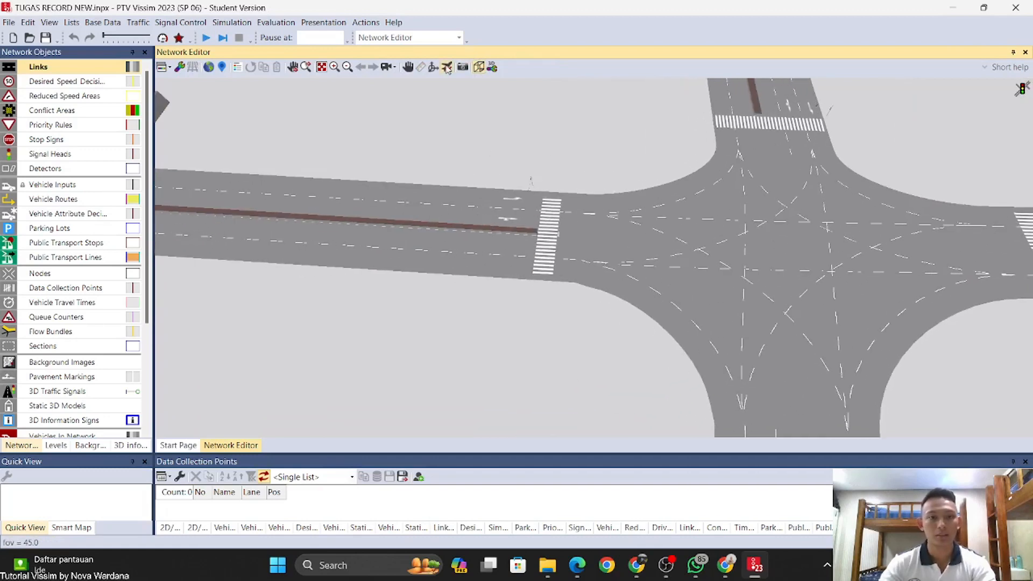
{"action": "left_click_drag", "start_coordinate": [441, 204], "coordinate": [593, 210]}
{"action": "scroll", "coordinate": [650, 214], "scroll_direction": "down", "scroll_amount": 5}
{"action": "scroll", "coordinate": [581, 257], "scroll_direction": "up", "scroll_amount": 3}
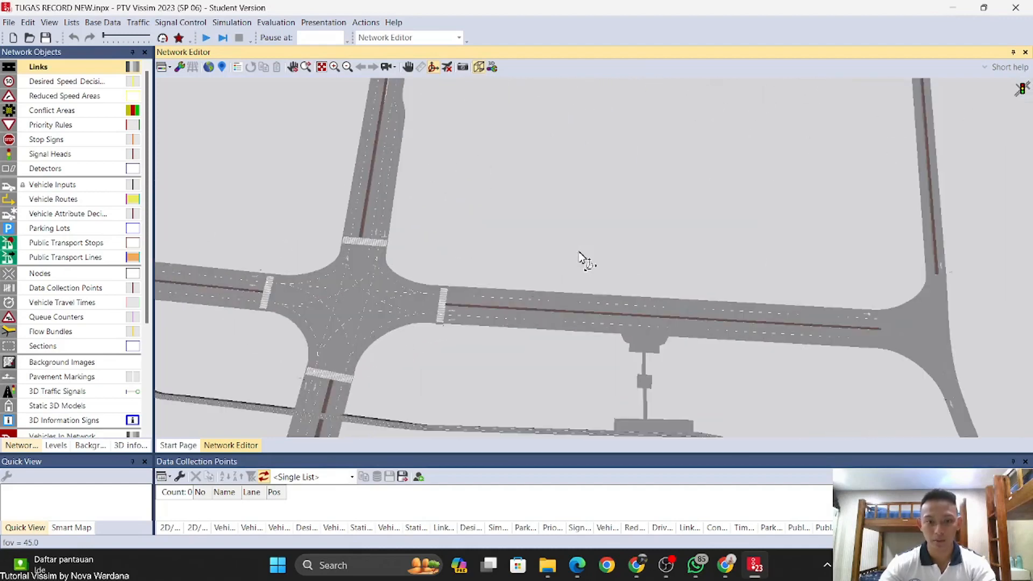
{"action": "left_click_drag", "start_coordinate": [591, 252], "coordinate": [523, 182]}
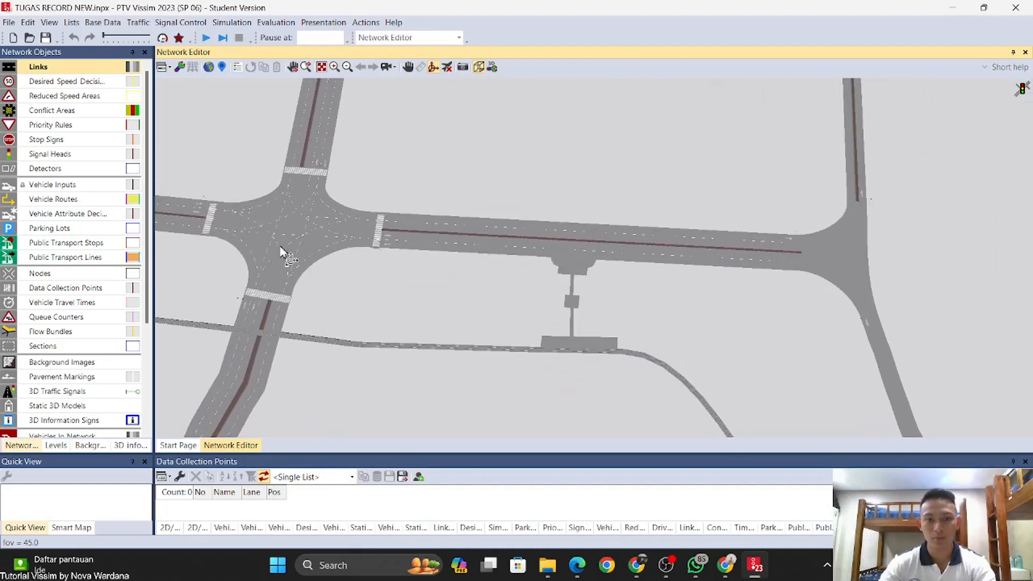
{"action": "left_click_drag", "start_coordinate": [464, 235], "coordinate": [699, 218]}
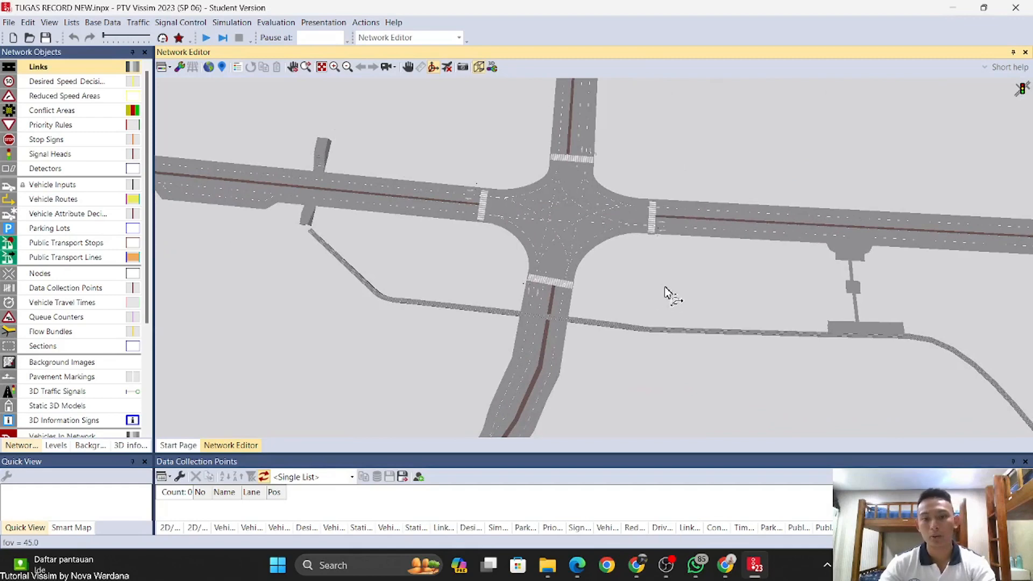
{"action": "left_click_drag", "start_coordinate": [665, 288], "coordinate": [320, 201]}
{"action": "scroll", "coordinate": [592, 342], "scroll_direction": "down", "scroll_amount": 3}
{"action": "scroll", "coordinate": [532, 252], "scroll_direction": "up", "scroll_amount": 5}
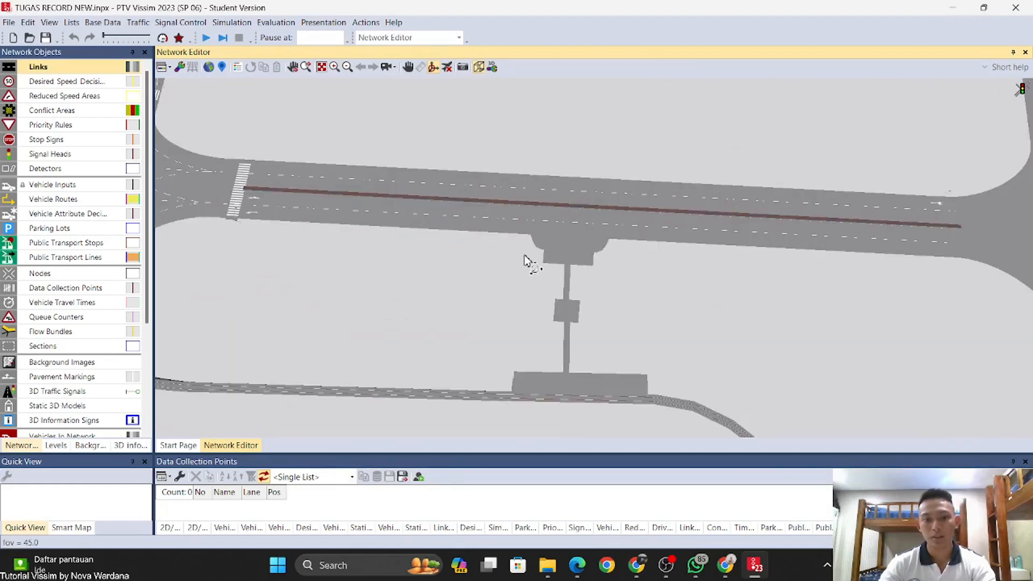
Step: Inspect the roadside stop, its connecting walkway and the green layby area from different angles in 3D
{"action": "left_click_drag", "start_coordinate": [497, 318], "coordinate": [554, 301]}
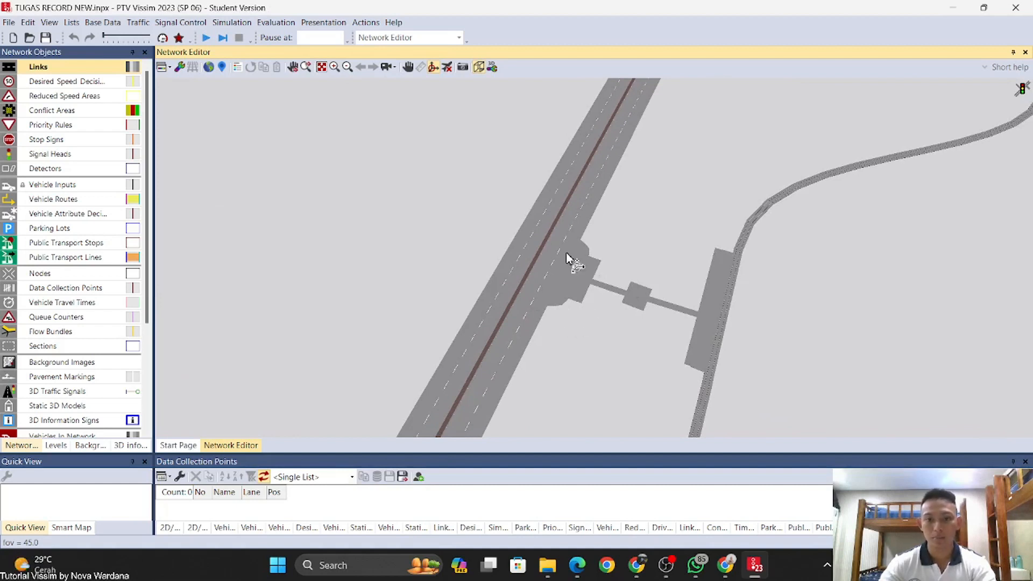
{"action": "scroll", "coordinate": [545, 293], "scroll_direction": "down", "scroll_amount": 3}
{"action": "left_click_drag", "start_coordinate": [465, 301], "coordinate": [492, 236]}
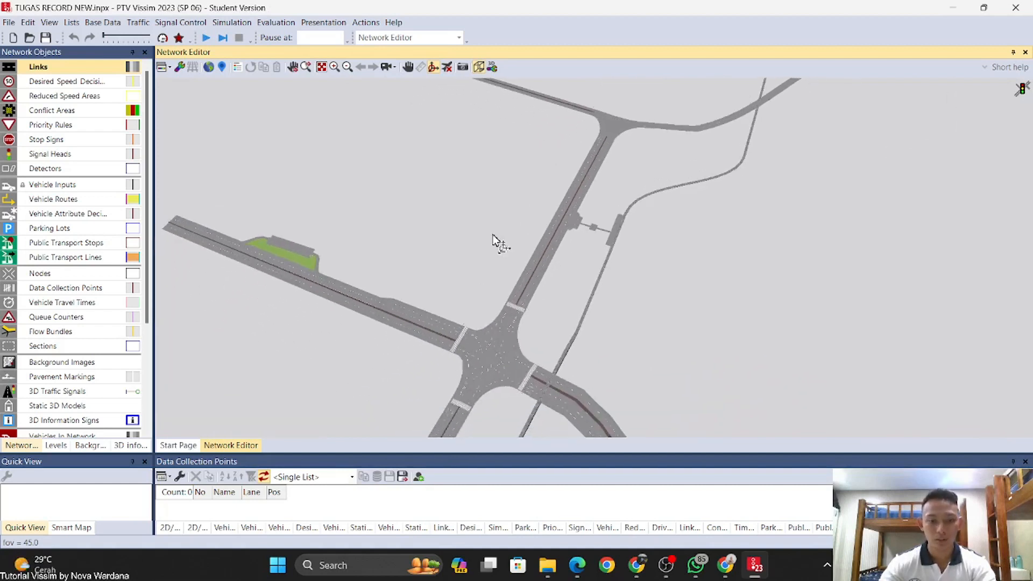
{"action": "scroll", "coordinate": [491, 237], "scroll_direction": "down", "scroll_amount": 1}
{"action": "scroll", "coordinate": [339, 242], "scroll_direction": "up", "scroll_amount": 4}
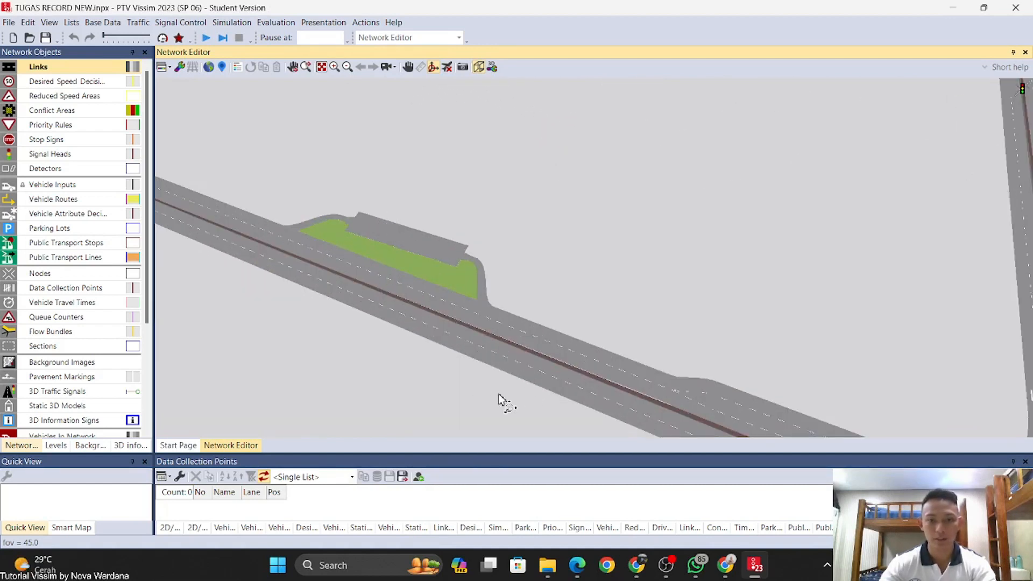
{"action": "scroll", "coordinate": [499, 396], "scroll_direction": "down", "scroll_amount": 2}
{"action": "left_click_drag", "start_coordinate": [703, 415], "coordinate": [568, 293]}
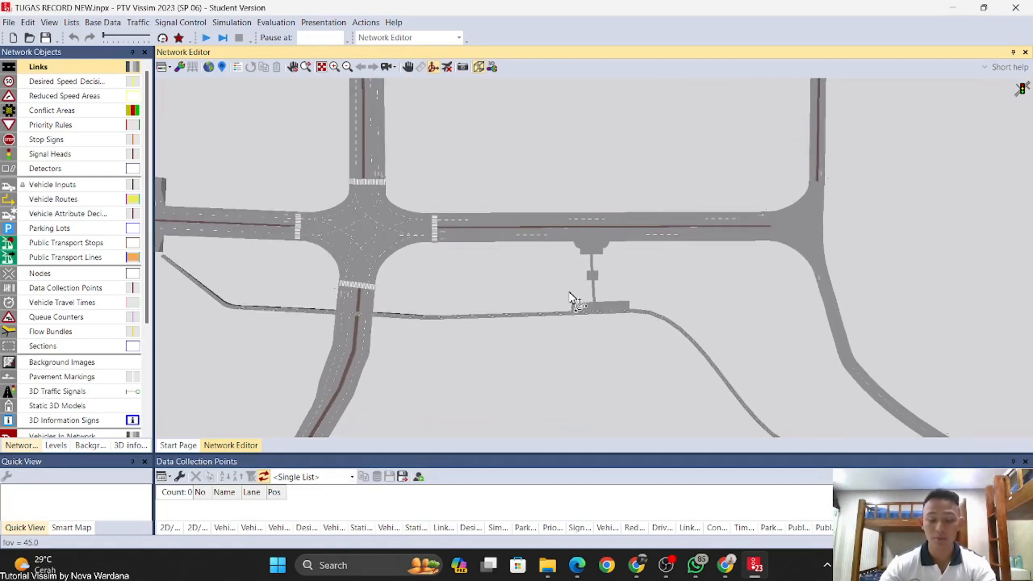
{"action": "left_click_drag", "start_coordinate": [545, 178], "coordinate": [632, 198]}
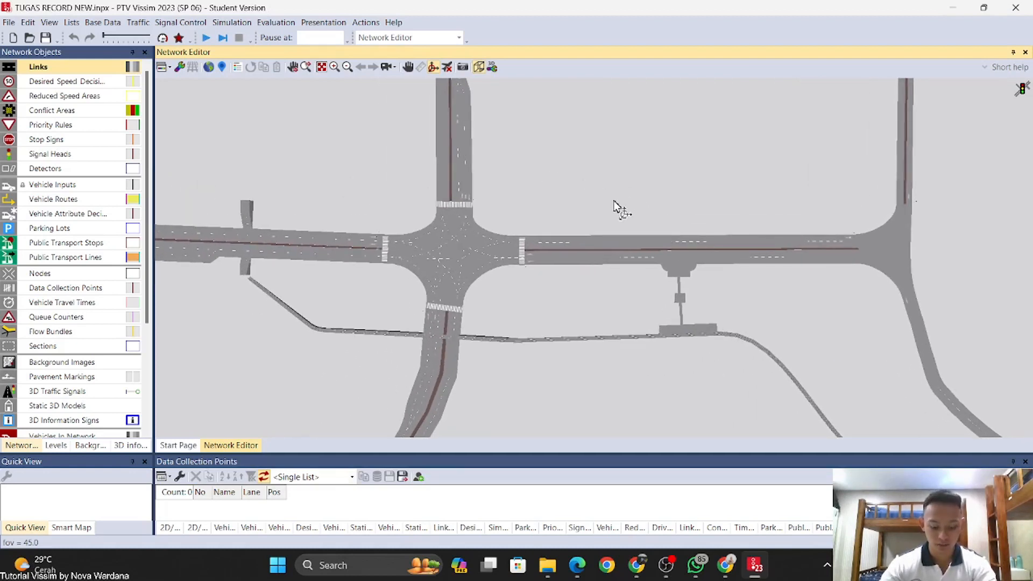
{"action": "left_click_drag", "start_coordinate": [601, 201], "coordinate": [581, 145]}
Step: Return the network to 2D and review the intersection approaches, parking areas and the side track
{"action": "left_click", "coordinate": [478, 68]}
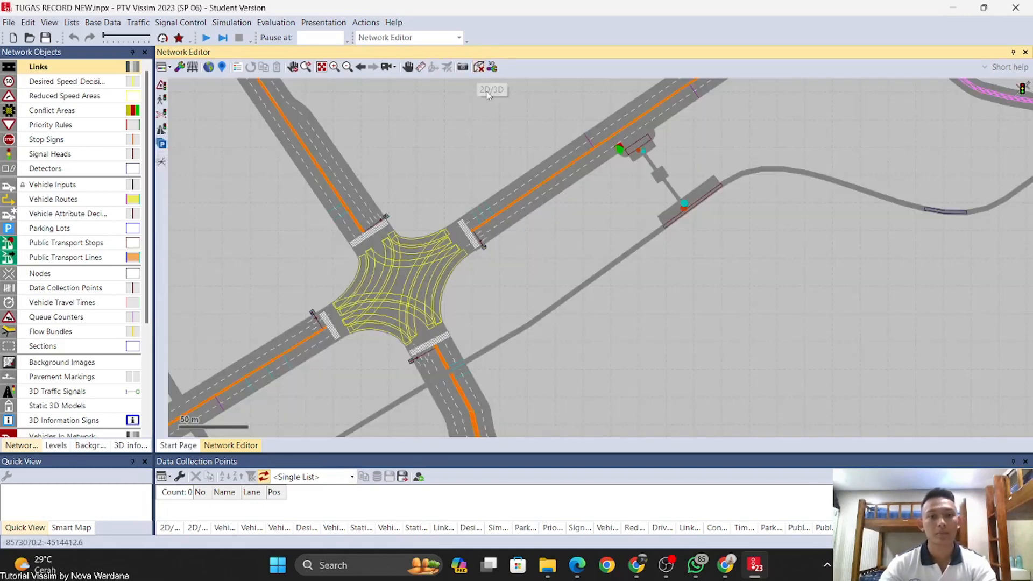
{"action": "scroll", "coordinate": [471, 198], "scroll_direction": "down", "scroll_amount": 2}
{"action": "left_click_drag", "start_coordinate": [479, 203], "coordinate": [516, 163]}
{"action": "scroll", "coordinate": [519, 166], "scroll_direction": "down", "scroll_amount": 1}
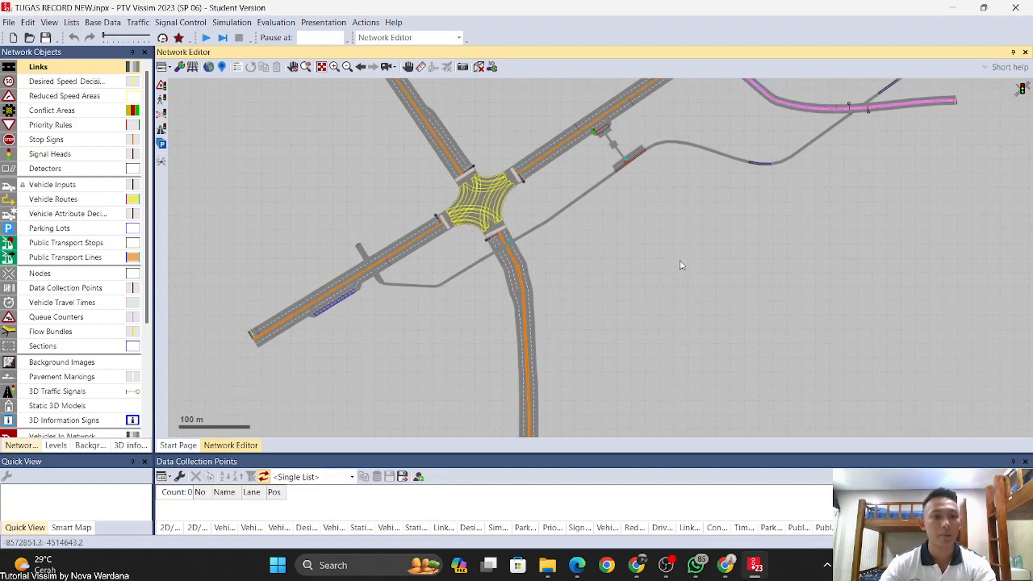
{"action": "left_click_drag", "start_coordinate": [680, 262], "coordinate": [608, 312]}
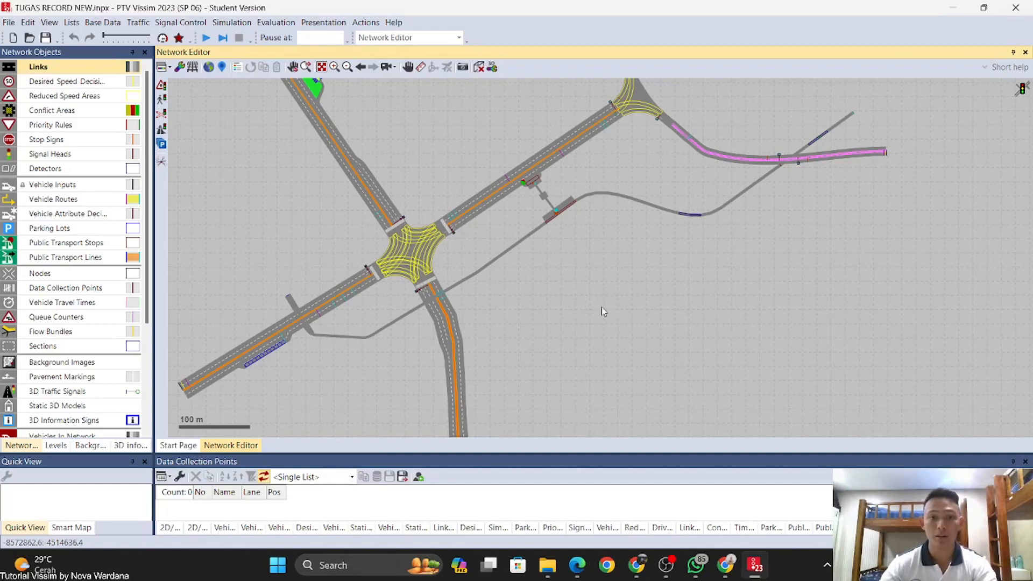
{"action": "left_click_drag", "start_coordinate": [605, 272], "coordinate": [795, 366]}
{"action": "scroll", "coordinate": [548, 312], "scroll_direction": "up", "scroll_amount": 2}
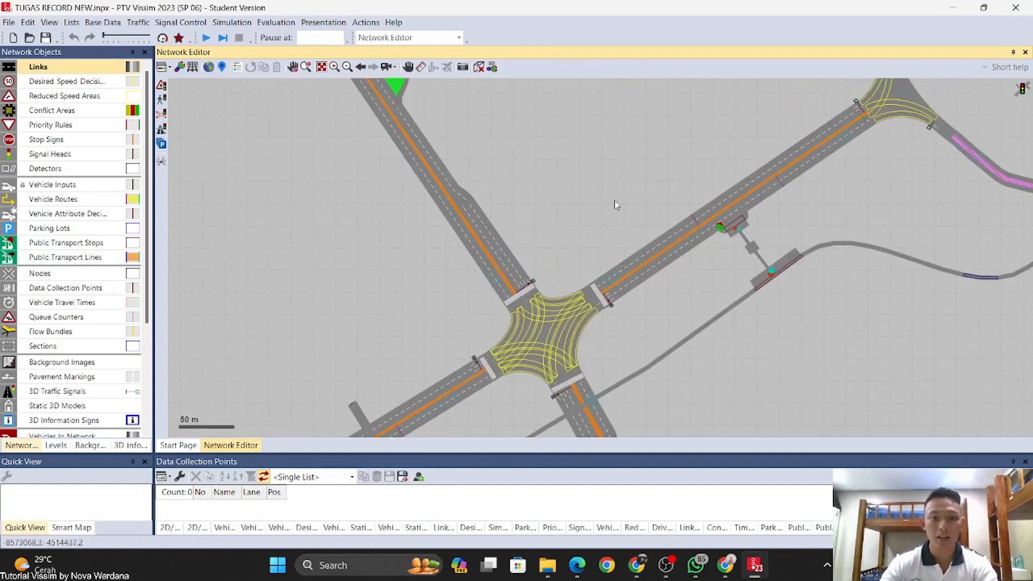
{"action": "left_click_drag", "start_coordinate": [608, 174], "coordinate": [567, 159]}
{"action": "left_click_drag", "start_coordinate": [644, 273], "coordinate": [601, 251]}
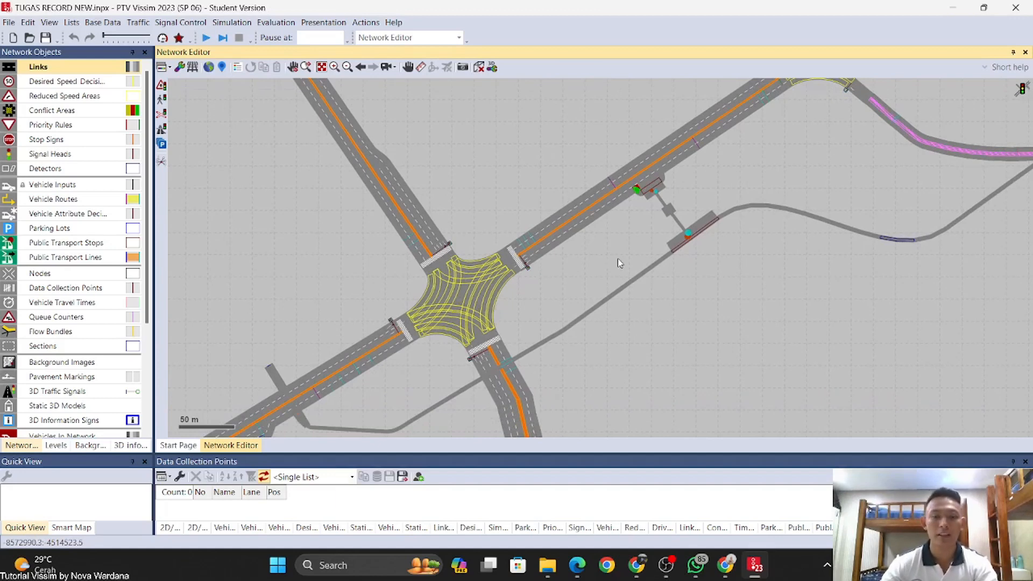
{"action": "left_click_drag", "start_coordinate": [630, 231], "coordinate": [568, 257]}
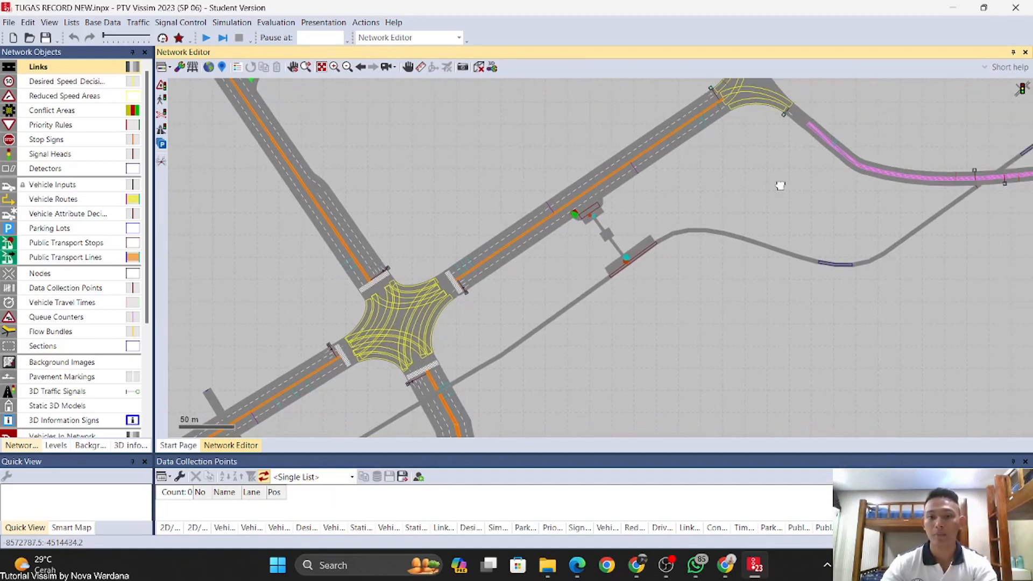
{"action": "scroll", "coordinate": [780, 185], "scroll_direction": "down", "scroll_amount": 4}
{"action": "scroll", "coordinate": [760, 274], "scroll_direction": "up", "scroll_amount": 2}
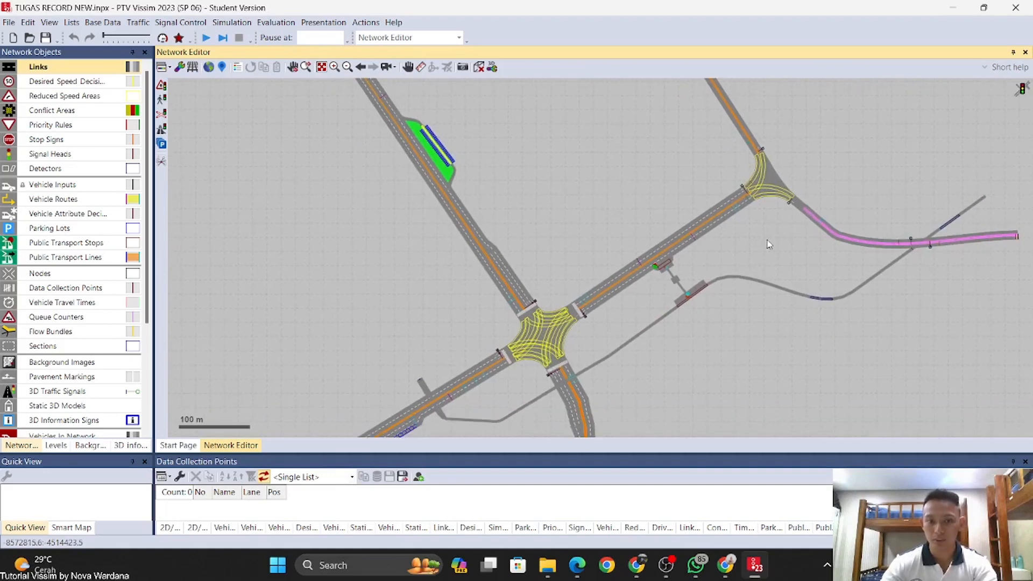
{"action": "scroll", "coordinate": [713, 319], "scroll_direction": "up", "scroll_amount": 2}
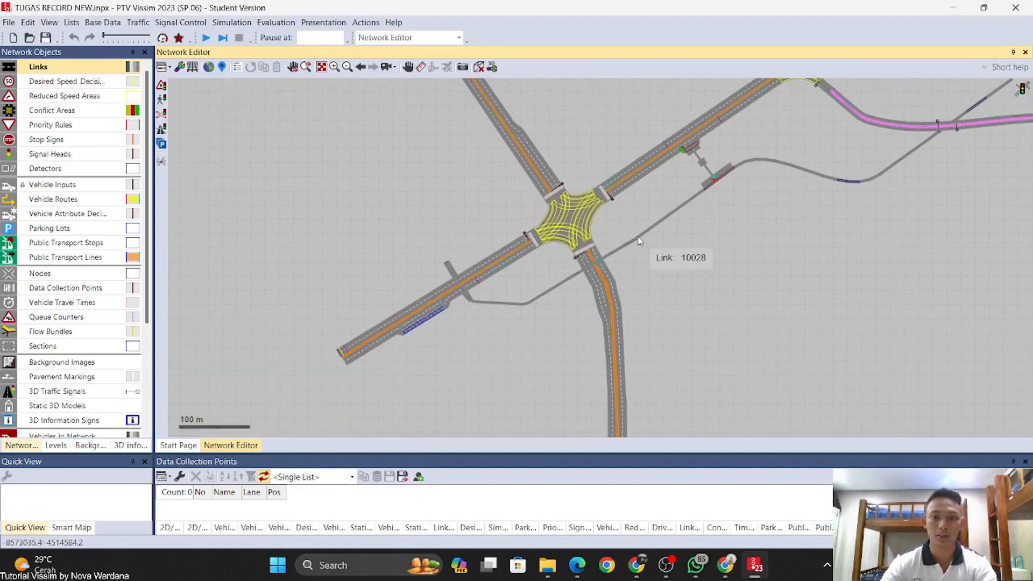
Step: Add a data collection point on lane 2 of link 1 (Pendekat Barat), about 6.9 m from the link start, accepting the background map distance adjustment
{"action": "left_click_drag", "start_coordinate": [697, 265], "coordinate": [724, 225]}
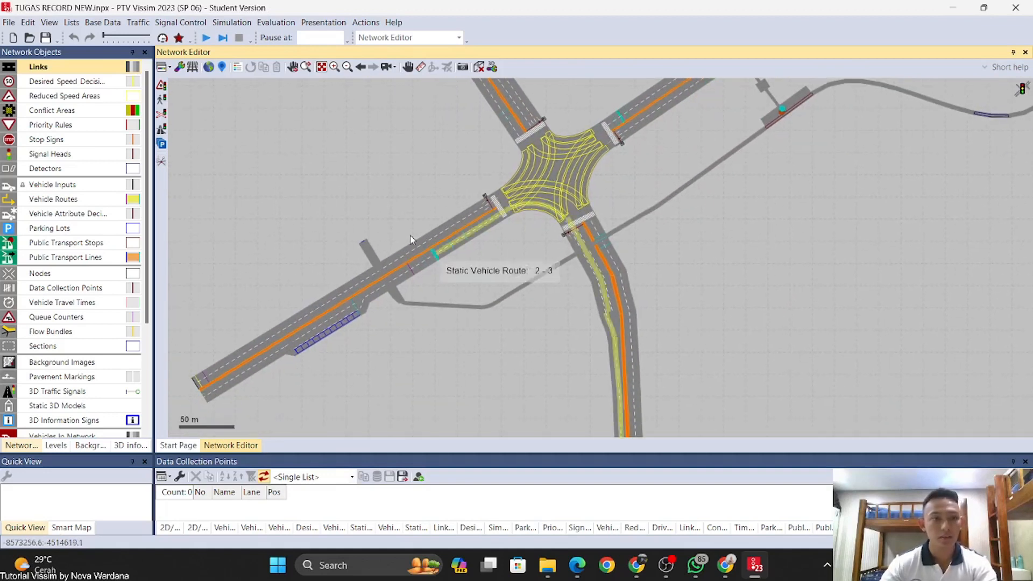
{"action": "scroll", "coordinate": [334, 177], "scroll_direction": "up", "scroll_amount": 1}
{"action": "scroll", "coordinate": [332, 176], "scroll_direction": "up", "scroll_amount": 1}
{"action": "left_click_drag", "start_coordinate": [458, 262], "coordinate": [429, 169]}
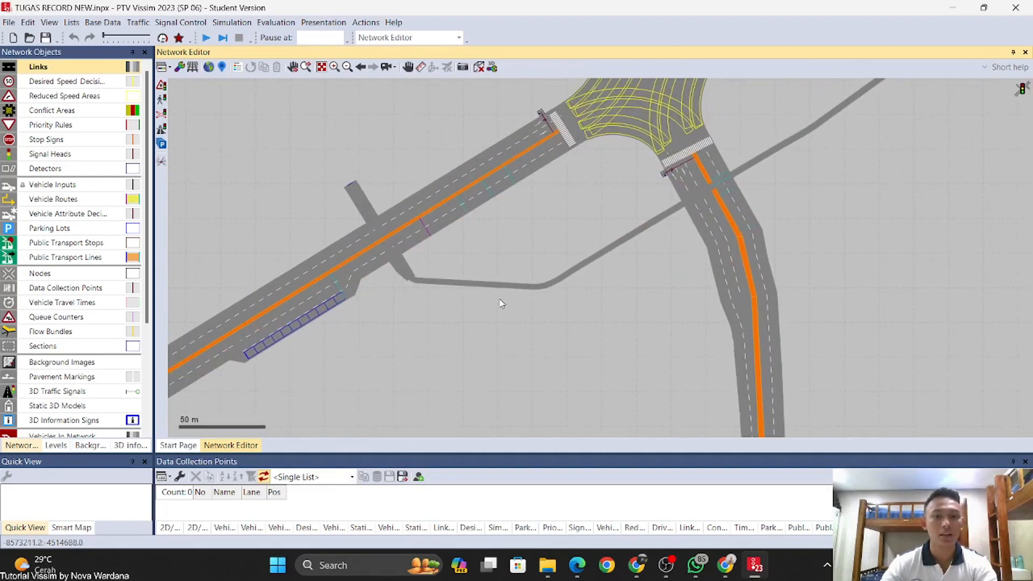
{"action": "left_click_drag", "start_coordinate": [481, 265], "coordinate": [663, 163]}
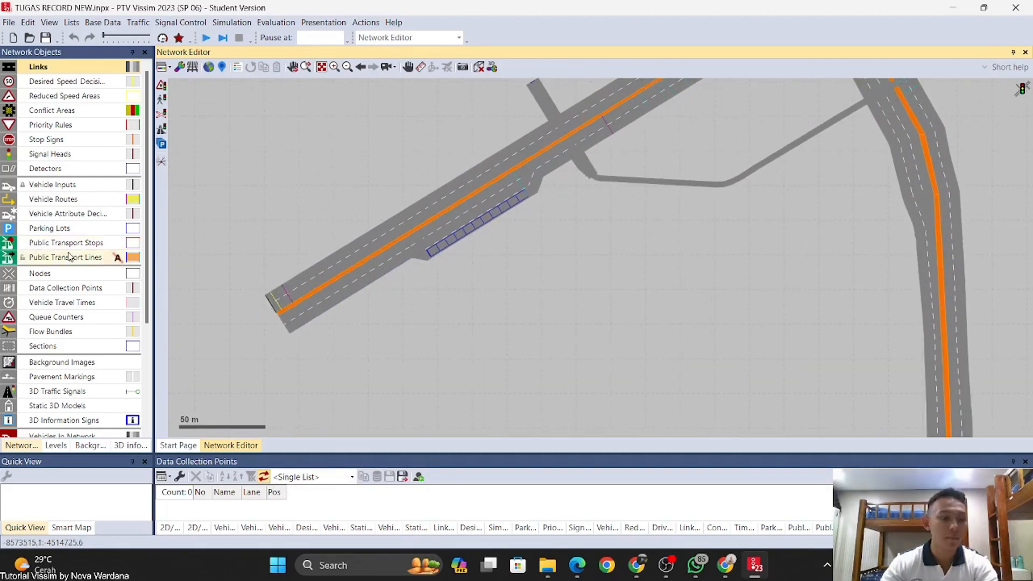
{"action": "left_click", "coordinate": [69, 290]}
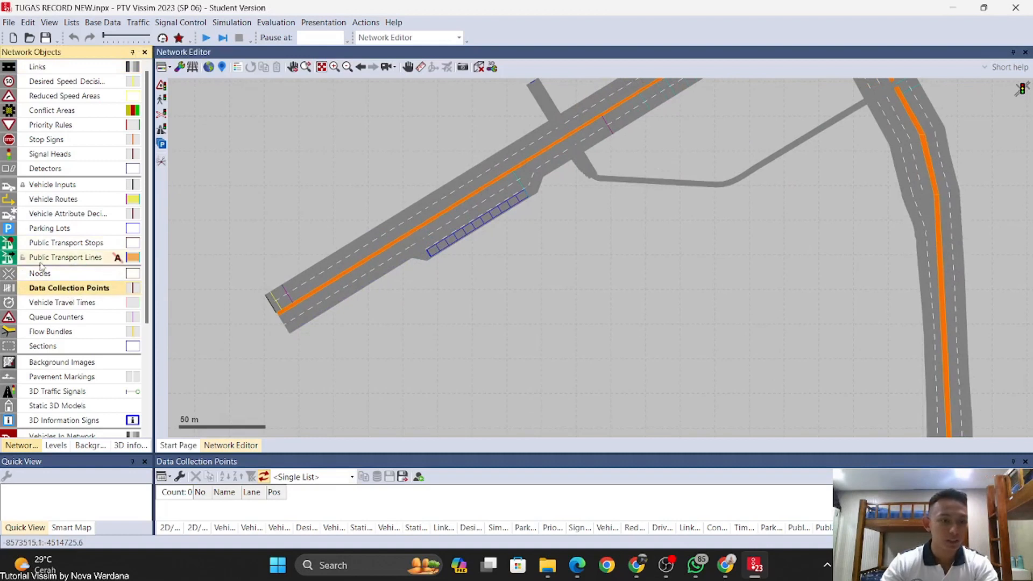
{"action": "left_click_drag", "start_coordinate": [241, 220], "coordinate": [310, 199]}
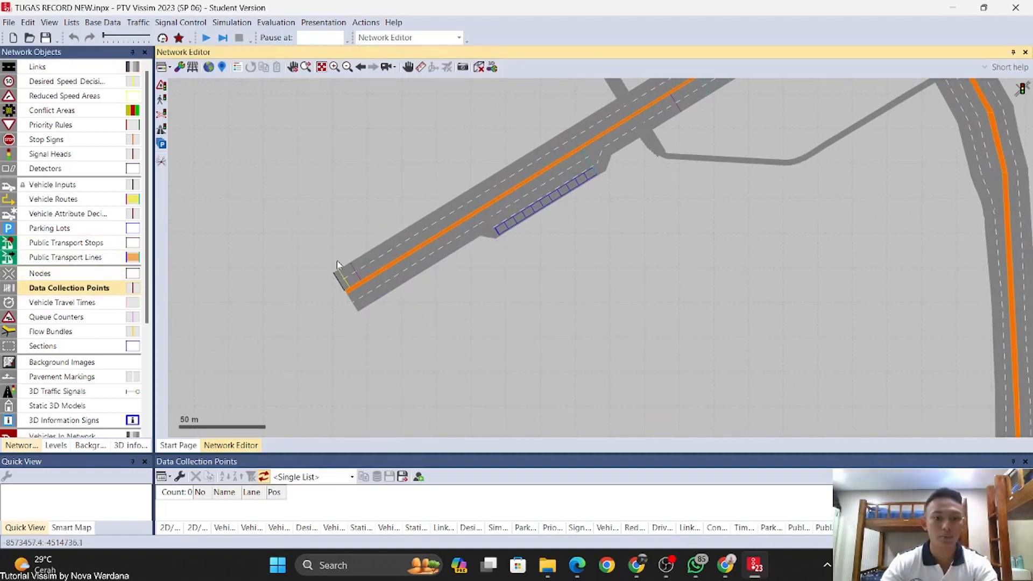
{"action": "scroll", "coordinate": [339, 252], "scroll_direction": "up", "scroll_amount": 2}
{"action": "scroll", "coordinate": [341, 237], "scroll_direction": "up", "scroll_amount": 1}
{"action": "left_click_drag", "start_coordinate": [341, 233], "coordinate": [418, 156]}
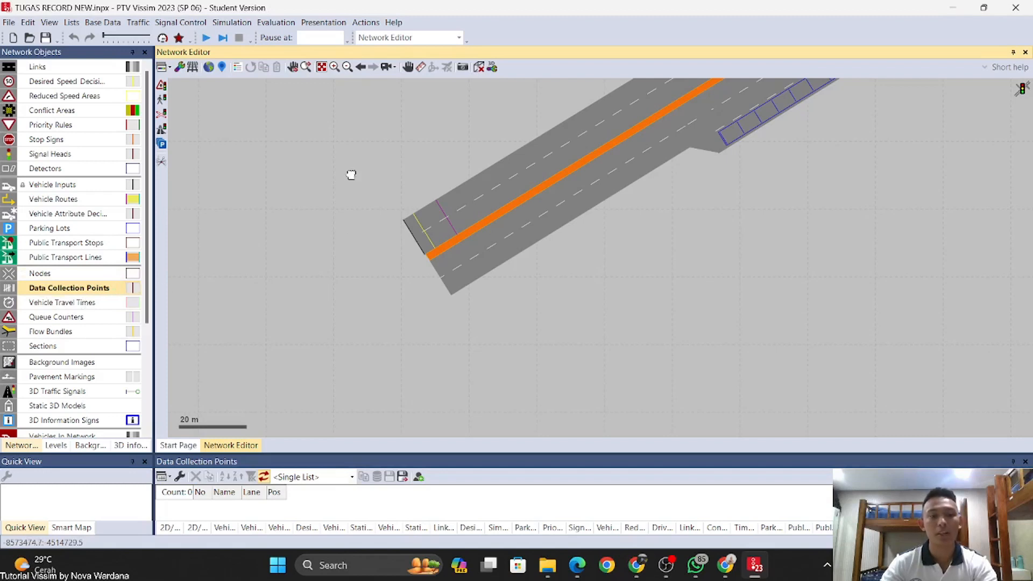
{"action": "left_click_drag", "start_coordinate": [351, 175], "coordinate": [280, 260]}
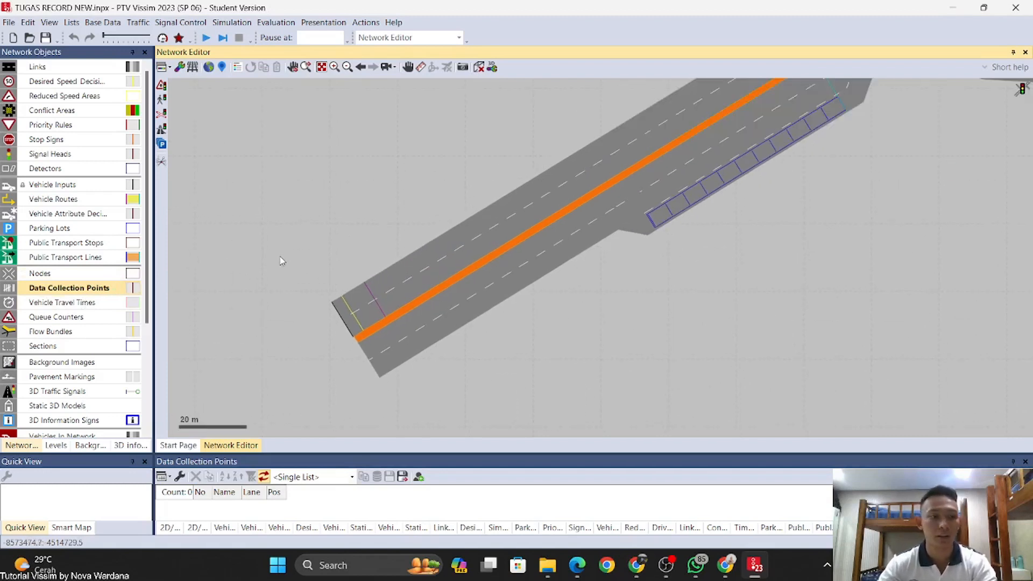
{"action": "scroll", "coordinate": [202, 240], "scroll_direction": "up", "scroll_amount": 2}
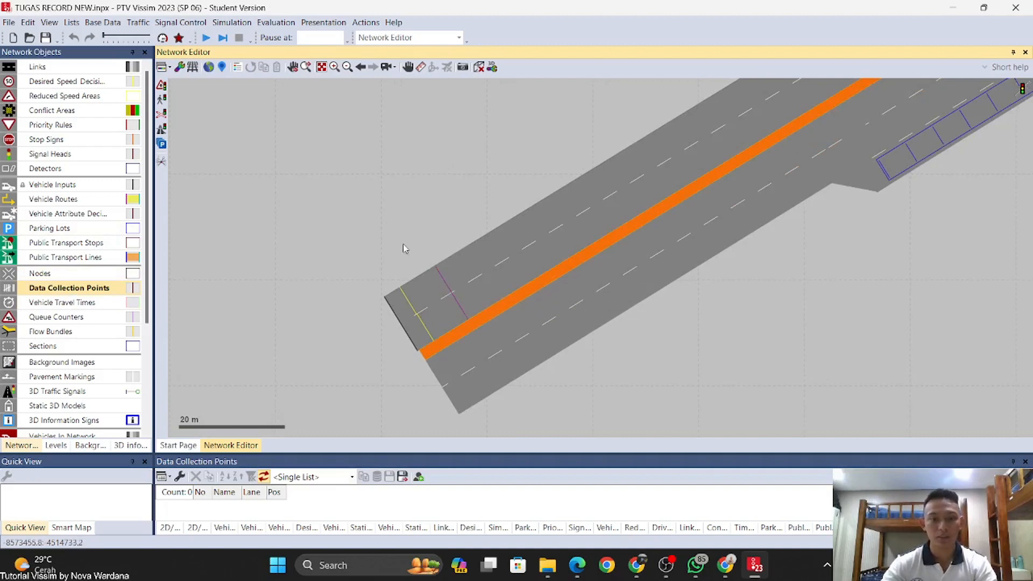
{"action": "scroll", "coordinate": [404, 247], "scroll_direction": "up", "scroll_amount": 3}
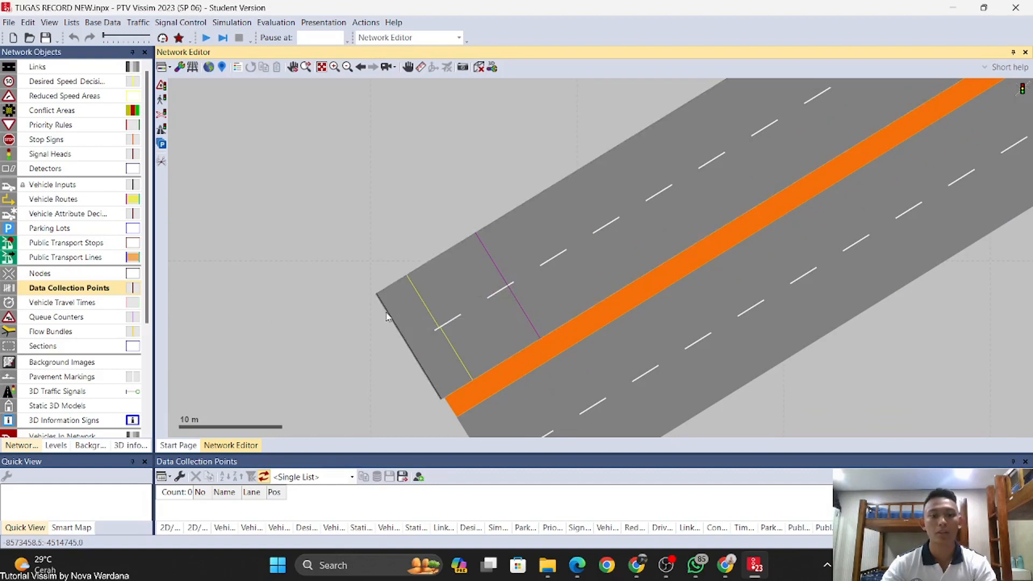
{"action": "right_click", "coordinate": [444, 270], "text": "ctrl"}
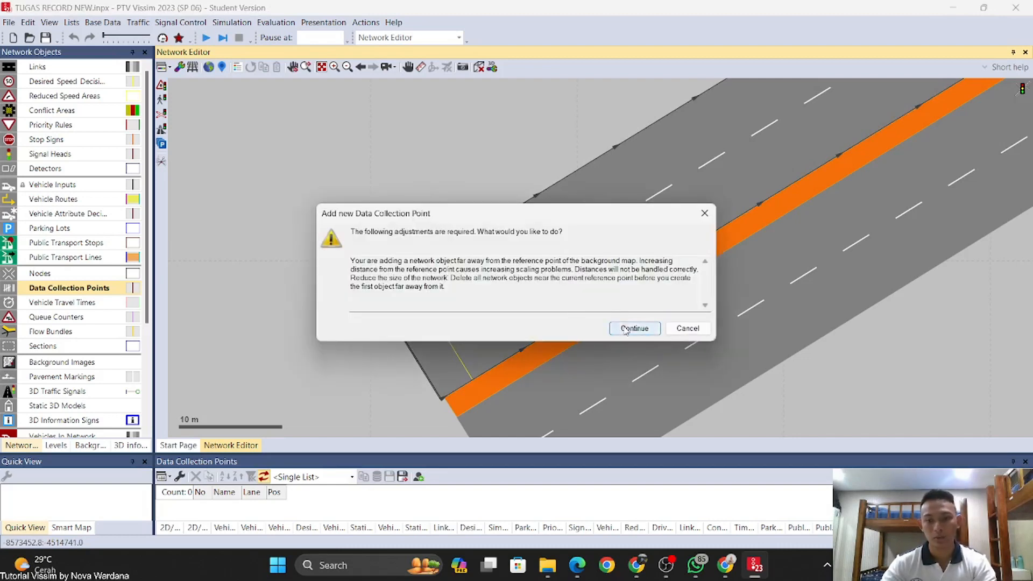
{"action": "left_click", "coordinate": [625, 329]}
{"action": "scroll", "coordinate": [450, 292], "scroll_direction": "up", "scroll_amount": 3}
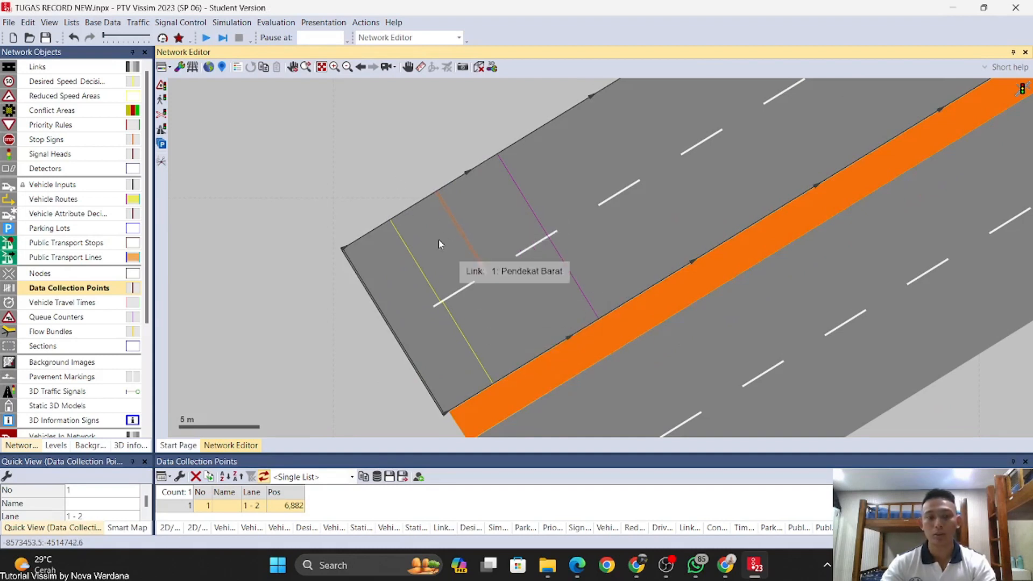
Step: Add a data collection point on lane 1 of link 1 (Pendekat Barat), about 6.9 m from the link start
{"action": "left_click_drag", "start_coordinate": [484, 266], "coordinate": [505, 301]}
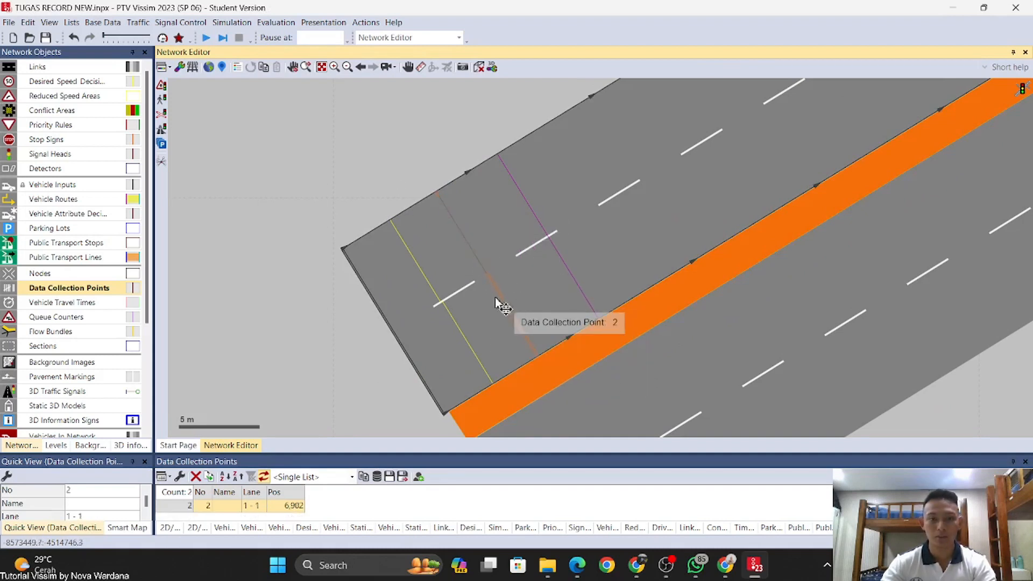
{"action": "left_click", "coordinate": [330, 161]}
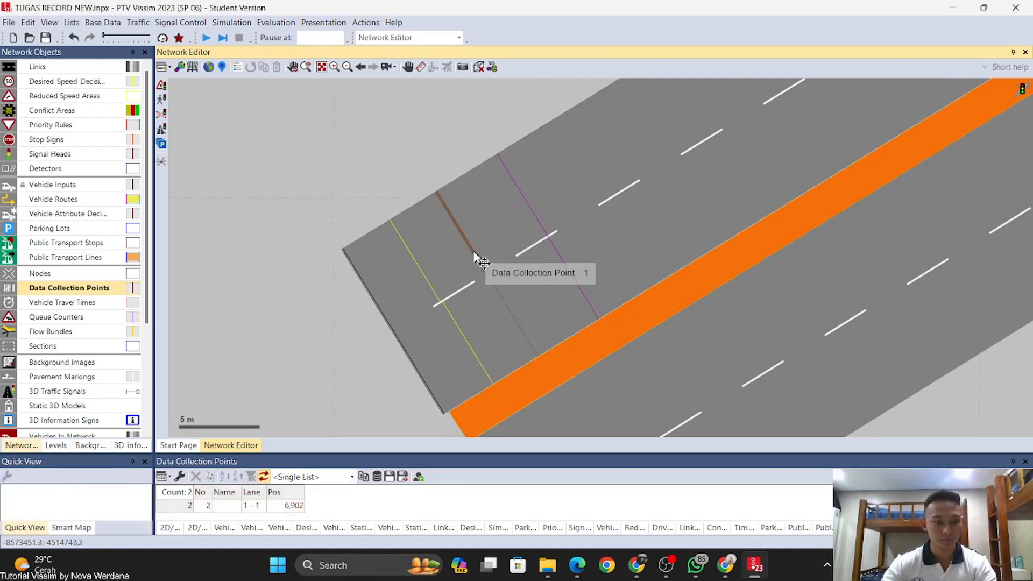
{"action": "scroll", "coordinate": [482, 261], "scroll_direction": "down", "scroll_amount": 2}
{"action": "scroll", "coordinate": [486, 246], "scroll_direction": "up", "scroll_amount": 3}
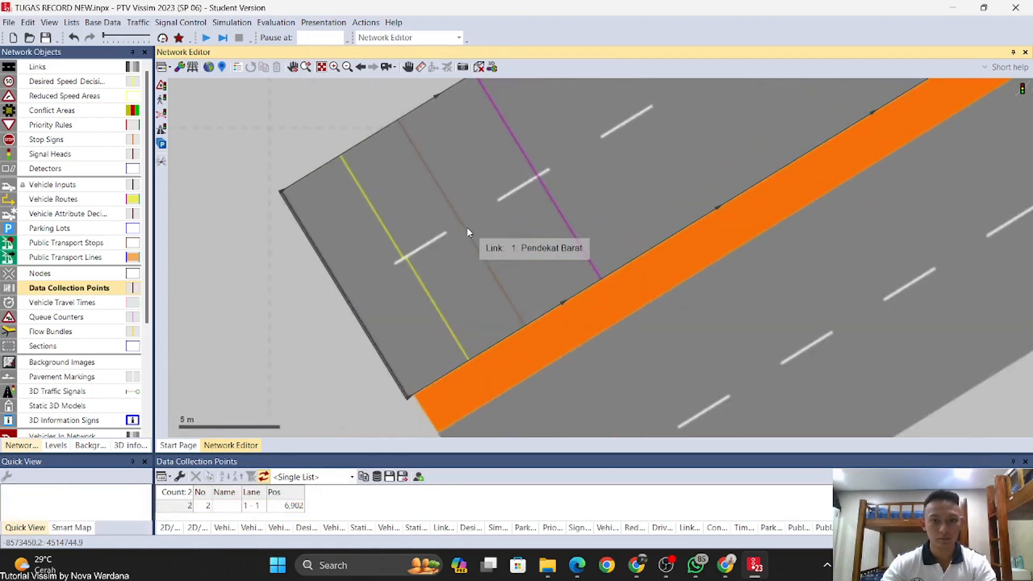
Step: Add data collection points on link 13, at about 7.4 m on lane 1 and about 7.3 m on lane 2
{"action": "scroll", "coordinate": [467, 227], "scroll_direction": "down", "scroll_amount": 1}
{"action": "scroll", "coordinate": [595, 219], "scroll_direction": "down", "scroll_amount": 1}
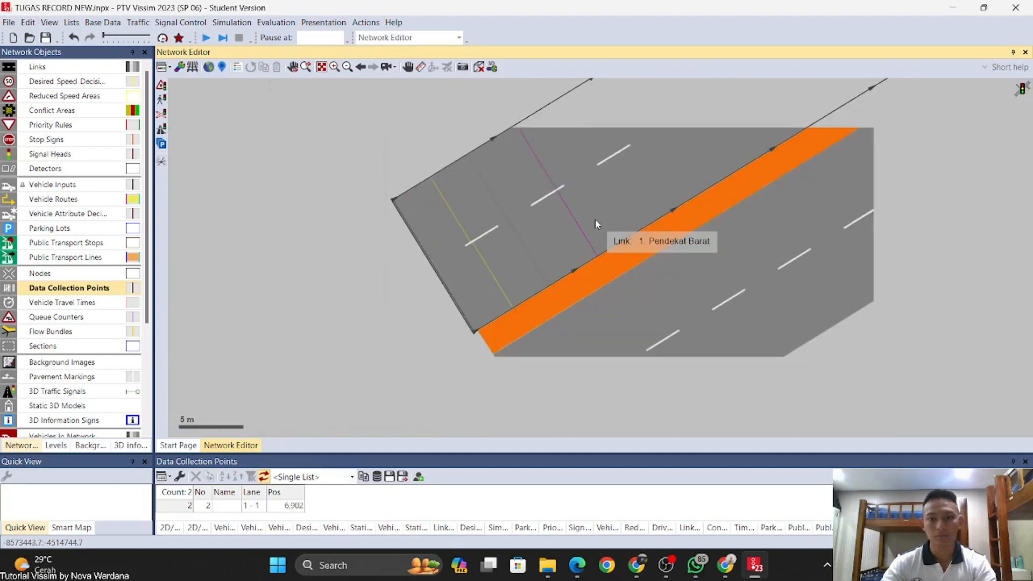
{"action": "scroll", "coordinate": [597, 222], "scroll_direction": "down", "scroll_amount": 2}
{"action": "scroll", "coordinate": [806, 278], "scroll_direction": "up", "scroll_amount": 1}
{"action": "left_click_drag", "start_coordinate": [822, 279], "coordinate": [696, 323]}
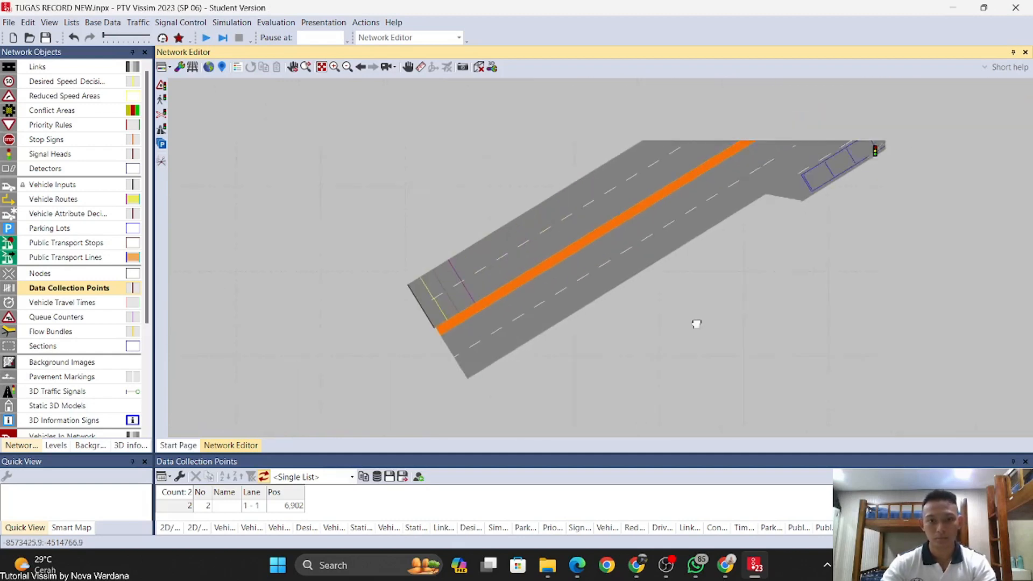
{"action": "scroll", "coordinate": [751, 278], "scroll_direction": "up", "scroll_amount": 2}
{"action": "scroll", "coordinate": [822, 268], "scroll_direction": "down", "scroll_amount": 3}
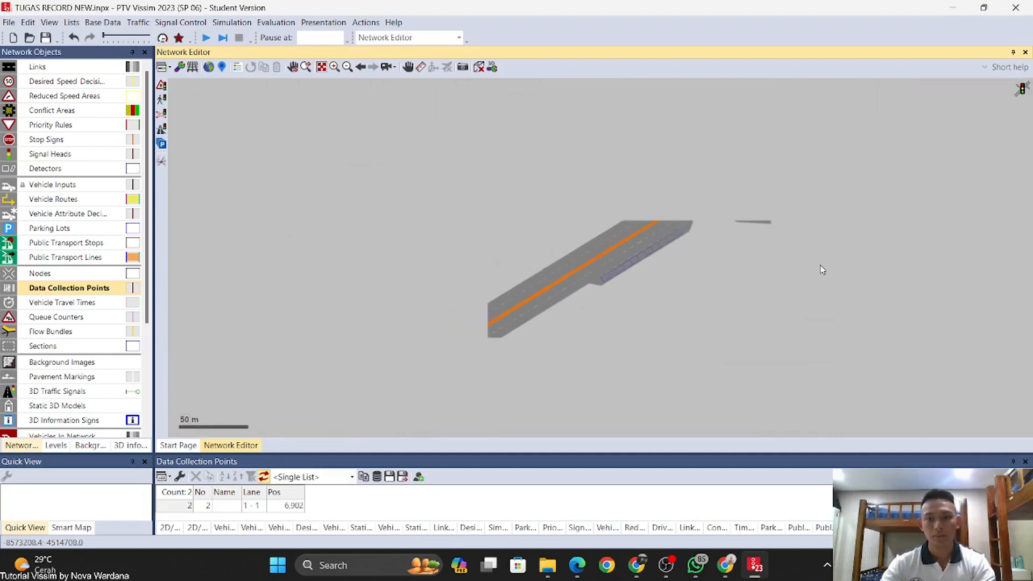
{"action": "scroll", "coordinate": [822, 269], "scroll_direction": "up", "scroll_amount": 6}
{"action": "scroll", "coordinate": [451, 167], "scroll_direction": "up", "scroll_amount": 2}
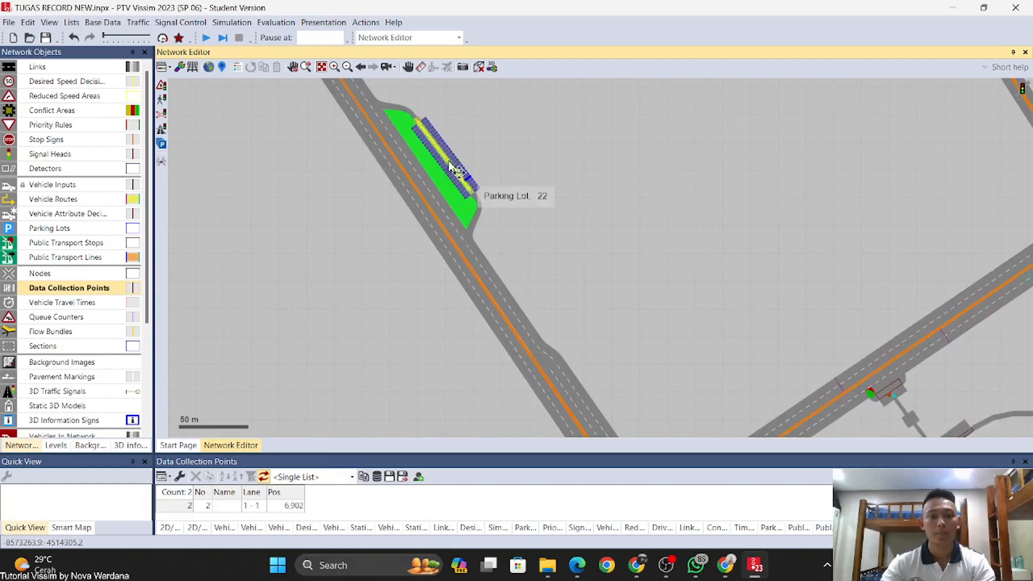
{"action": "scroll", "coordinate": [451, 167], "scroll_direction": "up", "scroll_amount": 1}
{"action": "left_click_drag", "start_coordinate": [587, 145], "coordinate": [779, 316]}
{"action": "left_click_drag", "start_coordinate": [531, 89], "coordinate": [611, 260]}
{"action": "scroll", "coordinate": [713, 303], "scroll_direction": "up", "scroll_amount": 1}
{"action": "scroll", "coordinate": [570, 214], "scroll_direction": "up", "scroll_amount": 2}
{"action": "left_click_drag", "start_coordinate": [570, 214], "coordinate": [676, 242]}
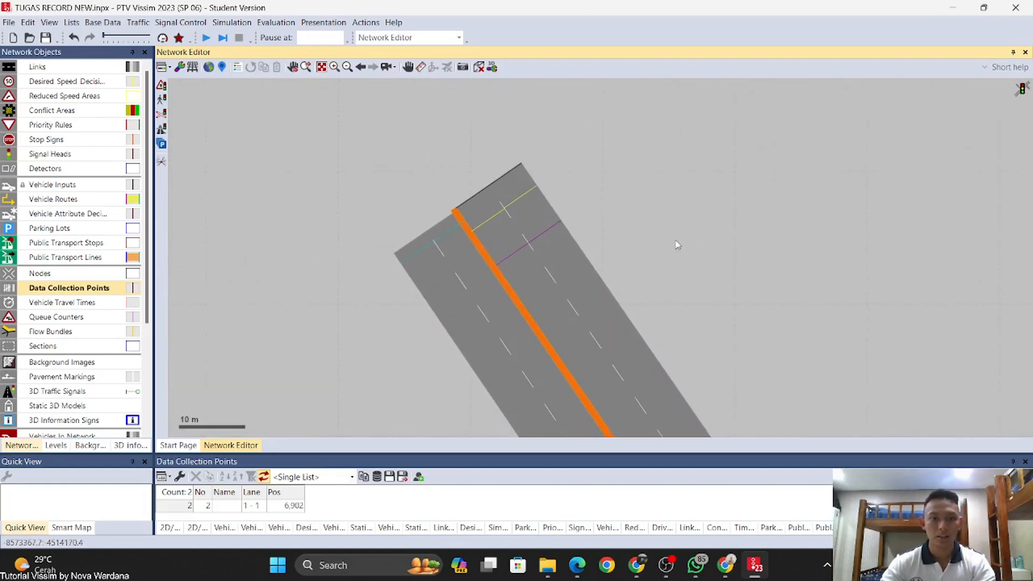
{"action": "right_click", "coordinate": [490, 238]}
{"action": "left_click", "coordinate": [519, 265]}
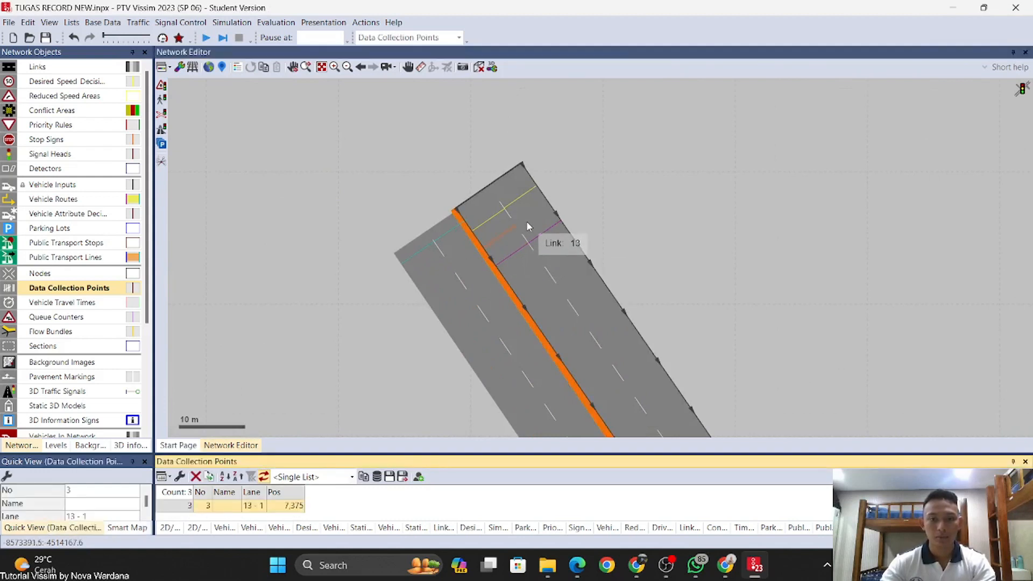
{"action": "right_click", "coordinate": [526, 222]}
{"action": "left_click_drag", "start_coordinate": [530, 220], "coordinate": [532, 217]}
{"action": "left_click", "coordinate": [897, 235]}
Step: Add data collection points on lanes 2 and 1 of link 14, both about 8.6 m from the link start
{"action": "scroll", "coordinate": [494, 163], "scroll_direction": "down", "scroll_amount": 6}
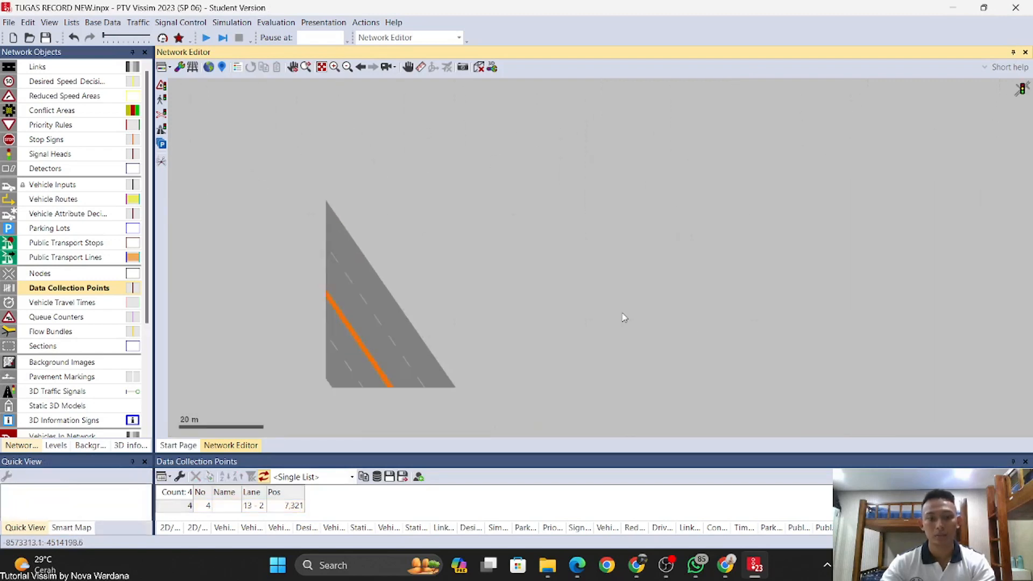
{"action": "left_click_drag", "start_coordinate": [657, 317], "coordinate": [646, 139]}
{"action": "left_click_drag", "start_coordinate": [770, 345], "coordinate": [627, 116]}
{"action": "left_click_drag", "start_coordinate": [806, 359], "coordinate": [657, 134]}
{"action": "left_click_drag", "start_coordinate": [676, 391], "coordinate": [680, 130]}
{"action": "left_click_drag", "start_coordinate": [687, 358], "coordinate": [693, 143]}
{"action": "scroll", "coordinate": [572, 295], "scroll_direction": "up", "scroll_amount": 2}
{"action": "left_click_drag", "start_coordinate": [753, 398], "coordinate": [786, 19]}
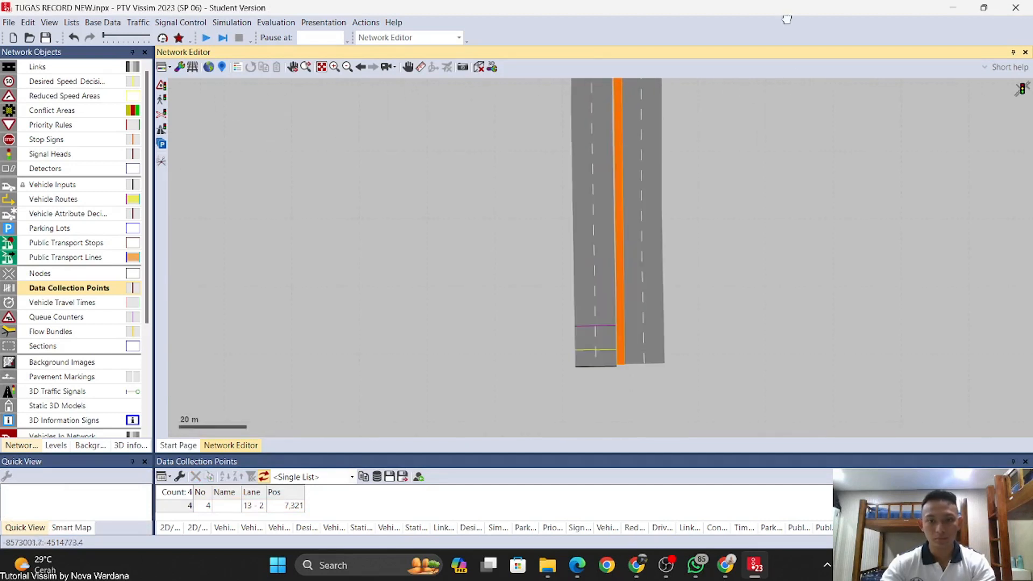
{"action": "scroll", "coordinate": [644, 263], "scroll_direction": "up", "scroll_amount": 2}
{"action": "left_click_drag", "start_coordinate": [632, 339], "coordinate": [645, 191]}
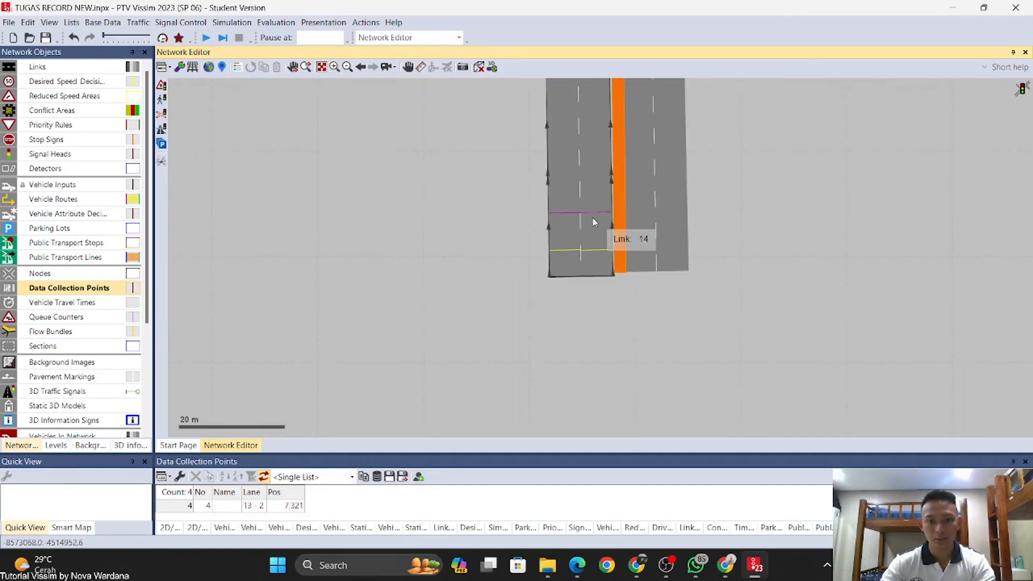
{"action": "right_click", "coordinate": [550, 231]}
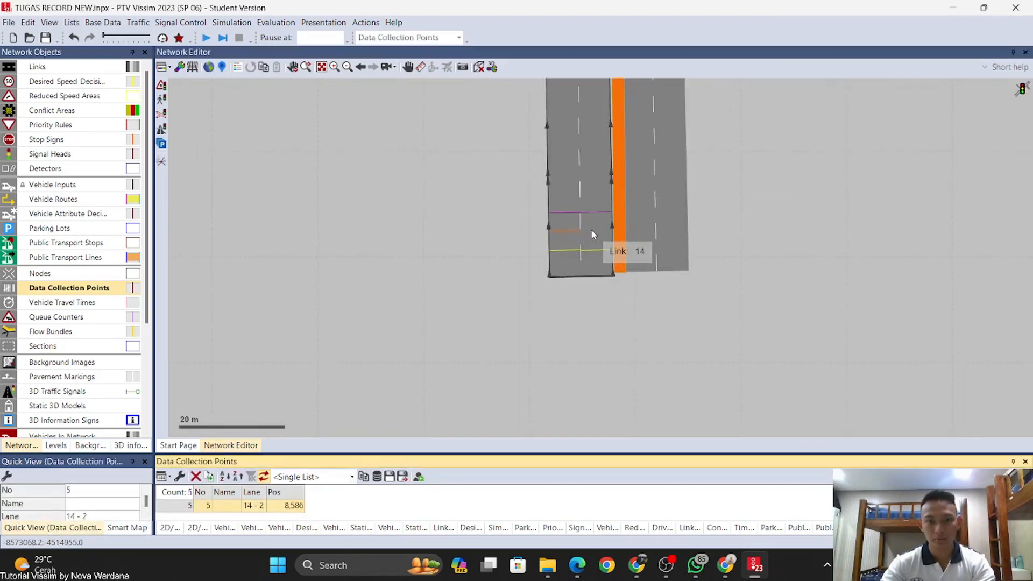
{"action": "right_click", "coordinate": [595, 231]}
{"action": "left_click_drag", "start_coordinate": [610, 237], "coordinate": [607, 234]}
Step: Add data collection points on link 8 (Pendekat Timur 2), at about 12.1 m on lane 2 and about 12.2 m on lane 1
{"action": "left_click_drag", "start_coordinate": [826, 242], "coordinate": [565, 410]}
{"action": "scroll", "coordinate": [677, 290], "scroll_direction": "down", "scroll_amount": 5}
{"action": "left_click_drag", "start_coordinate": [656, 262], "coordinate": [540, 422]}
{"action": "left_click_drag", "start_coordinate": [561, 257], "coordinate": [478, 378]}
{"action": "scroll", "coordinate": [482, 222], "scroll_direction": "up", "scroll_amount": 3}
{"action": "scroll", "coordinate": [500, 206], "scroll_direction": "up", "scroll_amount": 5}
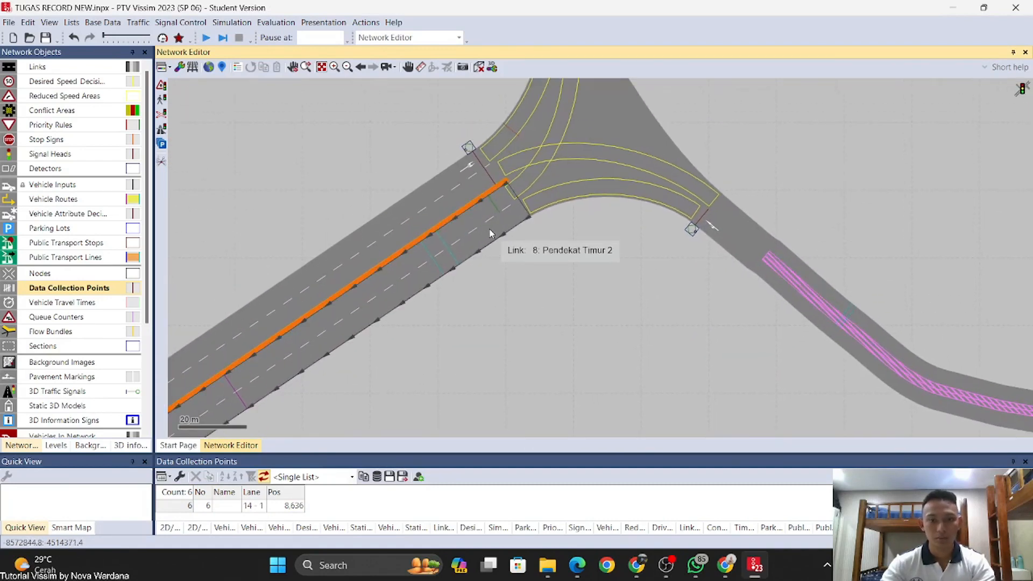
{"action": "right_click", "coordinate": [487, 227]}
{"action": "right_click", "coordinate": [481, 219]}
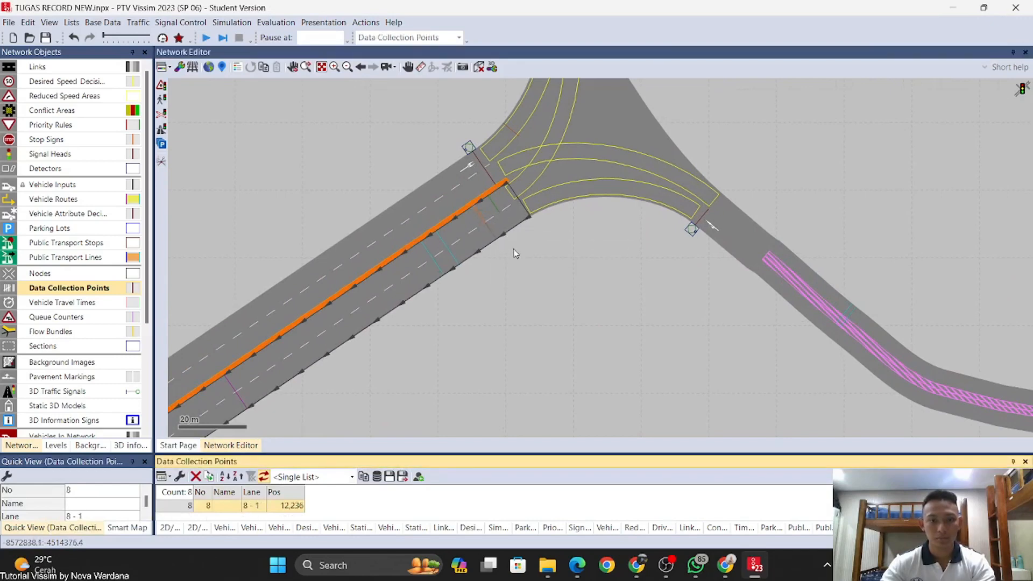
Step: Add a data collection point on lane 2 of link 18, about 5.3 m from the link start
{"action": "left_click_drag", "start_coordinate": [573, 275], "coordinate": [467, 245]}
{"action": "scroll", "coordinate": [467, 245], "scroll_direction": "down", "scroll_amount": 4}
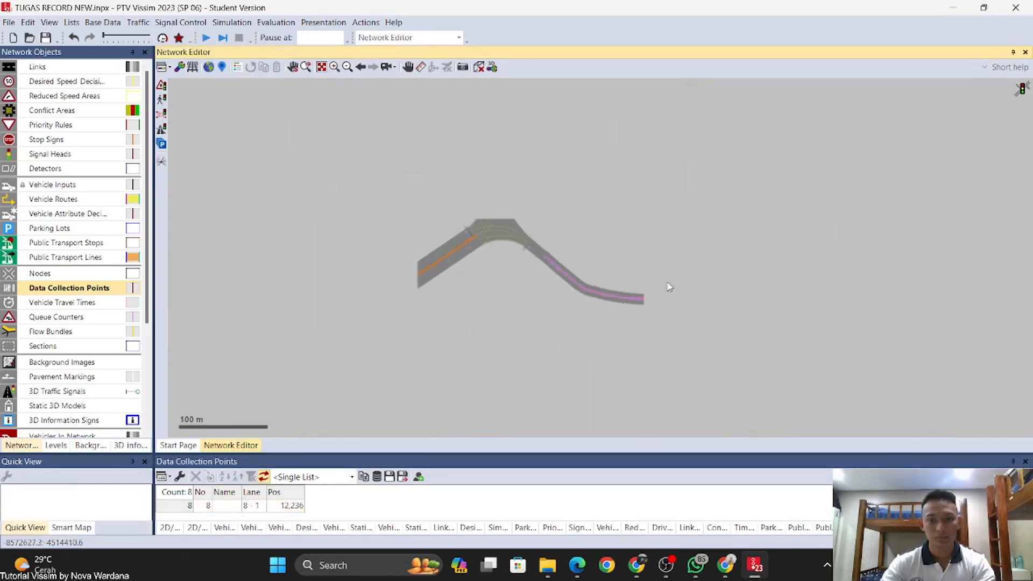
{"action": "scroll", "coordinate": [591, 211], "scroll_direction": "up", "scroll_amount": 5}
{"action": "scroll", "coordinate": [592, 211], "scroll_direction": "up", "scroll_amount": 5}
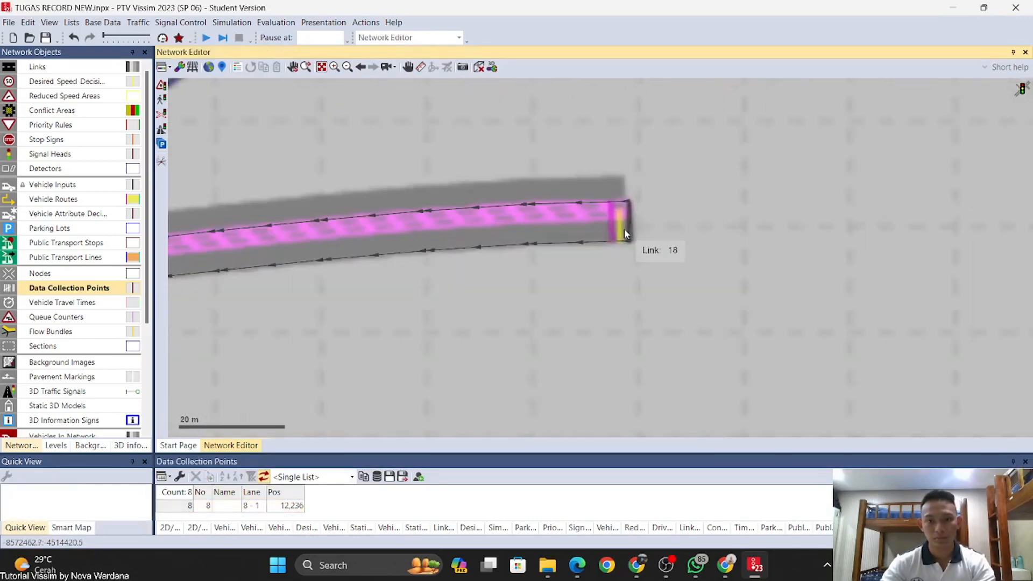
{"action": "right_click", "coordinate": [590, 240]}
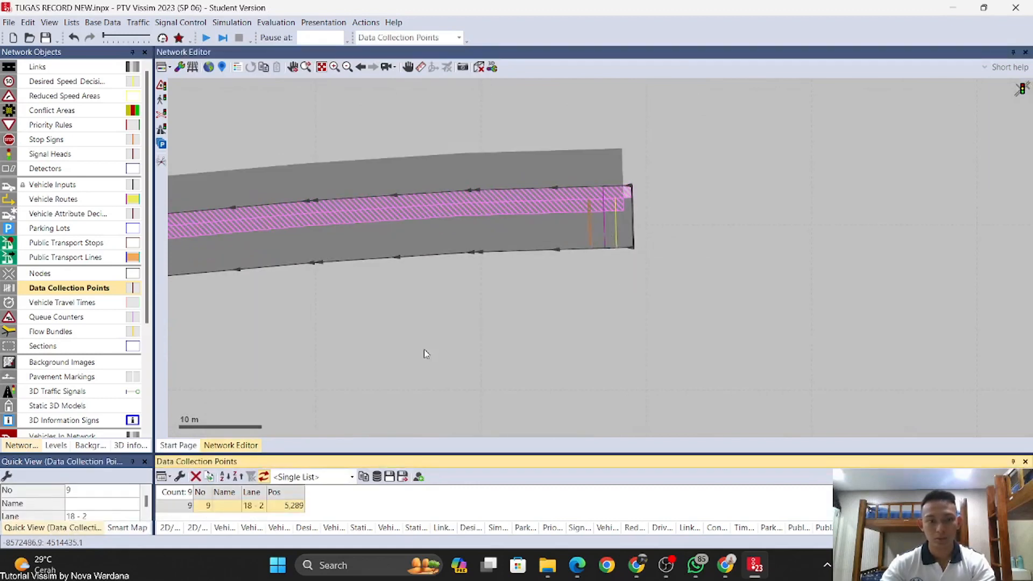
Step: Add a data collection point on lane 1 of link 16, about 2 m from the link start
{"action": "scroll", "coordinate": [424, 353], "scroll_direction": "down", "scroll_amount": 2}
{"action": "scroll", "coordinate": [506, 302], "scroll_direction": "down", "scroll_amount": 3}
{"action": "left_click_drag", "start_coordinate": [461, 172], "coordinate": [783, 305]}
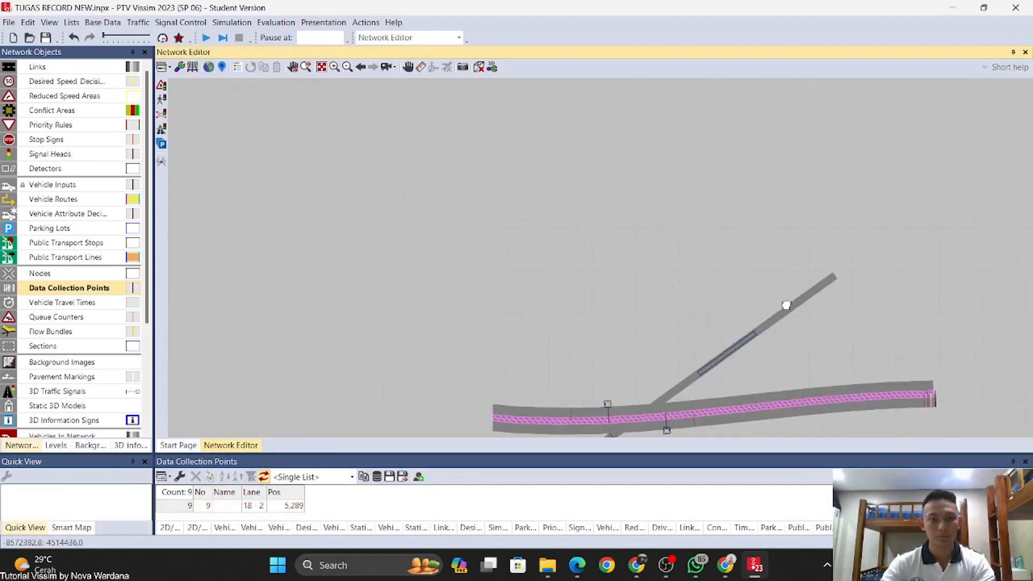
{"action": "left_click_drag", "start_coordinate": [558, 268], "coordinate": [943, 285]}
{"action": "left_click_drag", "start_coordinate": [746, 250], "coordinate": [905, 444]}
{"action": "left_click_drag", "start_coordinate": [574, 147], "coordinate": [639, 327]}
{"action": "left_click_drag", "start_coordinate": [595, 104], "coordinate": [726, 322]}
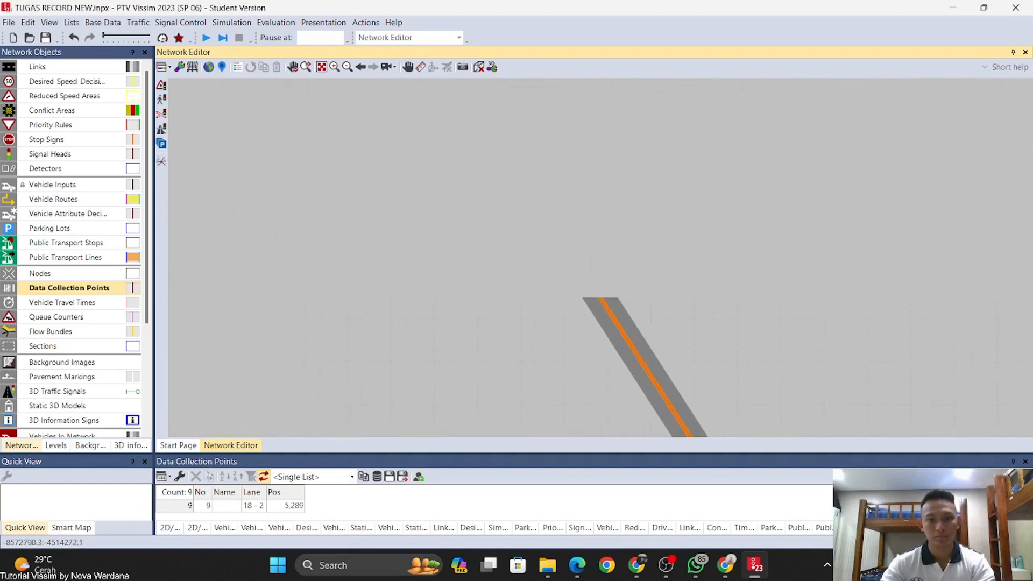
{"action": "scroll", "coordinate": [675, 261], "scroll_direction": "up", "scroll_amount": 3}
{"action": "scroll", "coordinate": [586, 237], "scroll_direction": "up", "scroll_amount": 3}
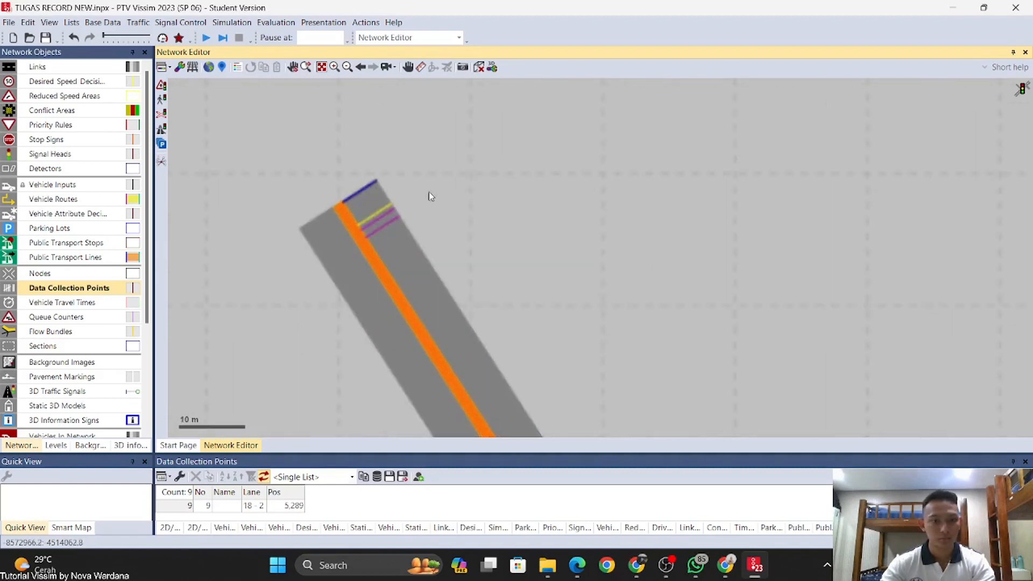
{"action": "right_click", "coordinate": [360, 205]}
{"action": "left_click", "coordinate": [570, 217]}
Step: Enlarge the data collection points list and review the lane and position of every entry
{"action": "left_click_drag", "start_coordinate": [570, 217], "coordinate": [636, 135]}
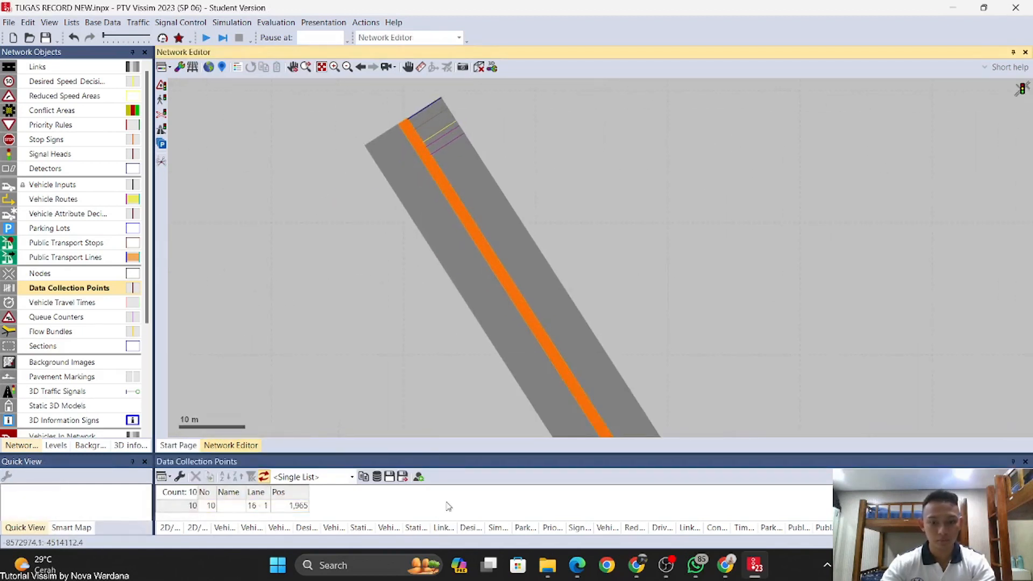
{"action": "left_click_drag", "start_coordinate": [475, 455], "coordinate": [509, 360]}
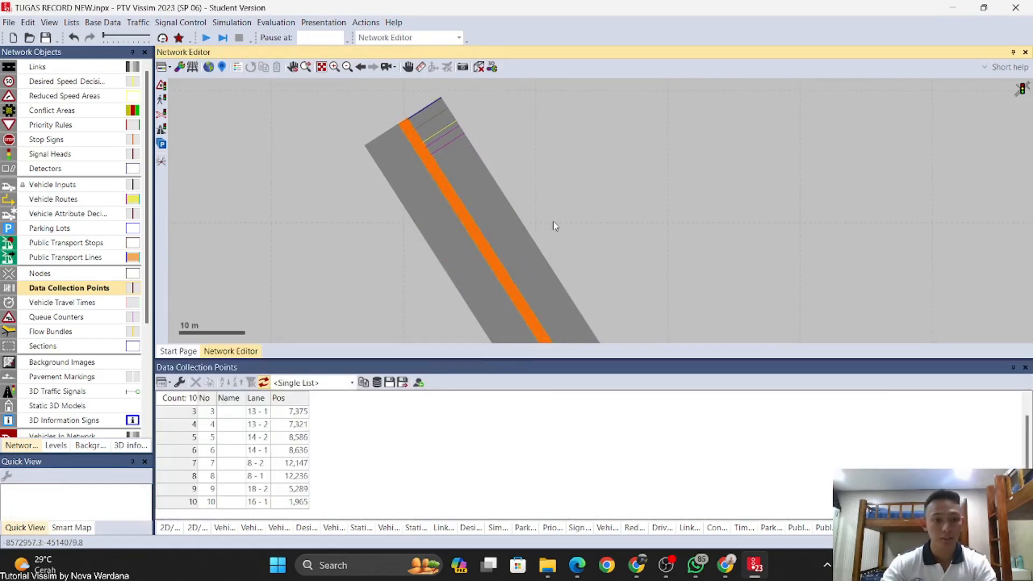
{"action": "left_click_drag", "start_coordinate": [553, 221], "coordinate": [634, 134]}
{"action": "left_click", "coordinate": [375, 478]}
{"action": "scroll", "coordinate": [350, 478], "scroll_direction": "up", "scroll_amount": 1}
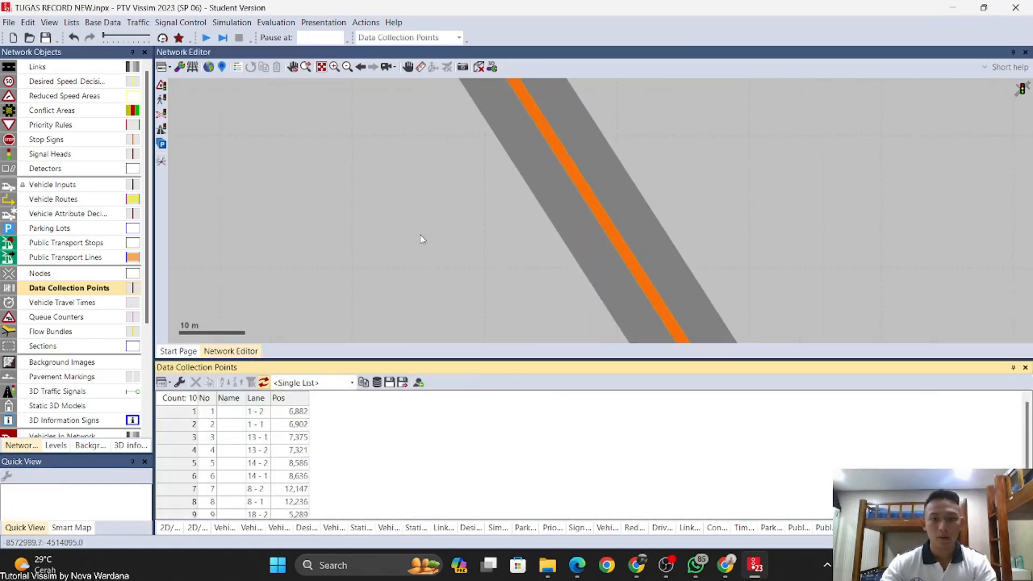
{"action": "left_click_drag", "start_coordinate": [421, 241], "coordinate": [492, 203]}
{"action": "scroll", "coordinate": [492, 203], "scroll_direction": "down", "scroll_amount": 4}
{"action": "left_click", "coordinate": [317, 459]}
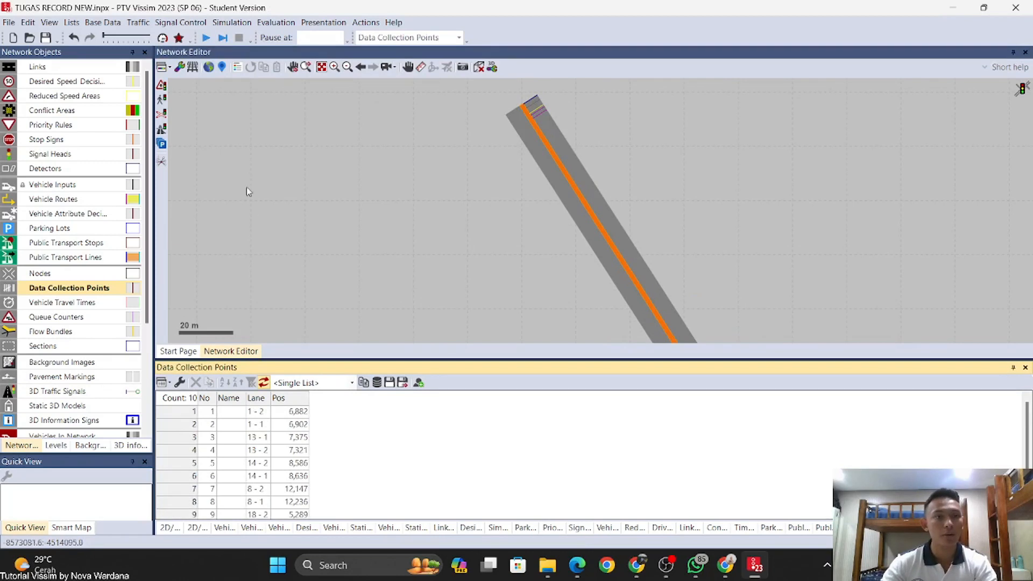
Step: Open the Data Collection Measurements definition and generate all measurements grouped from the data collection points
{"action": "left_click", "coordinate": [277, 22]}
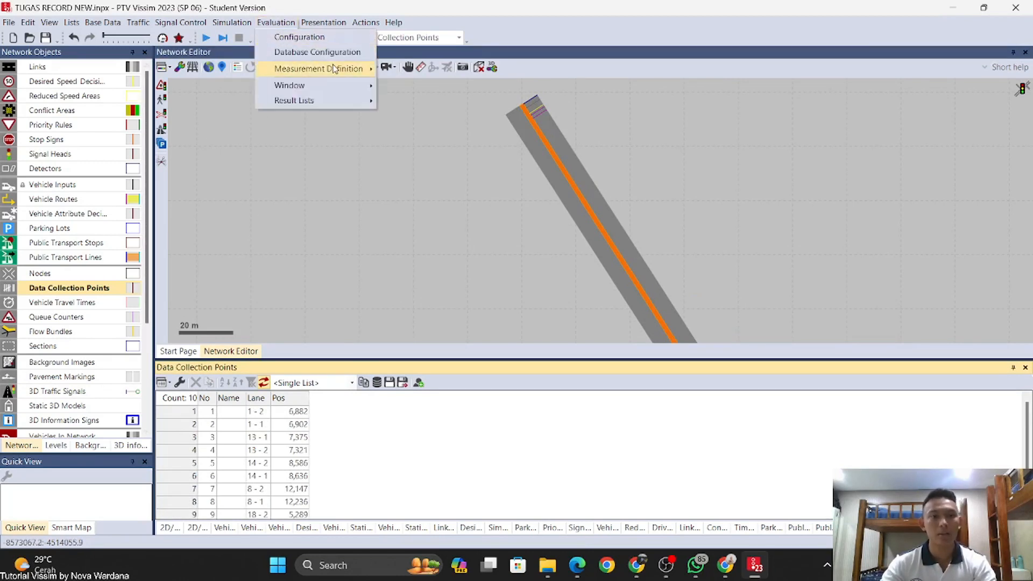
{"action": "mouse_move", "coordinate": [334, 69]}
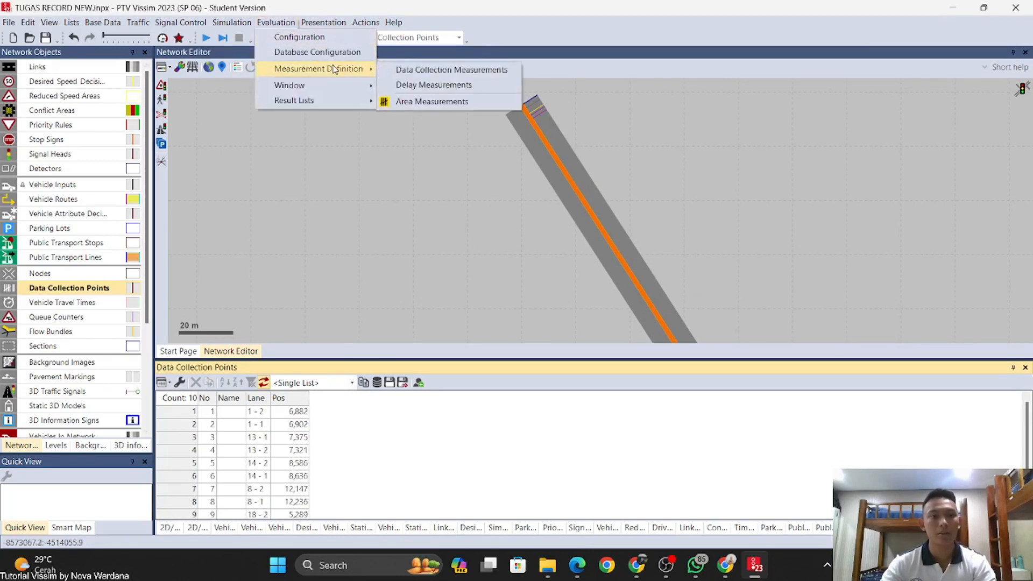
{"action": "left_click", "coordinate": [439, 70]}
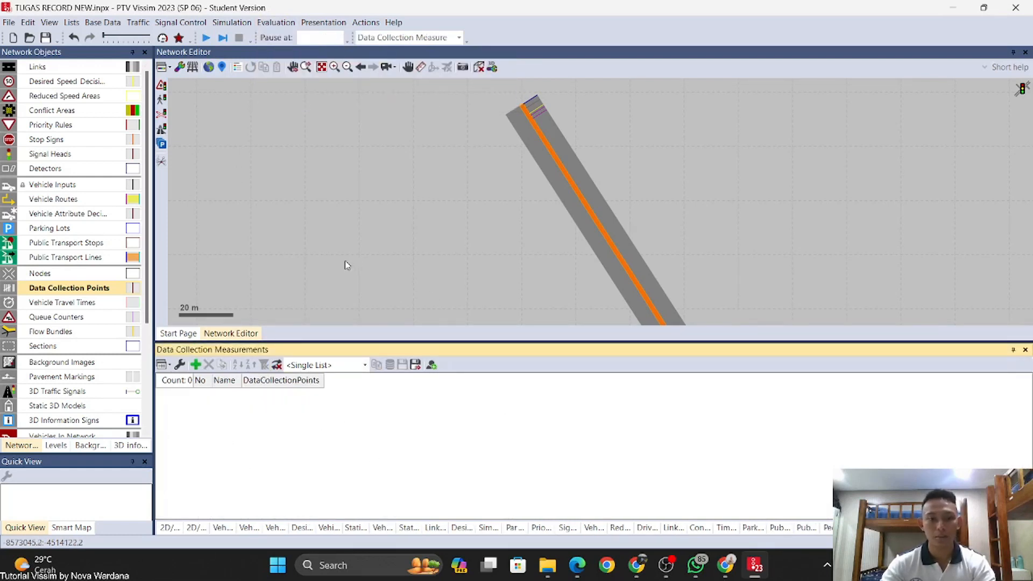
{"action": "left_click_drag", "start_coordinate": [344, 260], "coordinate": [413, 178]}
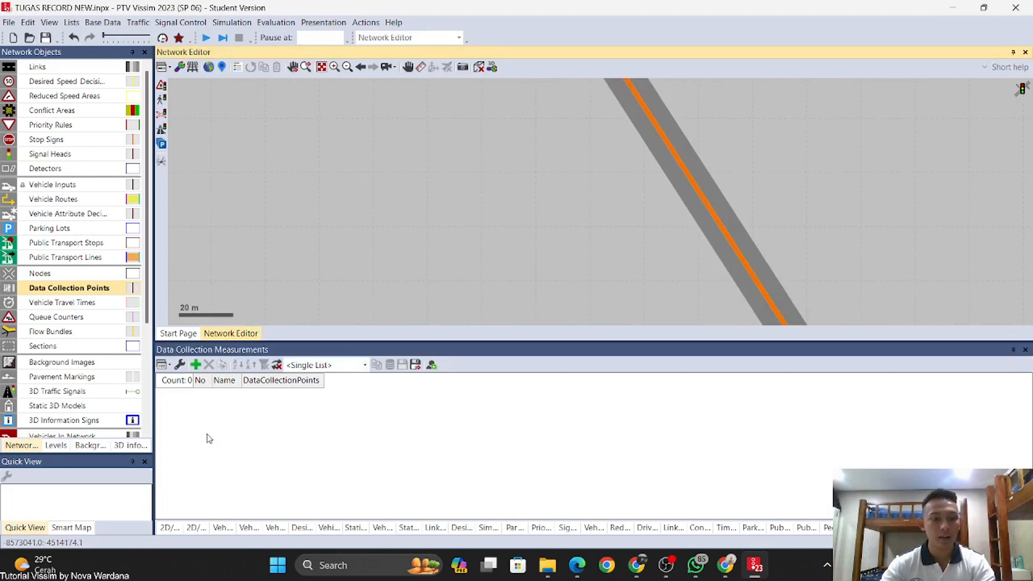
{"action": "right_click", "coordinate": [238, 443]}
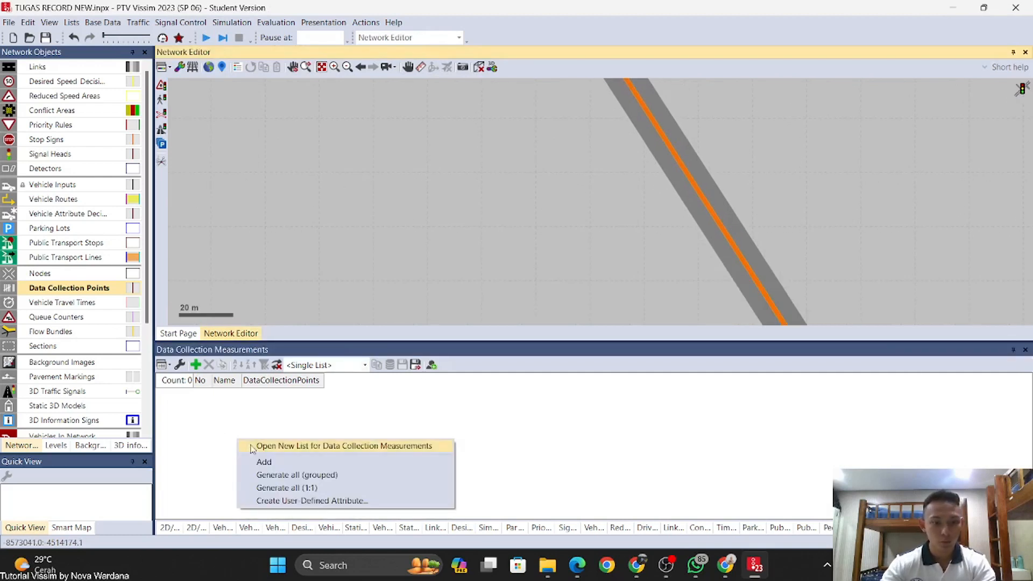
{"action": "left_click", "coordinate": [337, 478]}
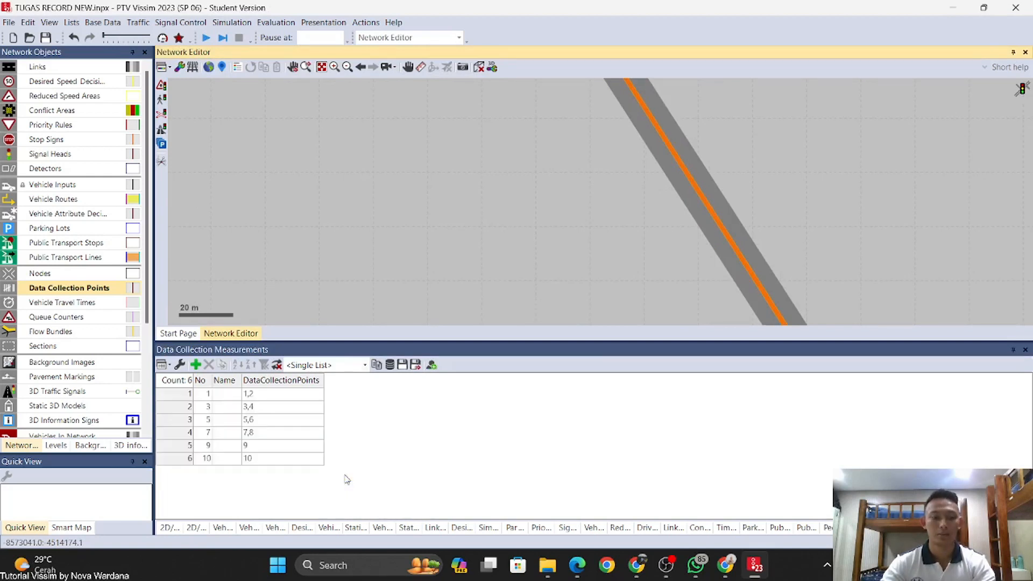
Step: Review the grouped measurements alongside the three-way junction, the layby area and the west and south approaches
{"action": "left_click", "coordinate": [282, 445]}
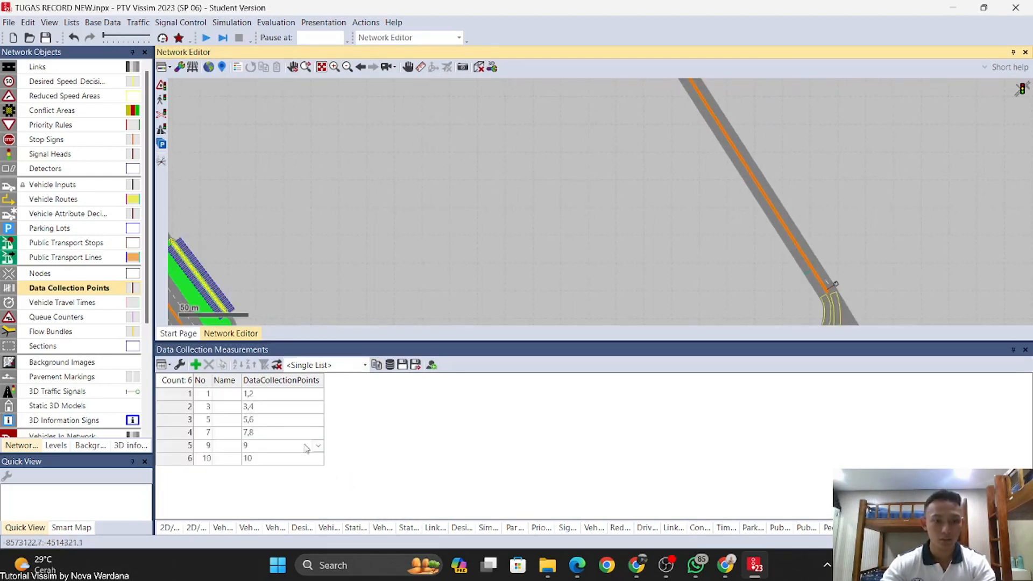
{"action": "left_click_drag", "start_coordinate": [424, 244], "coordinate": [512, 120]}
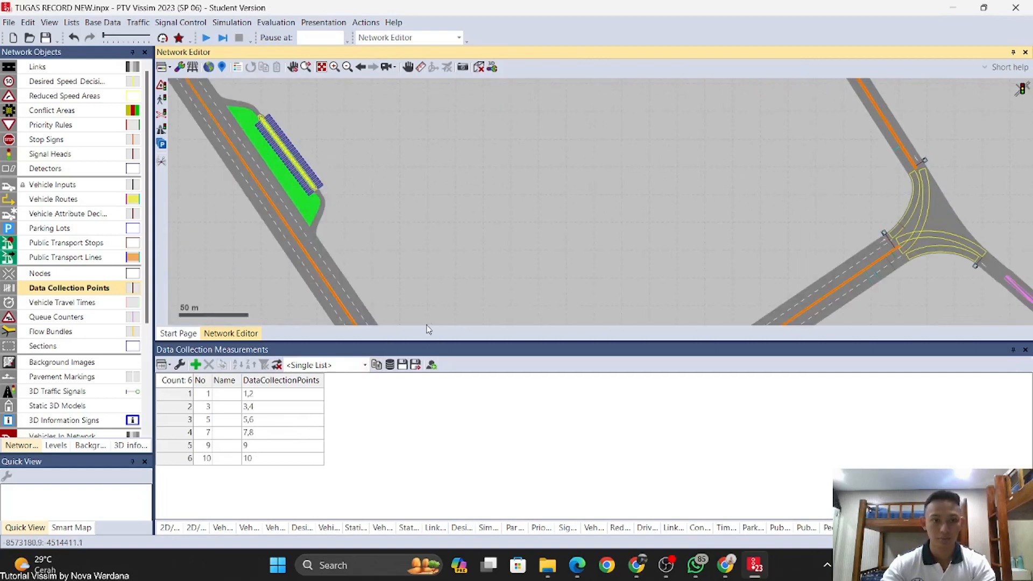
{"action": "left_click_drag", "start_coordinate": [427, 322], "coordinate": [512, 147]}
{"action": "scroll", "coordinate": [514, 255], "scroll_direction": "down", "scroll_amount": 3}
{"action": "left_click_drag", "start_coordinate": [598, 292], "coordinate": [610, 119]}
{"action": "left_click_drag", "start_coordinate": [511, 298], "coordinate": [581, 179]}
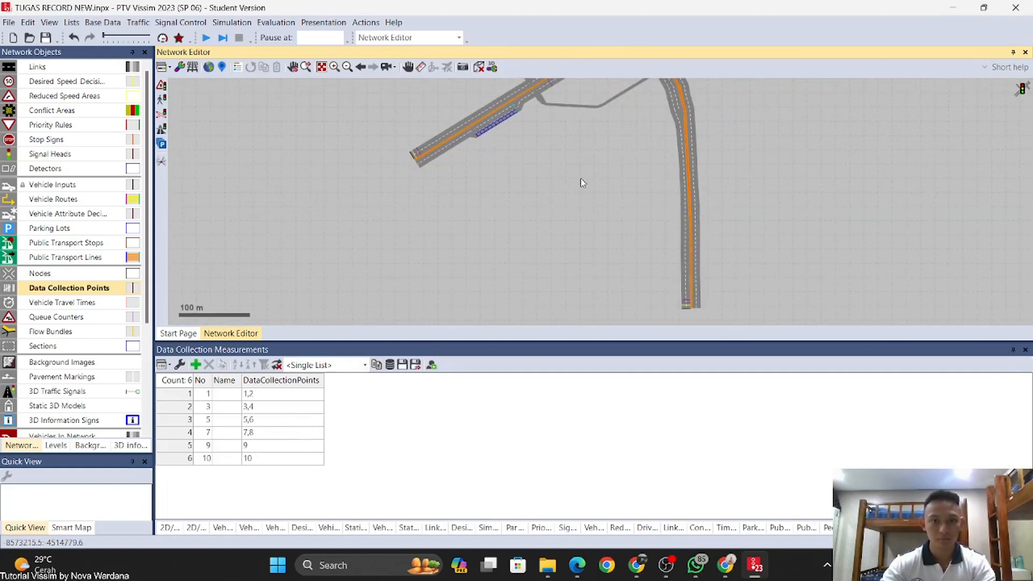
{"action": "scroll", "coordinate": [584, 174], "scroll_direction": "up", "scroll_amount": 3}
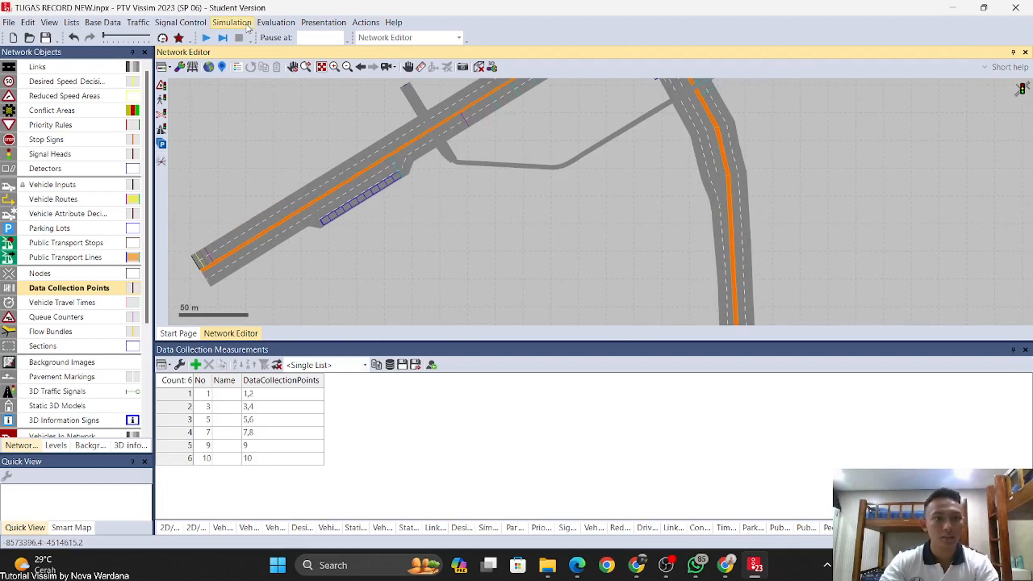
Step: Open the evaluation configuration and enable collecting data for Data collections
{"action": "left_click", "coordinate": [273, 23]}
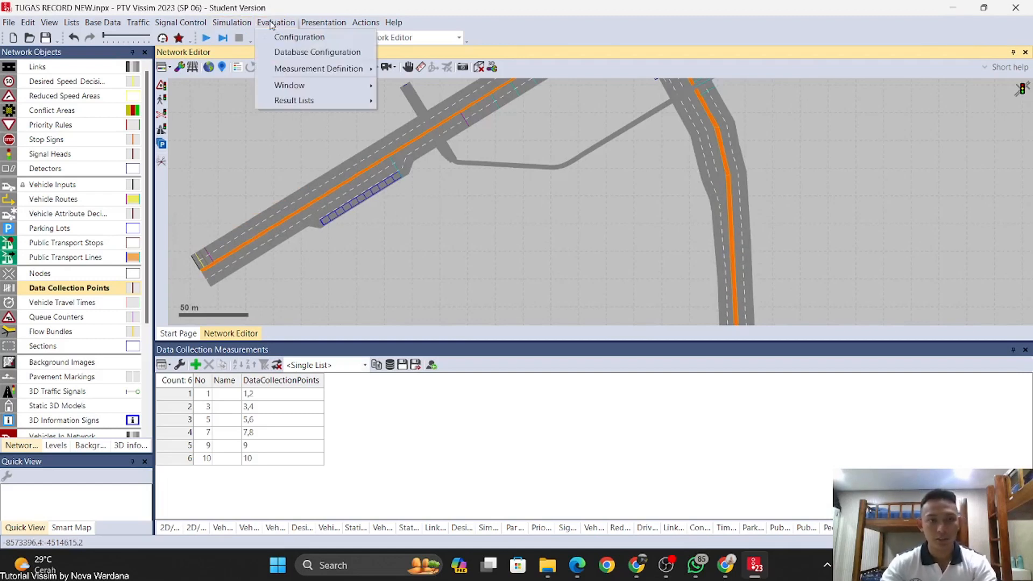
{"action": "left_click", "coordinate": [290, 37]}
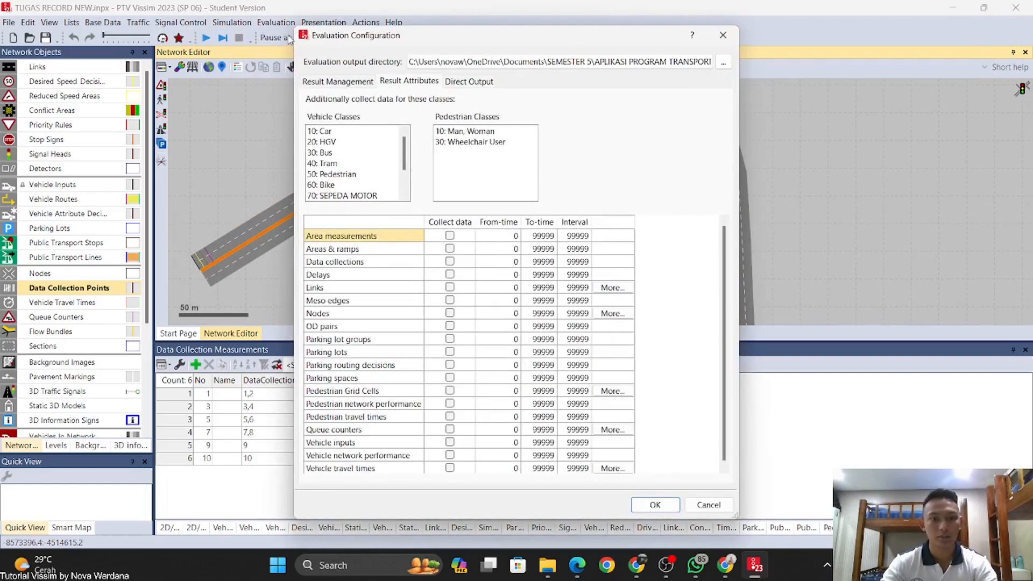
{"action": "scroll", "coordinate": [350, 303], "scroll_direction": "down", "scroll_amount": 1}
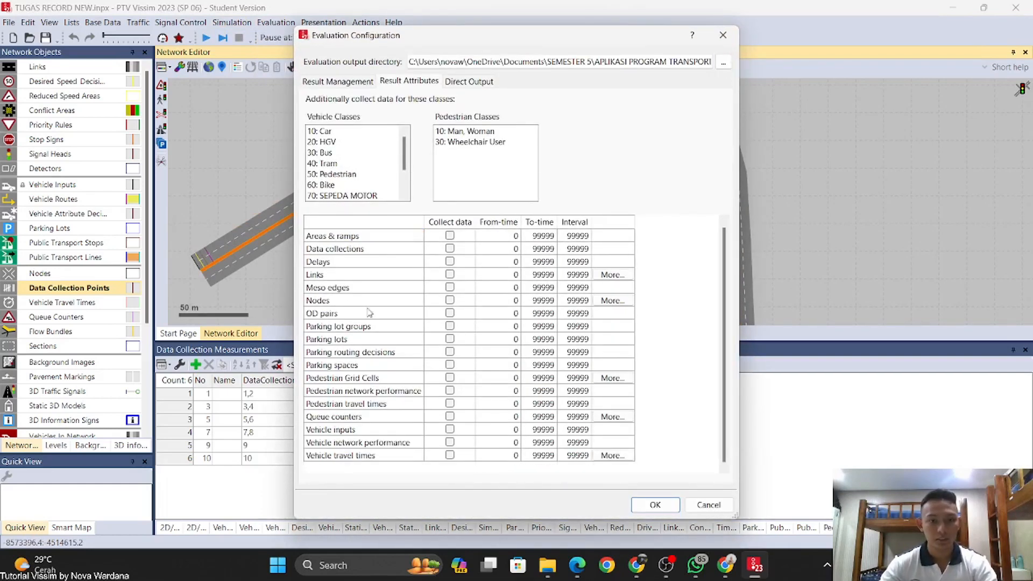
{"action": "scroll", "coordinate": [381, 315], "scroll_direction": "up", "scroll_amount": 1}
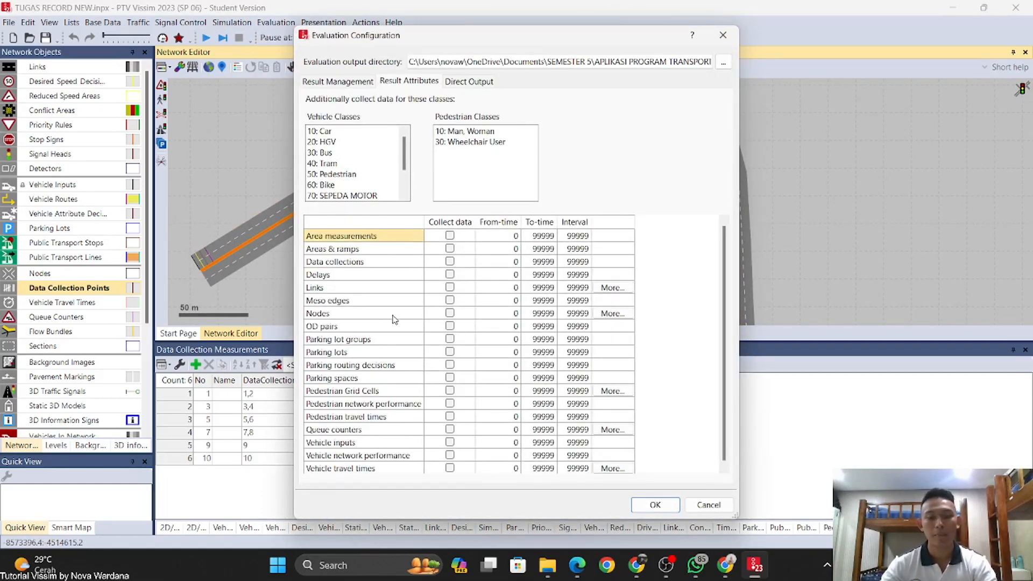
{"action": "scroll", "coordinate": [394, 322], "scroll_direction": "down", "scroll_amount": 1}
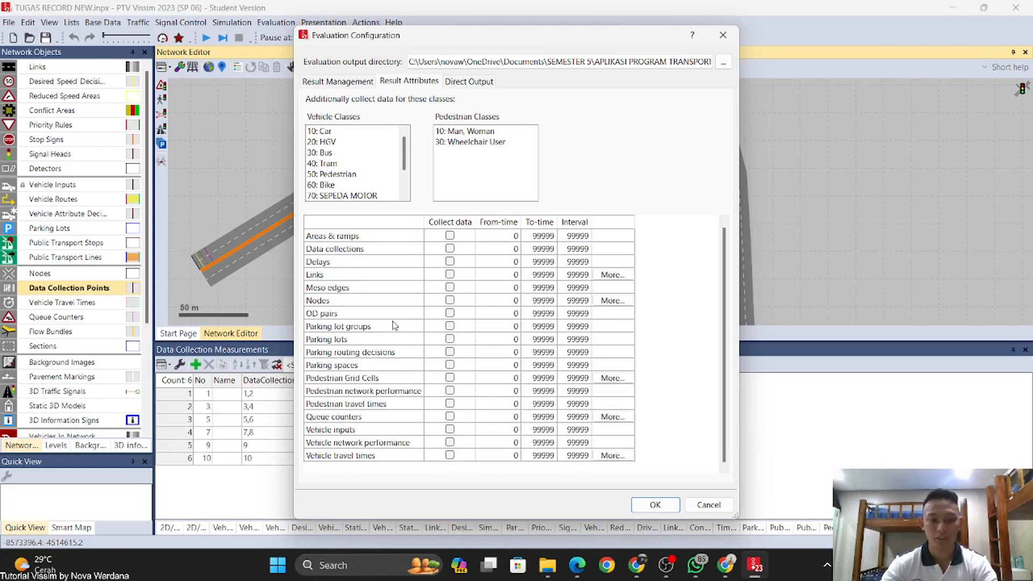
{"action": "scroll", "coordinate": [401, 324], "scroll_direction": "up", "scroll_amount": 1}
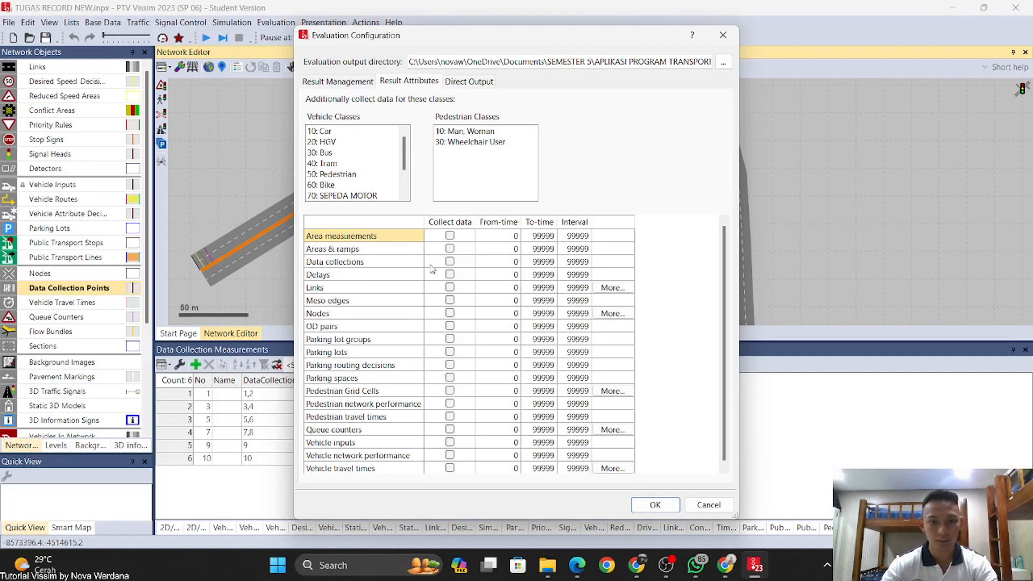
{"action": "left_click", "coordinate": [450, 262]}
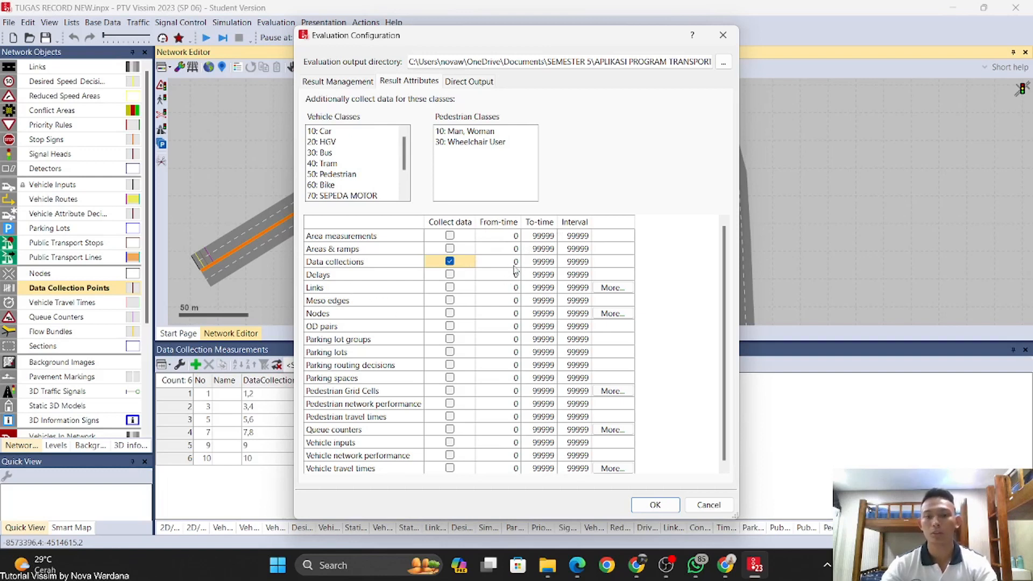
Step: Set both the to-time and the interval of Data collections to 600
{"action": "left_click", "coordinate": [544, 262]}
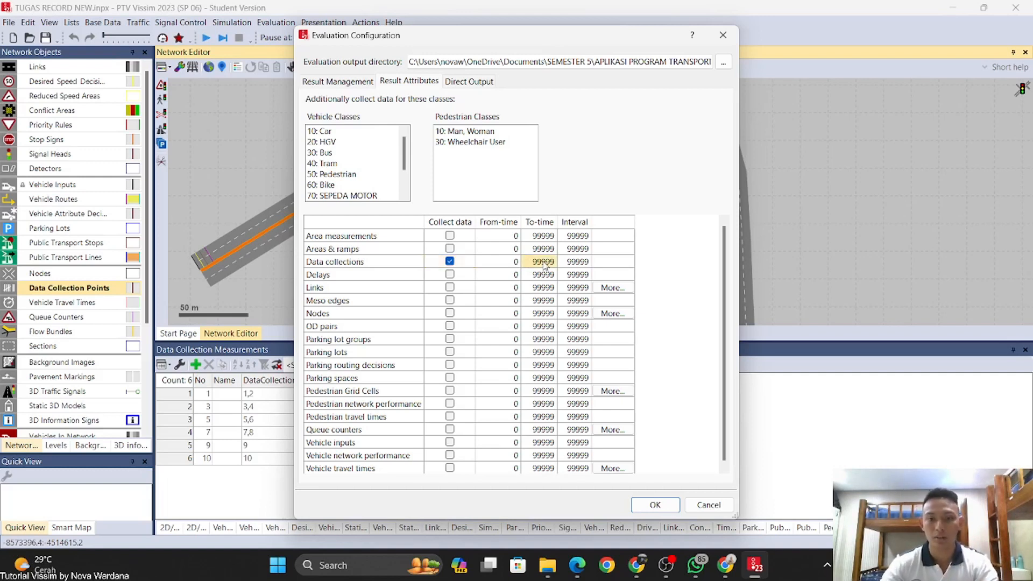
{"action": "type", "text": "6"}
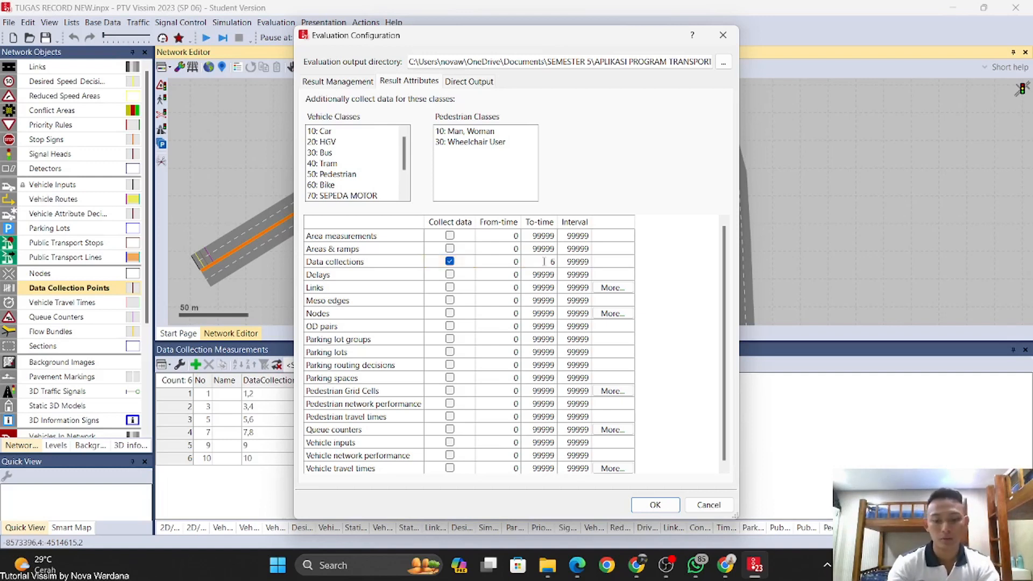
{"action": "type", "text": "00"}
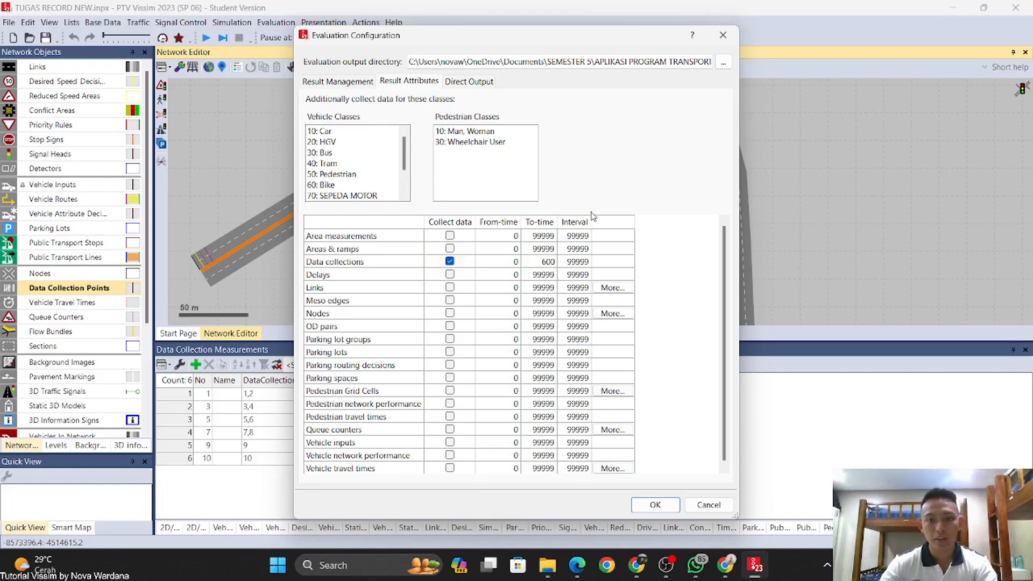
{"action": "left_click", "coordinate": [580, 262]}
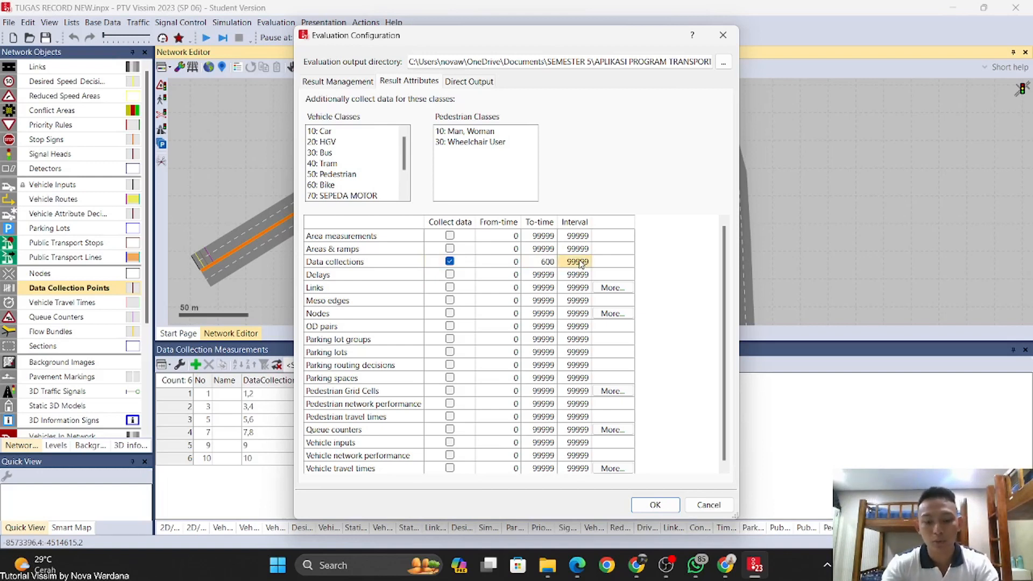
{"action": "type", "text": "10"}
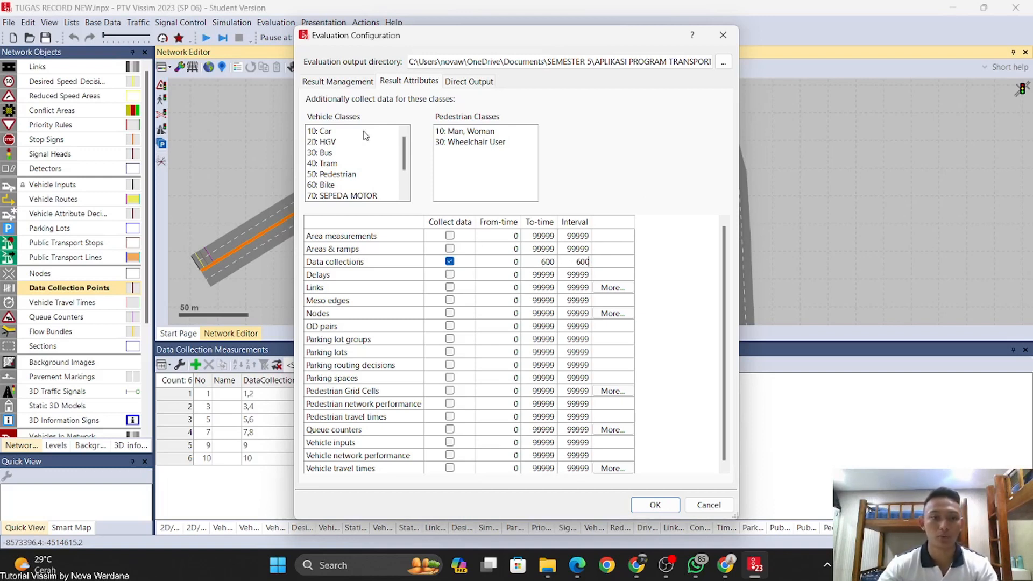
Step: Additionally collect data for vehicle classes 70: SEPEDA MOTOR, 80: MOBIL, 90: BUS MEDIUM and 100: BUS BESAR, and apply the evaluation configuration
{"action": "scroll", "coordinate": [352, 159], "scroll_direction": "down", "scroll_amount": 2}
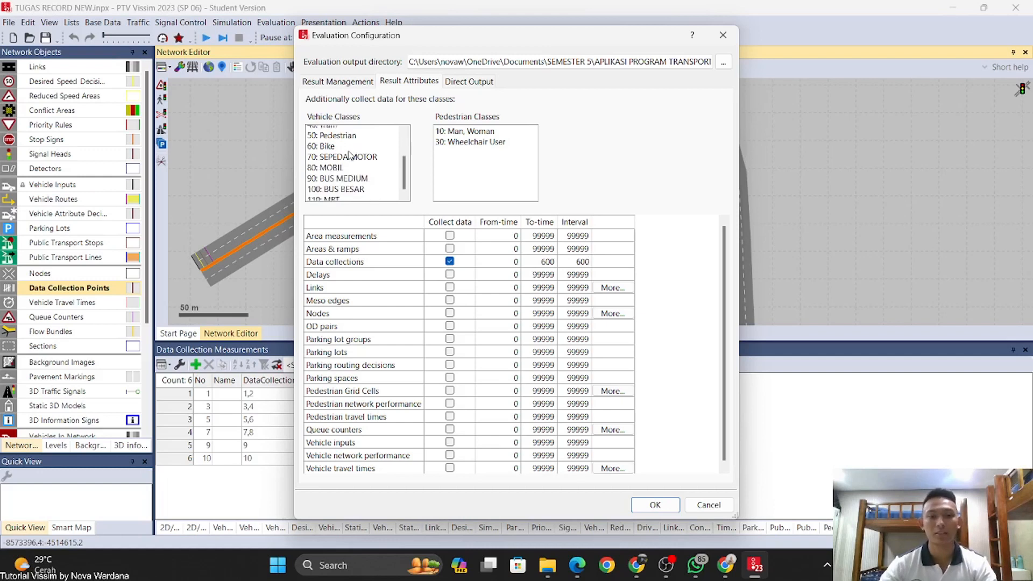
{"action": "scroll", "coordinate": [358, 167], "scroll_direction": "up", "scroll_amount": 2}
{"action": "scroll", "coordinate": [361, 170], "scroll_direction": "down", "scroll_amount": 2}
{"action": "scroll", "coordinate": [365, 171], "scroll_direction": "up", "scroll_amount": 2}
{"action": "scroll", "coordinate": [366, 171], "scroll_direction": "down", "scroll_amount": 2}
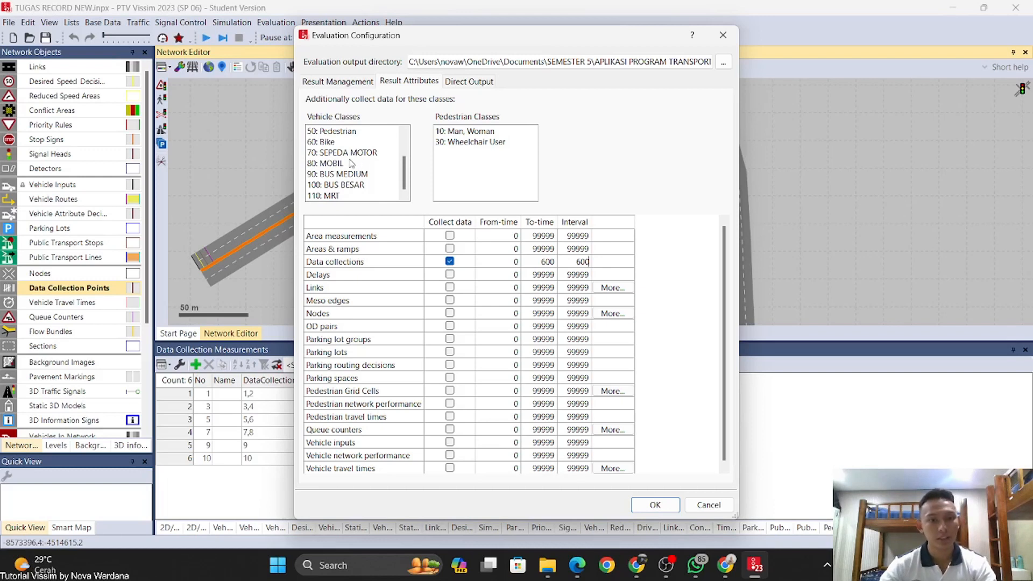
{"action": "left_click", "coordinate": [359, 154]}
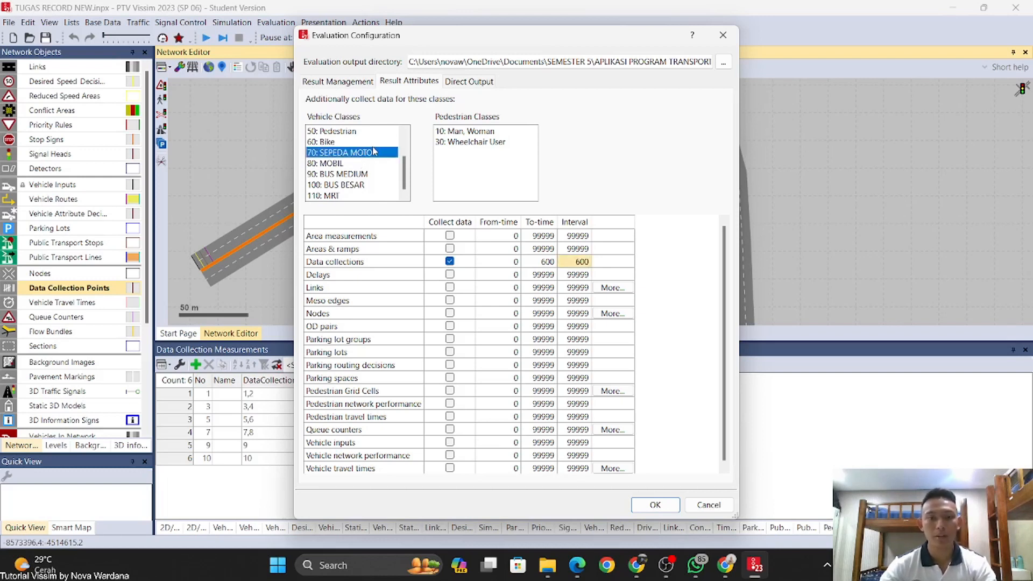
{"action": "left_click", "coordinate": [345, 164], "text": "ctrl"}
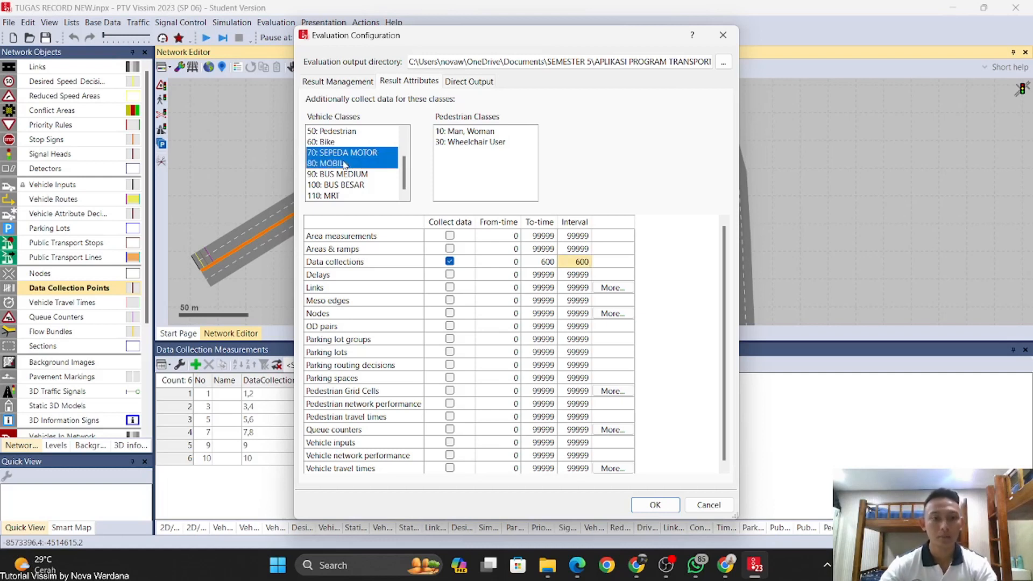
{"action": "left_click", "coordinate": [357, 174], "text": "ctrl"}
{"action": "left_click", "coordinate": [364, 186], "text": "ctrl"}
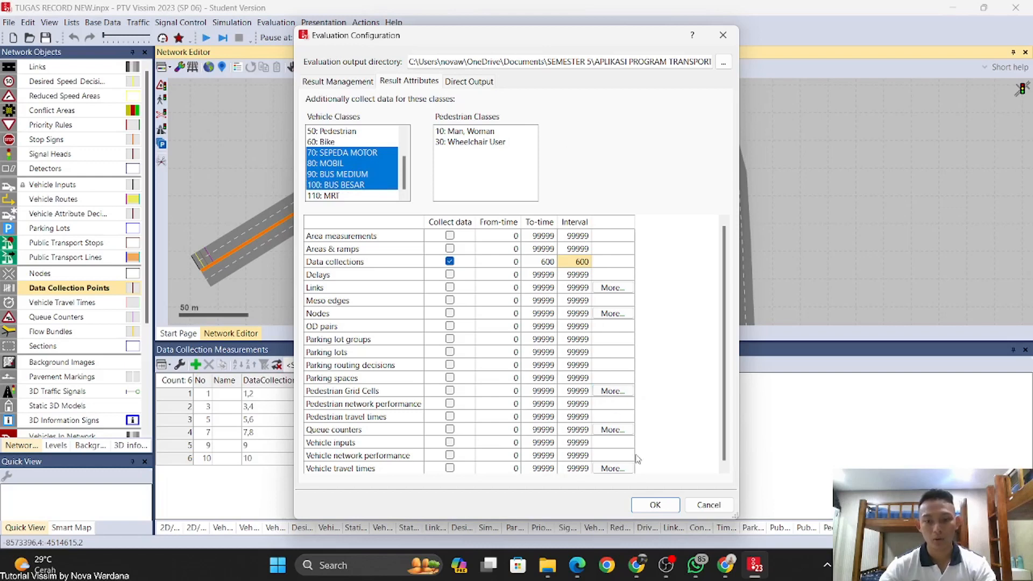
{"action": "left_click", "coordinate": [653, 506]}
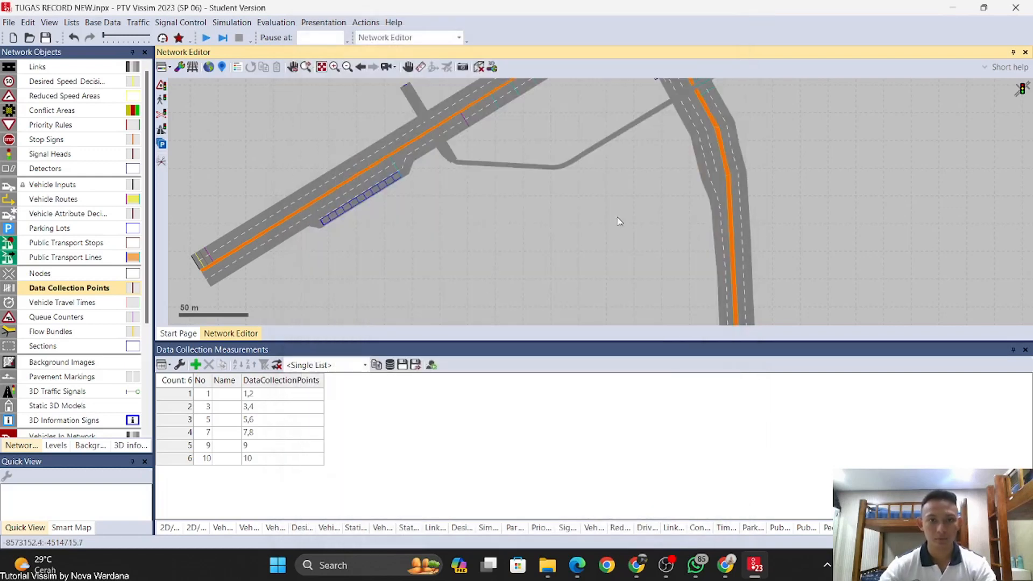
Step: Start the continuous simulation without saving the changes to the network file
{"action": "scroll", "coordinate": [618, 224], "scroll_direction": "down", "scroll_amount": 4}
{"action": "scroll", "coordinate": [645, 212], "scroll_direction": "down", "scroll_amount": 3}
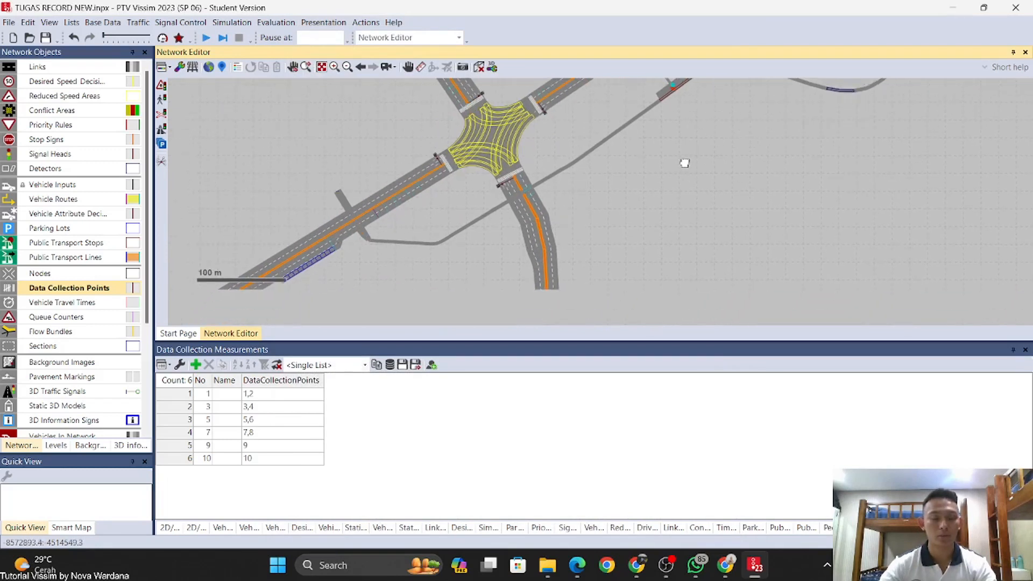
{"action": "scroll", "coordinate": [417, 271], "scroll_direction": "up", "scroll_amount": 2}
{"action": "left_click_drag", "start_coordinate": [418, 272], "coordinate": [381, 273]}
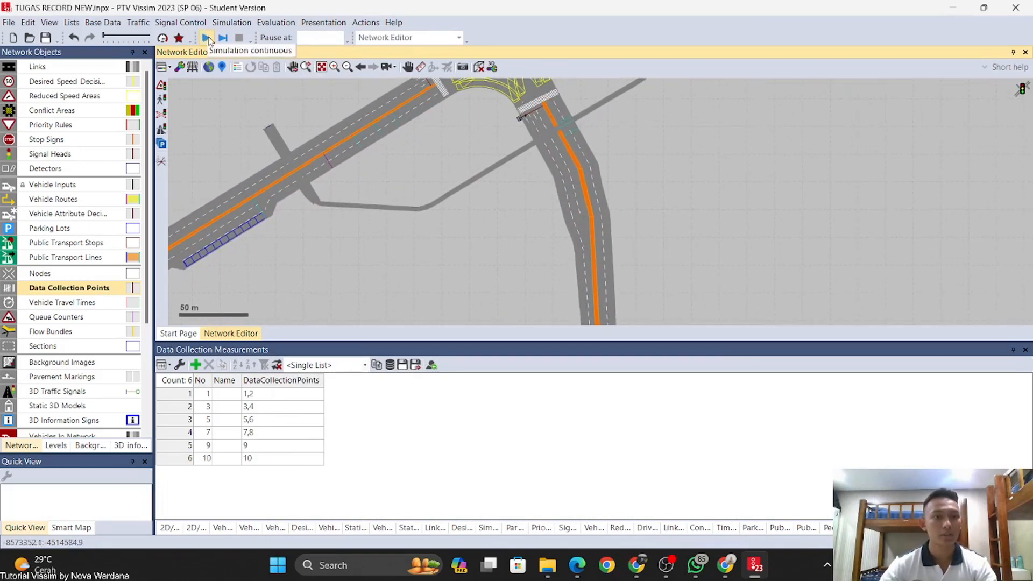
{"action": "left_click", "coordinate": [207, 38]}
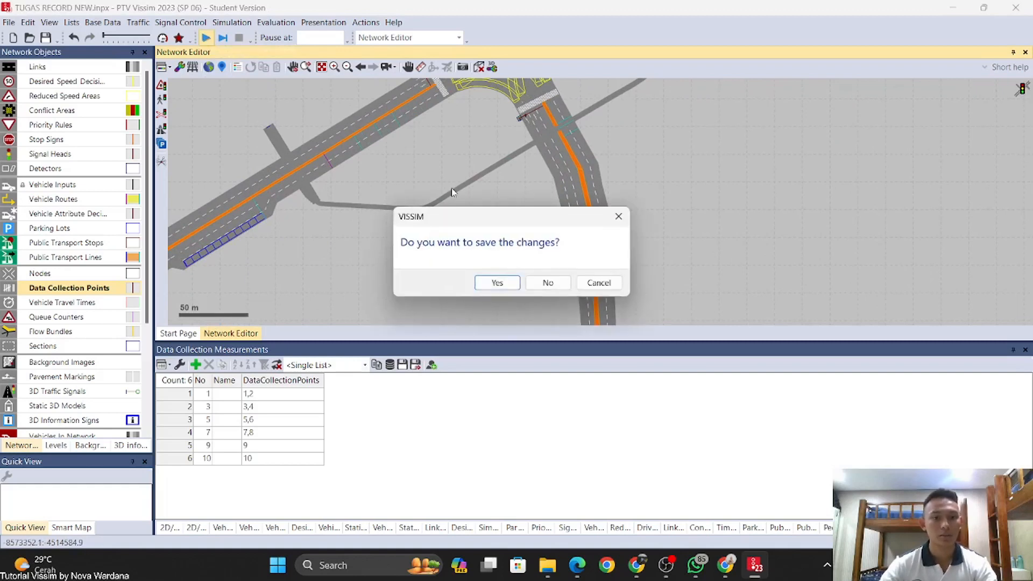
{"action": "left_click", "coordinate": [543, 282]}
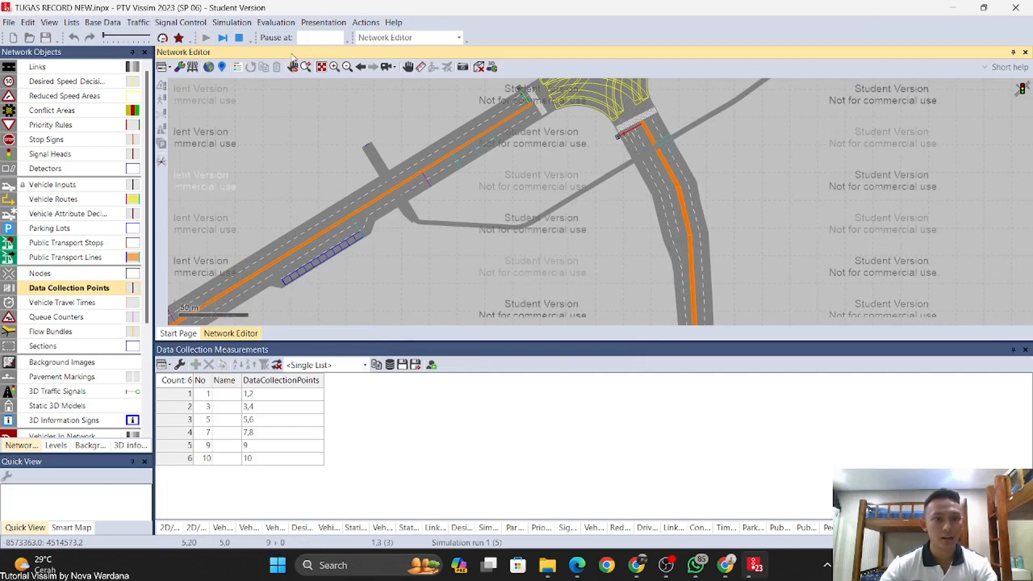
Step: Open the Data Collection Results list while the simulation runs
{"action": "left_click", "coordinate": [272, 23]}
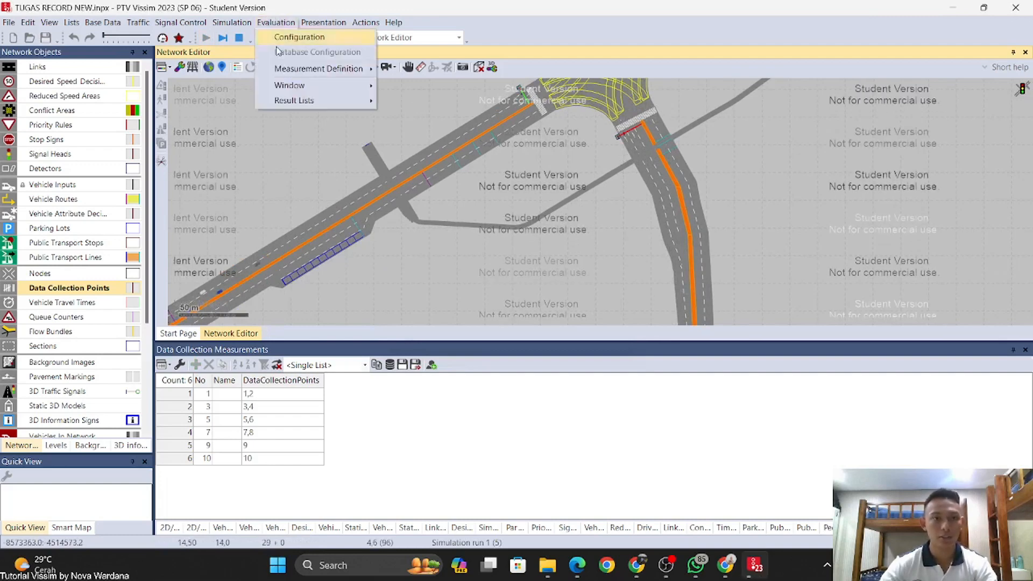
{"action": "mouse_move", "coordinate": [323, 101]}
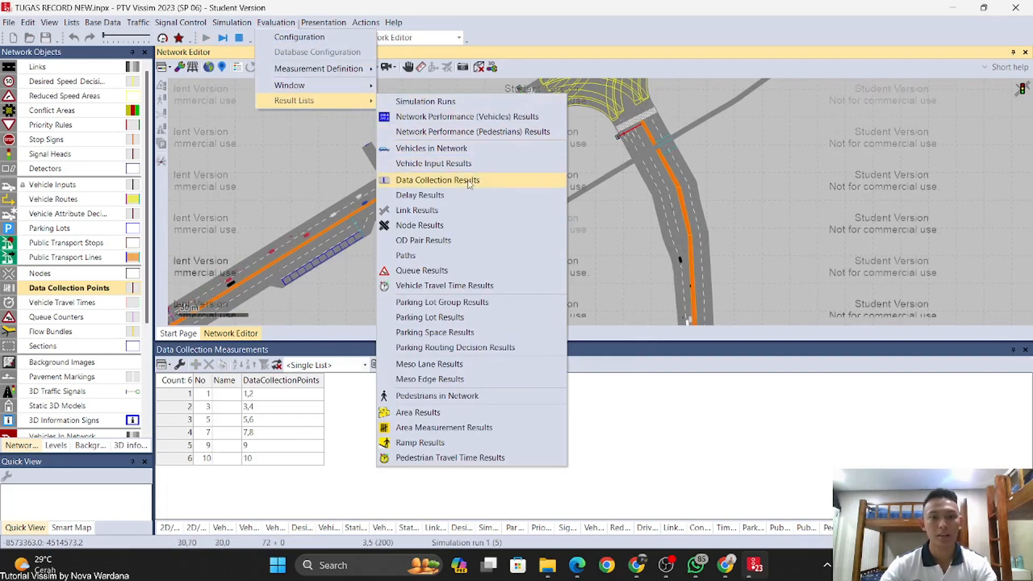
{"action": "left_click", "coordinate": [509, 181]}
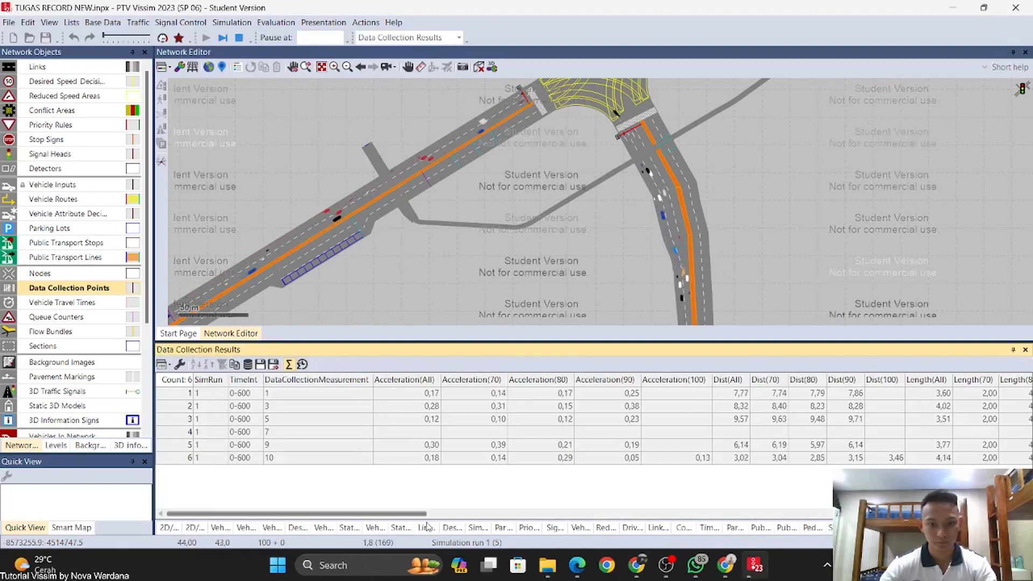
Step: Examine the data collection results per measurement alongside the running traffic at the layby, the approaches and the central intersection
{"action": "left_click_drag", "start_coordinate": [418, 515], "coordinate": [377, 506]}
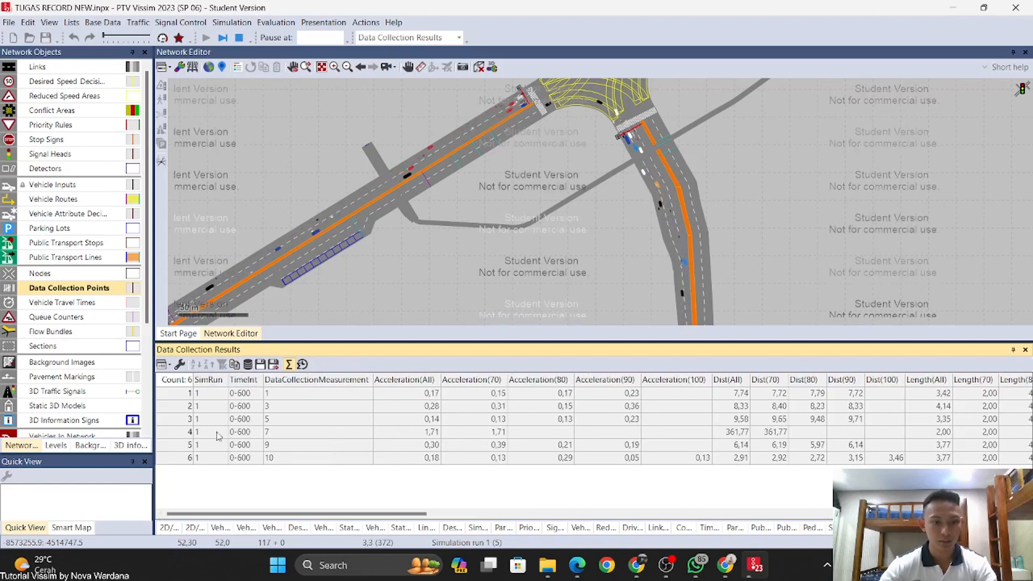
{"action": "left_click_drag", "start_coordinate": [372, 305], "coordinate": [538, 207]}
{"action": "left_click_drag", "start_coordinate": [417, 322], "coordinate": [351, 347]}
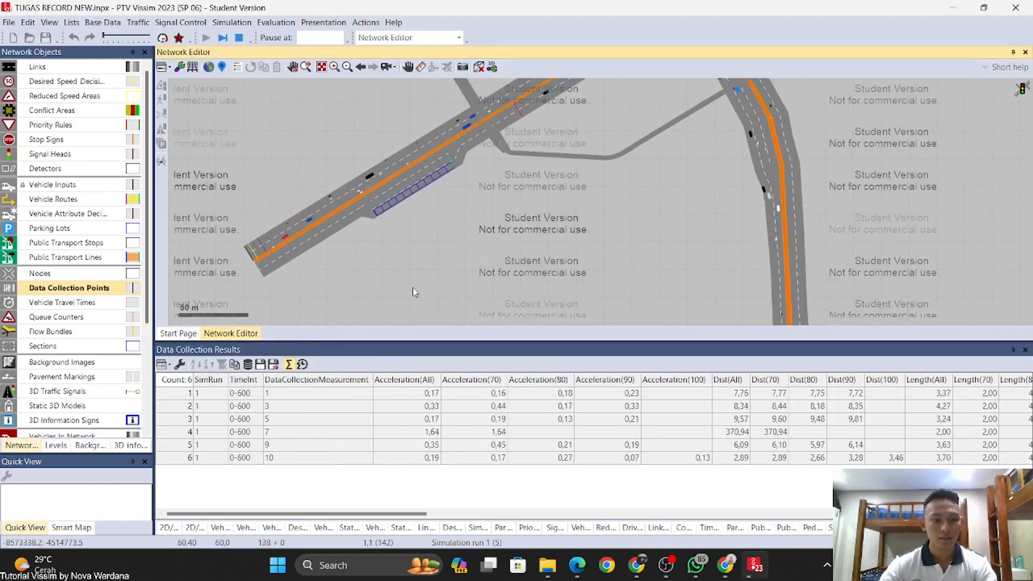
{"action": "scroll", "coordinate": [432, 275], "scroll_direction": "up", "scroll_amount": 2}
{"action": "left_click_drag", "start_coordinate": [432, 275], "coordinate": [392, 305]}
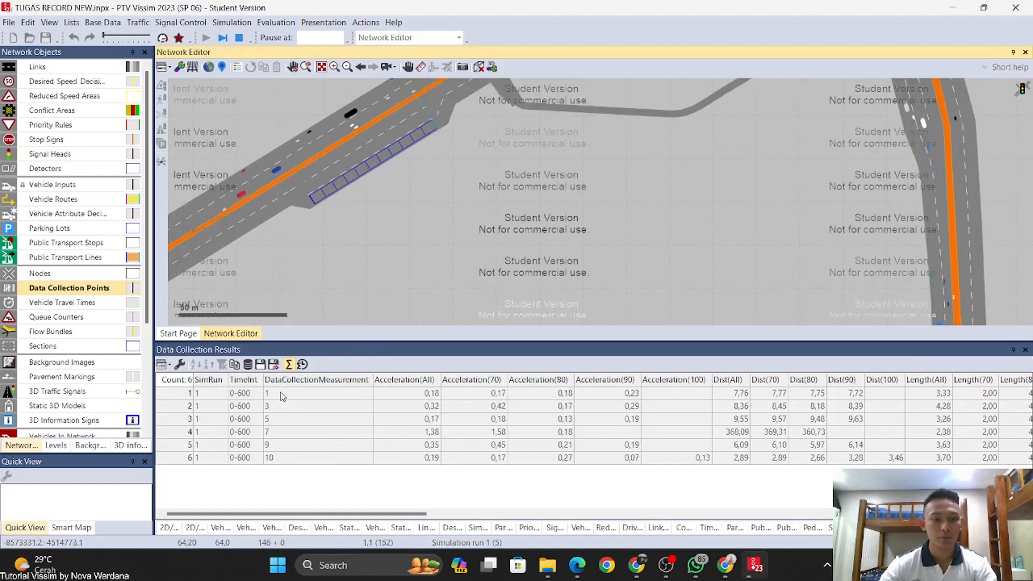
{"action": "left_click_drag", "start_coordinate": [473, 226], "coordinate": [310, 301]}
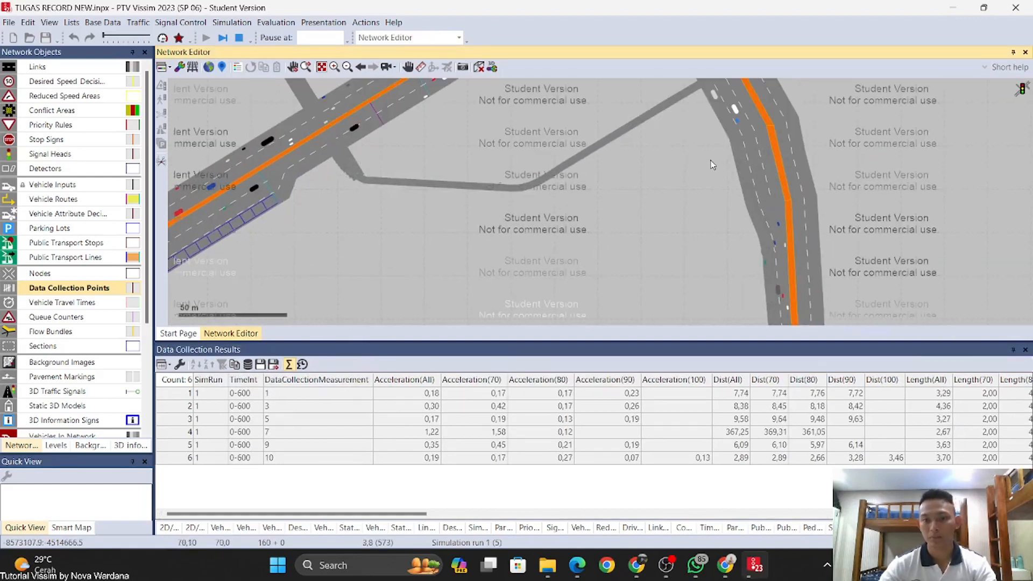
{"action": "scroll", "coordinate": [722, 164], "scroll_direction": "down", "scroll_amount": 3}
{"action": "left_click_drag", "start_coordinate": [767, 168], "coordinate": [532, 305]}
{"action": "left_click_drag", "start_coordinate": [729, 210], "coordinate": [403, 357]}
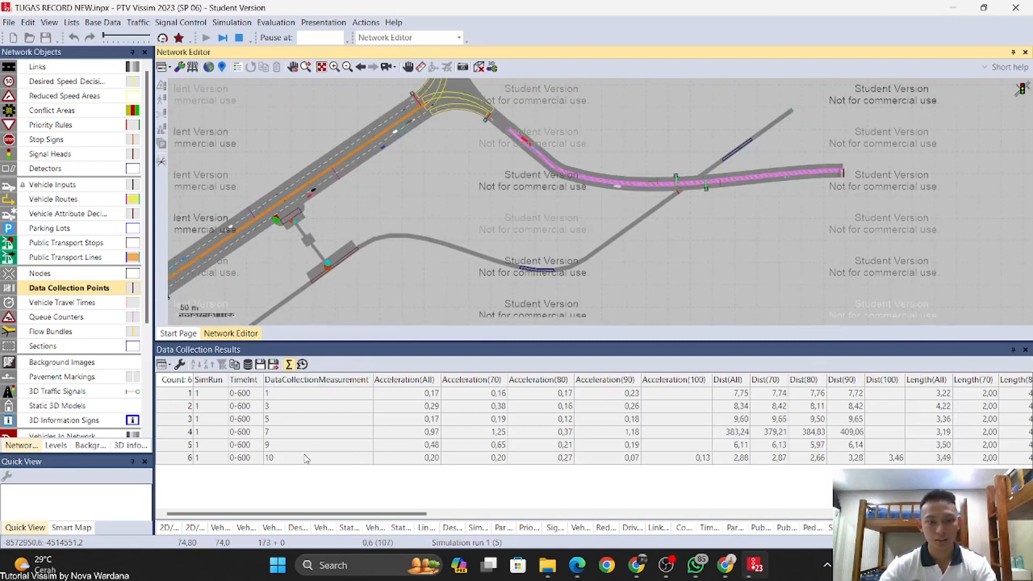
{"action": "left_click_drag", "start_coordinate": [486, 275], "coordinate": [550, 235]}
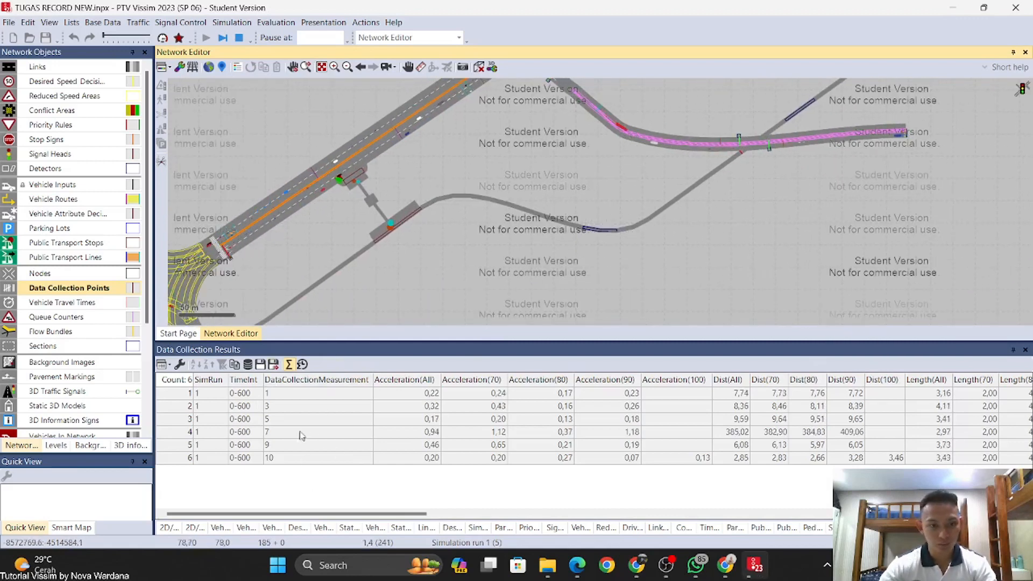
{"action": "mouse_move", "coordinate": [334, 515]}
{"action": "left_mouse_down"}
{"action": "mouse_move", "coordinate": [719, 520]}
{"action": "mouse_move", "coordinate": [333, 528]}
{"action": "left_mouse_up"}
{"action": "left_click_drag", "start_coordinate": [567, 200], "coordinate": [740, 161]}
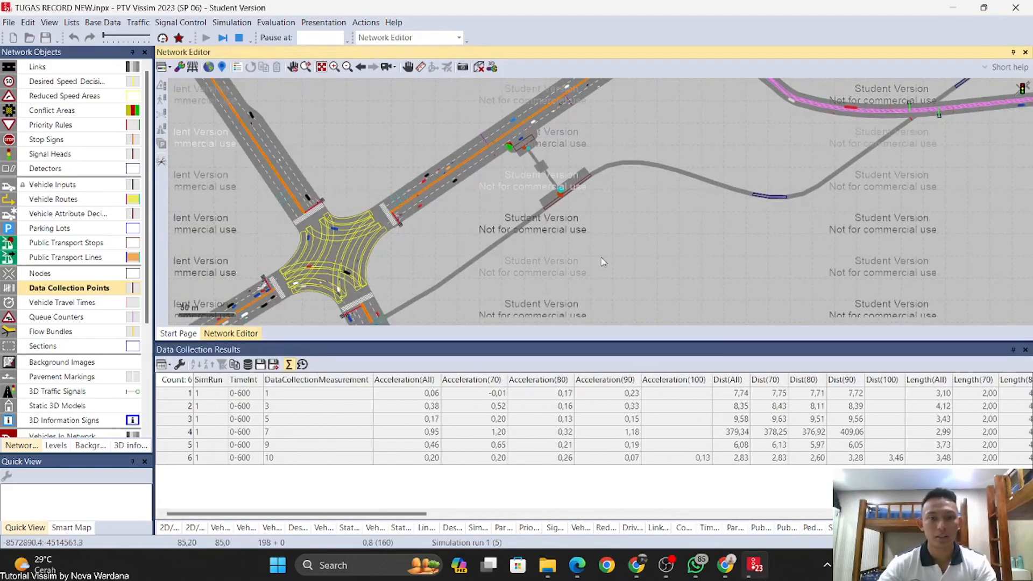
{"action": "scroll", "coordinate": [602, 256], "scroll_direction": "up", "scroll_amount": 2}
{"action": "scroll", "coordinate": [602, 256], "scroll_direction": "up", "scroll_amount": 1}
{"action": "left_click_drag", "start_coordinate": [398, 279], "coordinate": [637, 254]}
{"action": "scroll", "coordinate": [635, 250], "scroll_direction": "down", "scroll_amount": 3}
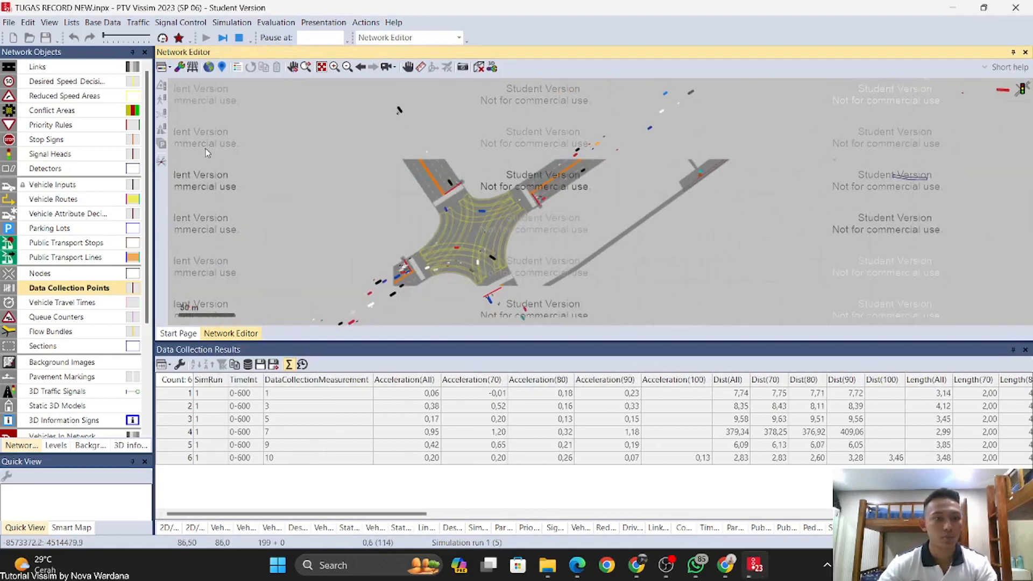
Step: Switch the running simulation to maximum speed
{"action": "left_click", "coordinate": [162, 37]}
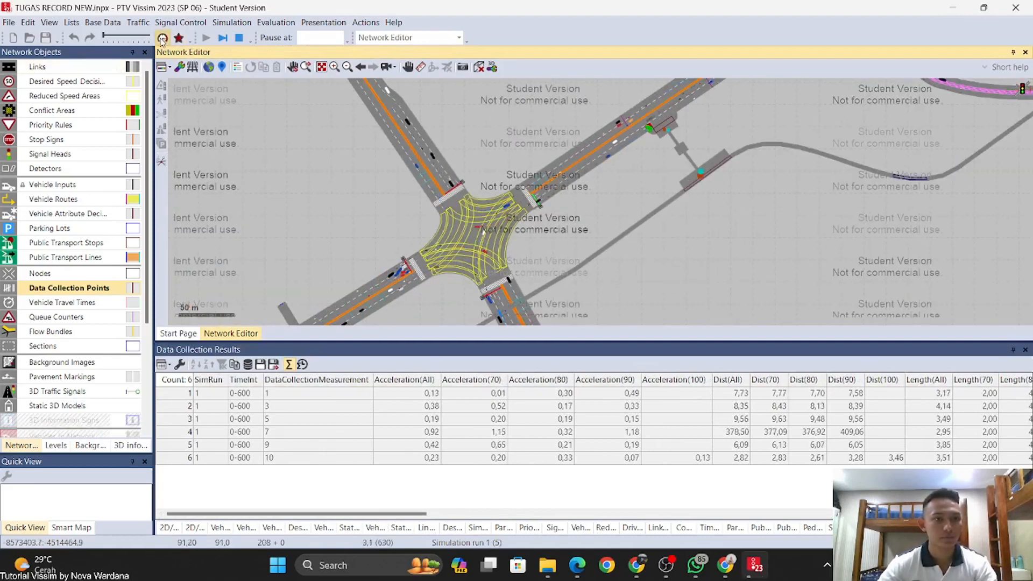
{"action": "left_click_drag", "start_coordinate": [842, 160], "coordinate": [850, 154]}
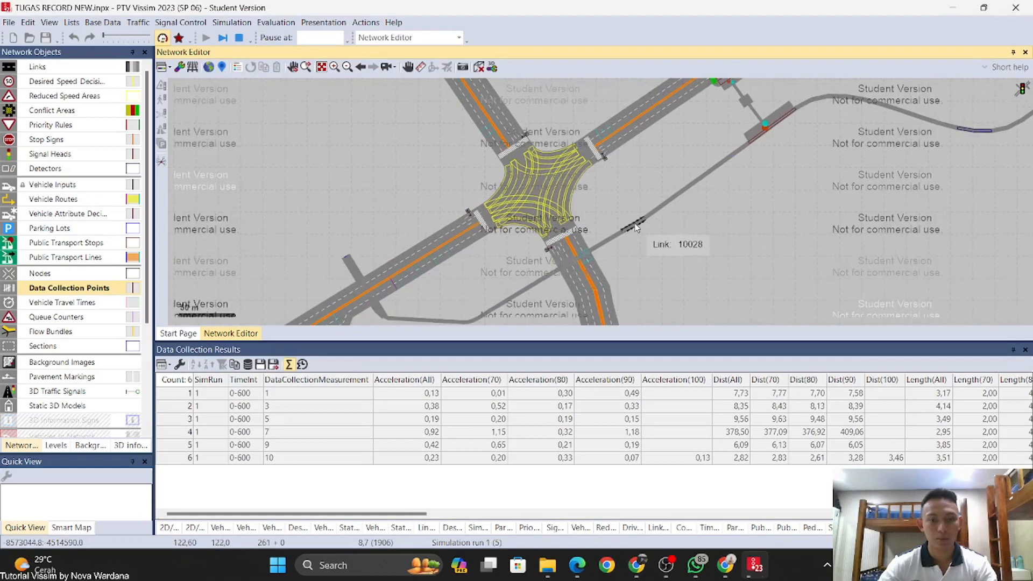
Step: Continue the simulation with limited pedestrian input despite the 30-pedestrian licence limit
{"action": "scroll", "coordinate": [692, 237], "scroll_direction": "down", "scroll_amount": 1}
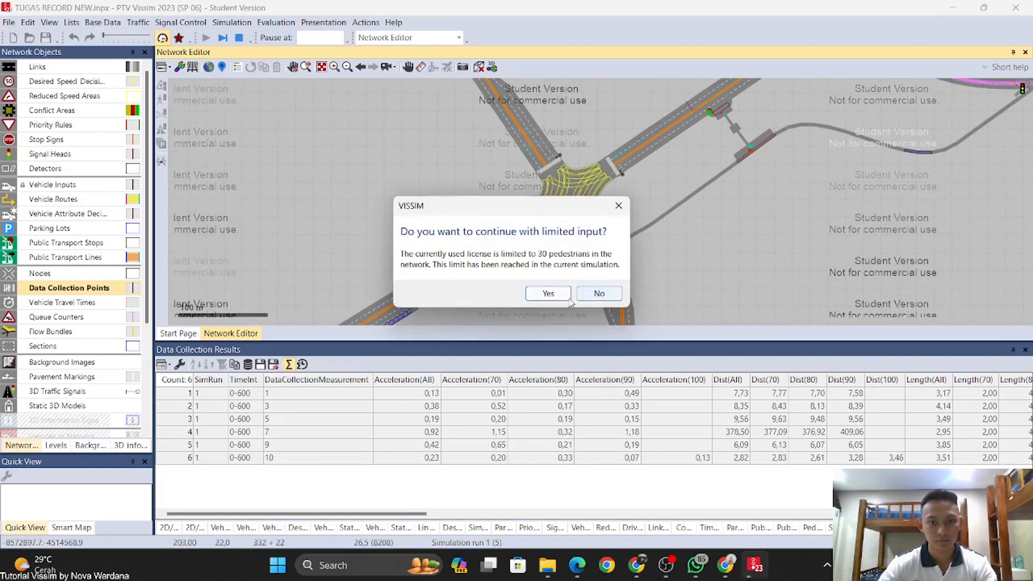
{"action": "left_click", "coordinate": [548, 293]}
{"action": "scroll", "coordinate": [713, 203], "scroll_direction": "down", "scroll_amount": 2}
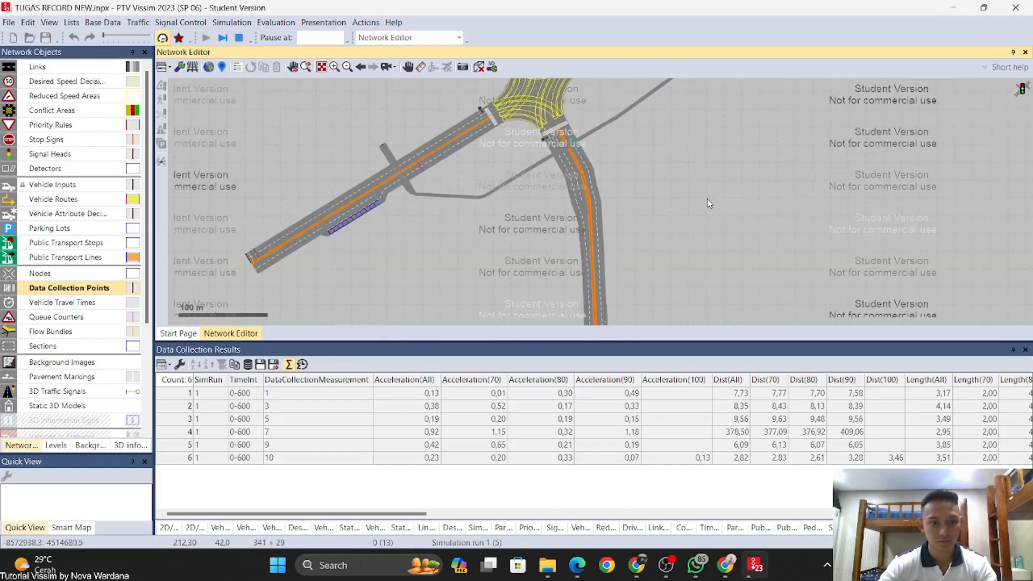
Step: Examine the central intersection, its approaches and the pedestrian crossing area while the simulation runs
{"action": "left_click_drag", "start_coordinate": [713, 203], "coordinate": [535, 276]}
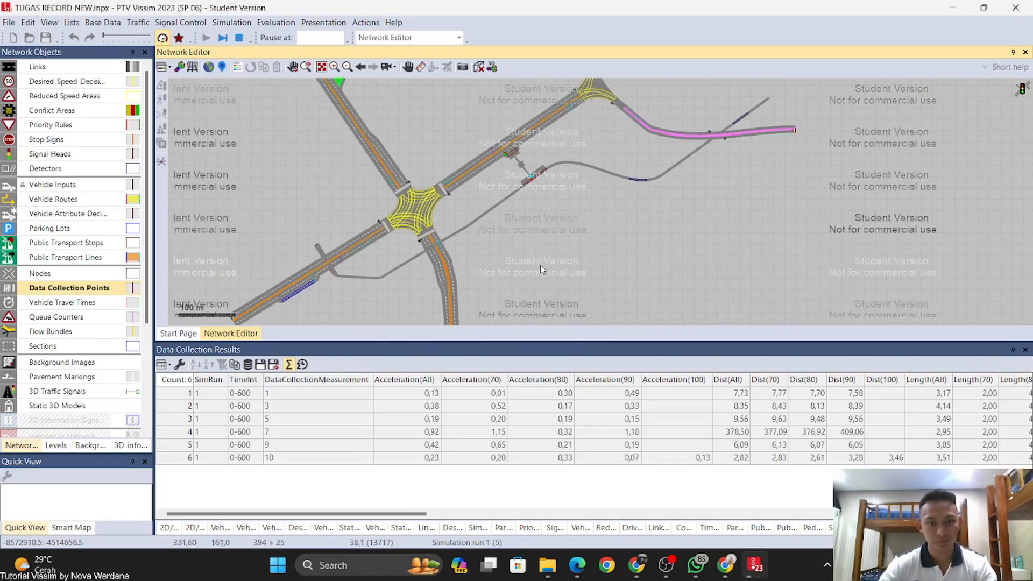
{"action": "left_click_drag", "start_coordinate": [524, 250], "coordinate": [694, 226]}
{"action": "scroll", "coordinate": [621, 253], "scroll_direction": "up", "scroll_amount": 2}
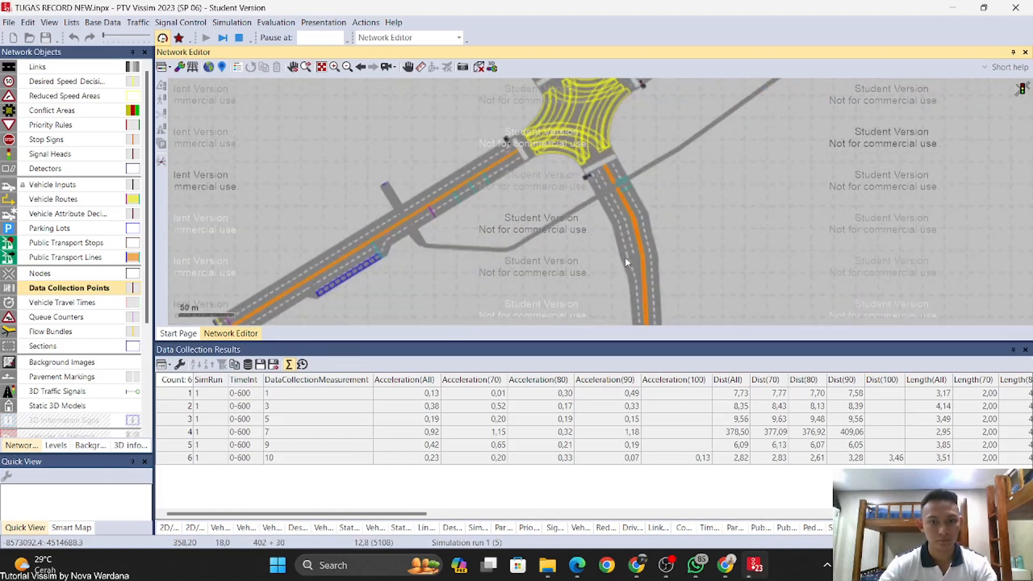
{"action": "left_click_drag", "start_coordinate": [768, 228], "coordinate": [563, 270]}
{"action": "left_click_drag", "start_coordinate": [726, 223], "coordinate": [643, 261]}
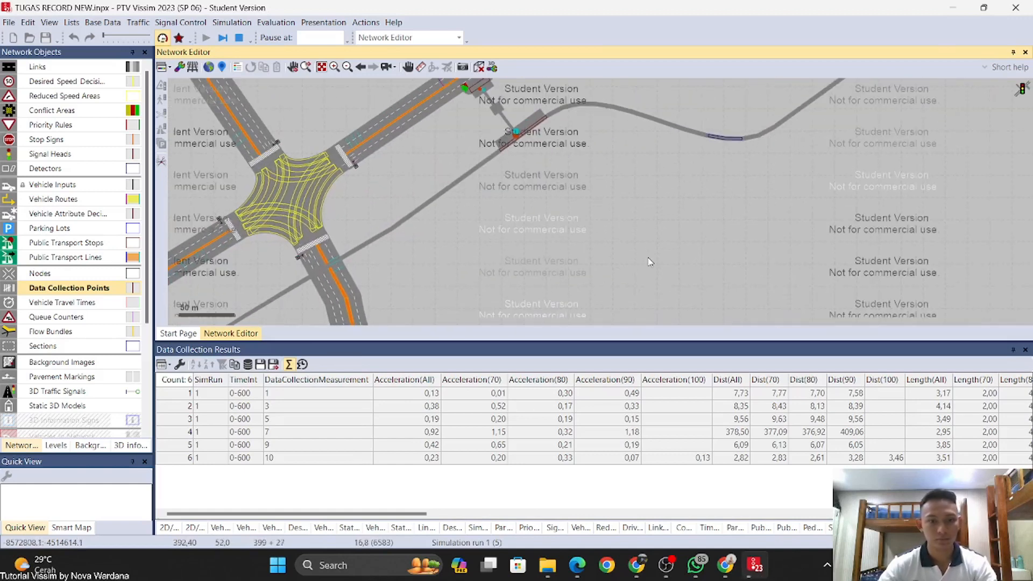
{"action": "left_click_drag", "start_coordinate": [598, 230], "coordinate": [615, 251]}
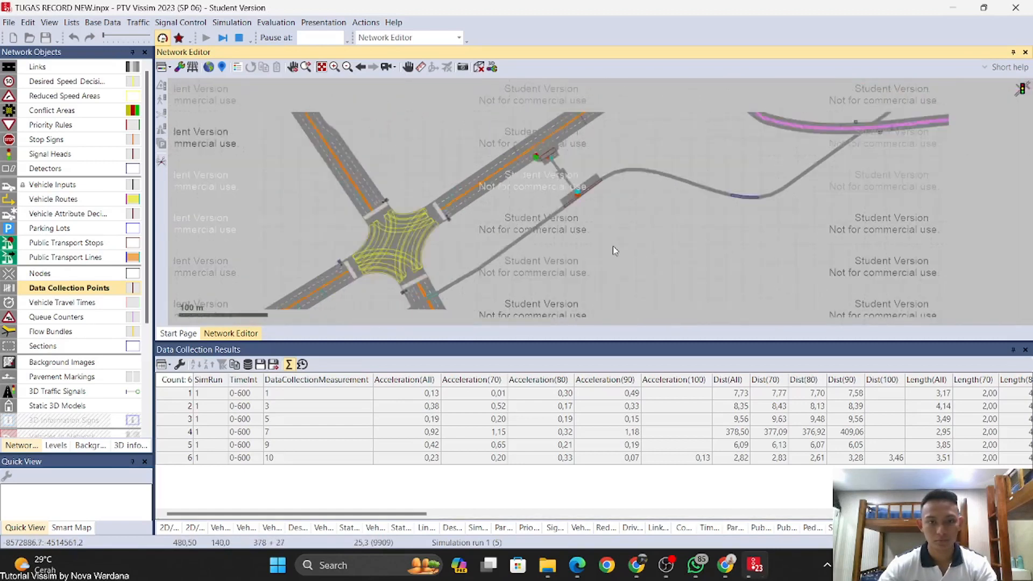
{"action": "scroll", "coordinate": [612, 246], "scroll_direction": "down", "scroll_amount": 3}
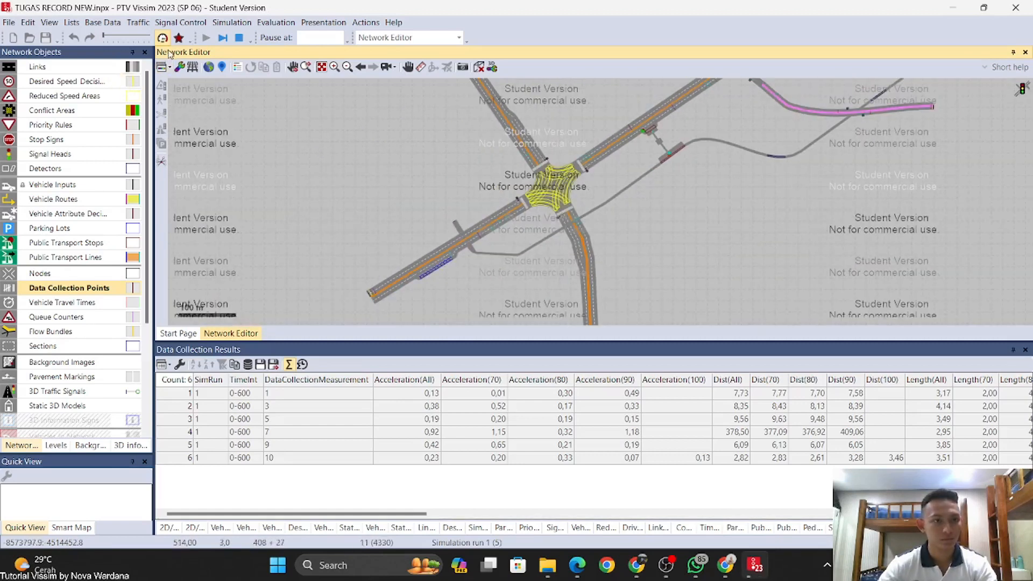
{"action": "left_click", "coordinate": [166, 43]}
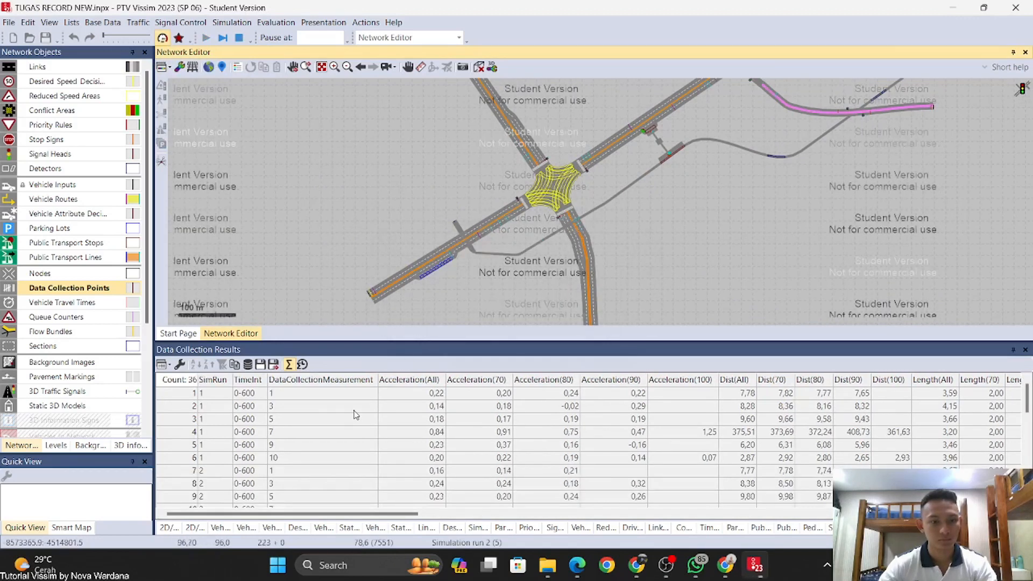
Step: Let the second simulation run finish with limited pedestrian input and dismiss the simulation warnings
{"action": "scroll", "coordinate": [360, 425], "scroll_direction": "down", "scroll_amount": 4}
{"action": "scroll", "coordinate": [363, 436], "scroll_direction": "down", "scroll_amount": 5}
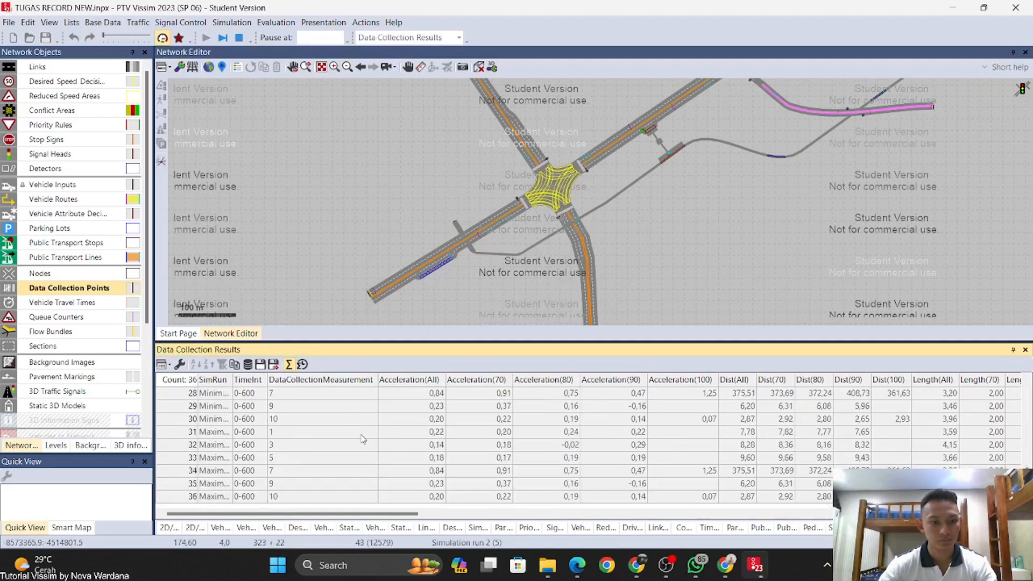
{"action": "scroll", "coordinate": [363, 439], "scroll_direction": "up", "scroll_amount": 9}
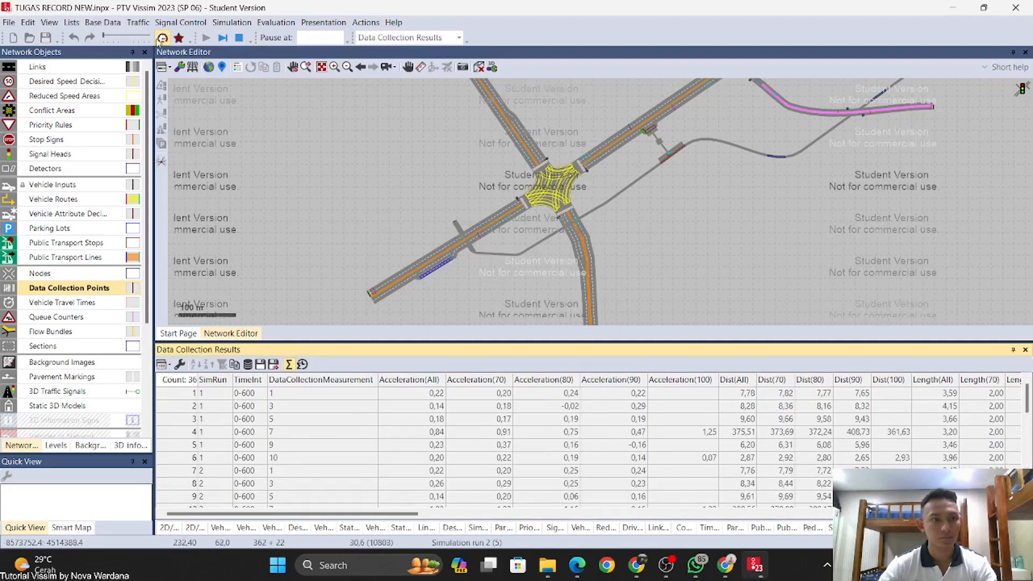
{"action": "left_click", "coordinate": [547, 288]}
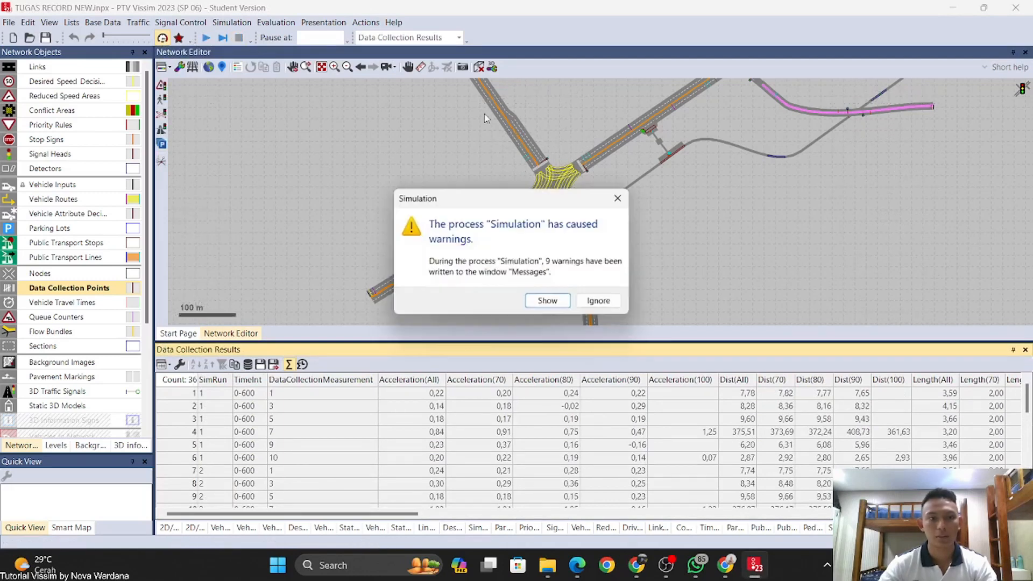
{"action": "left_click", "coordinate": [617, 205]}
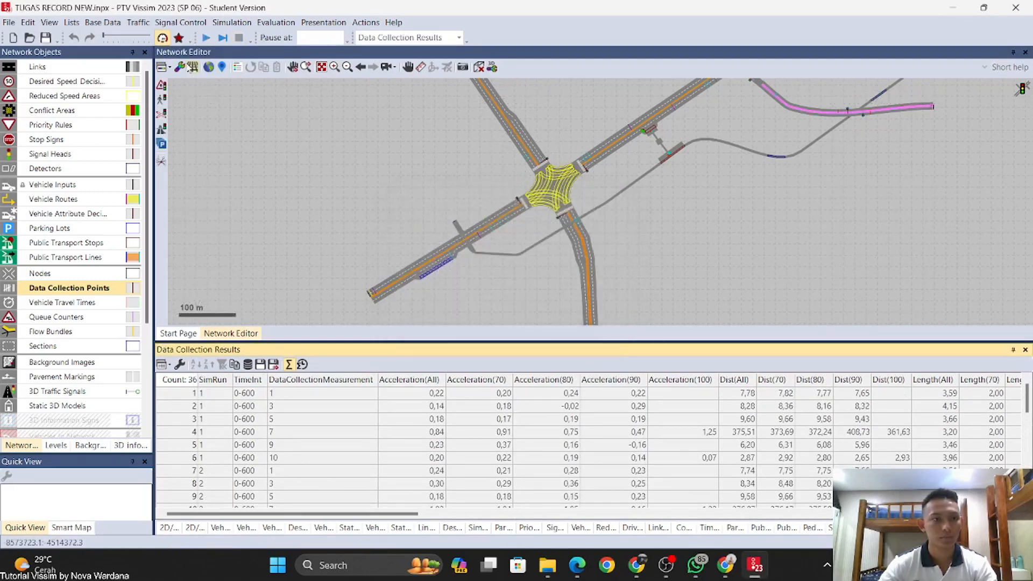
Step: Compare the individual simulation runs with the average and standard deviation rows, hiding and showing the aggregated values again
{"action": "left_click_drag", "start_coordinate": [523, 184], "coordinate": [481, 124]}
{"action": "scroll", "coordinate": [406, 450], "scroll_direction": "down", "scroll_amount": 6}
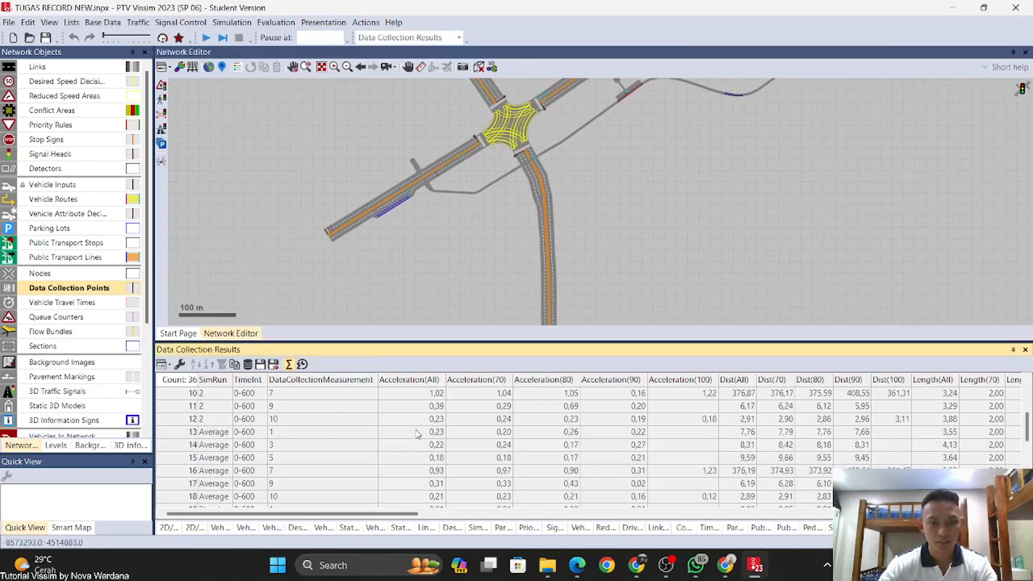
{"action": "scroll", "coordinate": [393, 434], "scroll_direction": "up", "scroll_amount": 6}
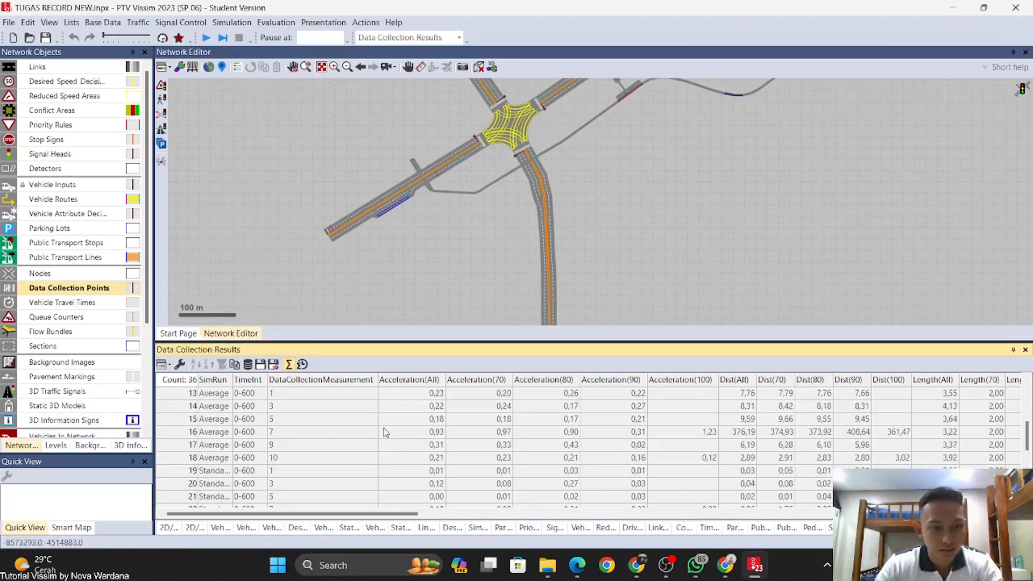
{"action": "left_click", "coordinate": [288, 364]}
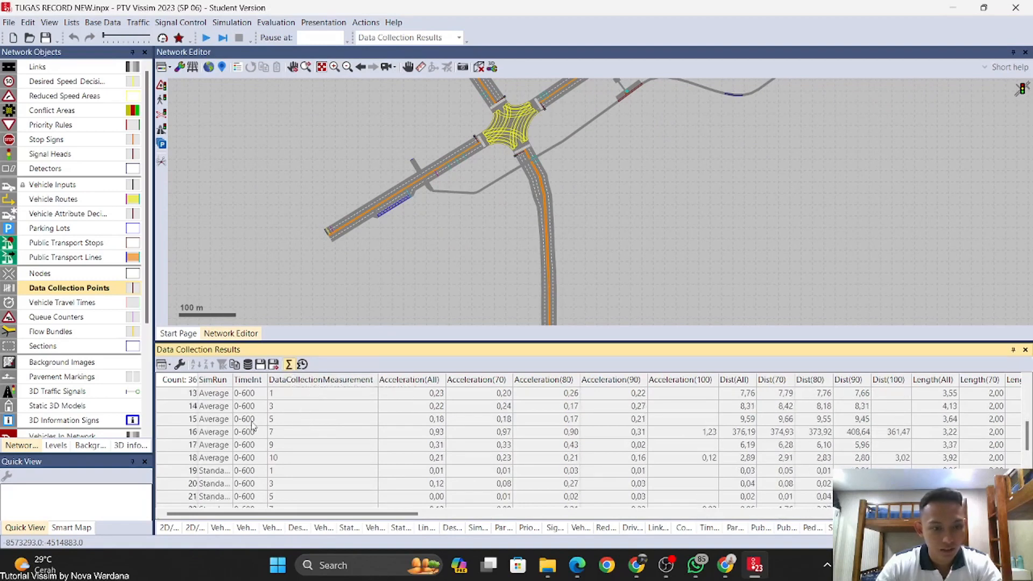
{"action": "left_click", "coordinate": [288, 365]}
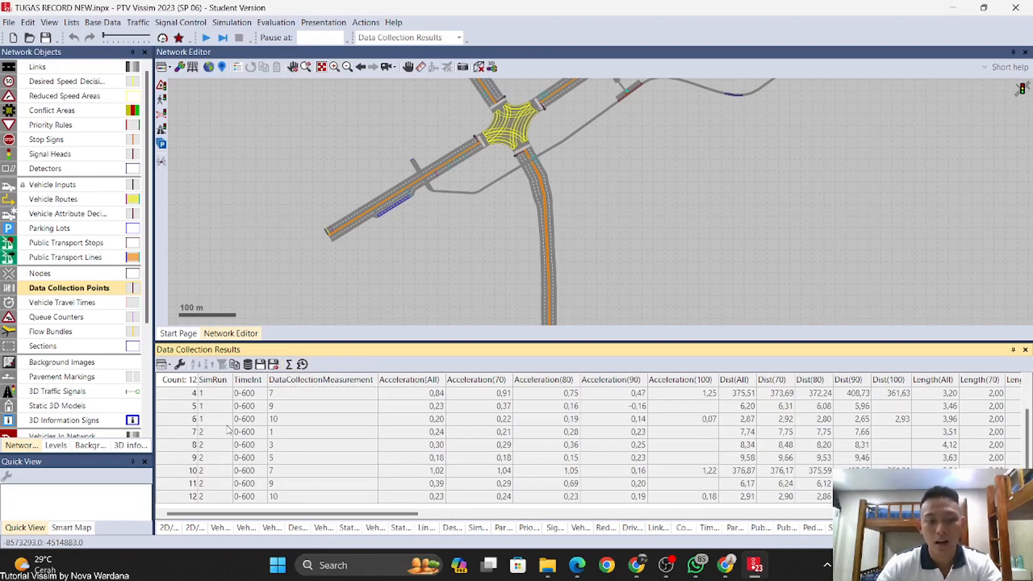
{"action": "left_click", "coordinate": [288, 365]}
{"action": "scroll", "coordinate": [271, 452], "scroll_direction": "down", "scroll_amount": 4}
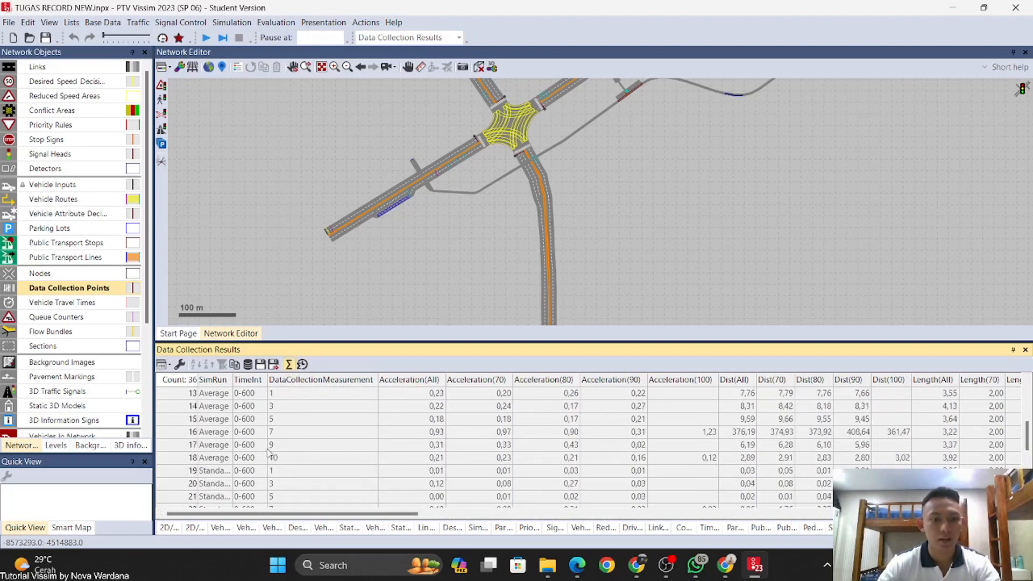
{"action": "scroll", "coordinate": [215, 439], "scroll_direction": "up", "scroll_amount": 1}
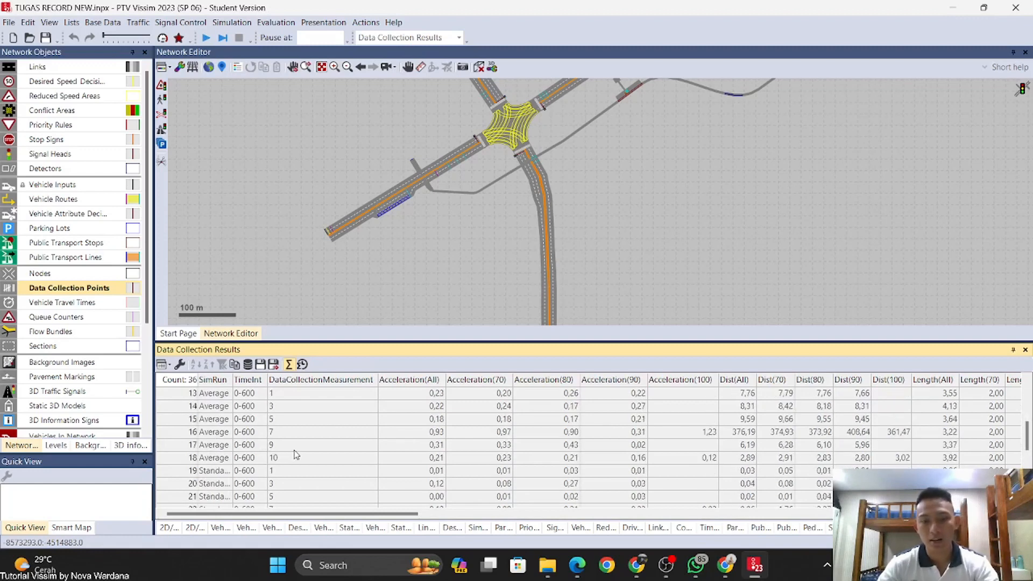
Step: Locate the Vehs(All) column in the data collection results and inspect the intersection approaches in the network
{"action": "left_click_drag", "start_coordinate": [369, 515], "coordinate": [557, 515]}
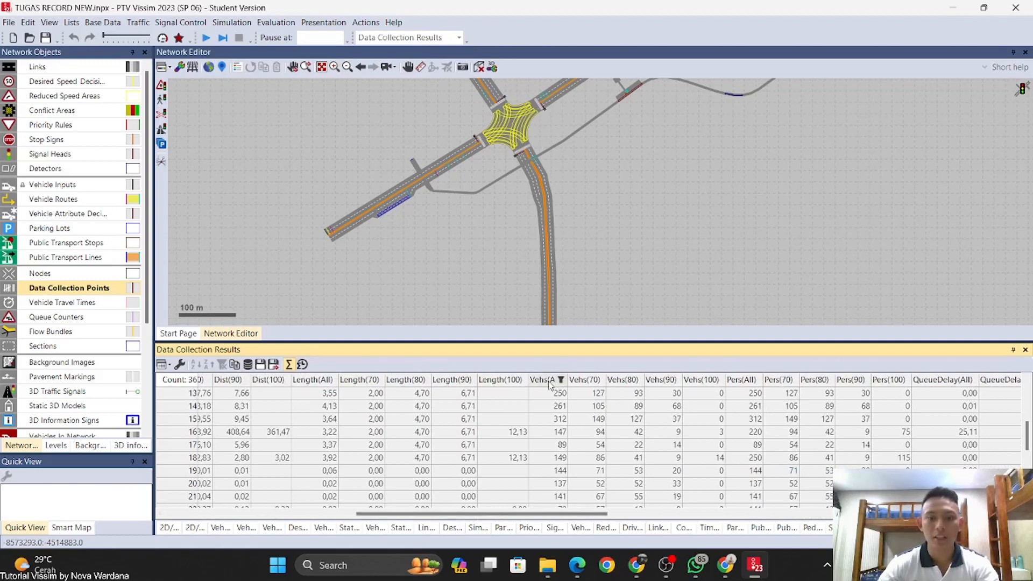
{"action": "left_click", "coordinate": [549, 383]}
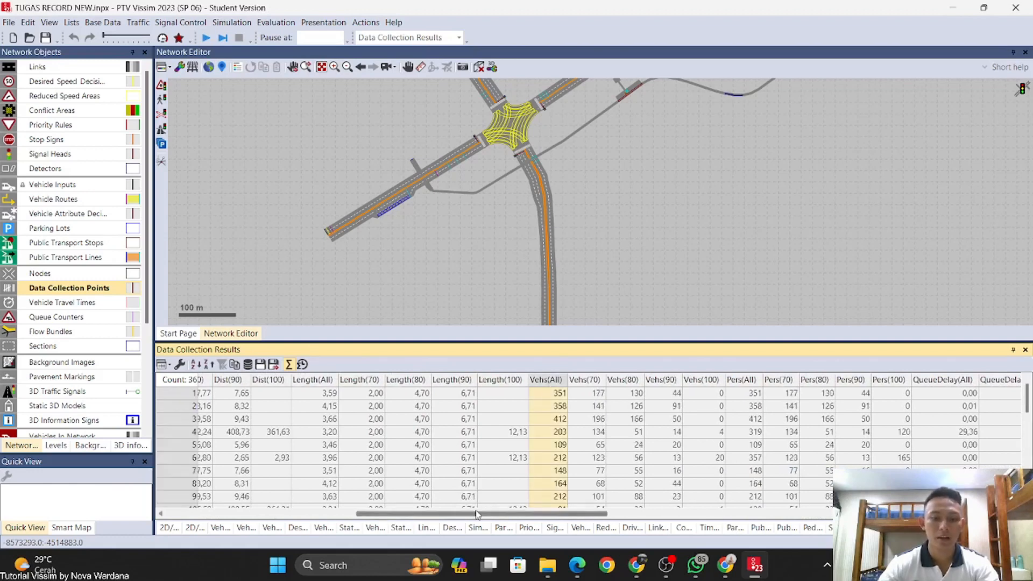
{"action": "left_click_drag", "start_coordinate": [477, 515], "coordinate": [289, 515]}
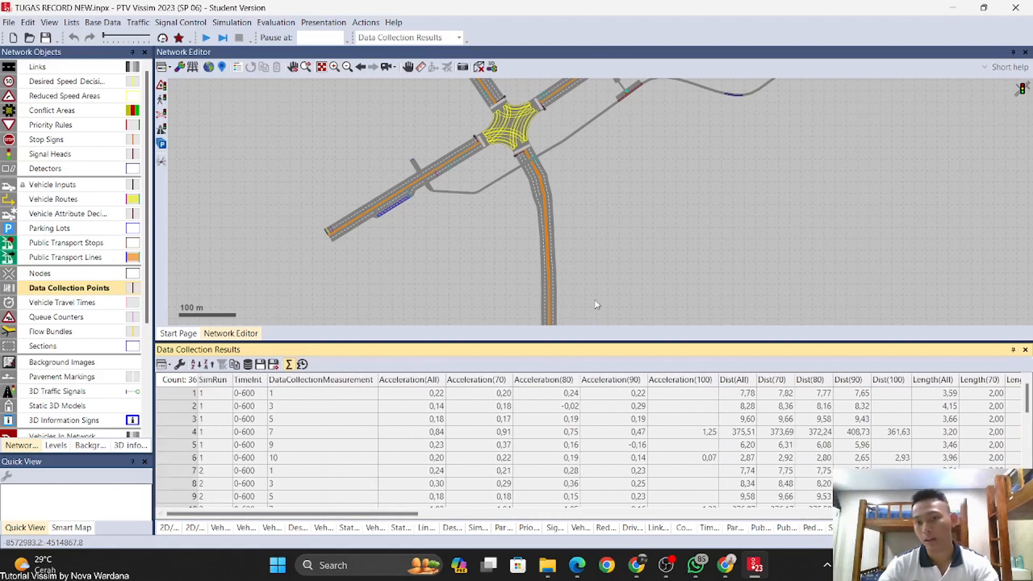
{"action": "left_click", "coordinate": [660, 256]}
{"action": "left_click_drag", "start_coordinate": [686, 222], "coordinate": [521, 359]}
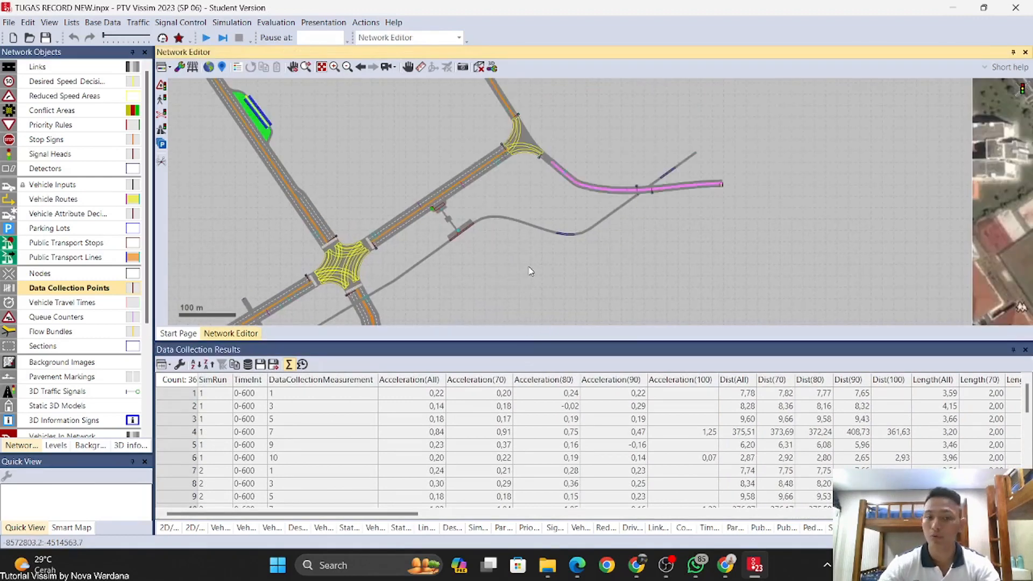
{"action": "left_click_drag", "start_coordinate": [530, 269], "coordinate": [606, 287]}
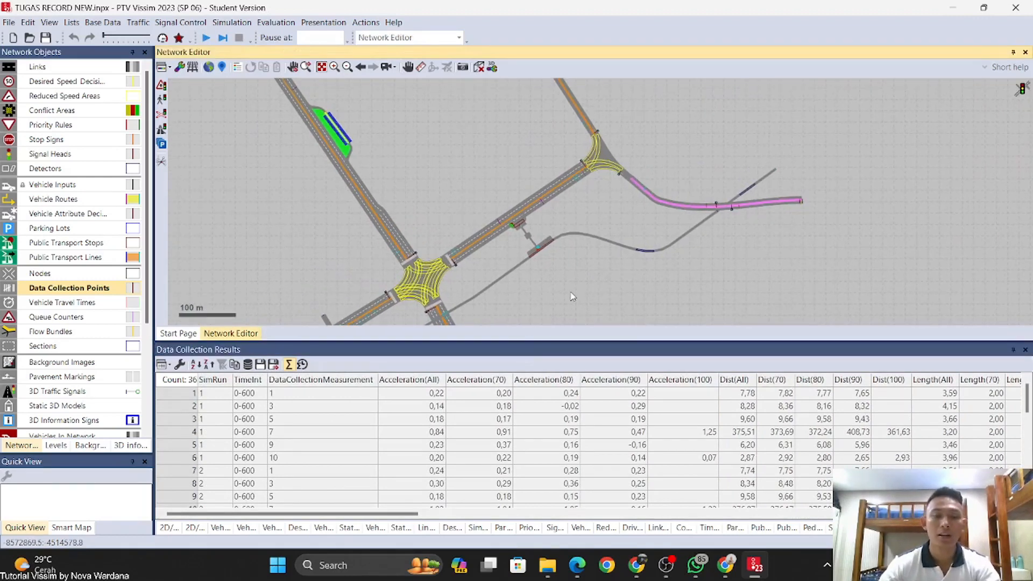
{"action": "scroll", "coordinate": [548, 250], "scroll_direction": "up", "scroll_amount": 3}
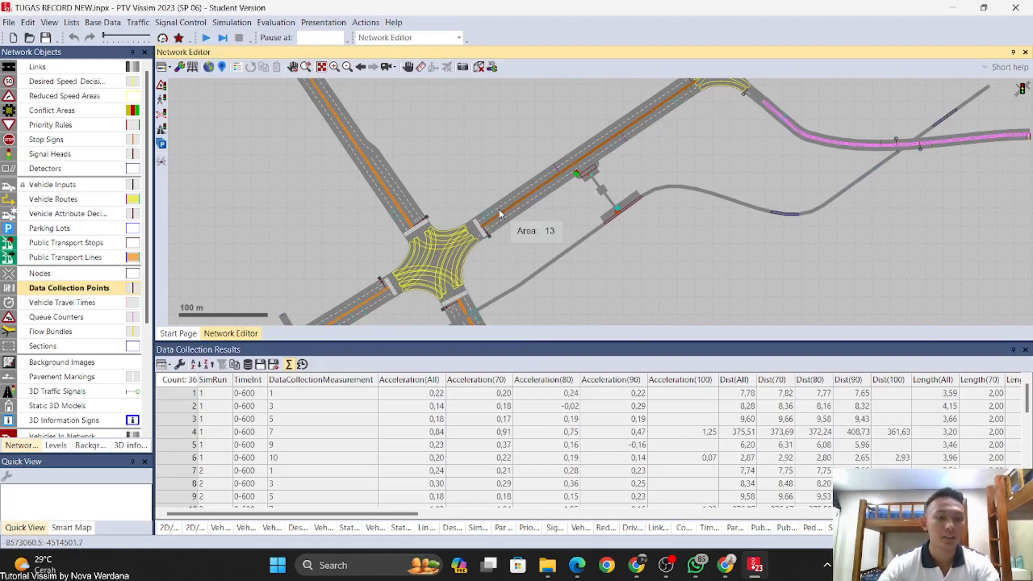
Step: Remove all Acceleration, Distance and Length attributes from the columns of the data collection results list
{"action": "left_click", "coordinate": [181, 365]}
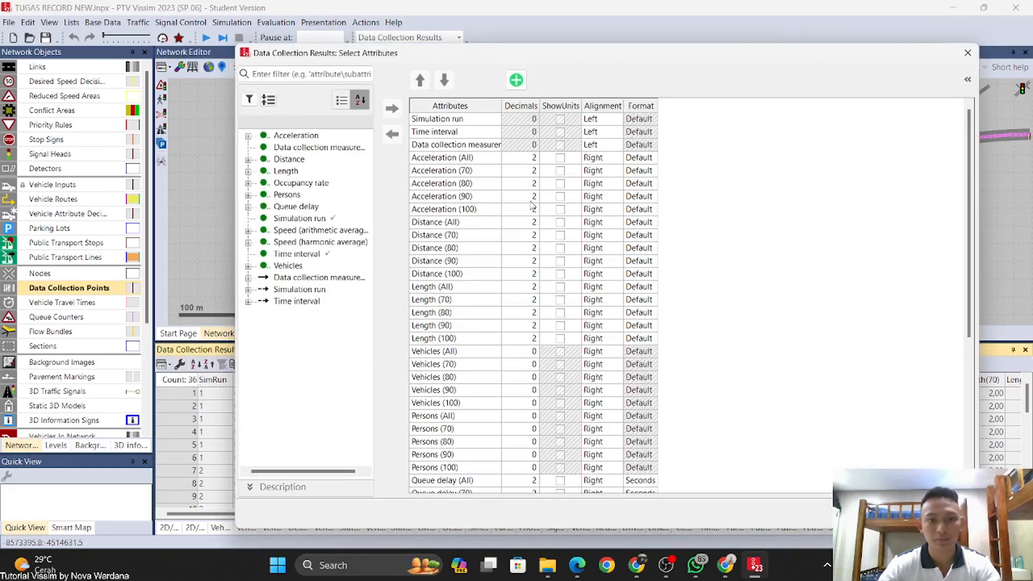
{"action": "scroll", "coordinate": [443, 216], "scroll_direction": "down", "scroll_amount": 6}
{"action": "scroll", "coordinate": [496, 305], "scroll_direction": "up", "scroll_amount": 6}
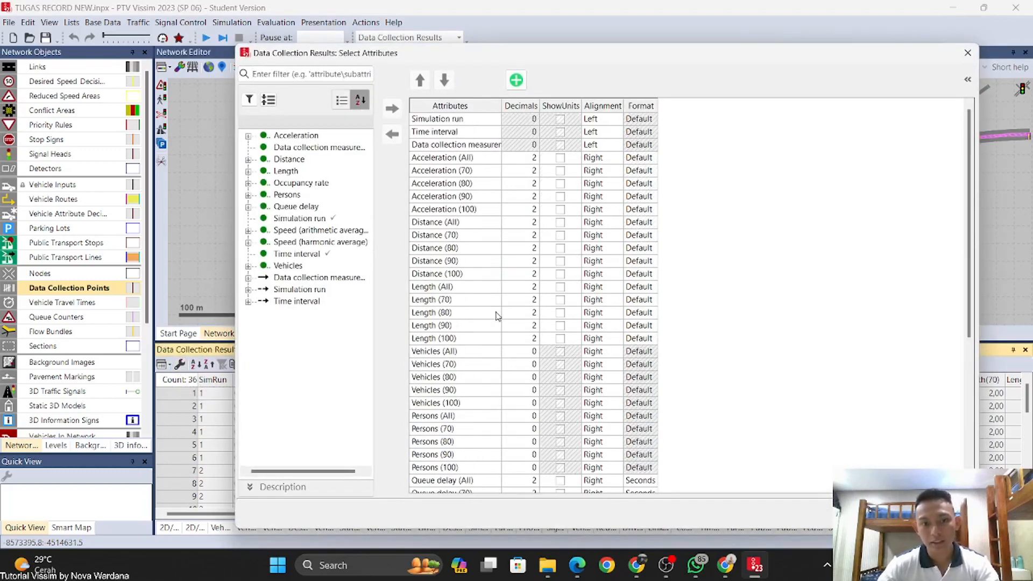
{"action": "scroll", "coordinate": [495, 290], "scroll_direction": "down", "scroll_amount": 6}
{"action": "scroll", "coordinate": [492, 264], "scroll_direction": "up", "scroll_amount": 1}
{"action": "scroll", "coordinate": [492, 263], "scroll_direction": "up", "scroll_amount": 6}
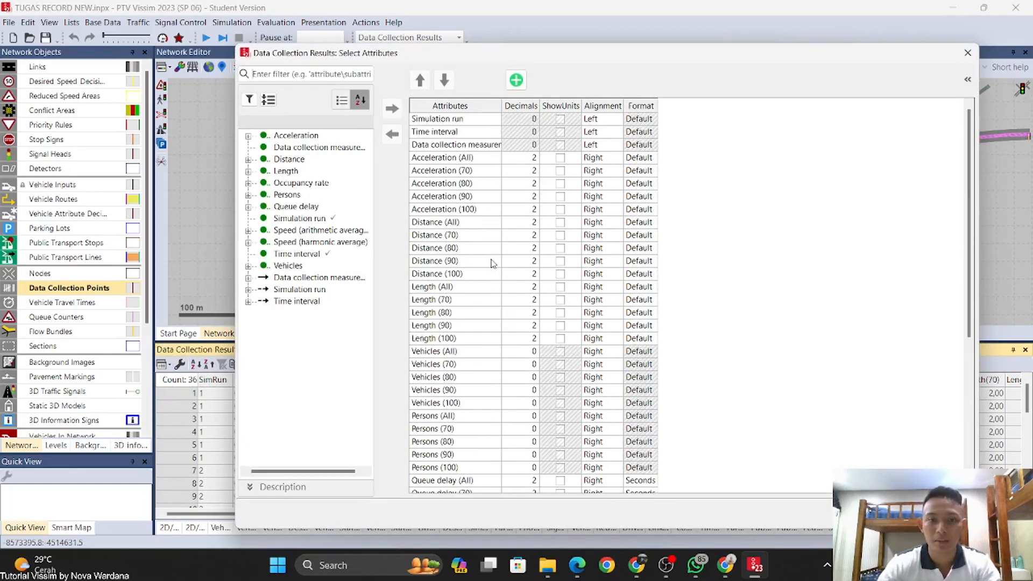
{"action": "left_click", "coordinate": [439, 158]}
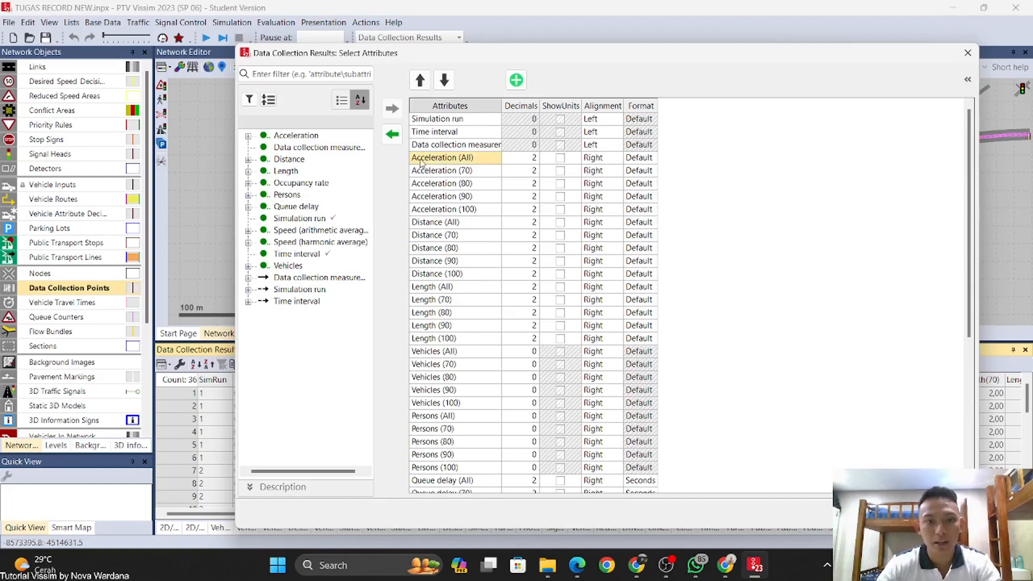
{"action": "left_click_drag", "start_coordinate": [428, 161], "coordinate": [436, 339]}
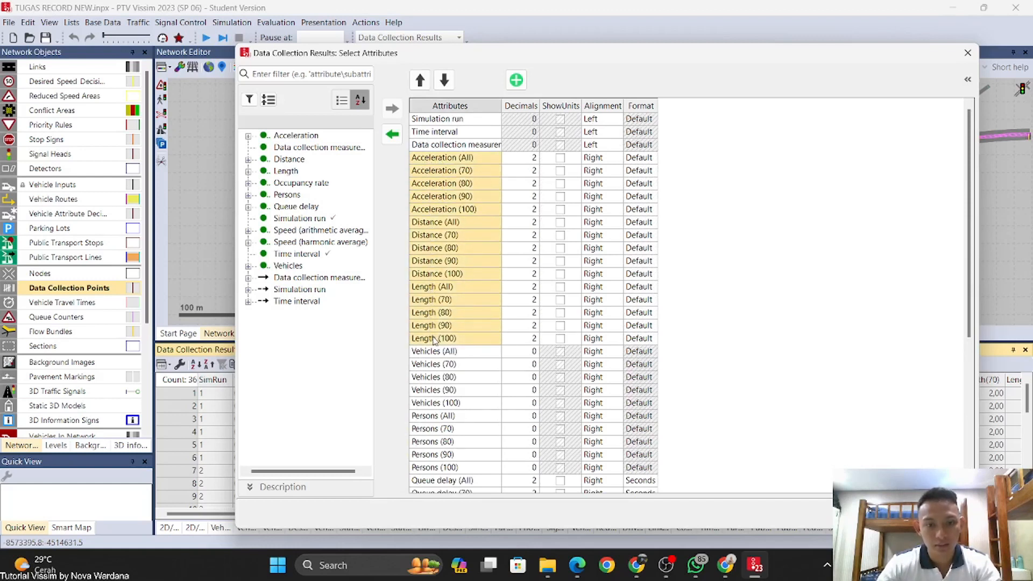
{"action": "left_click", "coordinate": [392, 134]}
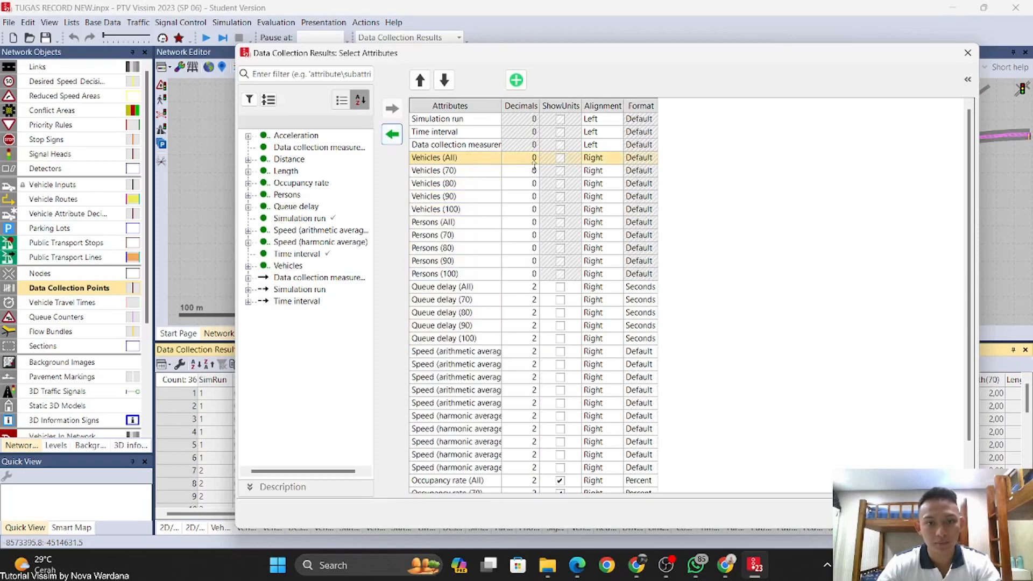
Step: Remove all Persons, Queue delay, Speed and Occupancy rate attributes, keeping Vehicles for All, 70, 80, 90 and 100
{"action": "scroll", "coordinate": [471, 289], "scroll_direction": "down", "scroll_amount": 2}
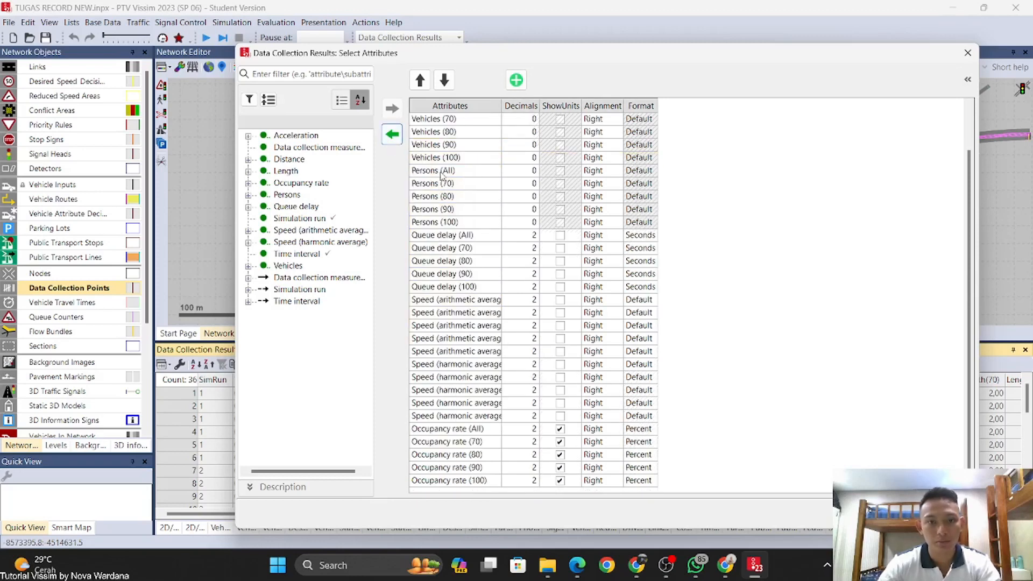
{"action": "left_click_drag", "start_coordinate": [440, 174], "coordinate": [456, 518]}
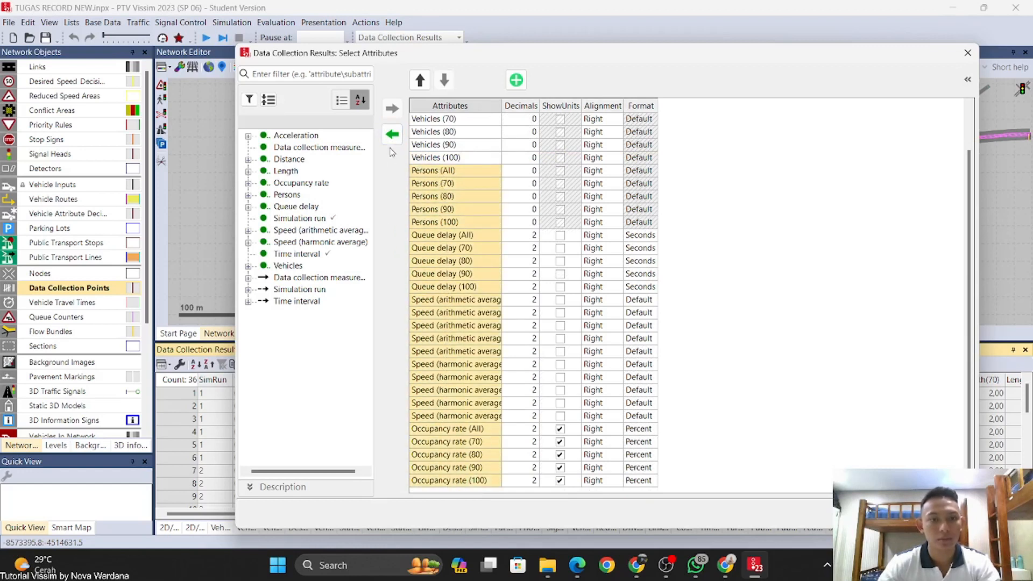
{"action": "left_click", "coordinate": [393, 134]}
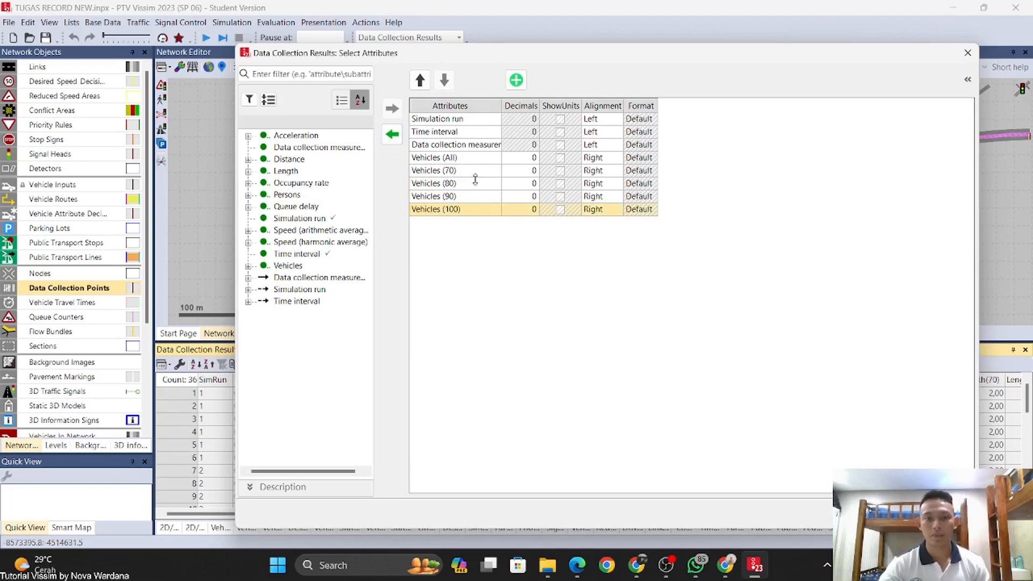
{"action": "left_click", "coordinate": [457, 174]}
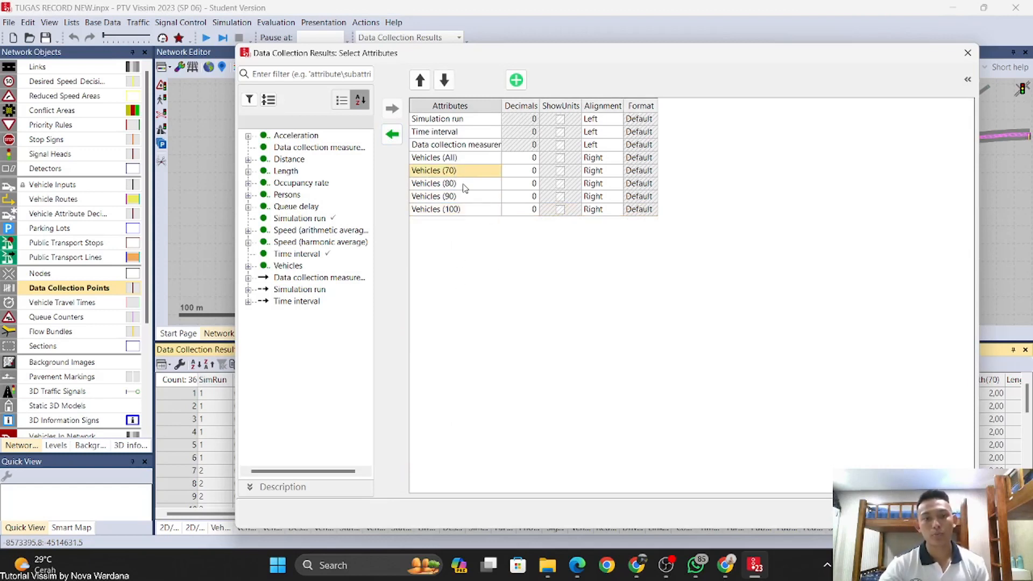
{"action": "left_click", "coordinate": [464, 199]}
{"action": "left_click", "coordinate": [470, 211]}
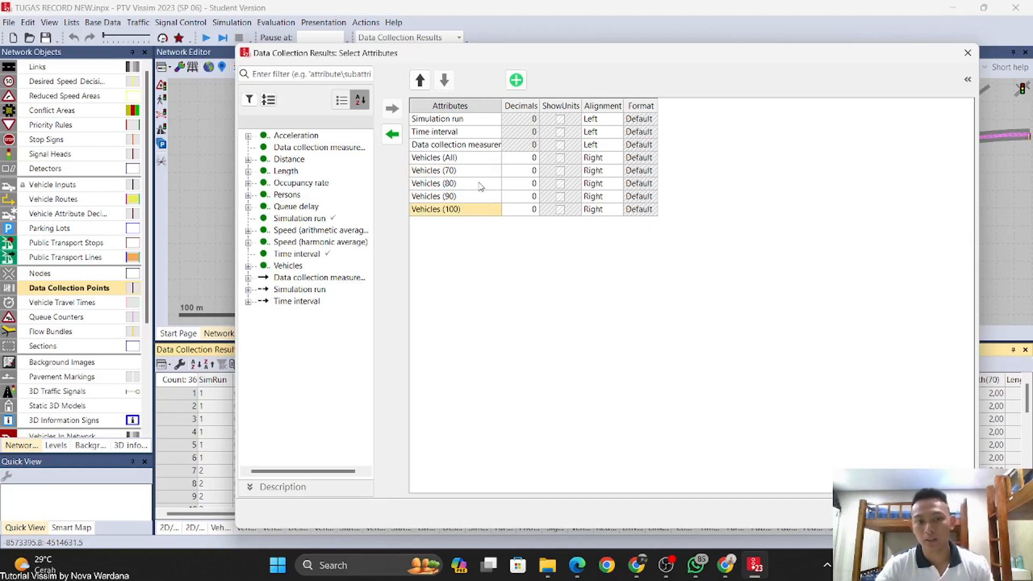
Step: Remove the Vehicles attributes for classes 100, 90, 80 and 70 from the data collection results list, keeping only Vehicles (All)
{"action": "left_click", "coordinate": [394, 137]}
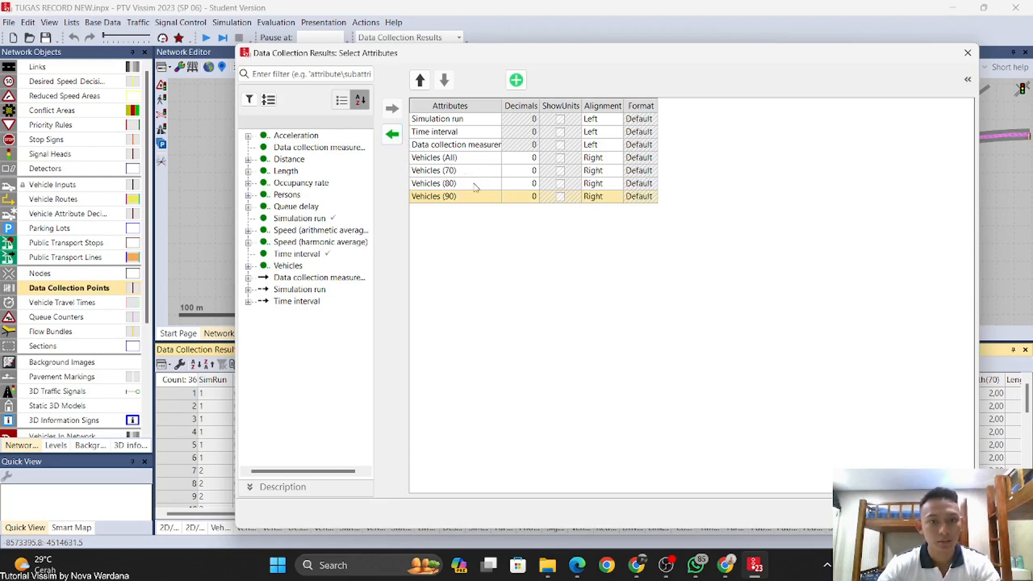
{"action": "left_click", "coordinate": [437, 171], "text": "shift"}
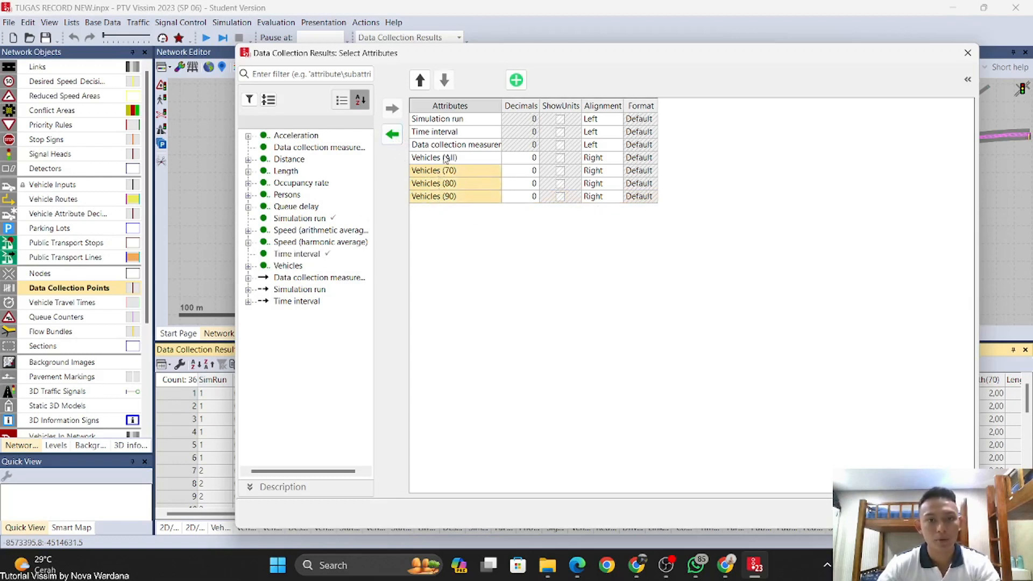
{"action": "left_click", "coordinate": [391, 134]}
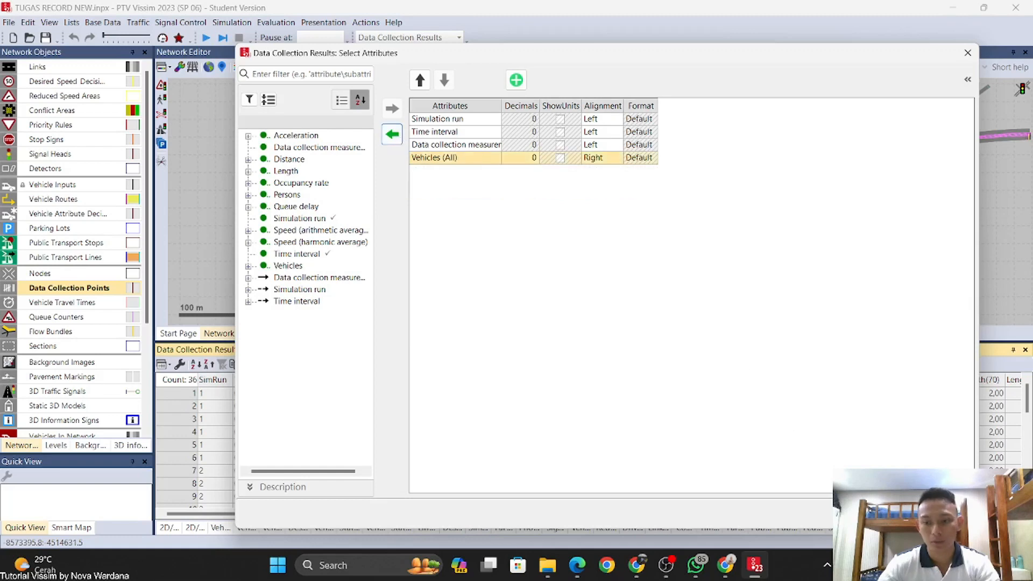
{"action": "left_click", "coordinate": [883, 513]}
Step: Examine the average Vehs(All) counts of each data collection measurement and compare them with the intersection approaches in the network
{"action": "scroll", "coordinate": [409, 449], "scroll_direction": "down", "scroll_amount": 9}
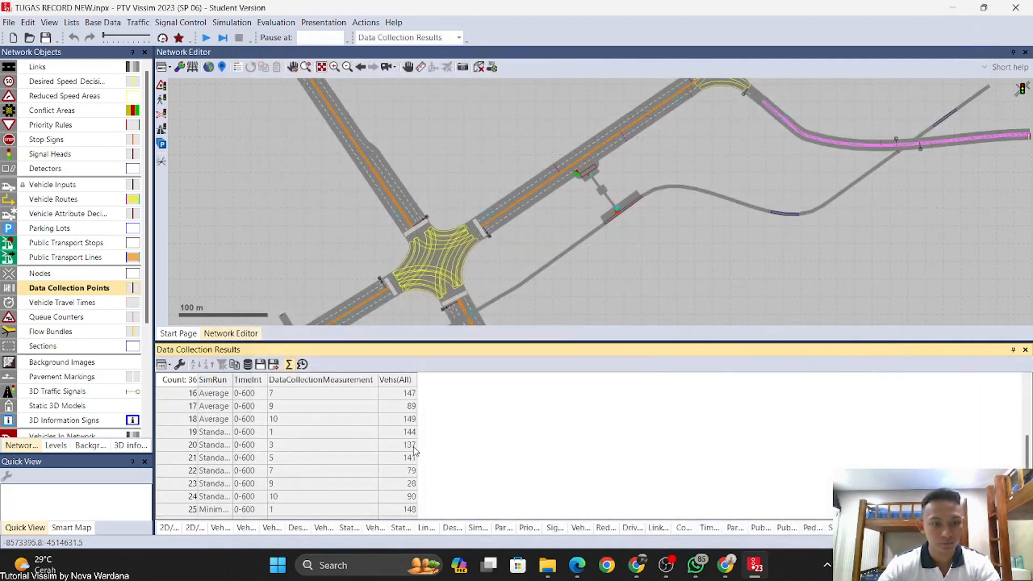
{"action": "scroll", "coordinate": [393, 452], "scroll_direction": "up", "scroll_amount": 5}
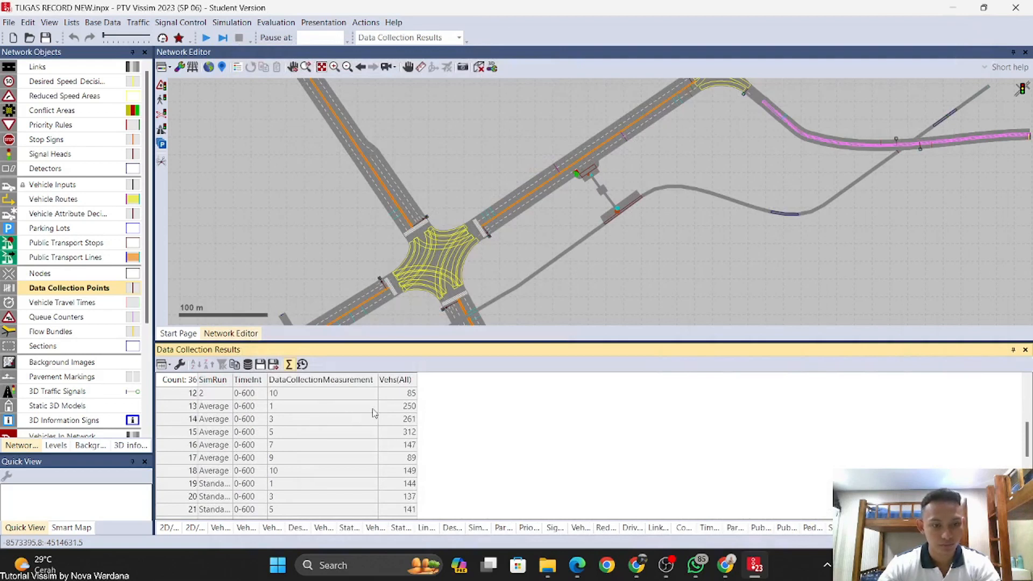
{"action": "left_click_drag", "start_coordinate": [402, 411], "coordinate": [403, 472]}
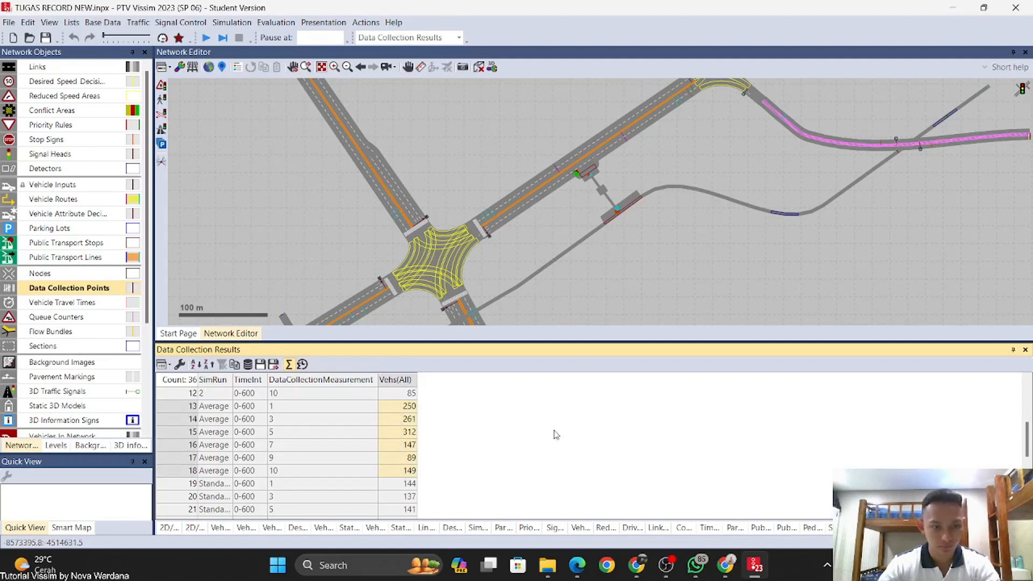
{"action": "scroll", "coordinate": [530, 145], "scroll_direction": "down", "scroll_amount": 4}
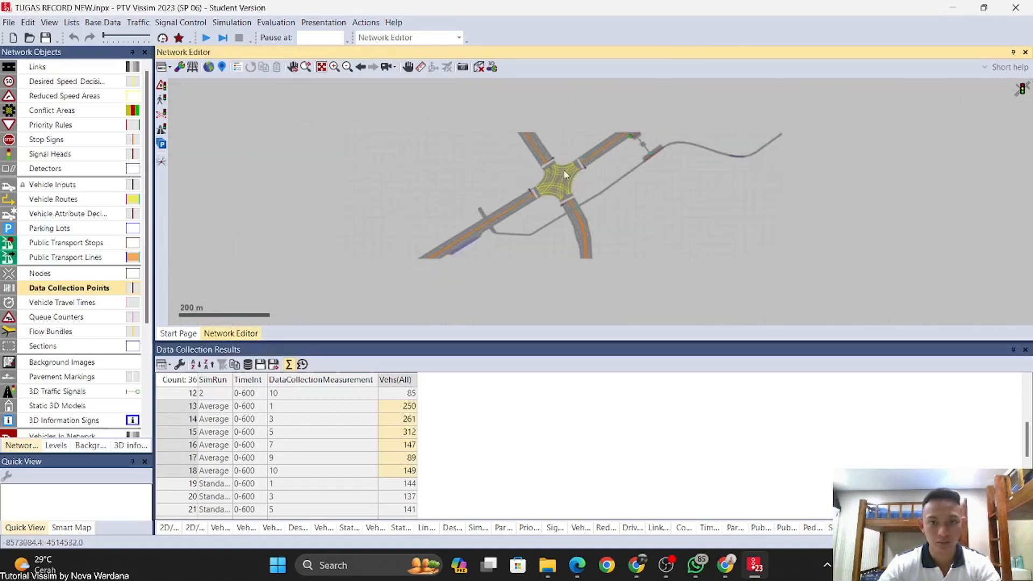
{"action": "scroll", "coordinate": [345, 487], "scroll_direction": "up", "scroll_amount": 4}
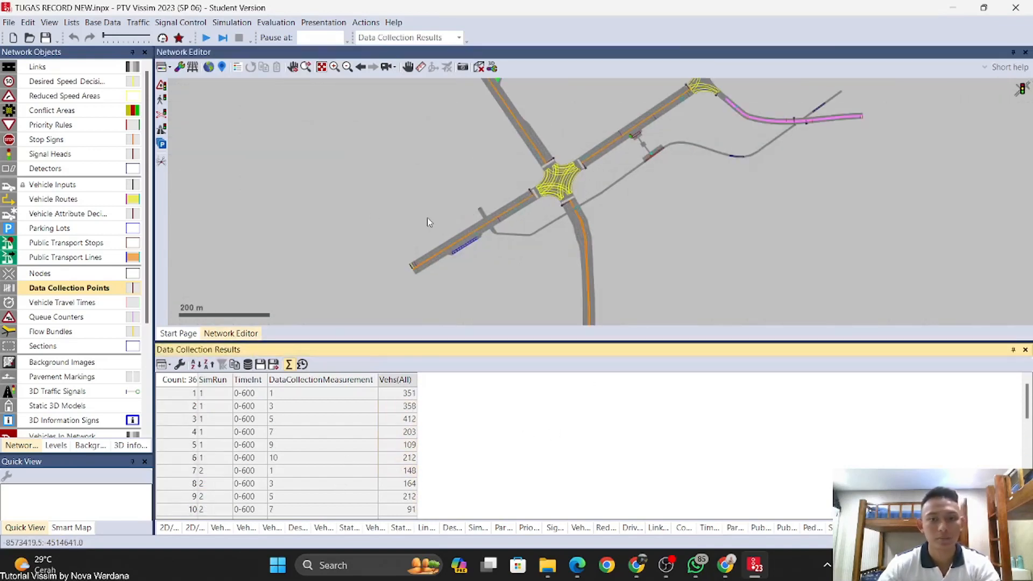
{"action": "scroll", "coordinate": [412, 166], "scroll_direction": "up", "scroll_amount": 4}
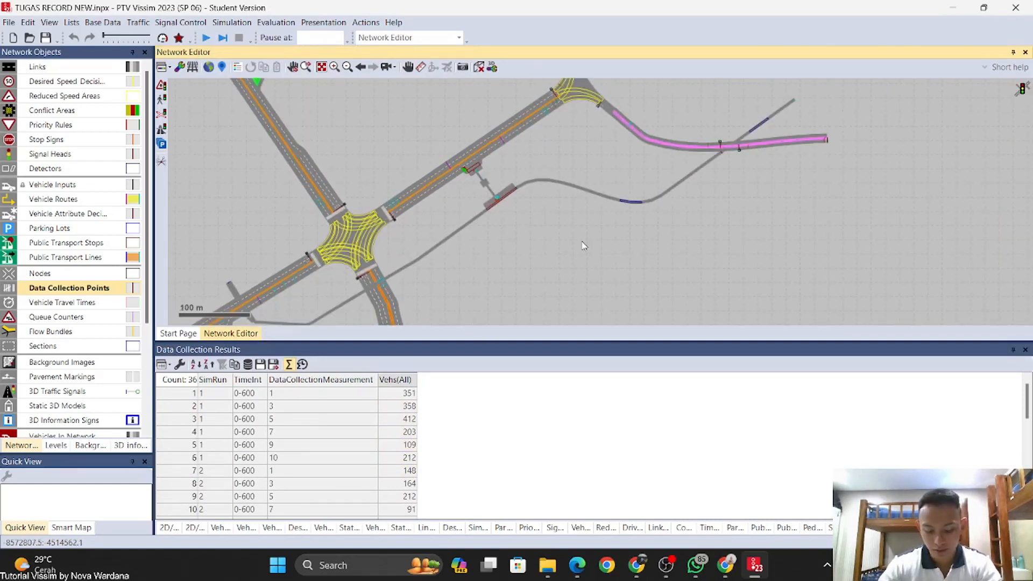
{"action": "left_click_drag", "start_coordinate": [581, 246], "coordinate": [726, 162]}
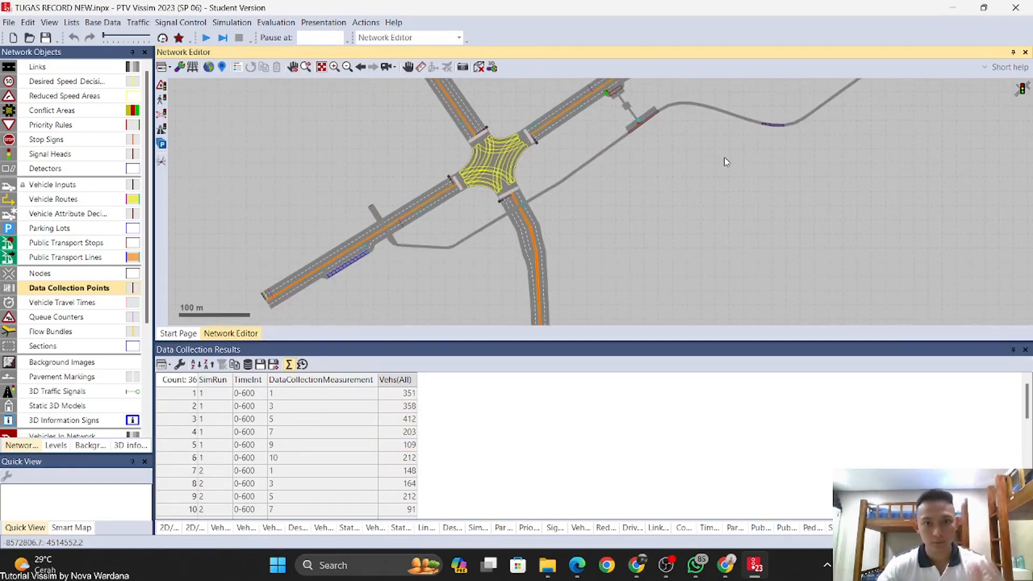
{"action": "left_click_drag", "start_coordinate": [621, 177], "coordinate": [611, 189]}
Step: Delete all simulation runs together with their evaluation results from the Simulation Runs result list, accepting all the deletion messages
{"action": "left_click", "coordinate": [277, 24]}
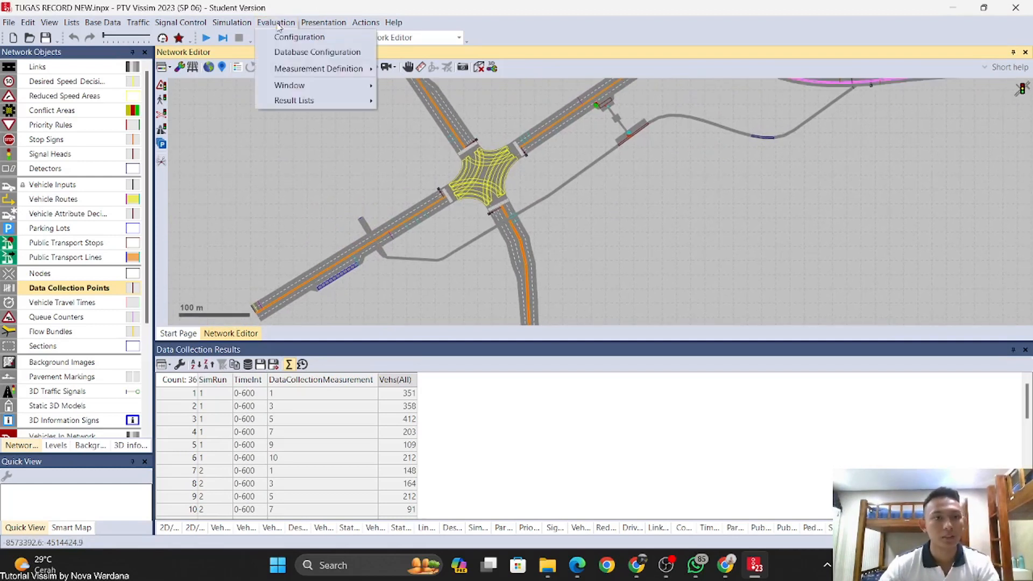
{"action": "mouse_move", "coordinate": [317, 100]}
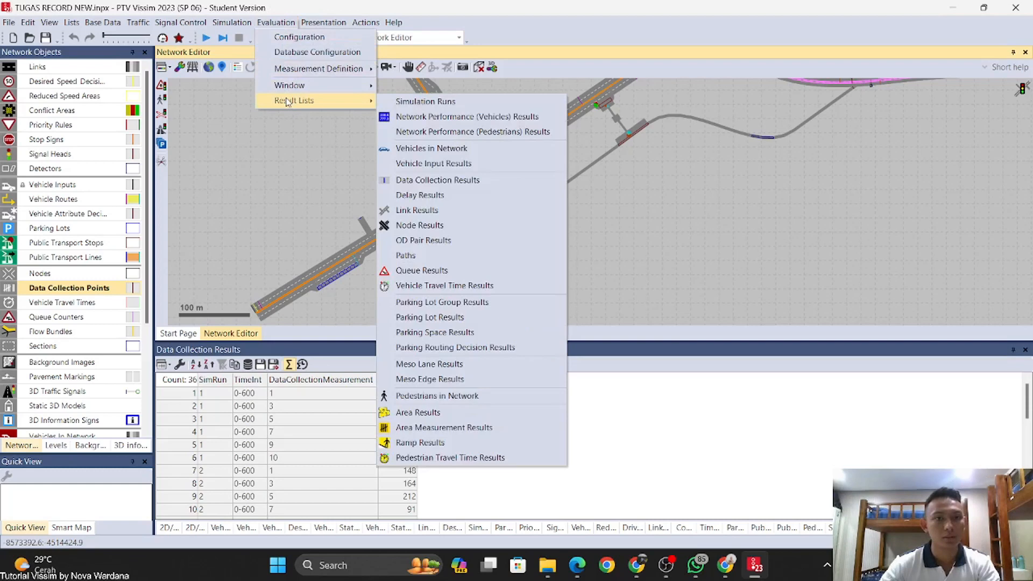
{"action": "left_click", "coordinate": [430, 102]}
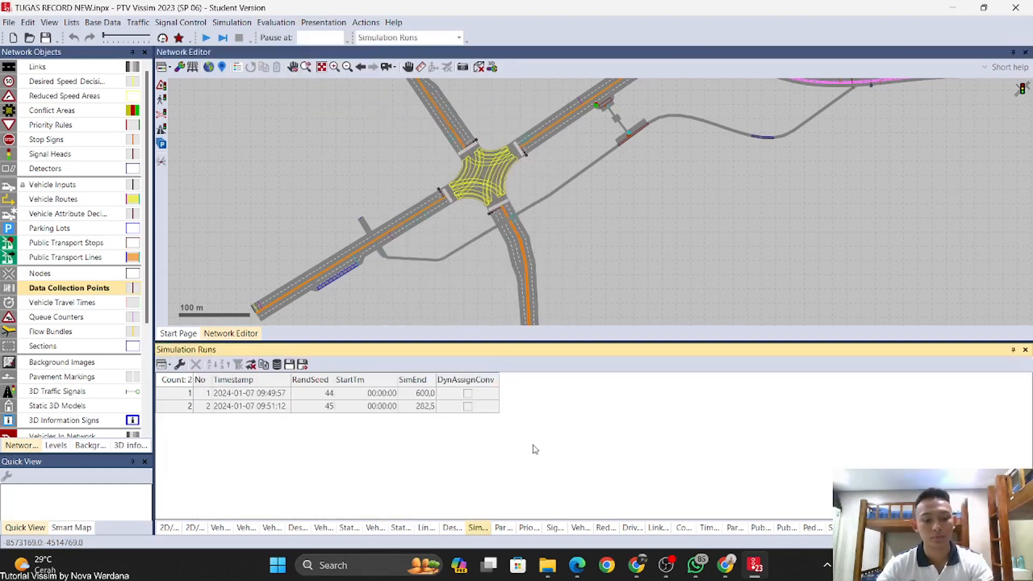
{"action": "key", "text": "ctrl+a"}
{"action": "key", "text": "Delete"}
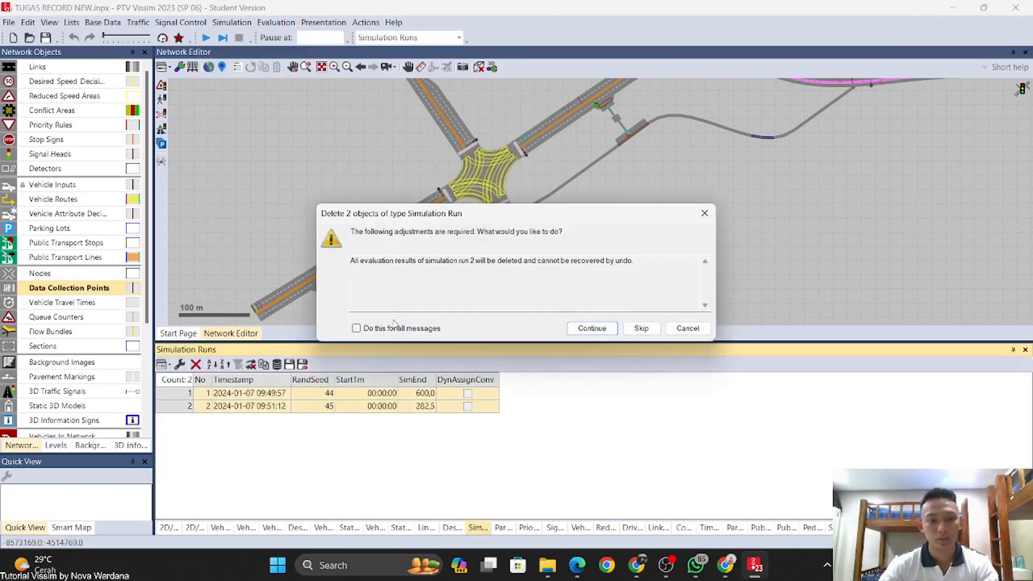
{"action": "left_click", "coordinate": [356, 328]}
{"action": "left_click", "coordinate": [592, 328]}
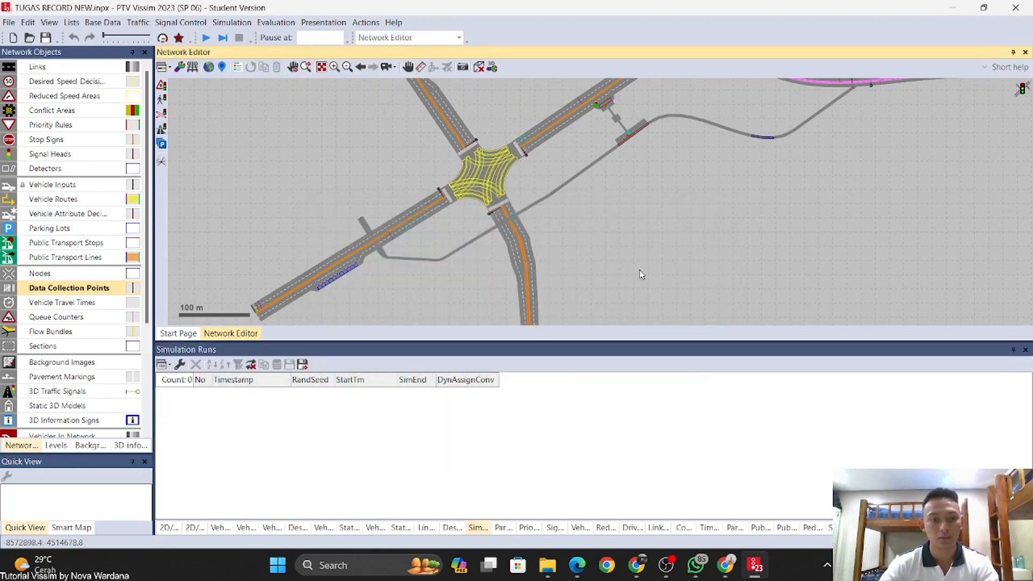
Step: Enlarge the network view and set the simulation period to 600 simulation seconds in the simulation parameters
{"action": "left_click_drag", "start_coordinate": [540, 343], "coordinate": [544, 409]}
{"action": "left_click_drag", "start_coordinate": [633, 282], "coordinate": [767, 277]}
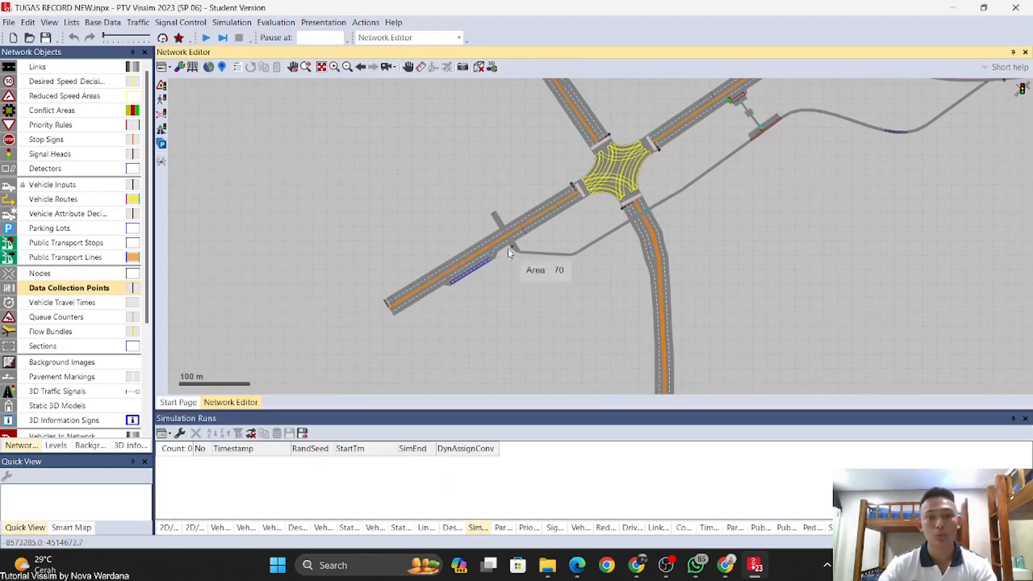
{"action": "left_click_drag", "start_coordinate": [537, 92], "coordinate": [390, 213]}
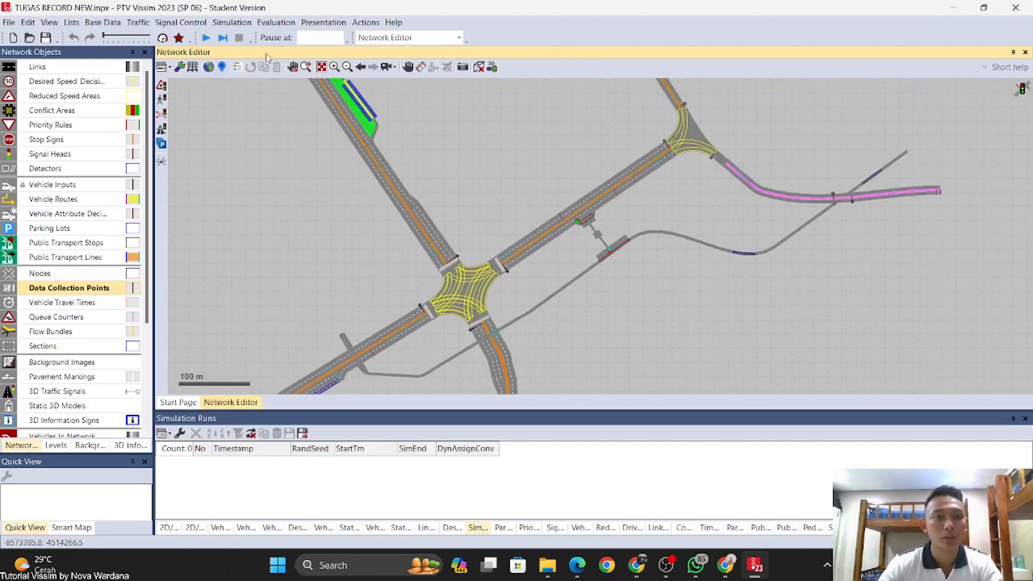
{"action": "left_click", "coordinate": [231, 23]}
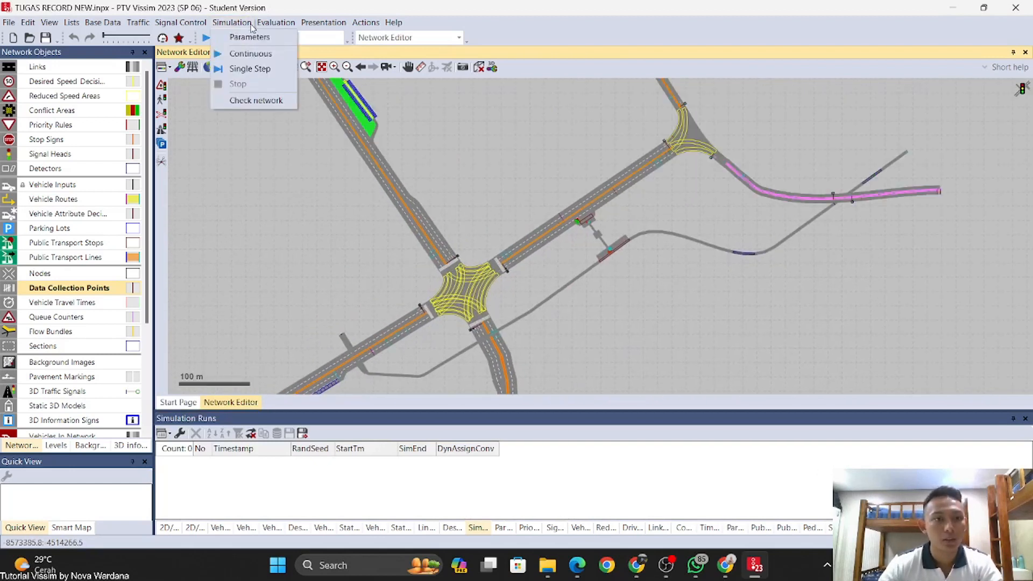
{"action": "mouse_move", "coordinate": [269, 23]}
{"action": "mouse_move", "coordinate": [302, 26]}
{"action": "mouse_move", "coordinate": [232, 24]}
{"action": "left_click", "coordinate": [241, 42]}
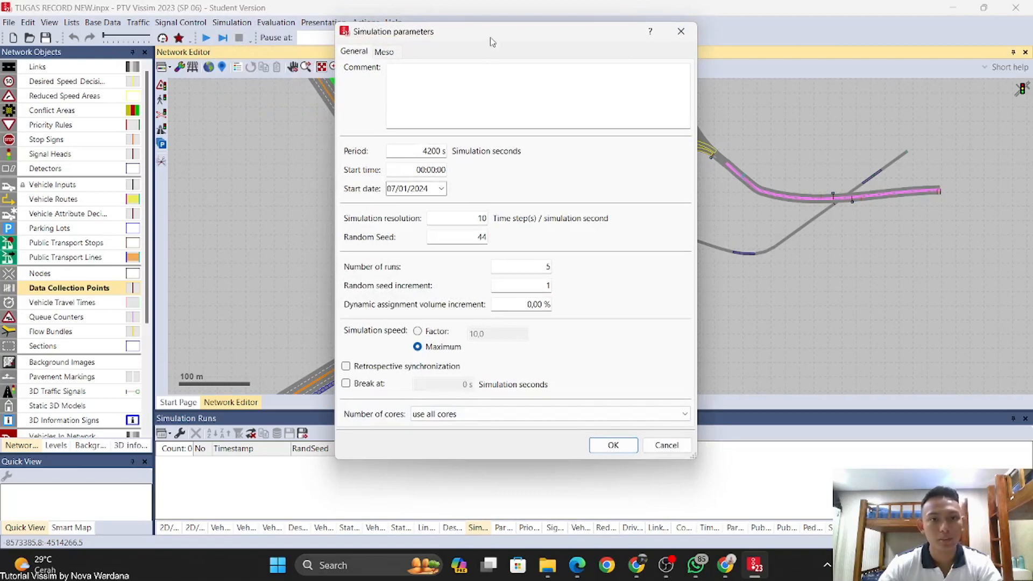
{"action": "left_click_drag", "start_coordinate": [492, 42], "coordinate": [634, 67]}
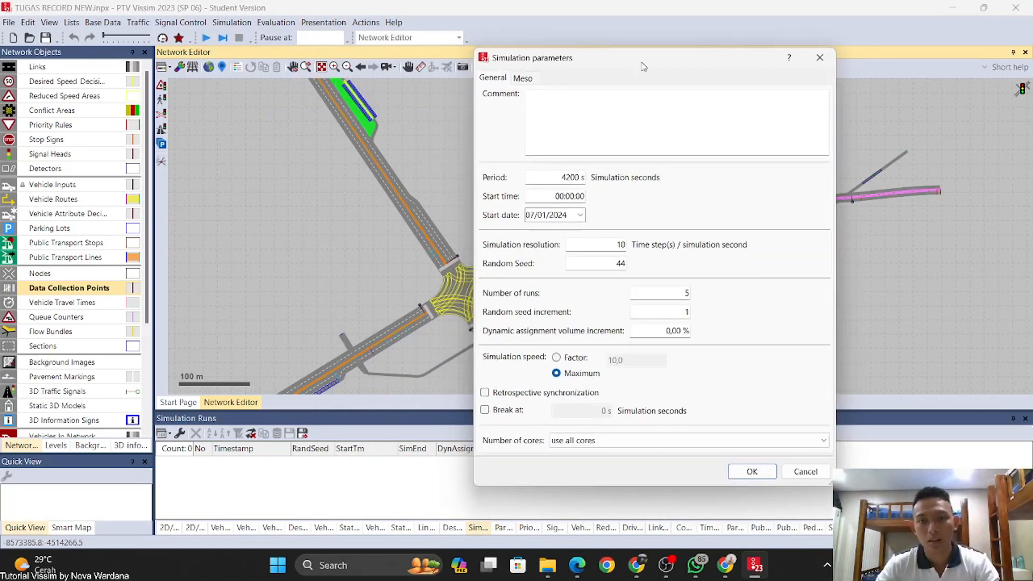
{"action": "left_click_drag", "start_coordinate": [642, 66], "coordinate": [736, 61]}
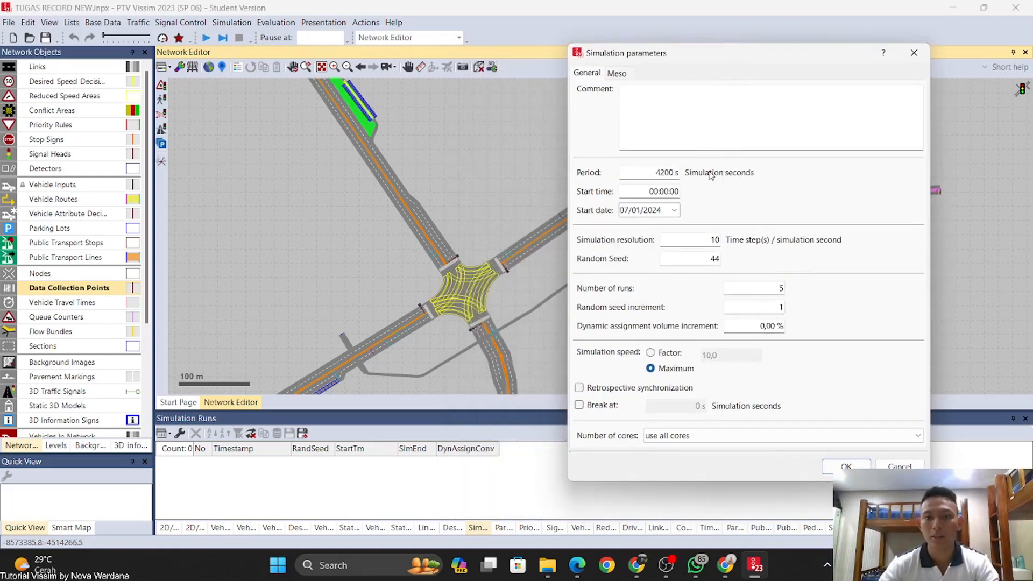
{"action": "left_click_drag", "start_coordinate": [648, 171], "coordinate": [683, 171]}
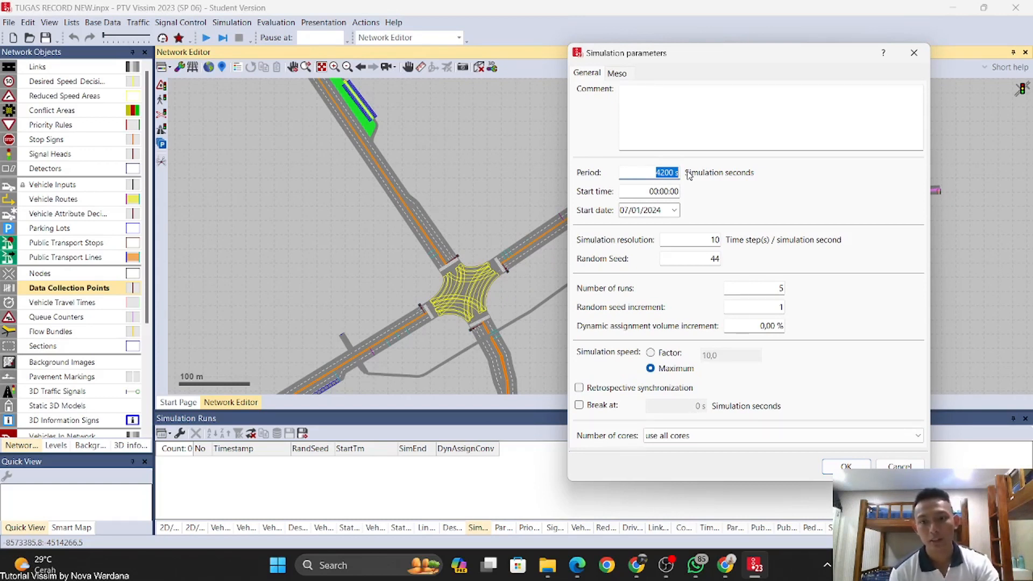
{"action": "type", "text": "600"}
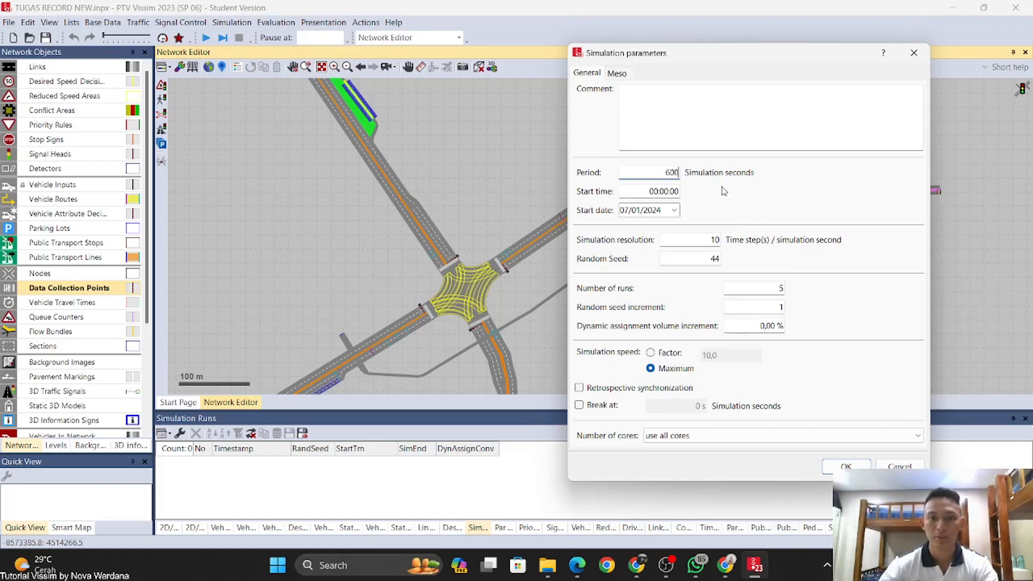
{"action": "left_click", "coordinate": [666, 188]}
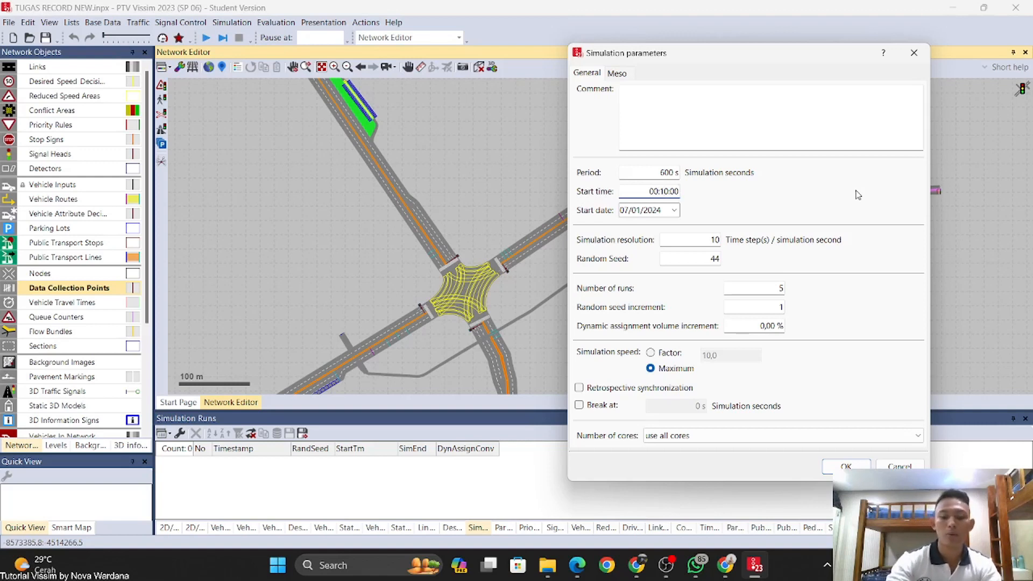
{"action": "key", "text": "BackSpace"}
{"action": "type", "text": "00"}
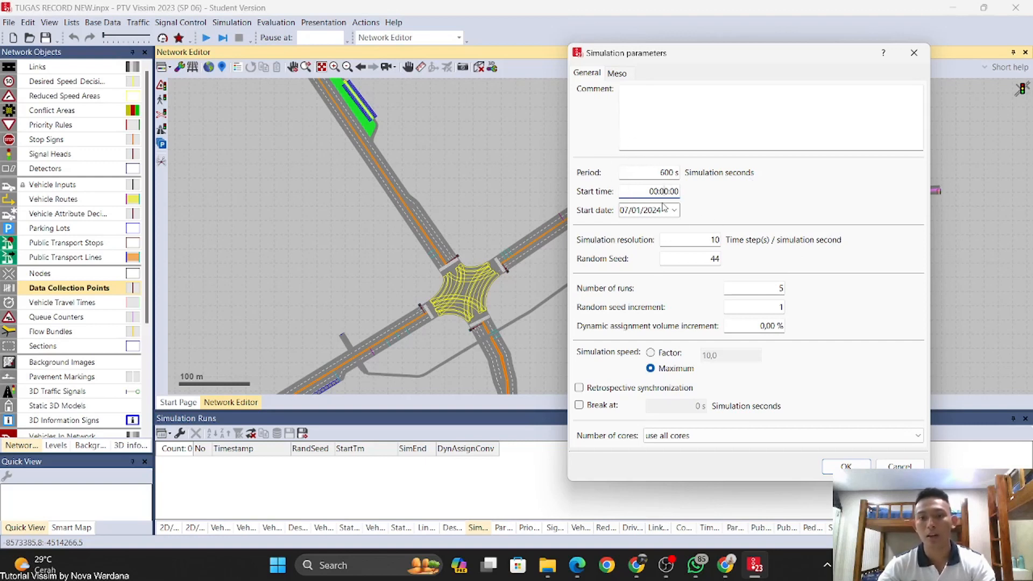
Step: Review the simulation resolution, random seed and number of runs, set the random seed increment to 2 and accept the simulation parameters
{"action": "left_click", "coordinate": [712, 239]}
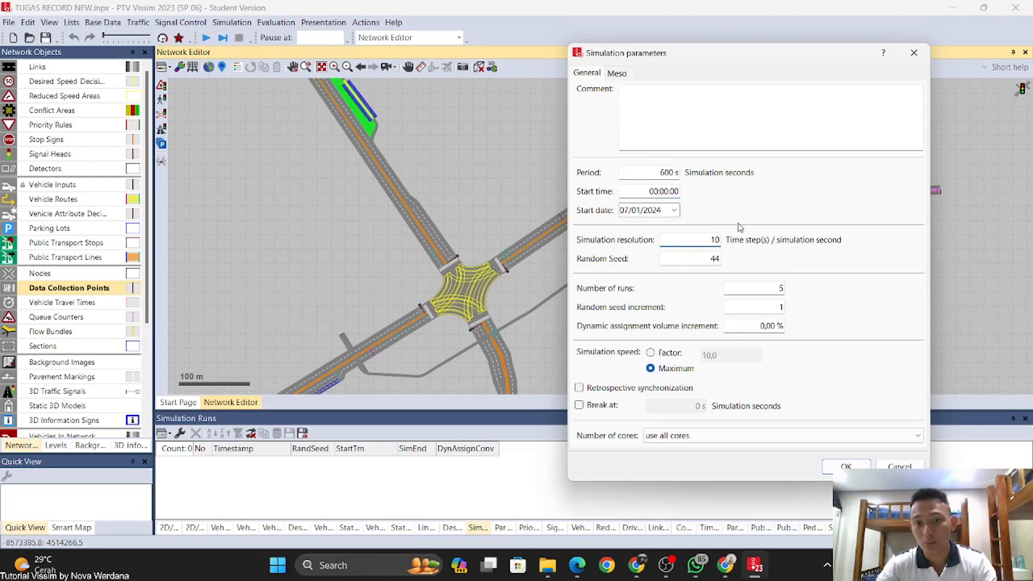
{"action": "double_click", "coordinate": [707, 259]}
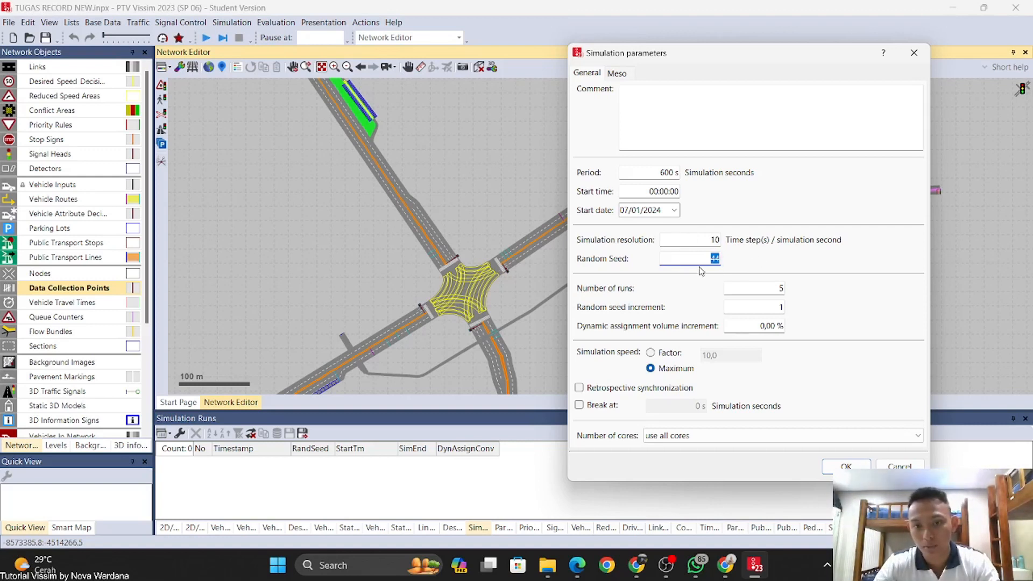
{"action": "left_click", "coordinate": [780, 307]}
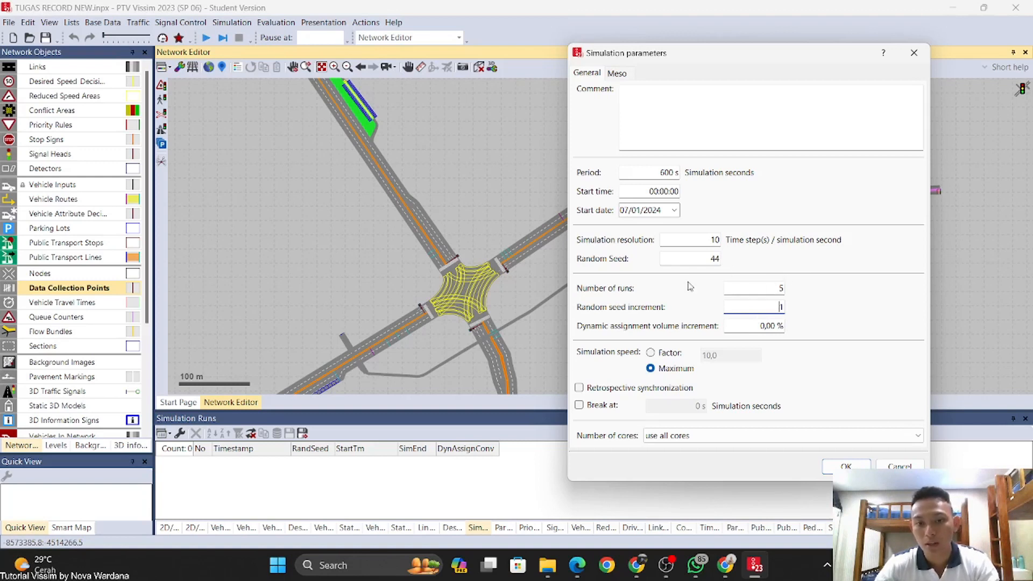
{"action": "double_click", "coordinate": [774, 288]}
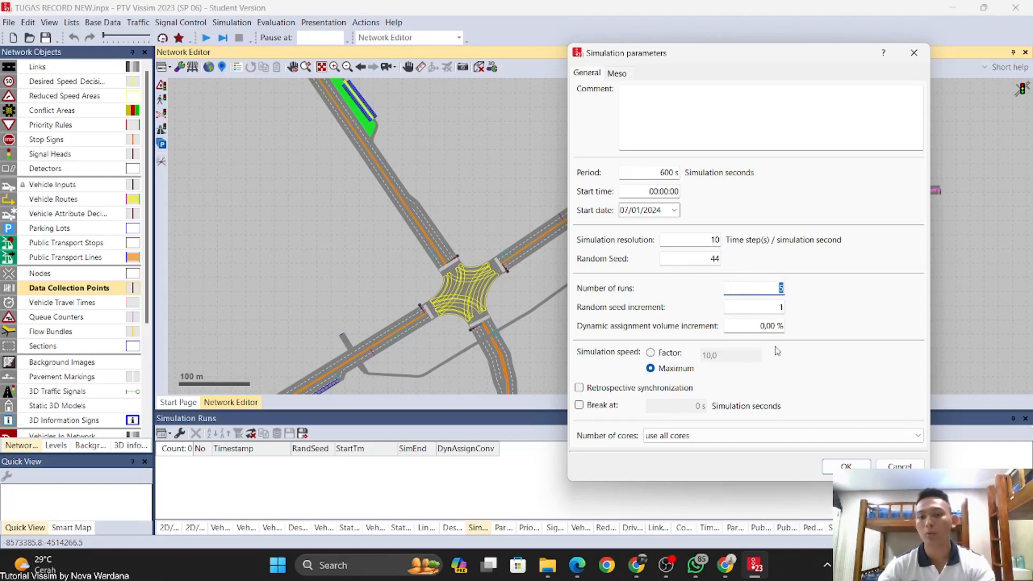
{"action": "left_click", "coordinate": [780, 306]}
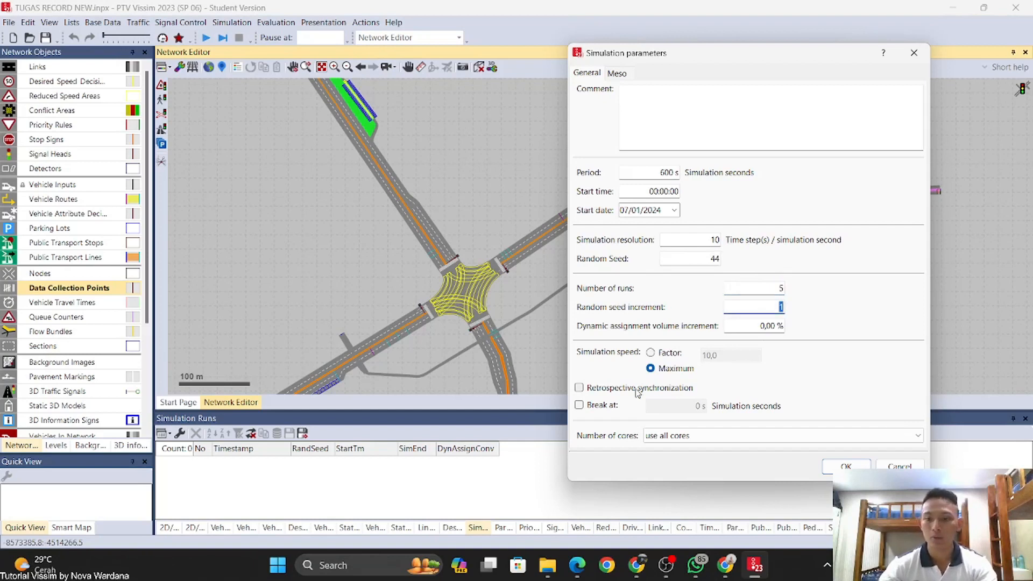
{"action": "type", "text": "2"}
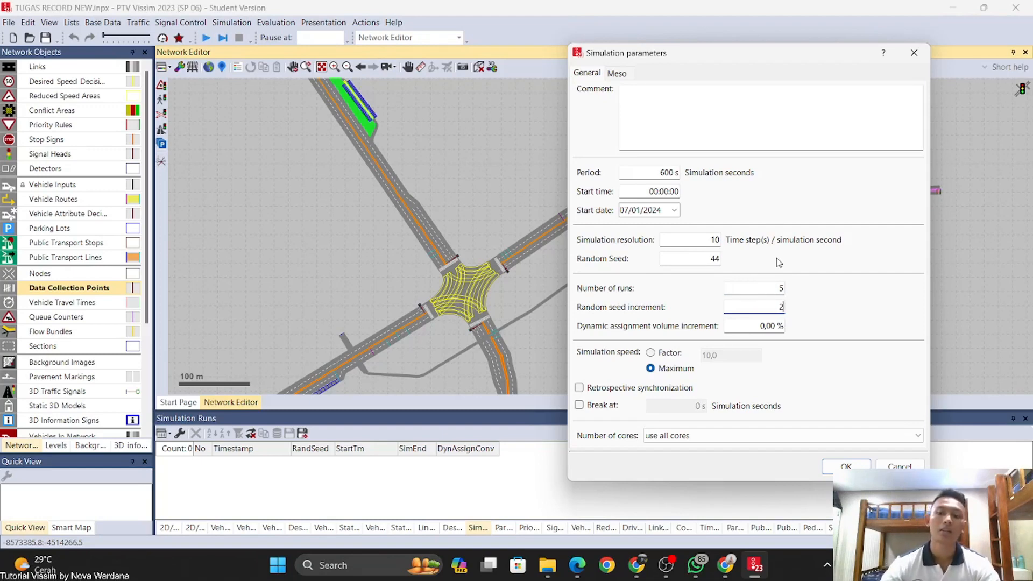
{"action": "left_click_drag", "start_coordinate": [764, 64], "coordinate": [721, 126]}
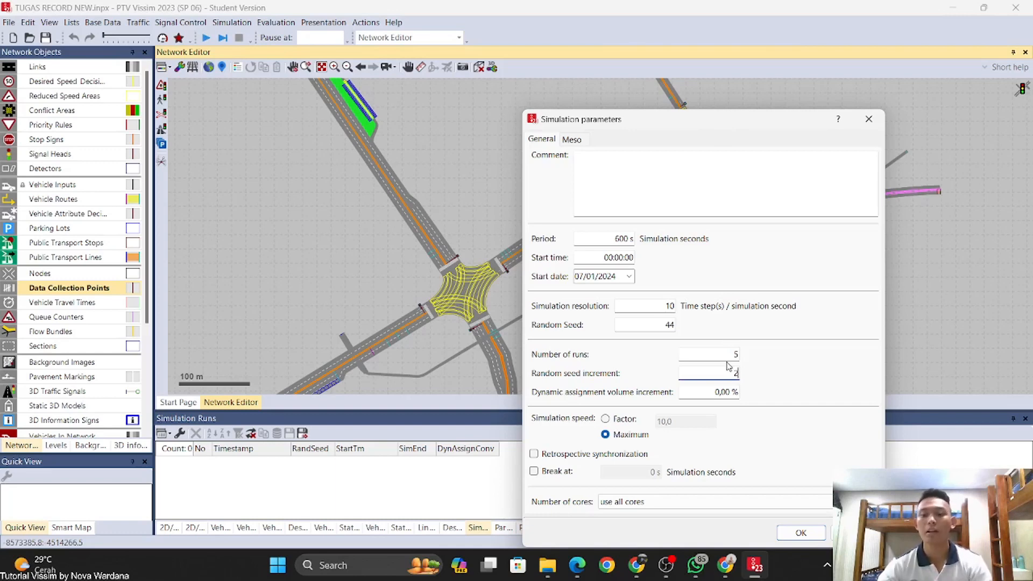
{"action": "left_click_drag", "start_coordinate": [725, 123], "coordinate": [767, 71]}
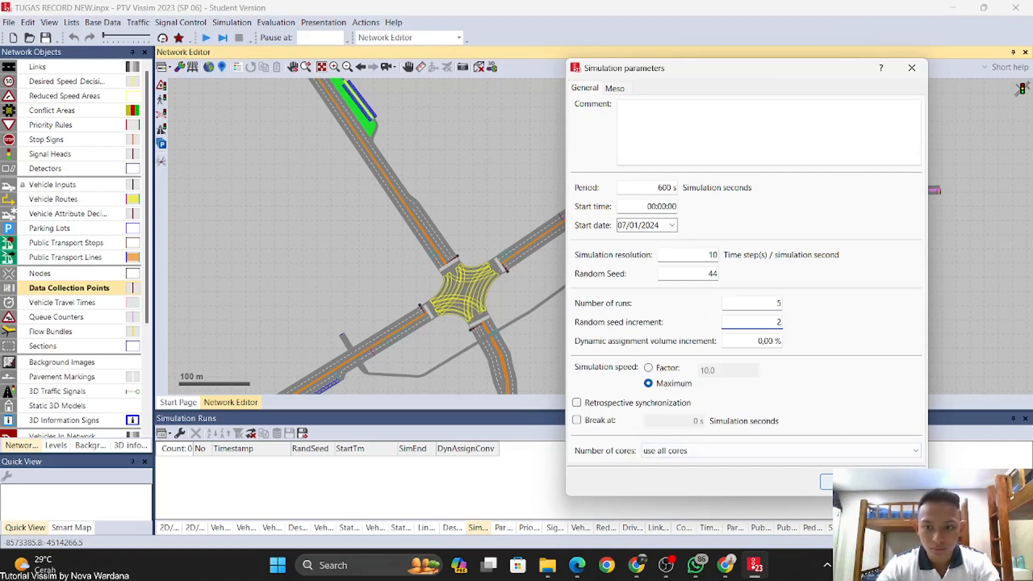
{"action": "left_click", "coordinate": [846, 482]}
Step: Open the Data Collection Points list and select data collection point 1 on link 1
{"action": "left_click_drag", "start_coordinate": [719, 310], "coordinate": [944, 190]}
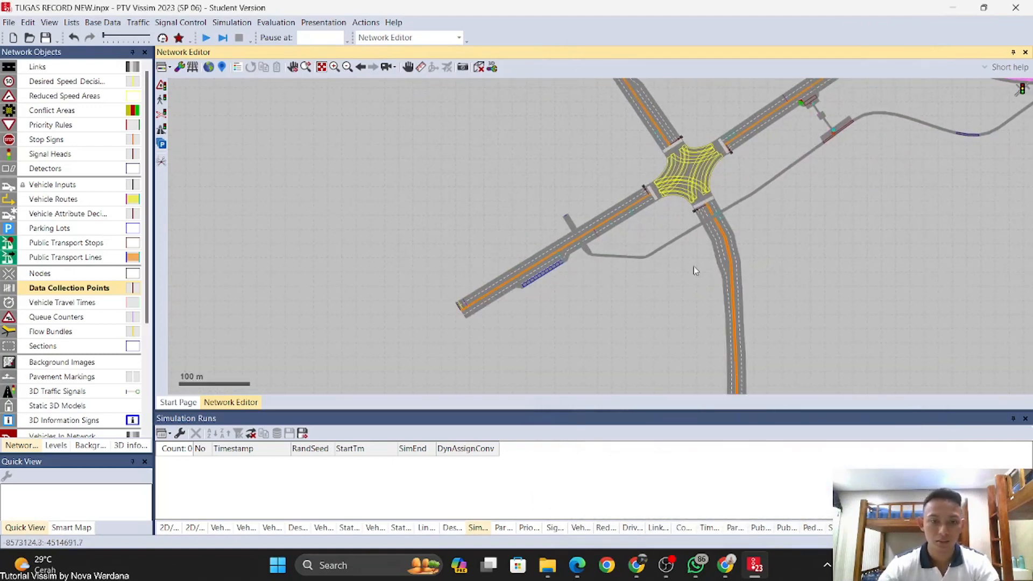
{"action": "scroll", "coordinate": [453, 304], "scroll_direction": "up", "scroll_amount": 5}
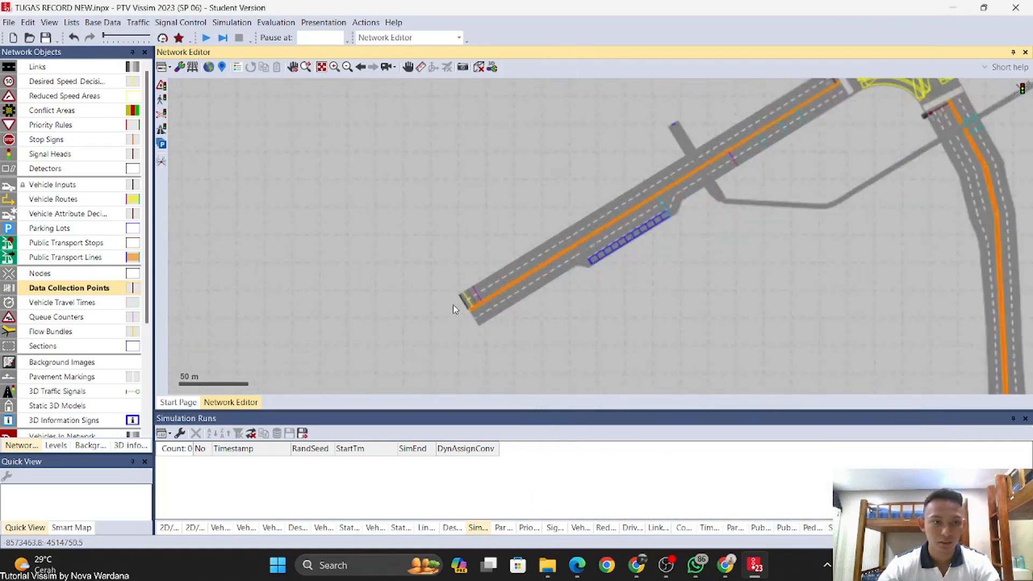
{"action": "right_click", "coordinate": [56, 293]}
{"action": "left_click", "coordinate": [78, 299]}
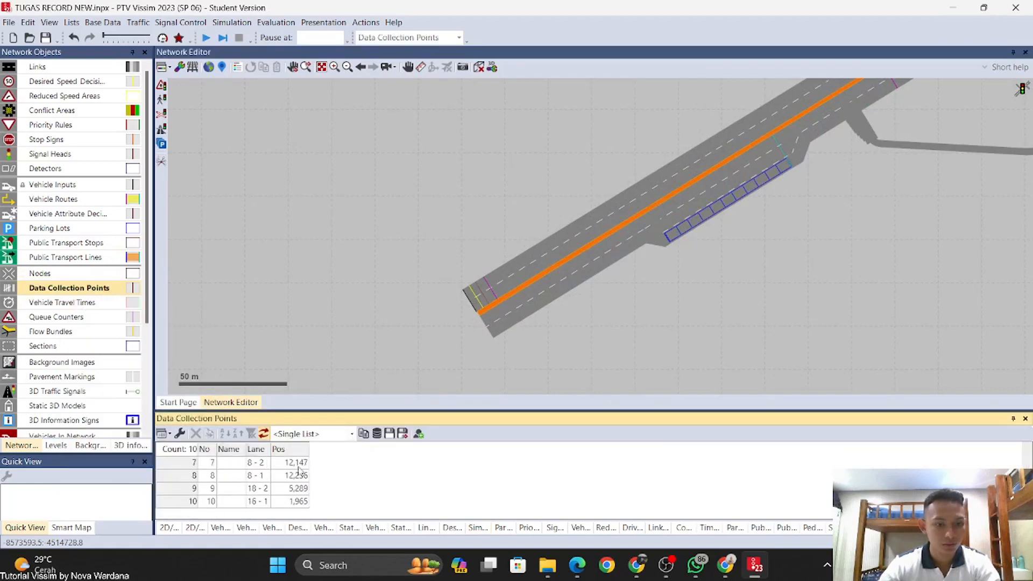
{"action": "scroll", "coordinate": [300, 471], "scroll_direction": "up", "scroll_amount": 2}
{"action": "left_click", "coordinate": [176, 463]}
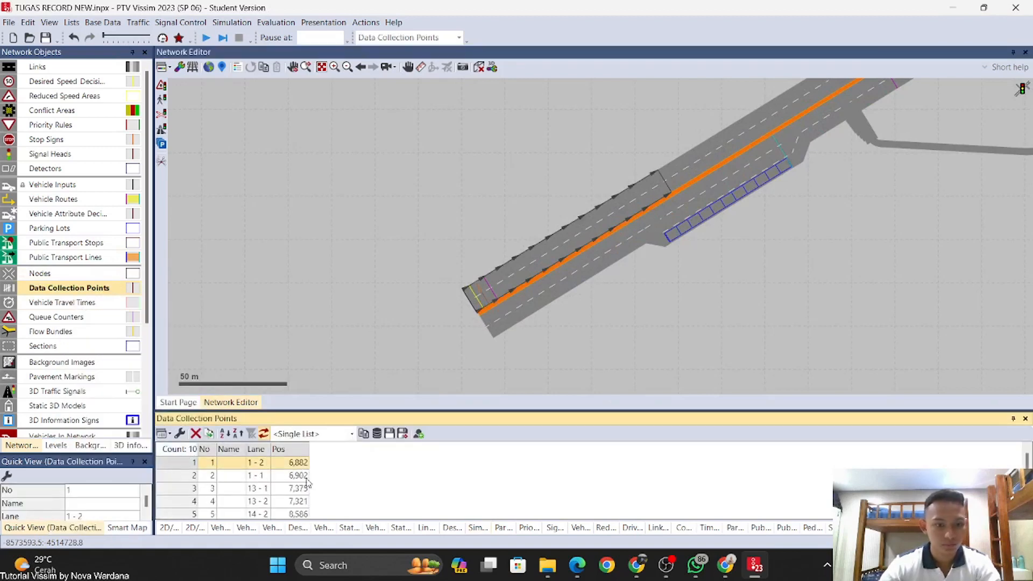
Step: Name data collection points 1 and 2 on link 1 after their approach, using the name BARAT
{"action": "left_click", "coordinate": [227, 462]}
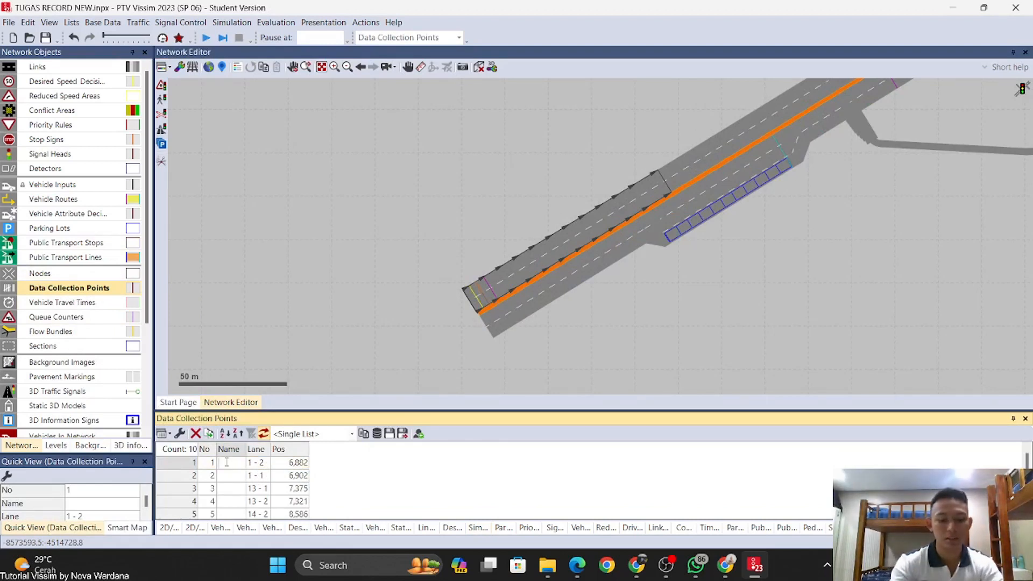
{"action": "key", "text": "Caps_Lock"}
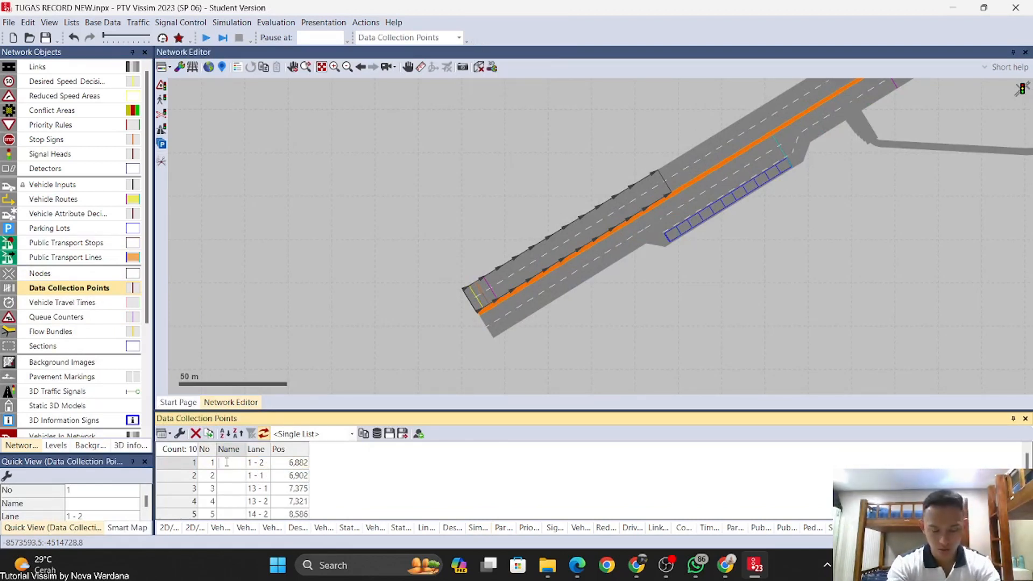
{"action": "type", "text": "BARAT"}
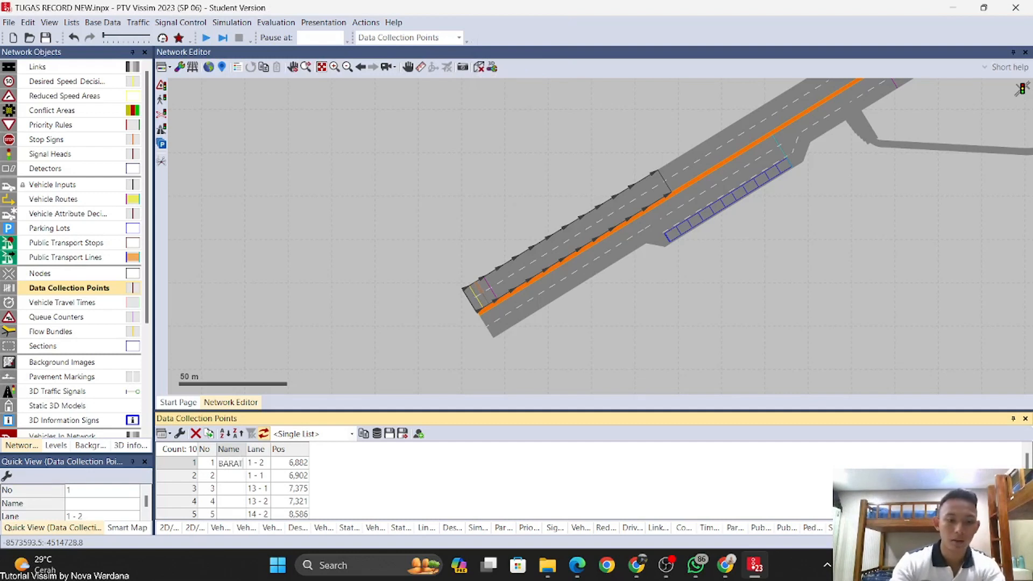
{"action": "key", "text": "Return"}
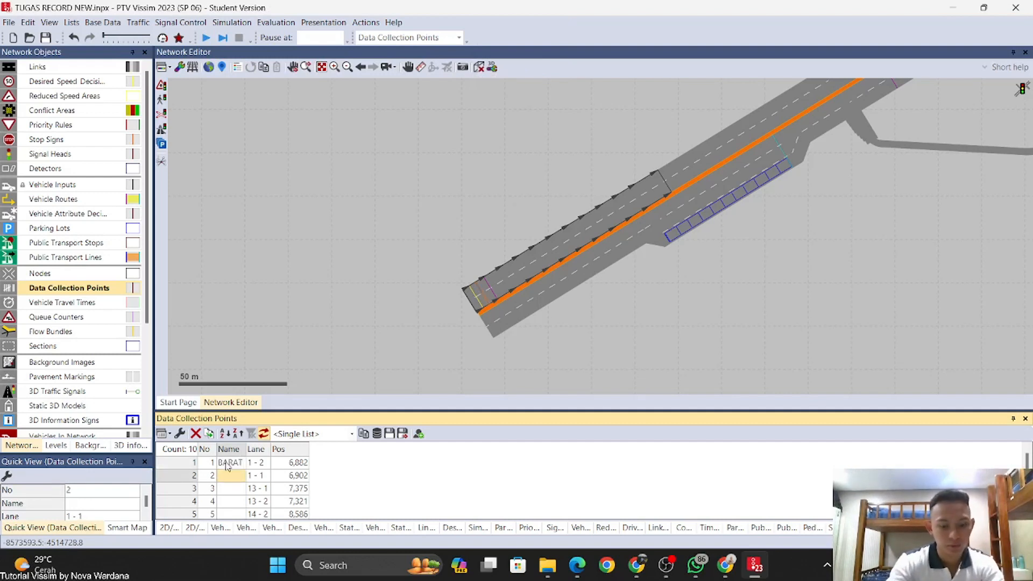
{"action": "type", "text": "BARAT"}
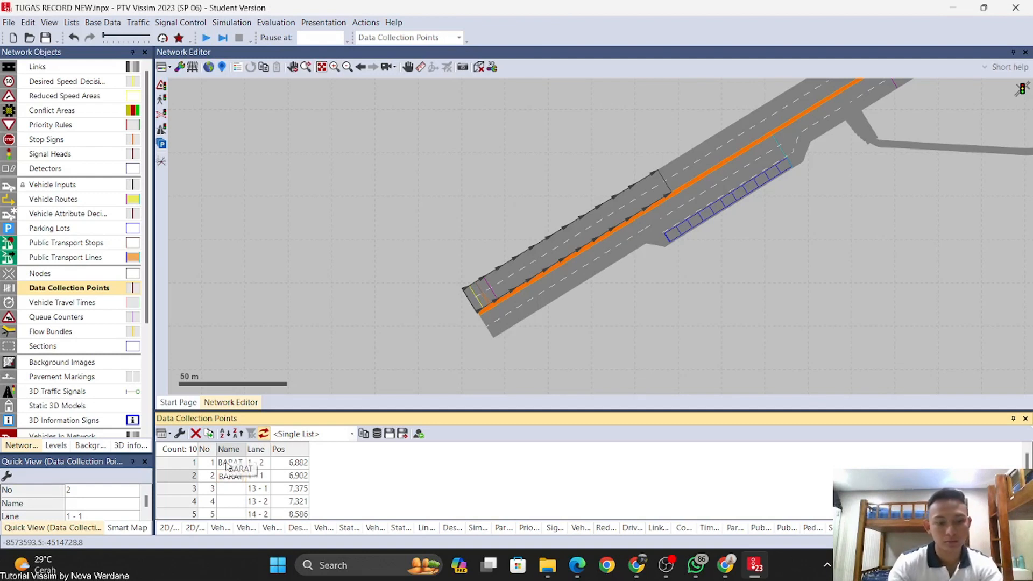
{"action": "key", "text": "Return"}
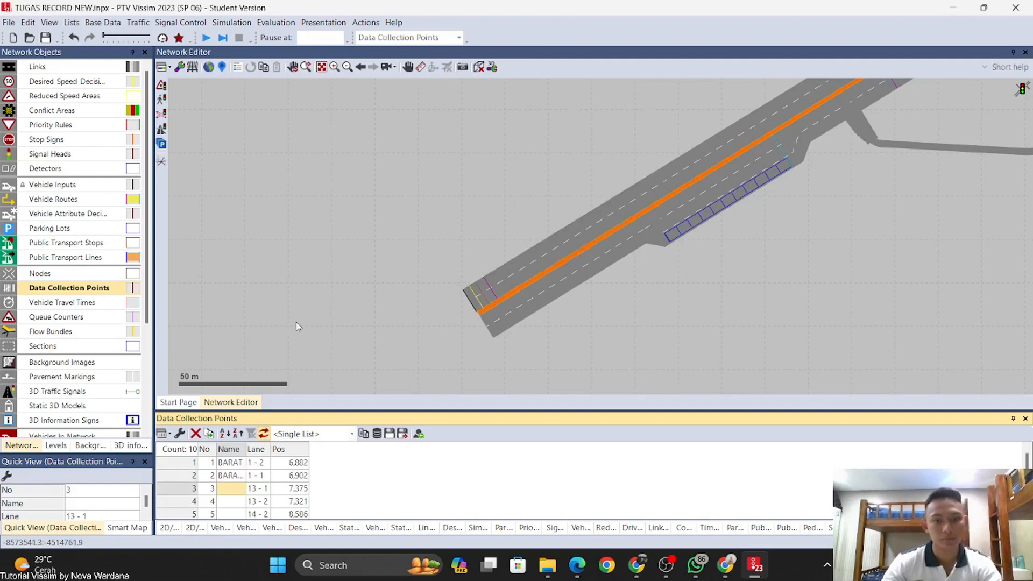
Step: Locate data collection point 3 in the network and name points 3 and 4 on link 13 after their approach, using UTARA
{"action": "scroll", "coordinate": [350, 247], "scroll_direction": "down", "scroll_amount": 3}
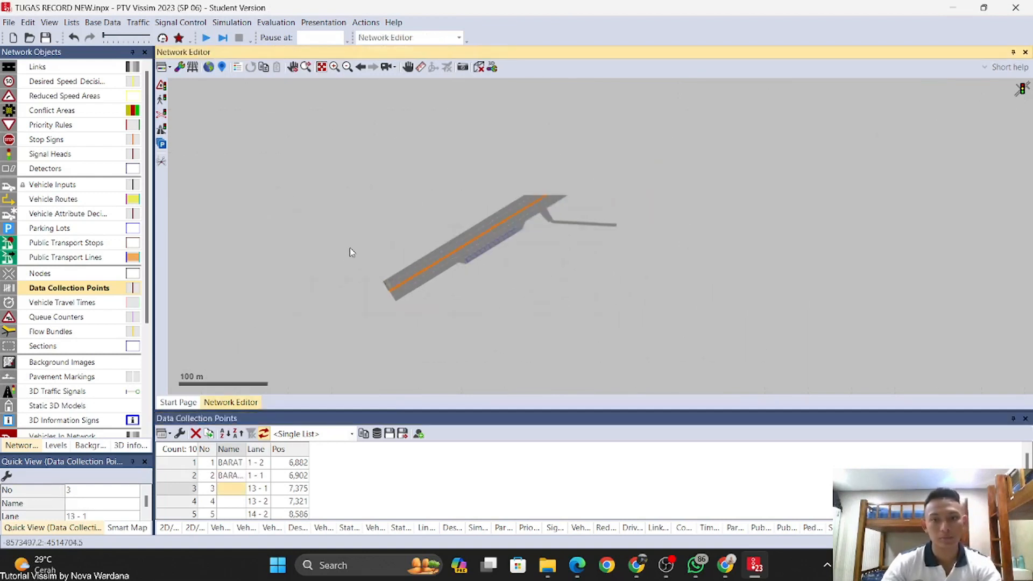
{"action": "right_click", "coordinate": [174, 489]}
{"action": "left_click", "coordinate": [215, 524]}
{"action": "scroll", "coordinate": [653, 212], "scroll_direction": "down", "scroll_amount": 8}
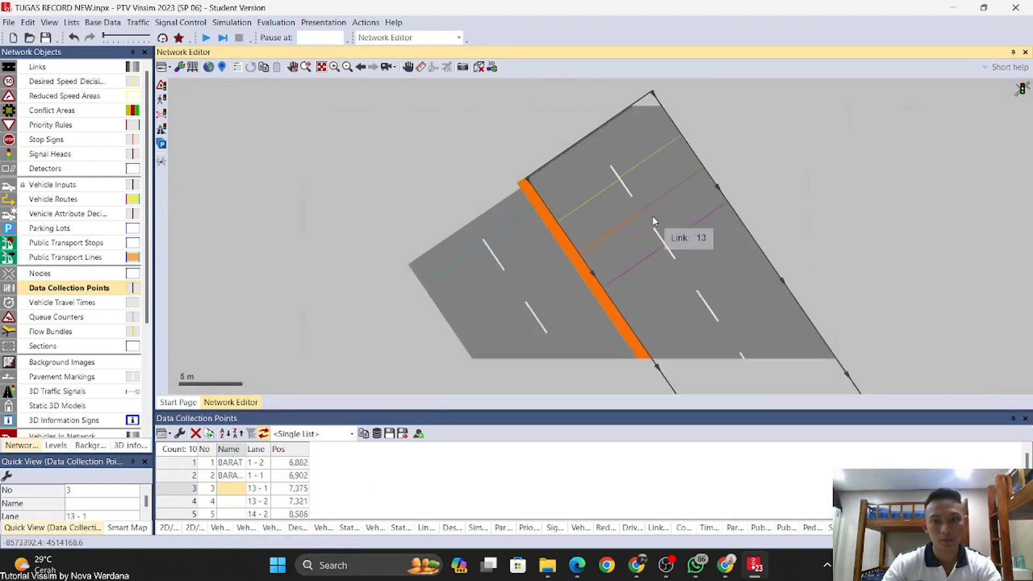
{"action": "left_click_drag", "start_coordinate": [855, 321], "coordinate": [708, 201]}
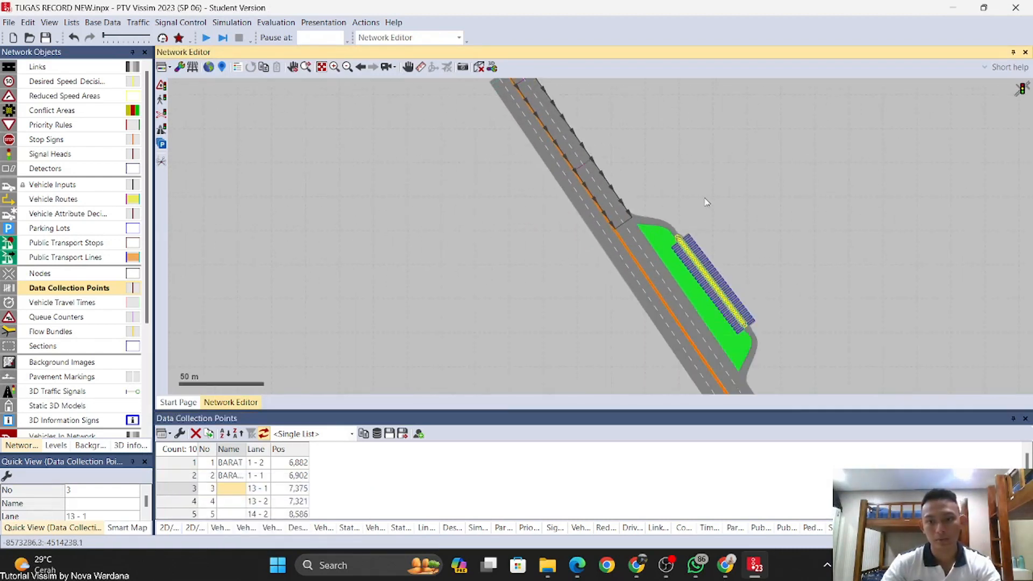
{"action": "scroll", "coordinate": [707, 201], "scroll_direction": "down", "scroll_amount": 2}
{"action": "double_click", "coordinate": [230, 488]}
{"action": "type", "text": "U"}
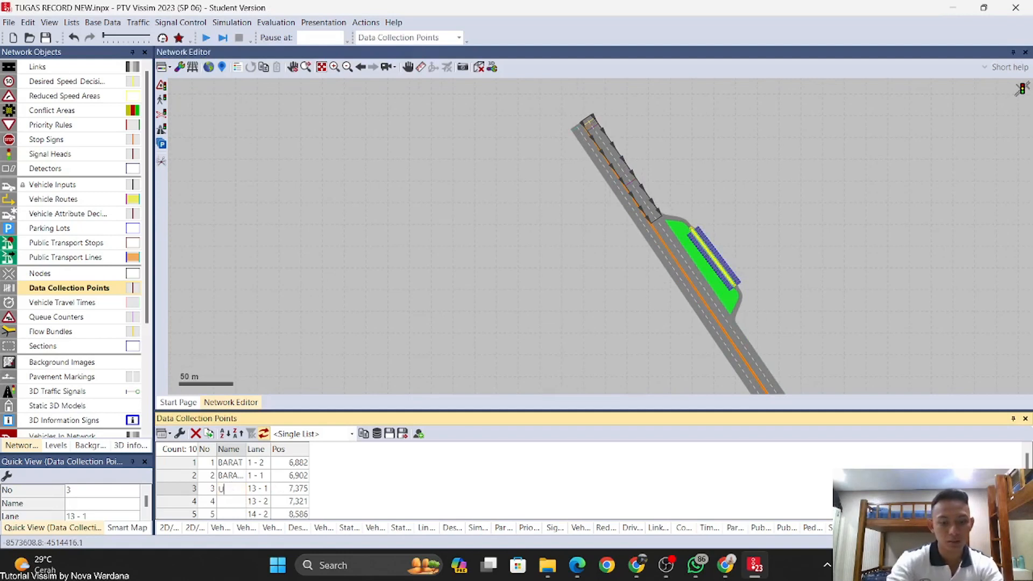
{"action": "type", "text": "TARA"}
{"action": "key", "text": "Down"}
{"action": "type", "text": "UTAR"}
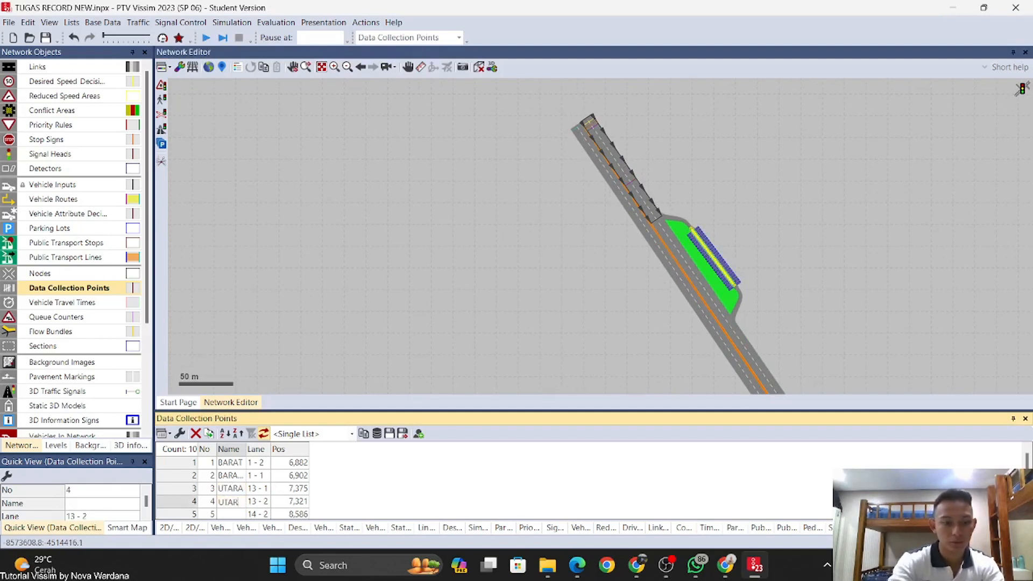
{"action": "key", "text": "Down"}
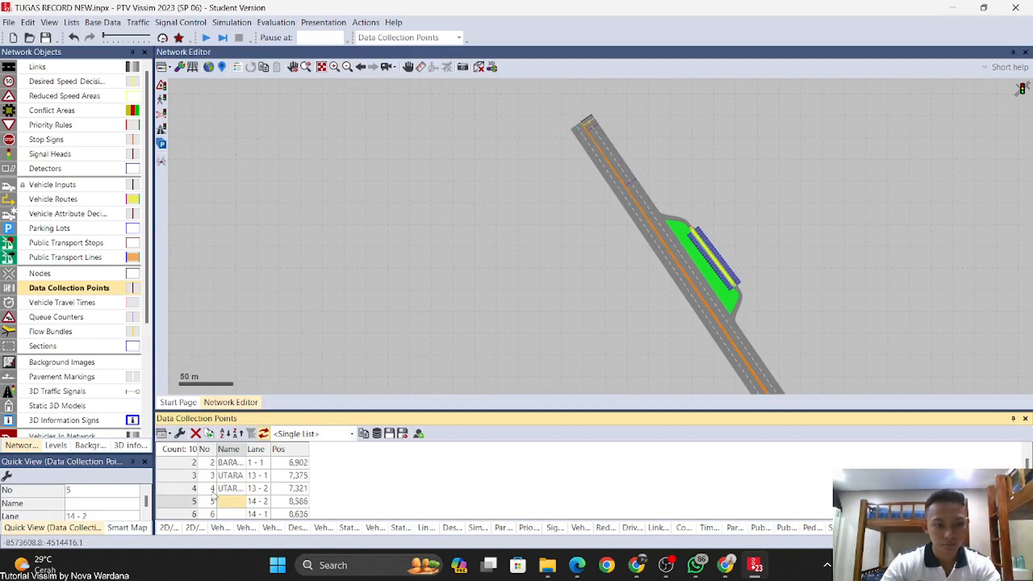
Step: Locate data collection point 5 in the network and name points 5 and 6 on link 14 SELATAN and SELATAN2
{"action": "right_click", "coordinate": [182, 504]}
{"action": "left_click", "coordinate": [207, 521]}
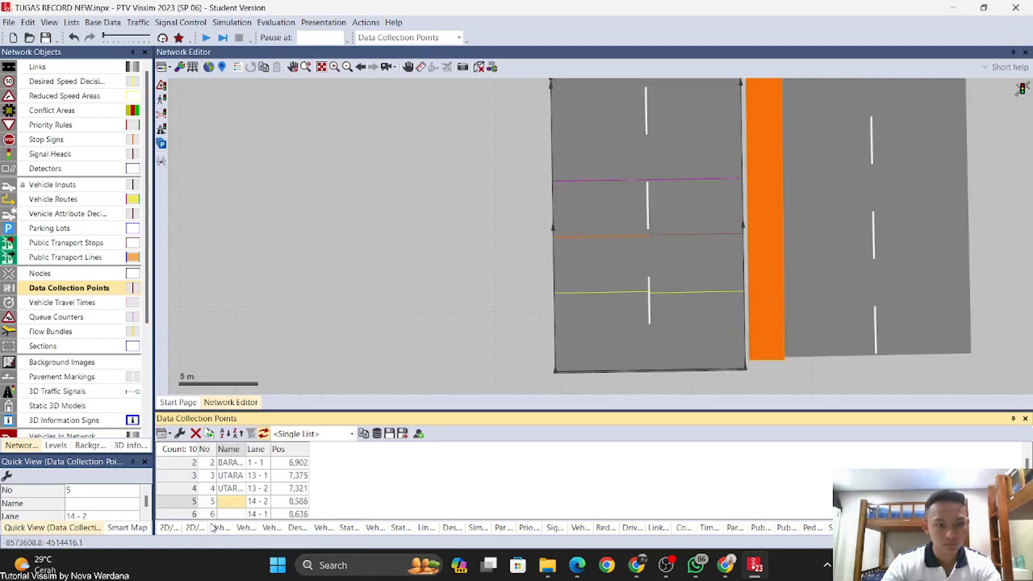
{"action": "scroll", "coordinate": [487, 242], "scroll_direction": "down", "scroll_amount": 10}
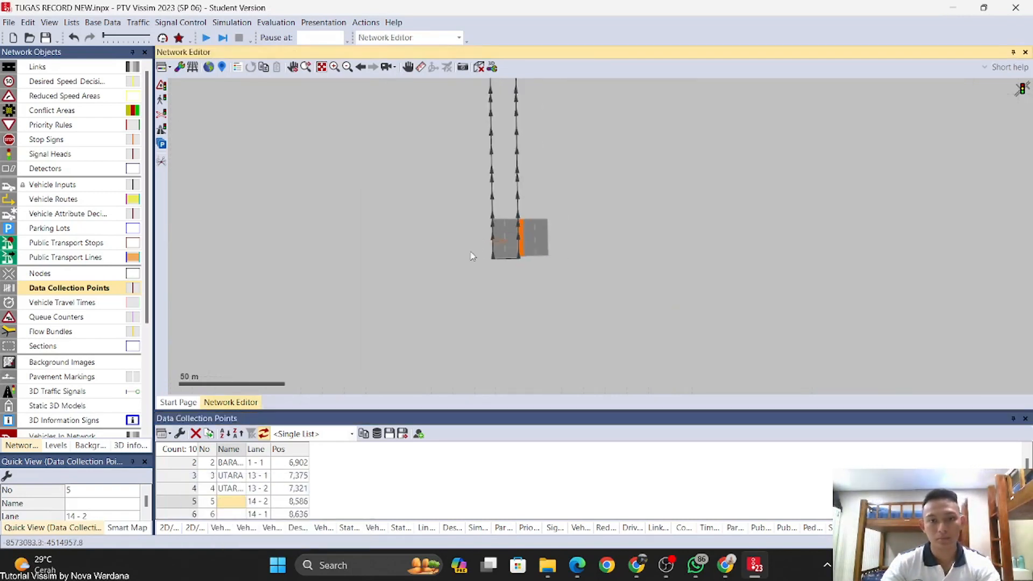
{"action": "scroll", "coordinate": [417, 219], "scroll_direction": "down", "scroll_amount": 3}
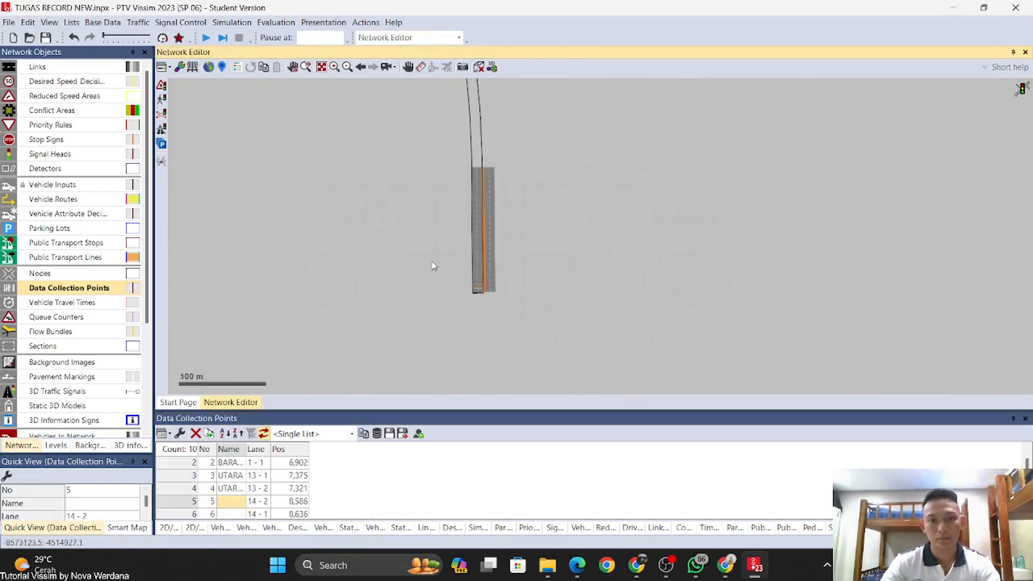
{"action": "left_click", "coordinate": [228, 500]}
{"action": "type", "text": "SELATAN"}
{"action": "key", "text": "Return"}
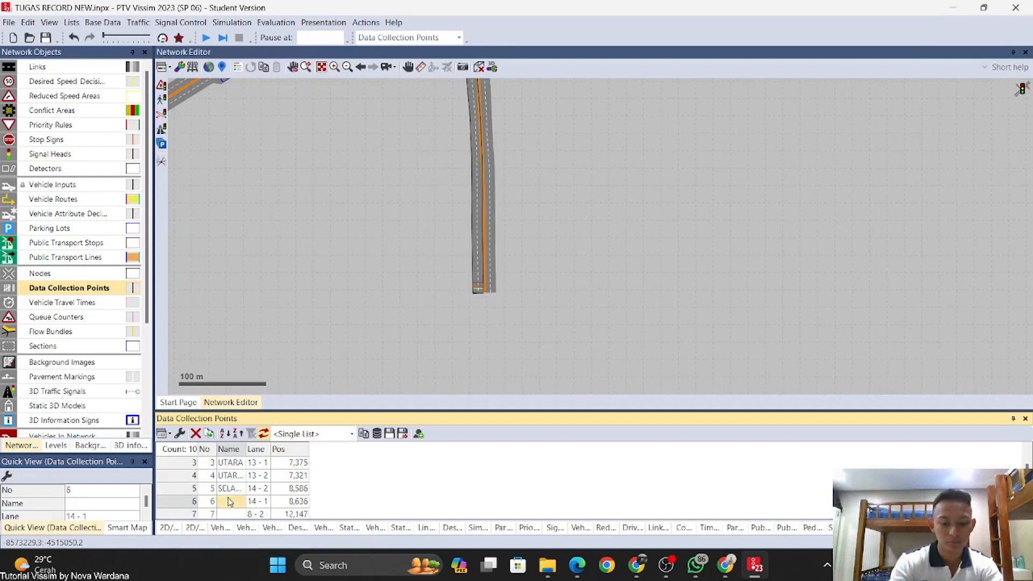
{"action": "type", "text": "SELATAN2"}
{"action": "key", "text": "Return"}
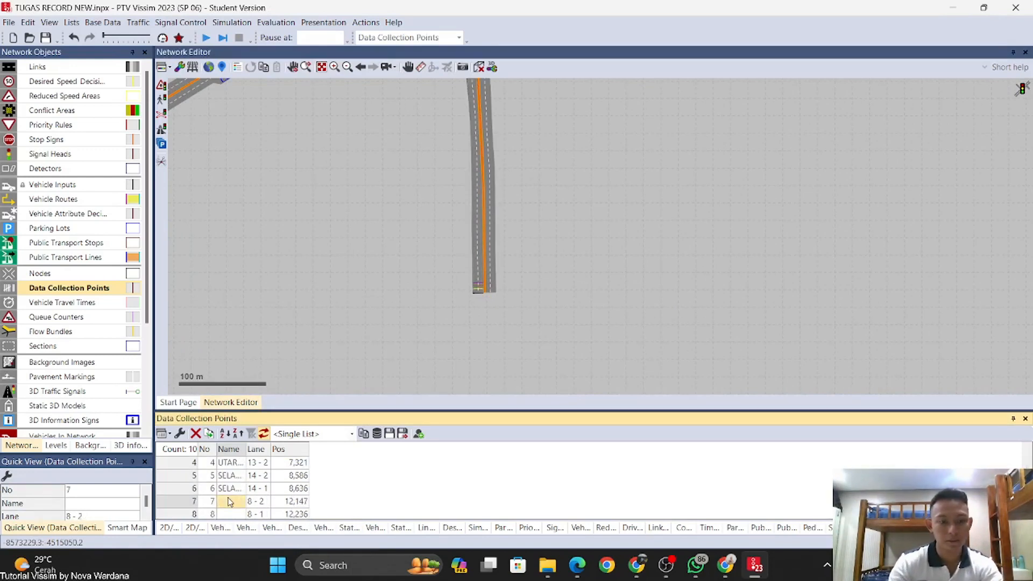
Step: Locate data collection point 7 in the network and name points 7 and 8 on link 8 TIMUR and TIMUR2
{"action": "right_click", "coordinate": [195, 504]}
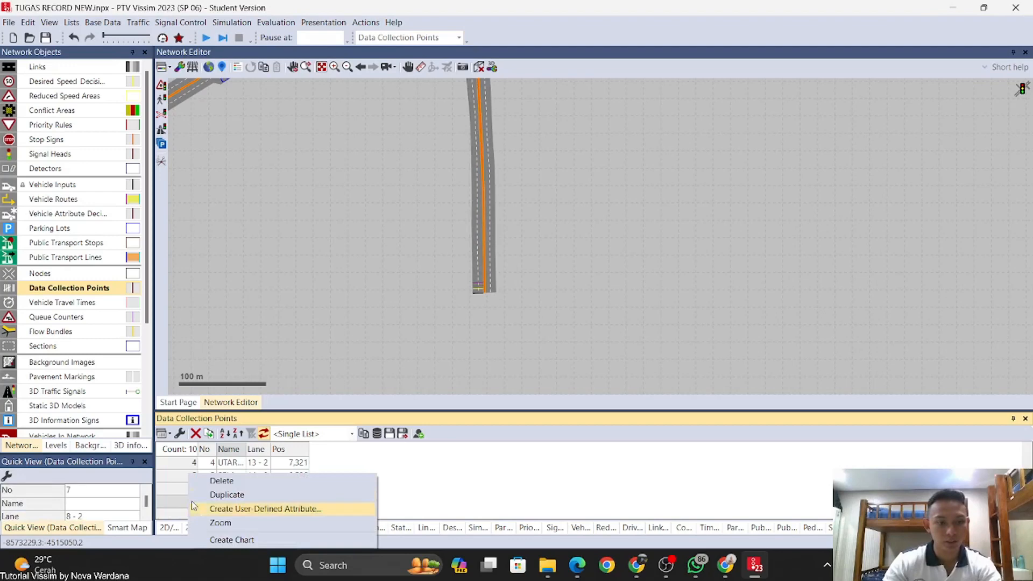
{"action": "left_click", "coordinate": [218, 521]}
{"action": "scroll", "coordinate": [530, 208], "scroll_direction": "down", "scroll_amount": 5}
{"action": "scroll", "coordinate": [541, 212], "scroll_direction": "up", "scroll_amount": 2}
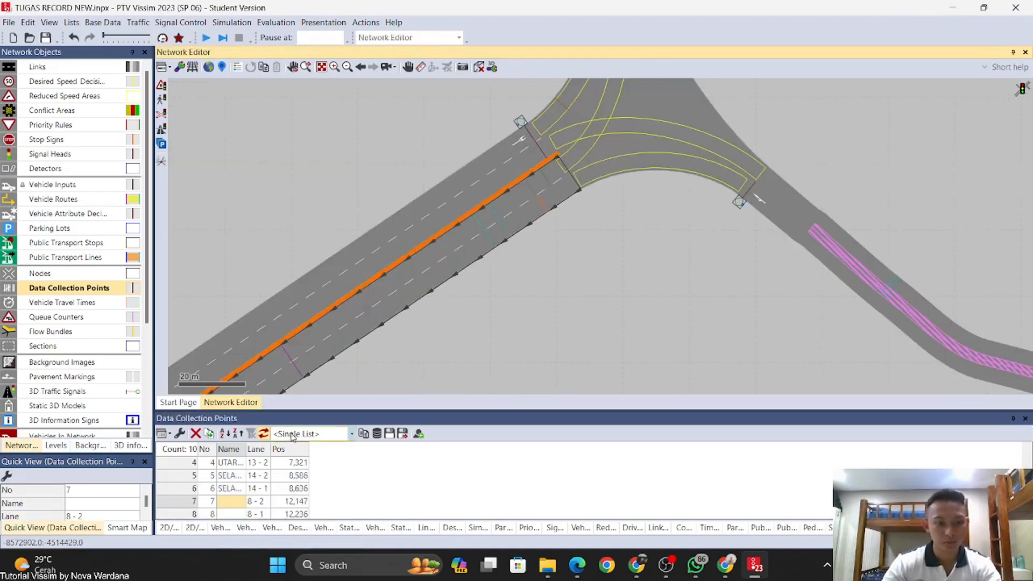
{"action": "left_click", "coordinate": [232, 500]}
{"action": "type", "text": "TIMU"}
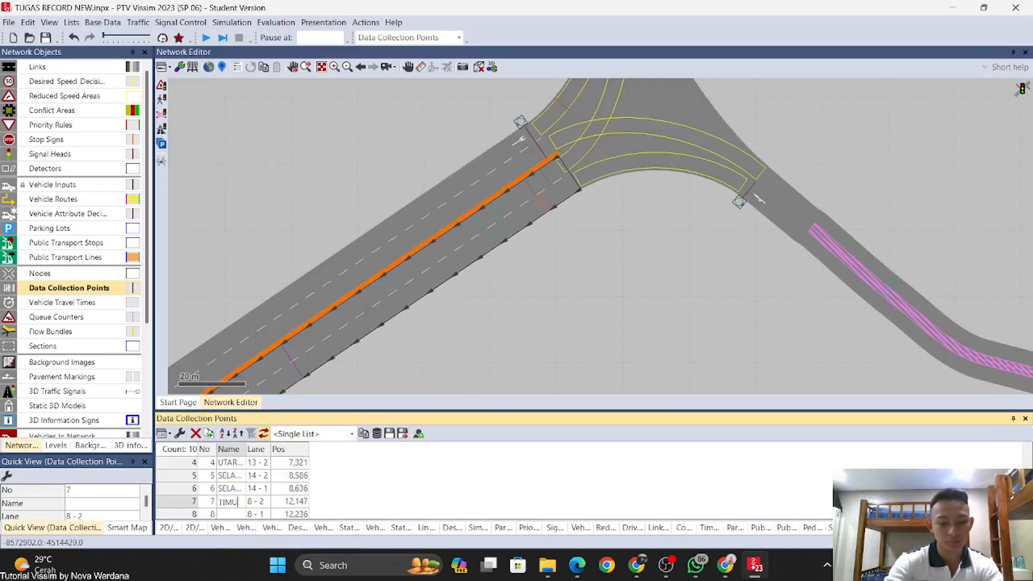
{"action": "type", "text": "R"}
{"action": "key", "text": "Return"}
{"action": "type", "text": "TIM"}
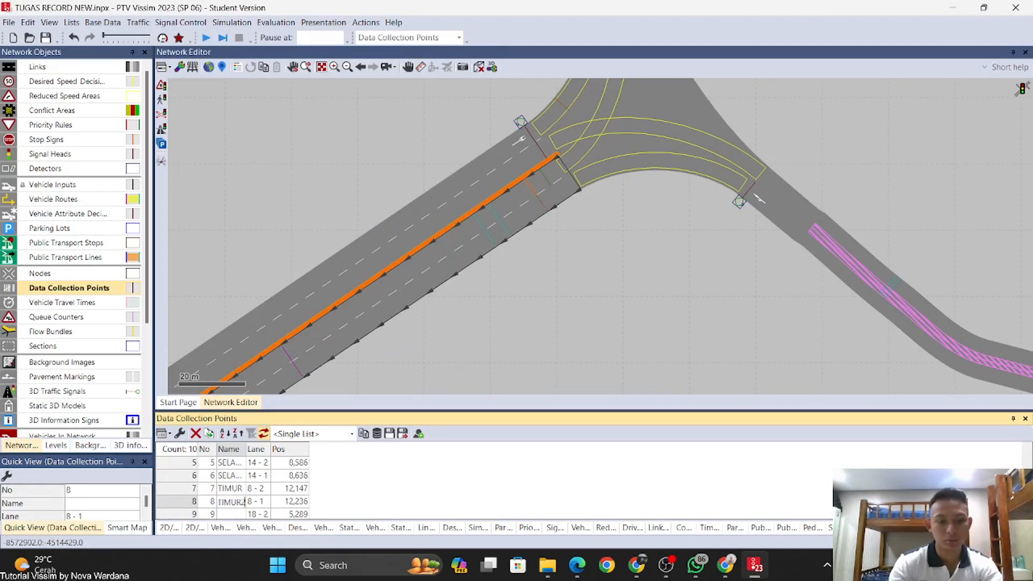
{"action": "key", "text": "Return"}
Step: Locate data collection point 9 on link 18 in the network and open its name for editing
{"action": "scroll", "coordinate": [429, 364], "scroll_direction": "down", "scroll_amount": 1}
{"action": "scroll", "coordinate": [430, 364], "scroll_direction": "down", "scroll_amount": 2}
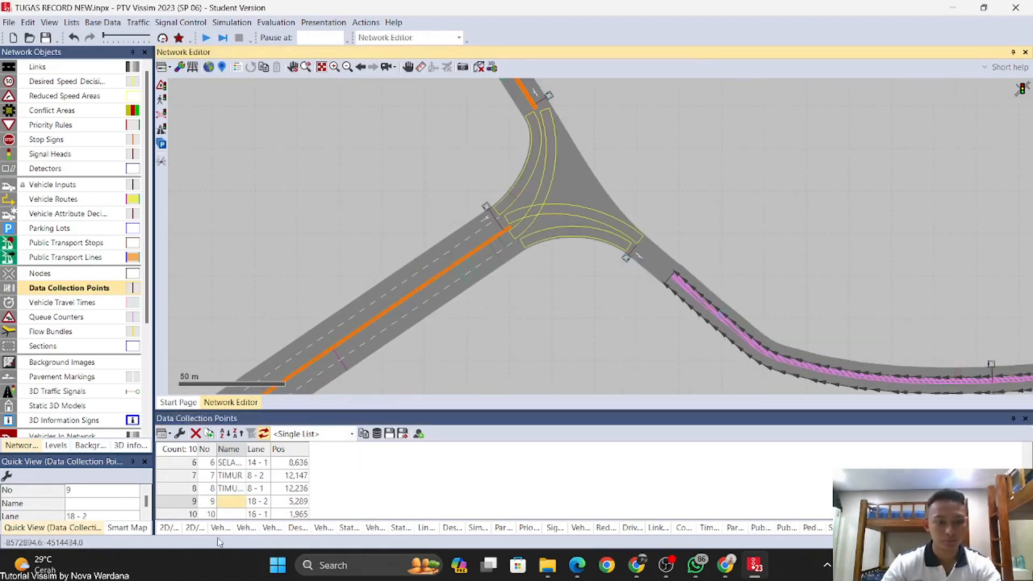
{"action": "right_click", "coordinate": [184, 501]}
{"action": "left_click", "coordinate": [213, 521]}
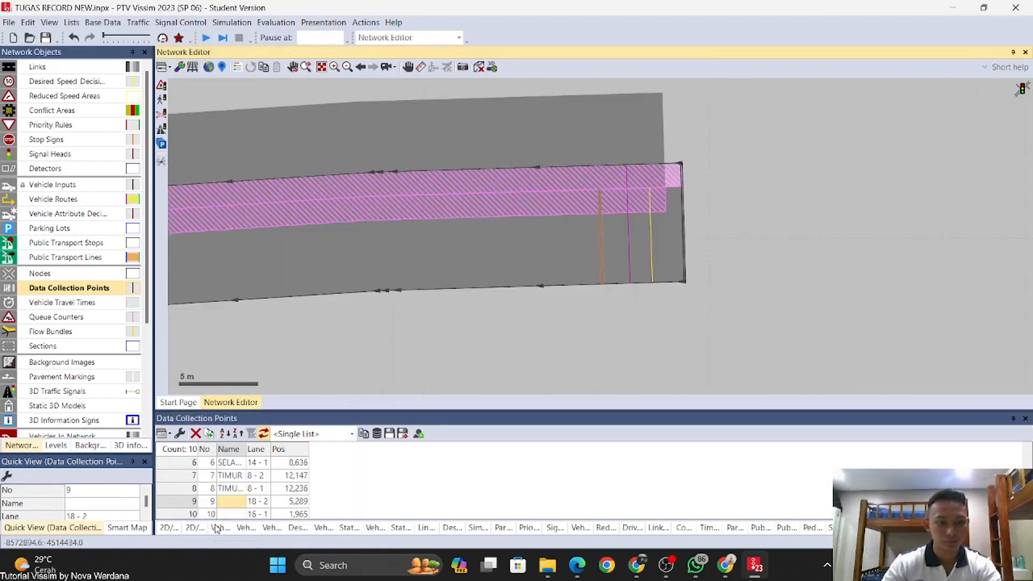
{"action": "scroll", "coordinate": [495, 312], "scroll_direction": "down", "scroll_amount": 3}
{"action": "scroll", "coordinate": [496, 312], "scroll_direction": "down", "scroll_amount": 6}
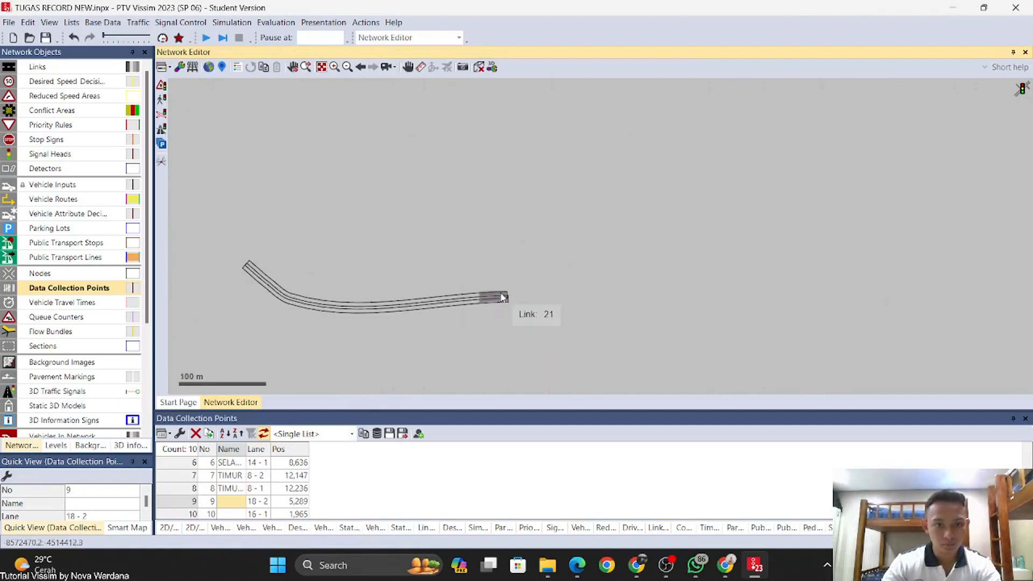
{"action": "scroll", "coordinate": [546, 269], "scroll_direction": "up", "scroll_amount": 3}
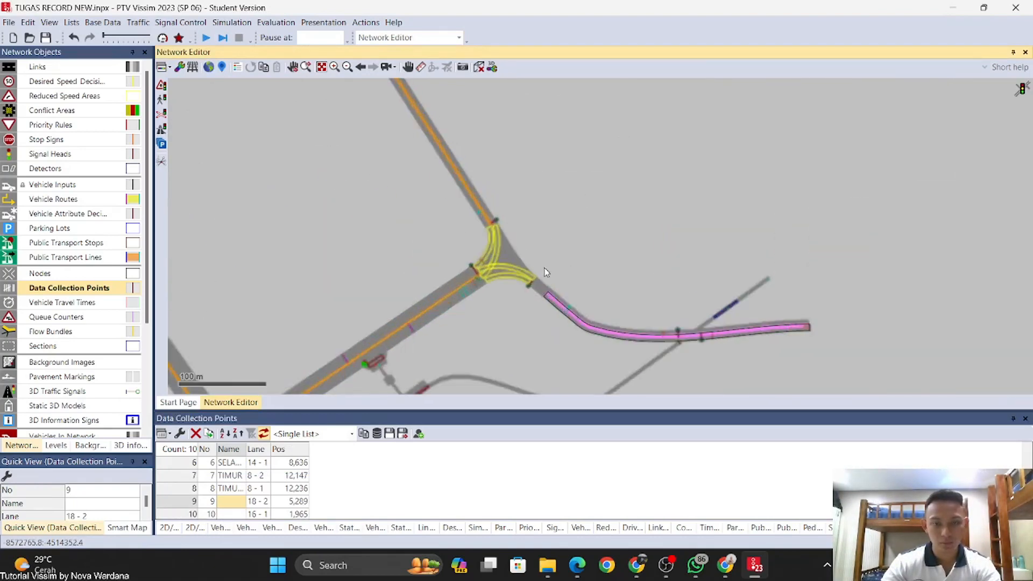
{"action": "left_click", "coordinate": [225, 500]}
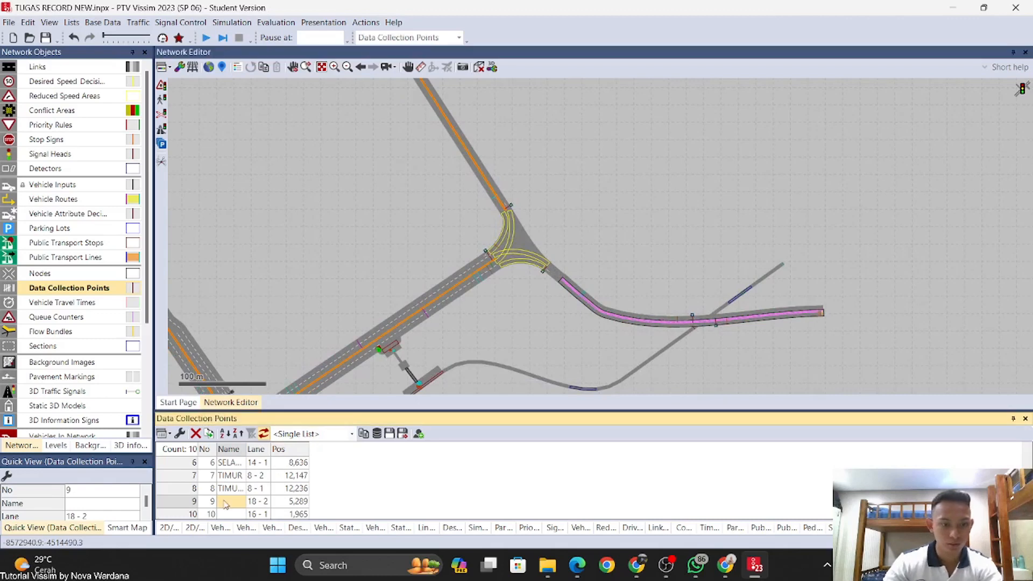
{"action": "key", "text": "BackSpace"}
{"action": "key", "text": "BackSpace"}
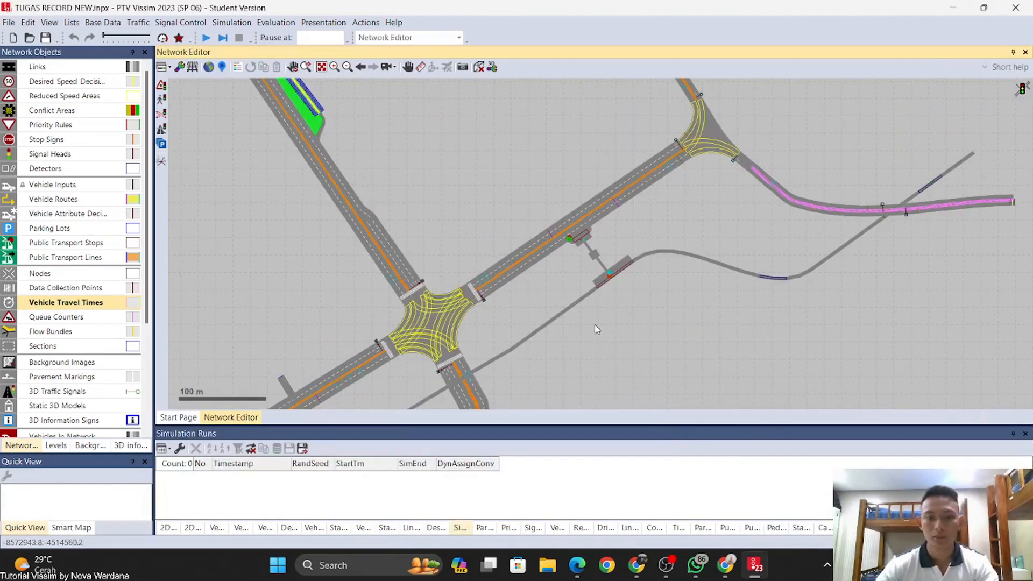
Step: List the public transport lines and select TRAYEK BUS to trace its route from entry link 16 to Pendekat Utara 2
{"action": "scroll", "coordinate": [594, 328], "scroll_direction": "down", "scroll_amount": 2}
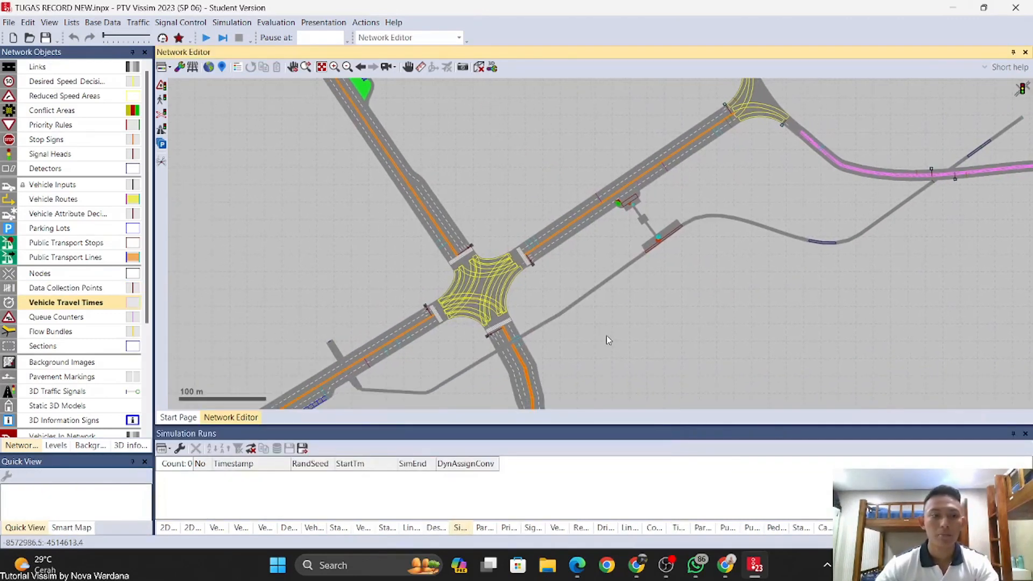
{"action": "left_click_drag", "start_coordinate": [538, 157], "coordinate": [491, 281]}
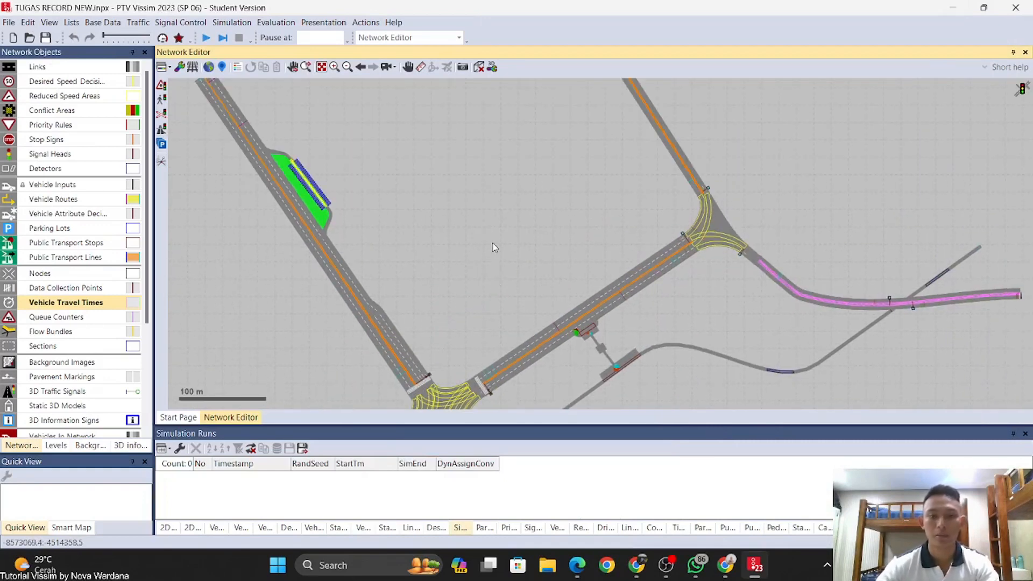
{"action": "left_click_drag", "start_coordinate": [491, 247], "coordinate": [518, 314]}
{"action": "scroll", "coordinate": [542, 184], "scroll_direction": "up", "scroll_amount": 2}
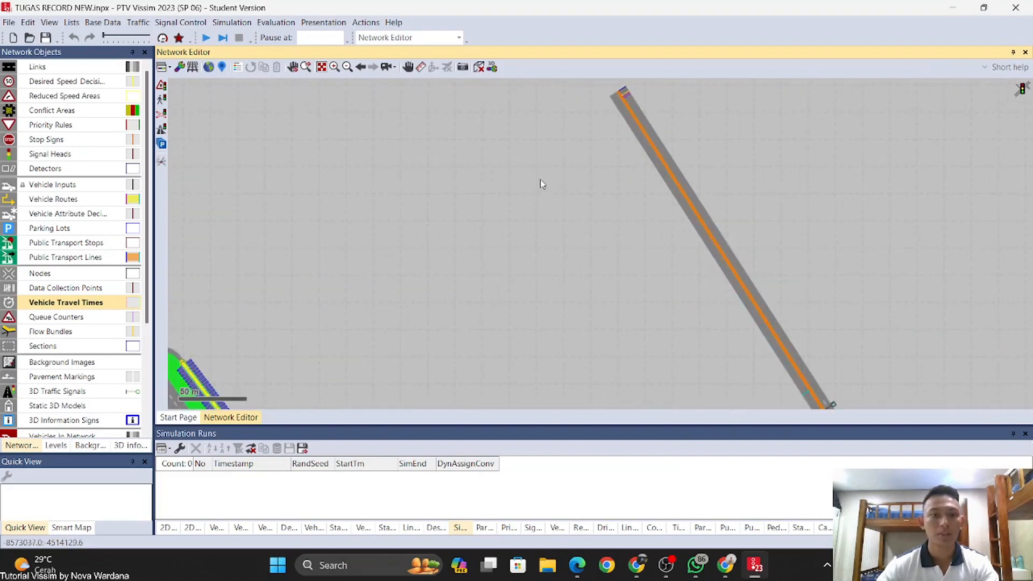
{"action": "left_click_drag", "start_coordinate": [541, 185], "coordinate": [451, 264]}
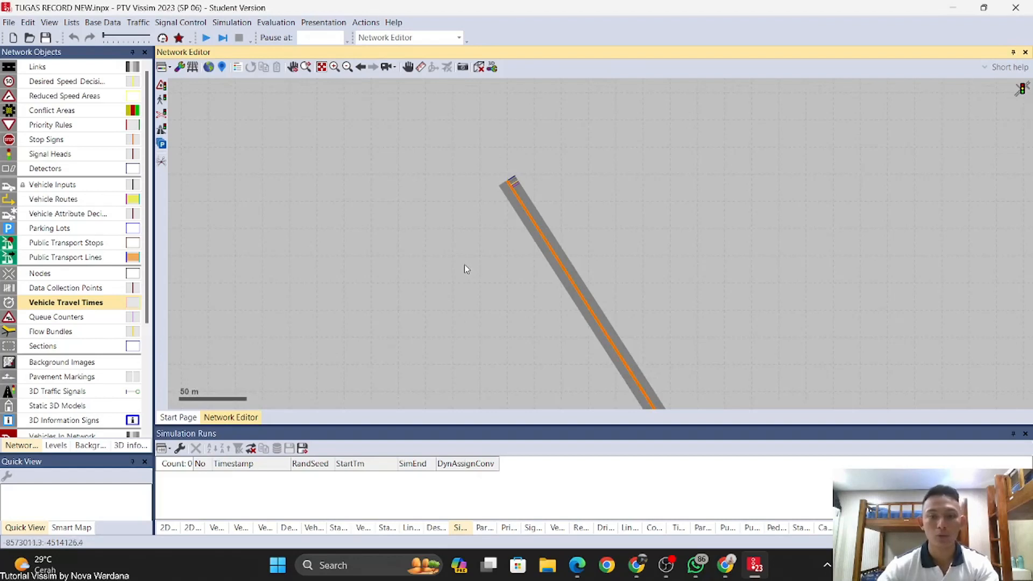
{"action": "left_click", "coordinate": [60, 262]}
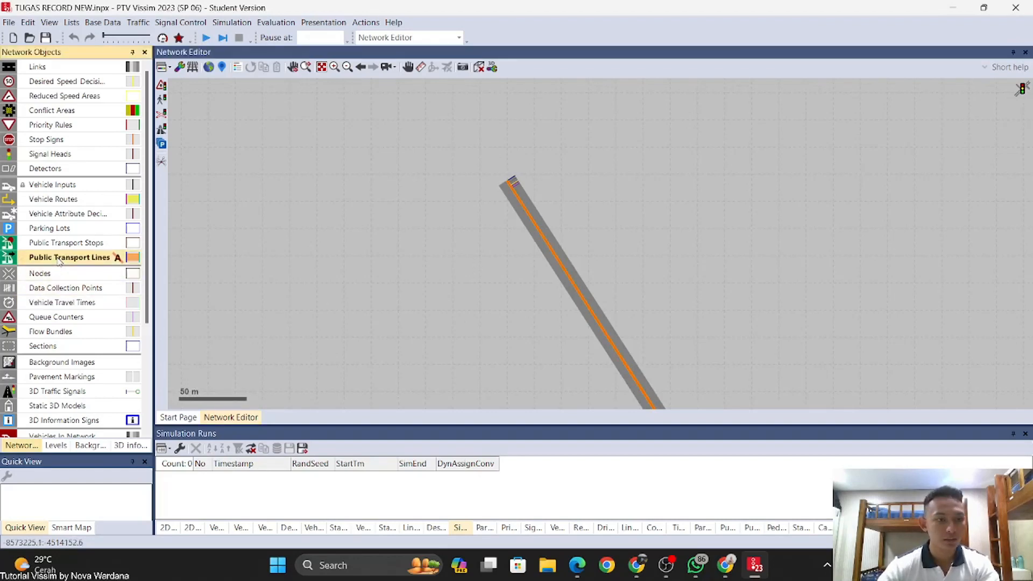
{"action": "right_click", "coordinate": [67, 260]}
{"action": "left_click", "coordinate": [76, 266]}
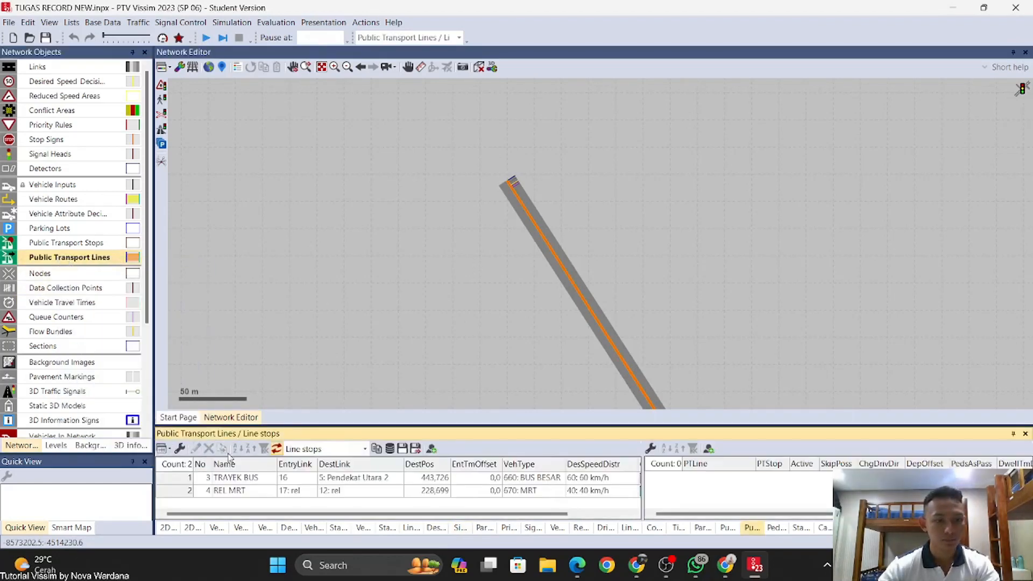
{"action": "left_click", "coordinate": [183, 478]}
{"action": "scroll", "coordinate": [456, 293], "scroll_direction": "down", "scroll_amount": 1}
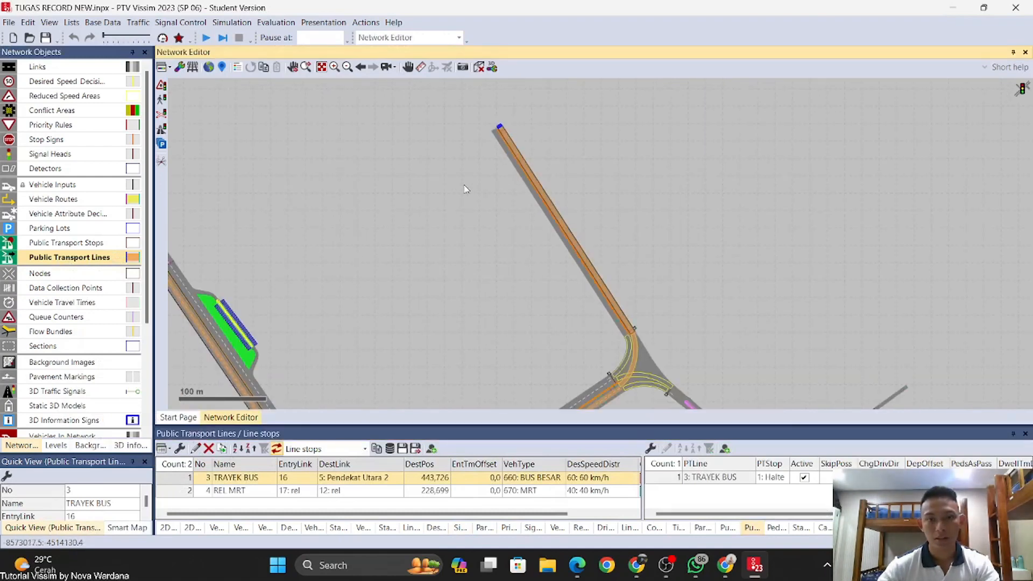
{"action": "left_click_drag", "start_coordinate": [528, 328], "coordinate": [646, 235]}
{"action": "left_click_drag", "start_coordinate": [506, 91], "coordinate": [616, 264]}
{"action": "scroll", "coordinate": [616, 261], "scroll_direction": "down", "scroll_amount": 1}
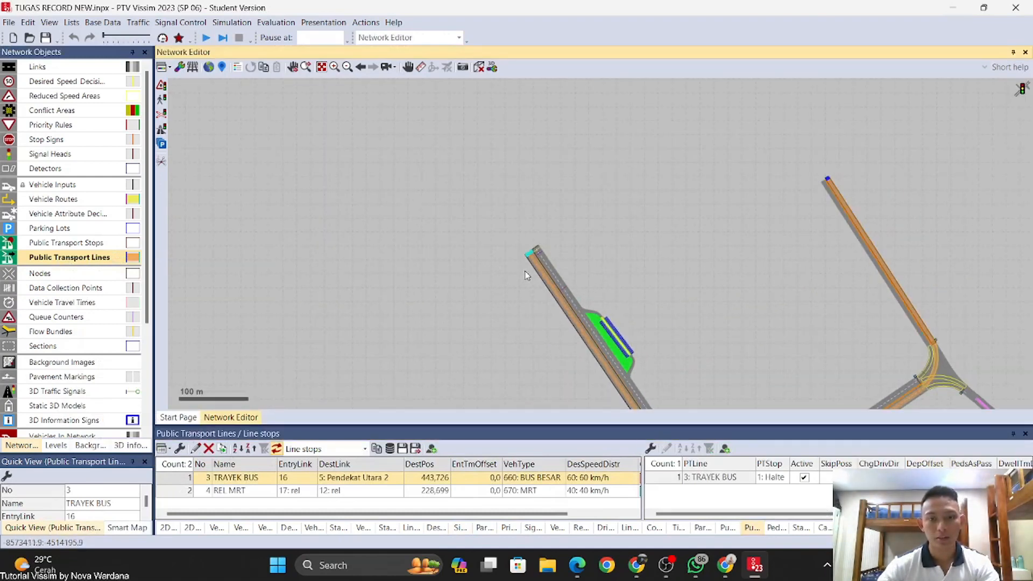
{"action": "left_click_drag", "start_coordinate": [737, 236], "coordinate": [449, 159]}
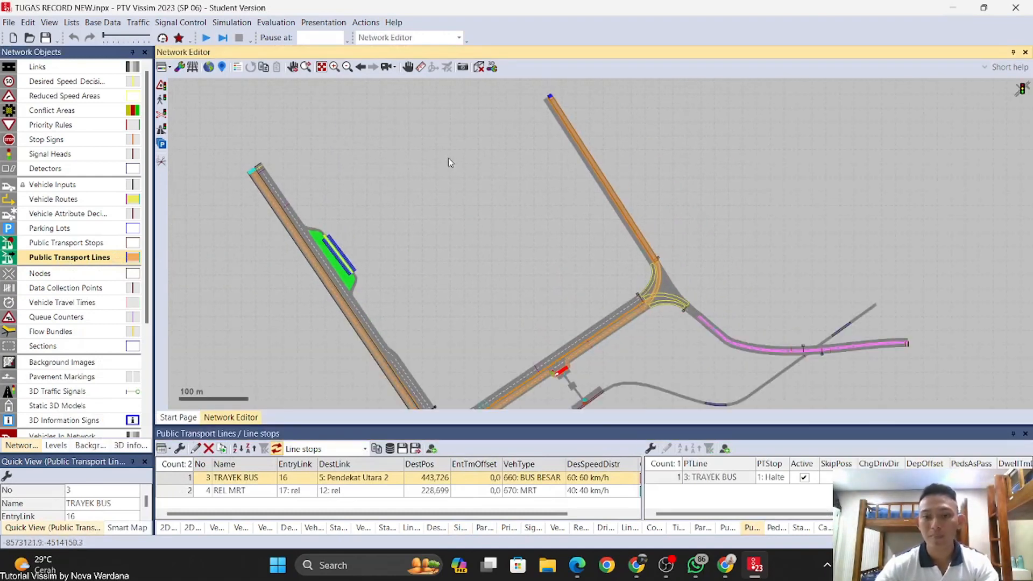
{"action": "scroll", "coordinate": [474, 222], "scroll_direction": "up", "scroll_amount": 2}
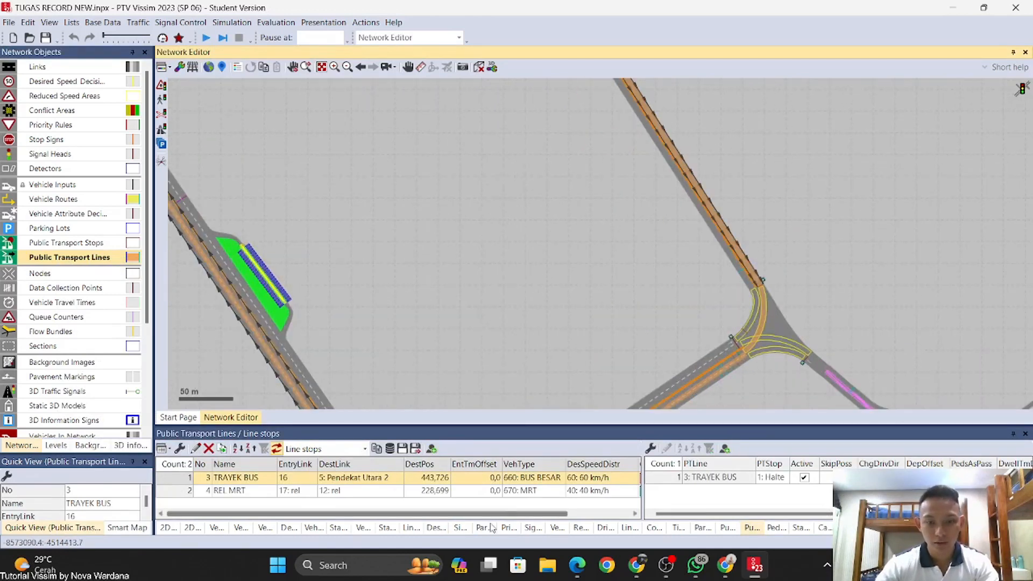
{"action": "scroll", "coordinate": [492, 263], "scroll_direction": "down", "scroll_amount": 4}
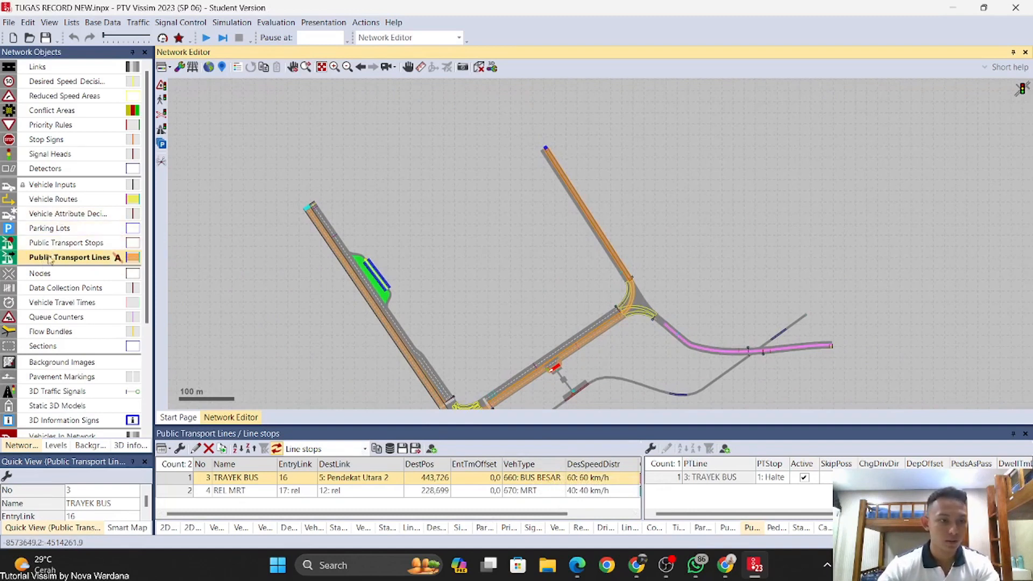
Step: Begin a vehicle travel time measurement with its start section on link 16, about 8.7 m from the link's beginning
{"action": "left_click", "coordinate": [118, 302]}
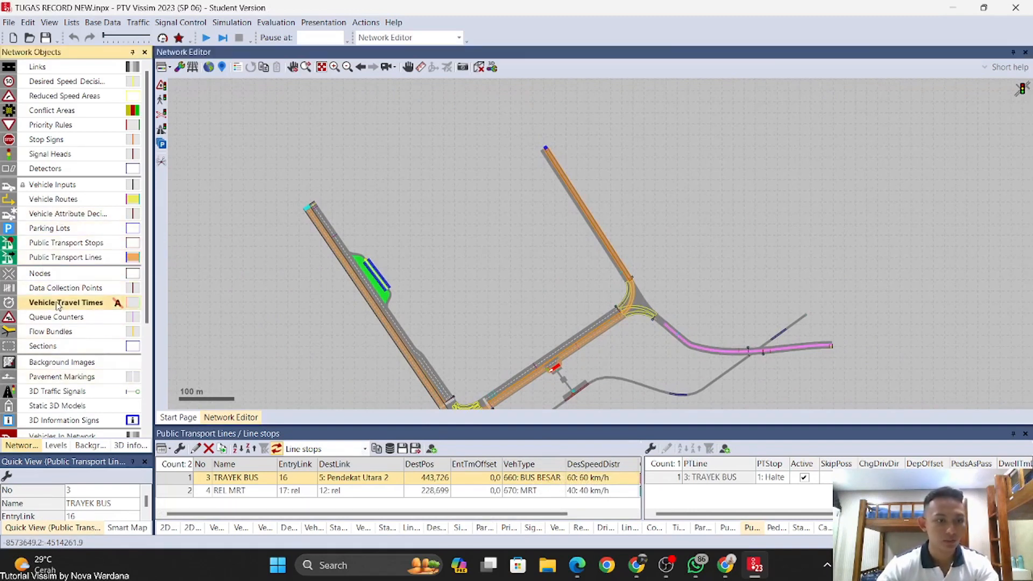
{"action": "left_click_drag", "start_coordinate": [496, 226], "coordinate": [329, 292]}
{"action": "scroll", "coordinate": [470, 157], "scroll_direction": "up", "scroll_amount": 5}
{"action": "scroll", "coordinate": [409, 221], "scroll_direction": "up", "scroll_amount": 4}
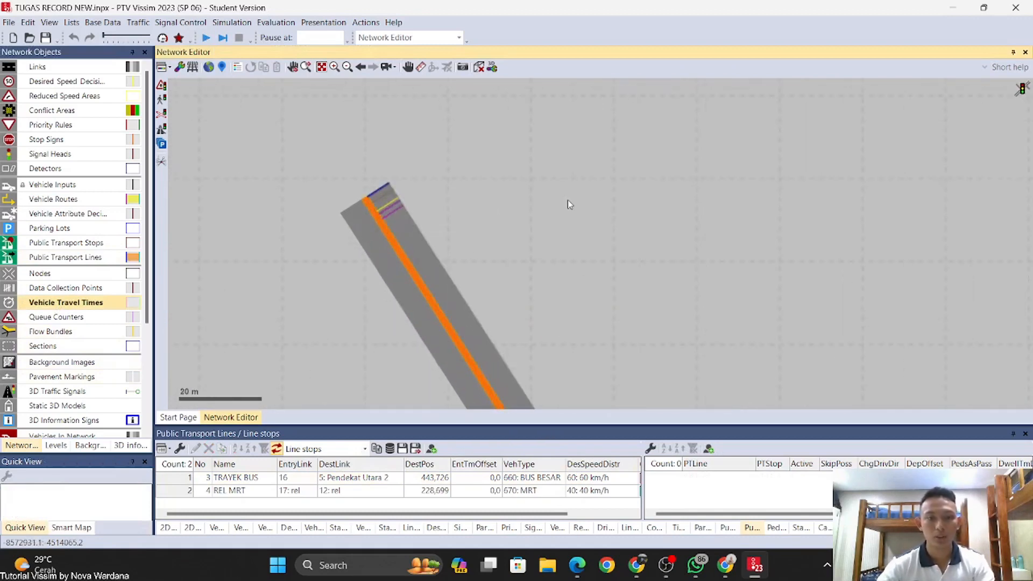
{"action": "scroll", "coordinate": [386, 225], "scroll_direction": "up", "scroll_amount": 3}
{"action": "scroll", "coordinate": [386, 224], "scroll_direction": "up", "scroll_amount": 1}
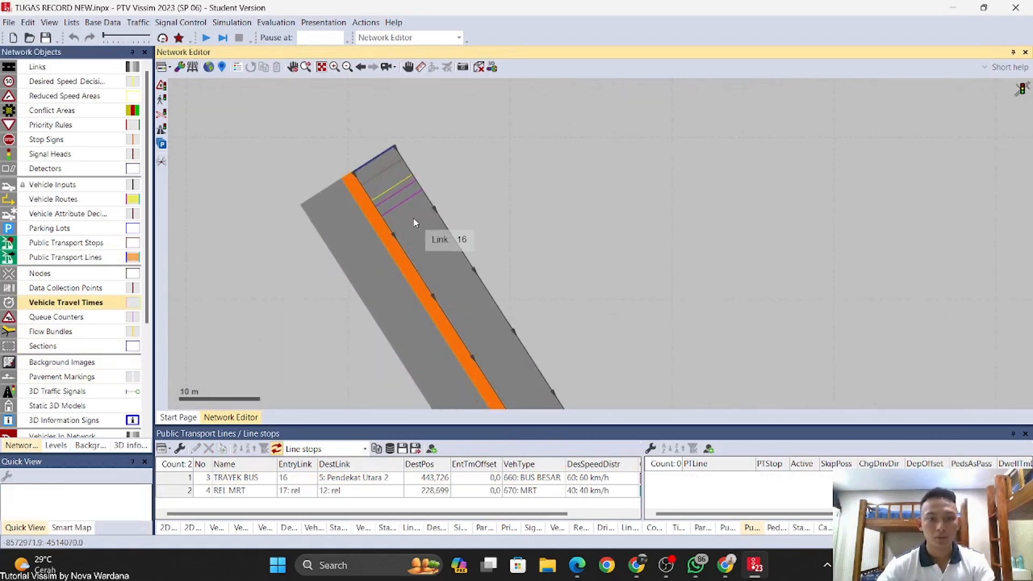
Step: Place the measurement's destination section on link 5, Pendekat Utara 2, at about 438.4 m and name the measurement BUS BESAR
{"action": "scroll", "coordinate": [233, 332], "scroll_direction": "down", "scroll_amount": 2}
{"action": "left_click_drag", "start_coordinate": [251, 325], "coordinate": [745, 178]}
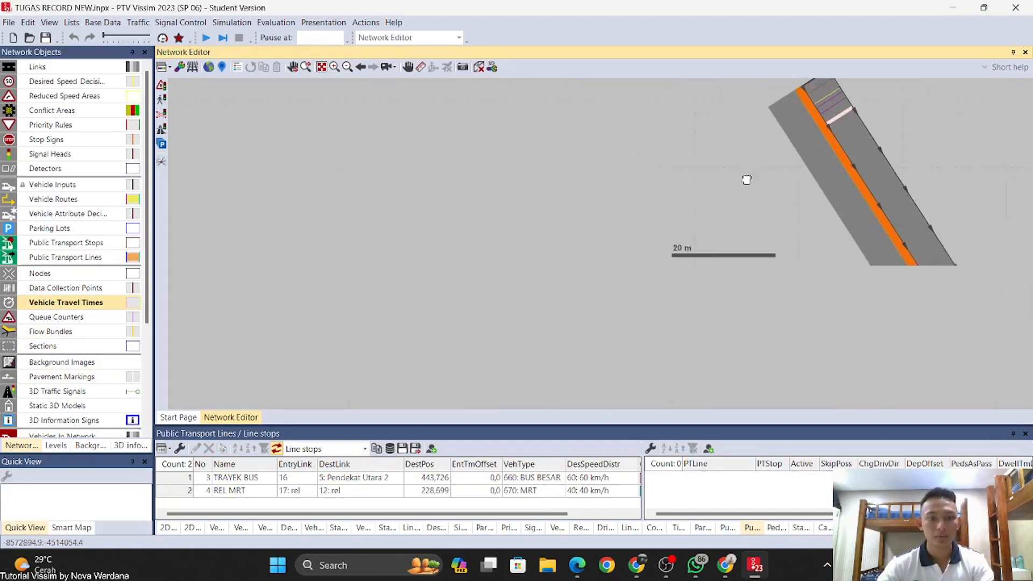
{"action": "scroll", "coordinate": [576, 248], "scroll_direction": "down", "scroll_amount": 3}
{"action": "scroll", "coordinate": [543, 265], "scroll_direction": "down", "scroll_amount": 1}
{"action": "left_click_drag", "start_coordinate": [517, 270], "coordinate": [731, 152]}
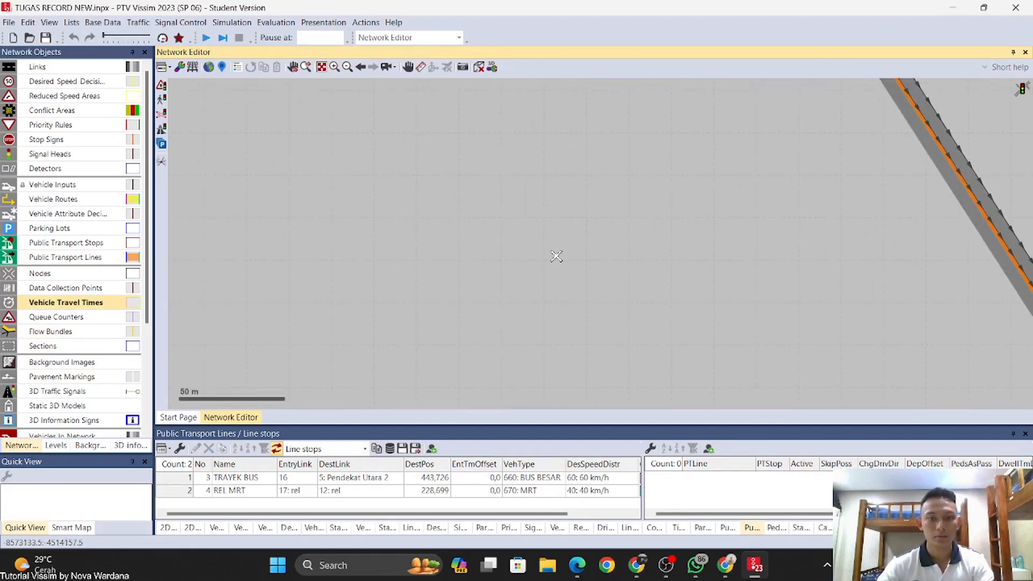
{"action": "scroll", "coordinate": [553, 259], "scroll_direction": "down", "scroll_amount": 4}
{"action": "left_click_drag", "start_coordinate": [554, 277], "coordinate": [728, 193]}
{"action": "scroll", "coordinate": [498, 237], "scroll_direction": "up", "scroll_amount": 6}
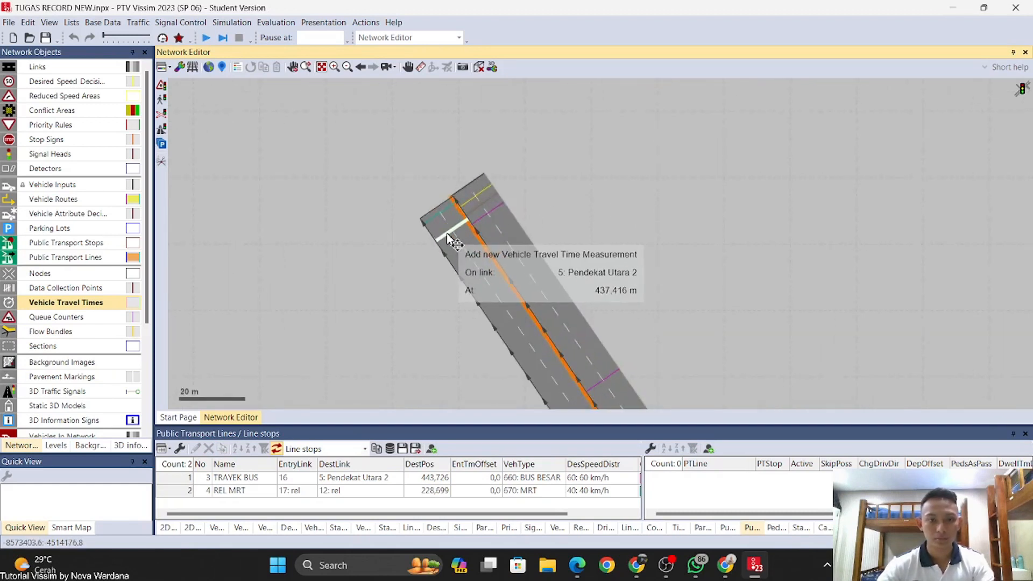
{"action": "left_click", "coordinate": [445, 225]}
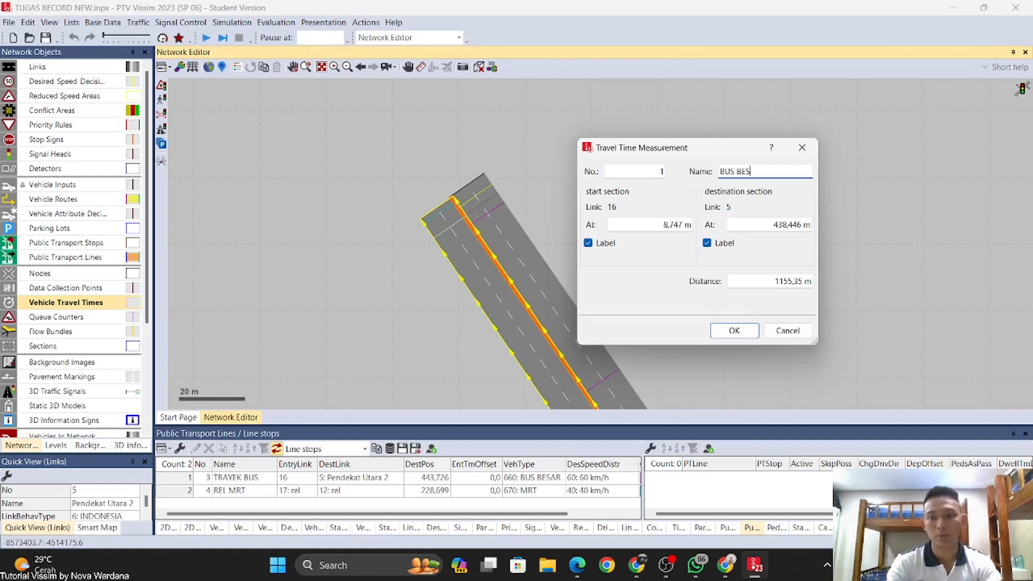
{"action": "key", "text": "Return"}
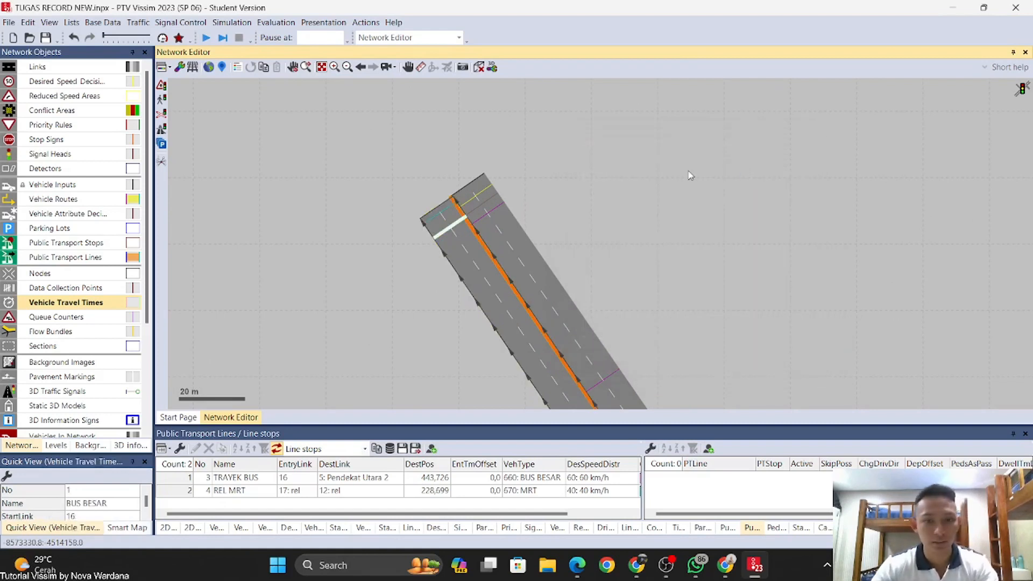
Step: Enable data collection for vehicle travel times in the evaluation configuration
{"action": "scroll", "coordinate": [690, 175], "scroll_direction": "down", "scroll_amount": 5}
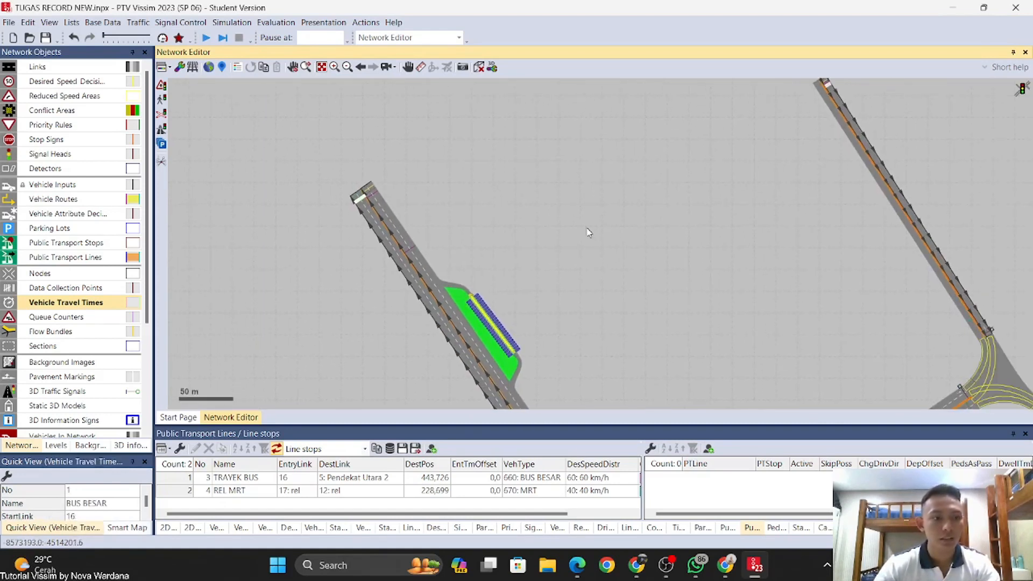
{"action": "left_click", "coordinate": [266, 24]}
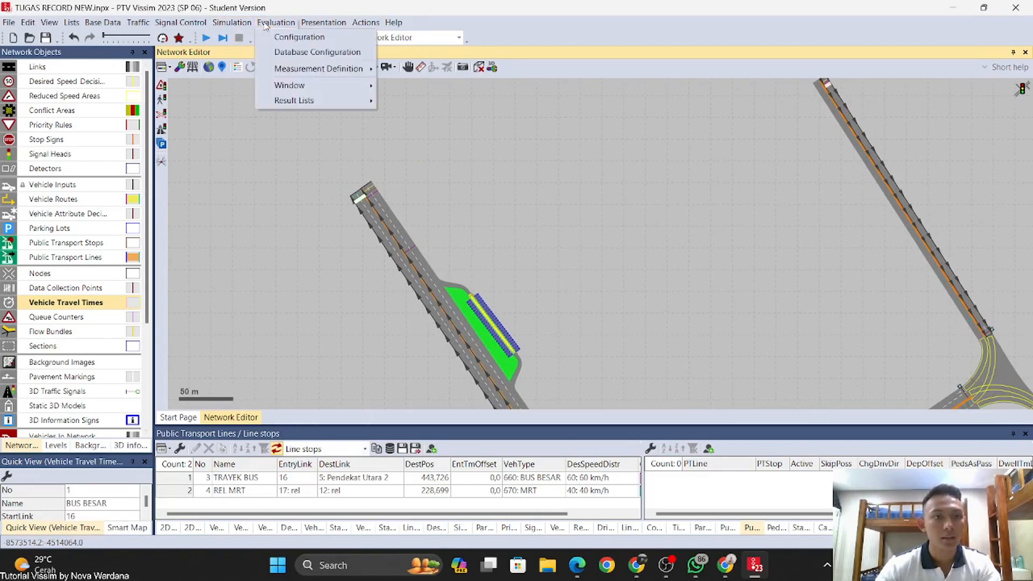
{"action": "left_click", "coordinate": [293, 37]}
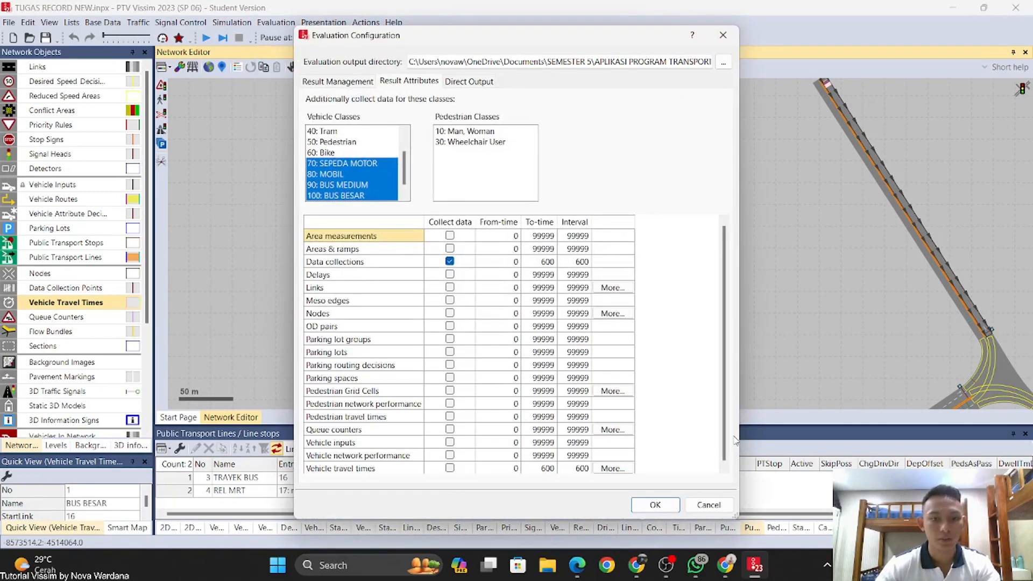
{"action": "scroll", "coordinate": [487, 339], "scroll_direction": "down", "scroll_amount": 1}
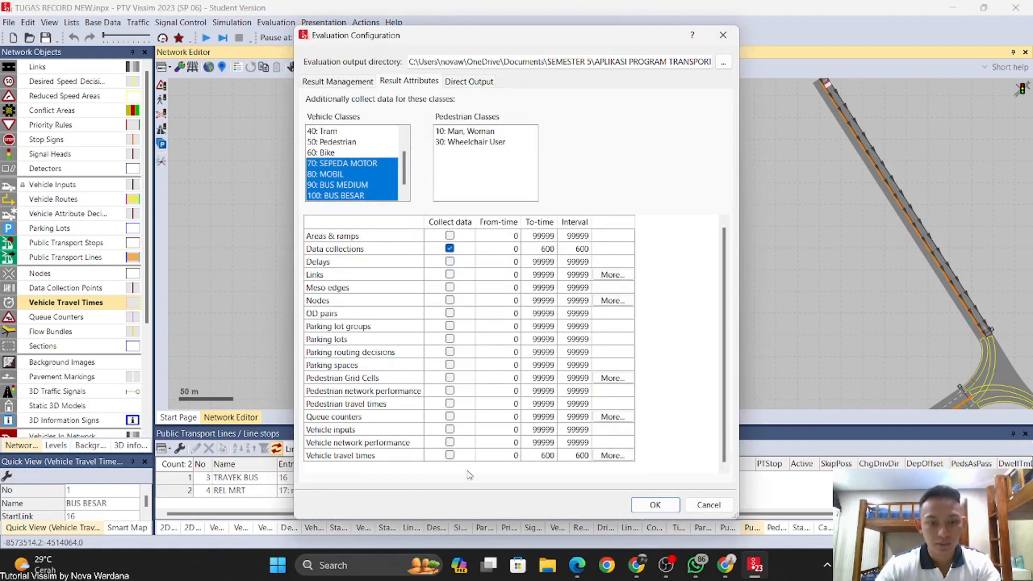
{"action": "left_click", "coordinate": [385, 460]}
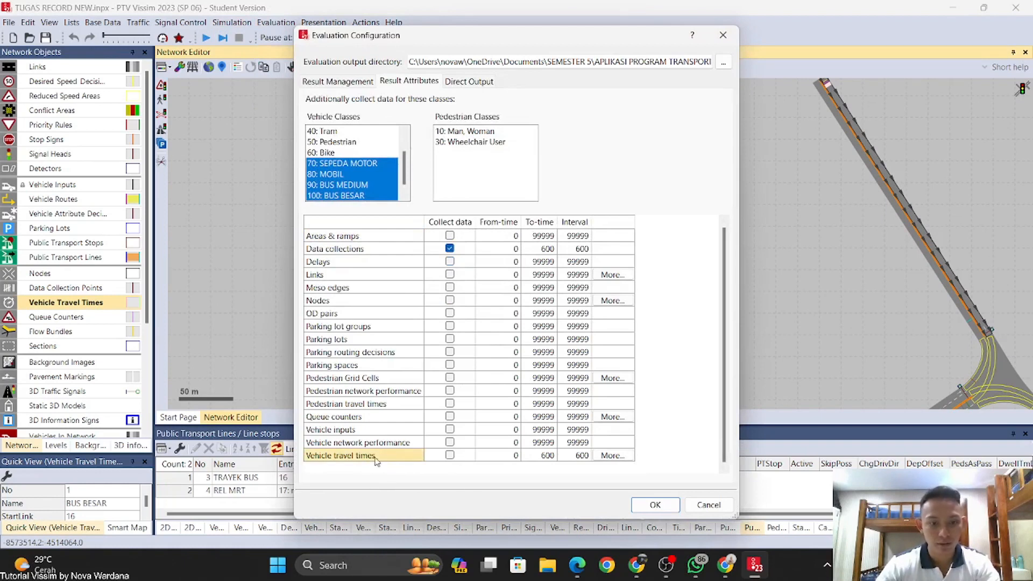
{"action": "left_click", "coordinate": [449, 455]}
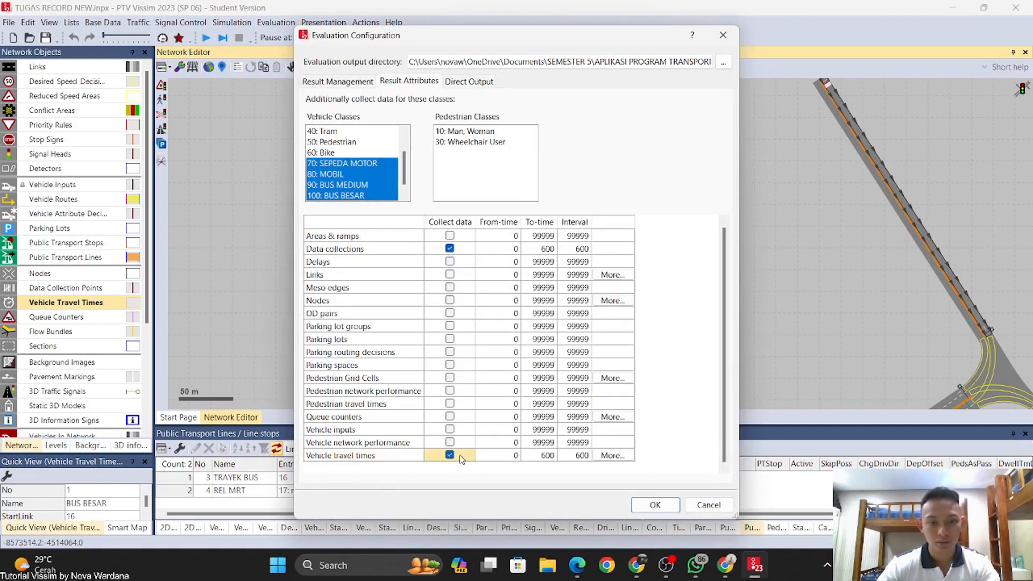
{"action": "left_click", "coordinate": [388, 455]}
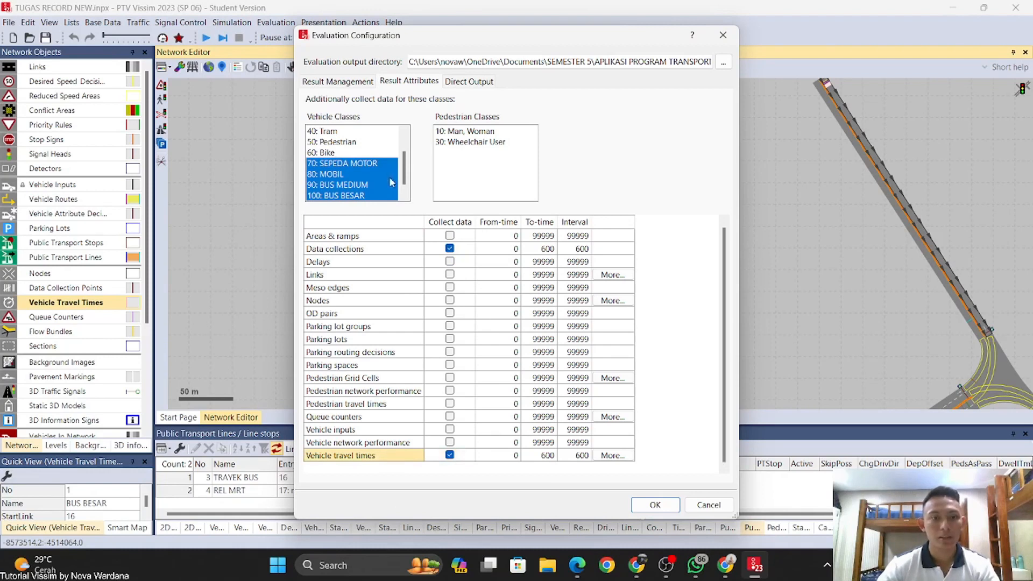
Step: Restrict the additionally collected vehicle classes to 100: BUS BESAR and accept the evaluation configuration
{"action": "left_click", "coordinate": [389, 179]}
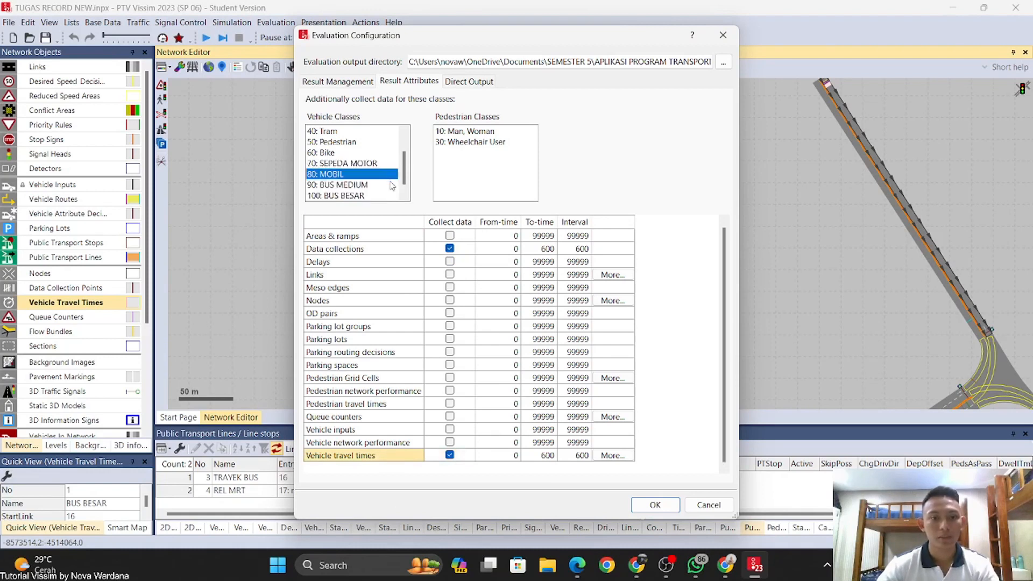
{"action": "left_click", "coordinate": [363, 196]}
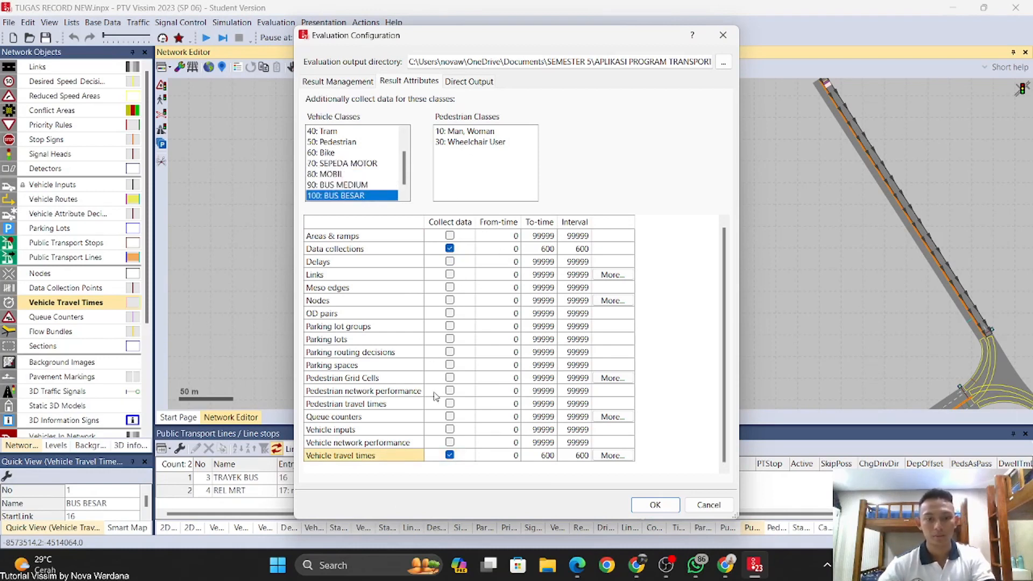
{"action": "left_click", "coordinate": [651, 504]}
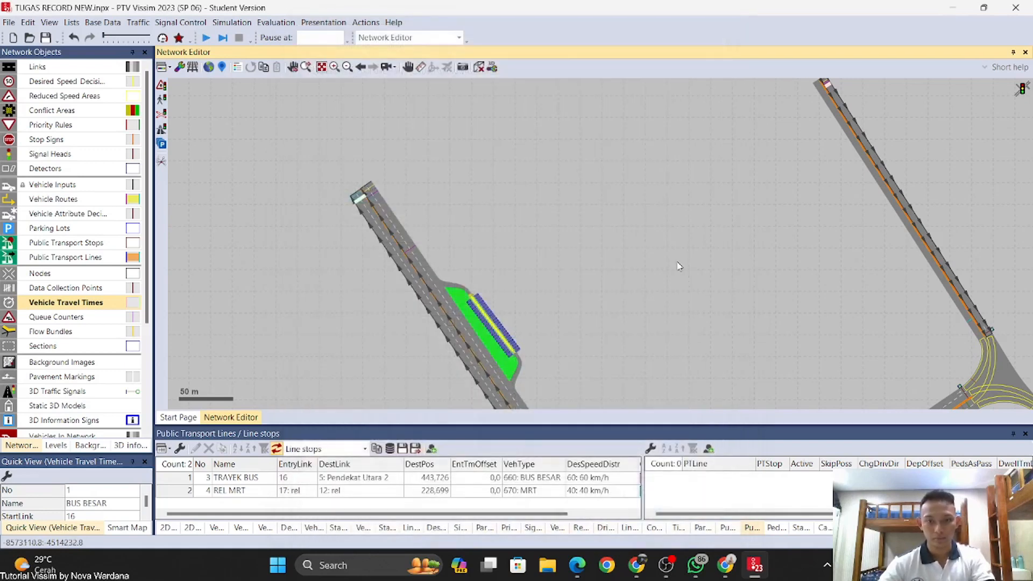
Step: Show the Vehicle Travel Time Results list and open its attribute selection
{"action": "scroll", "coordinate": [546, 191], "scroll_direction": "down", "scroll_amount": 3}
{"action": "left_click_drag", "start_coordinate": [776, 369], "coordinate": [691, 310]}
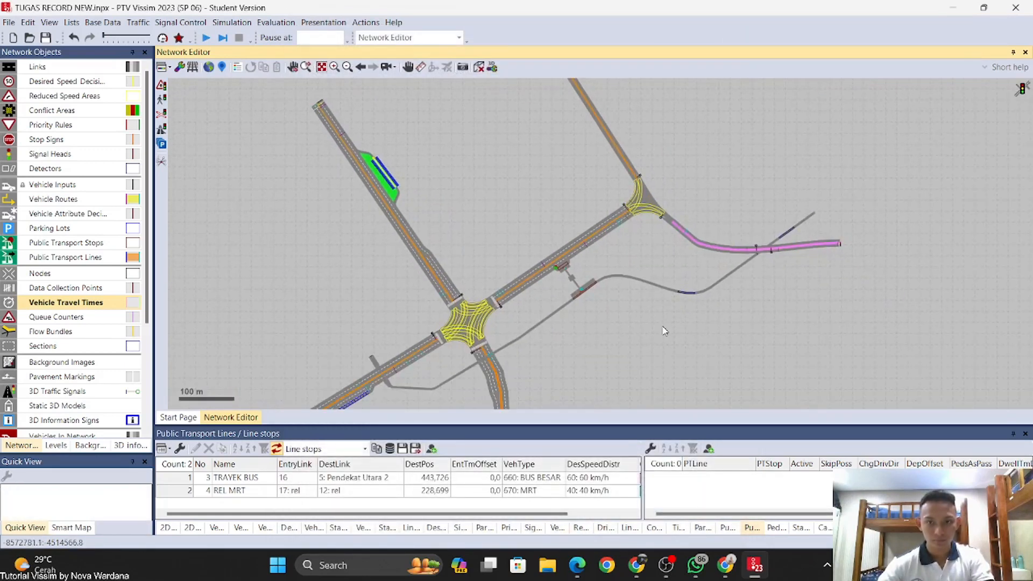
{"action": "scroll", "coordinate": [665, 327], "scroll_direction": "up", "scroll_amount": 2}
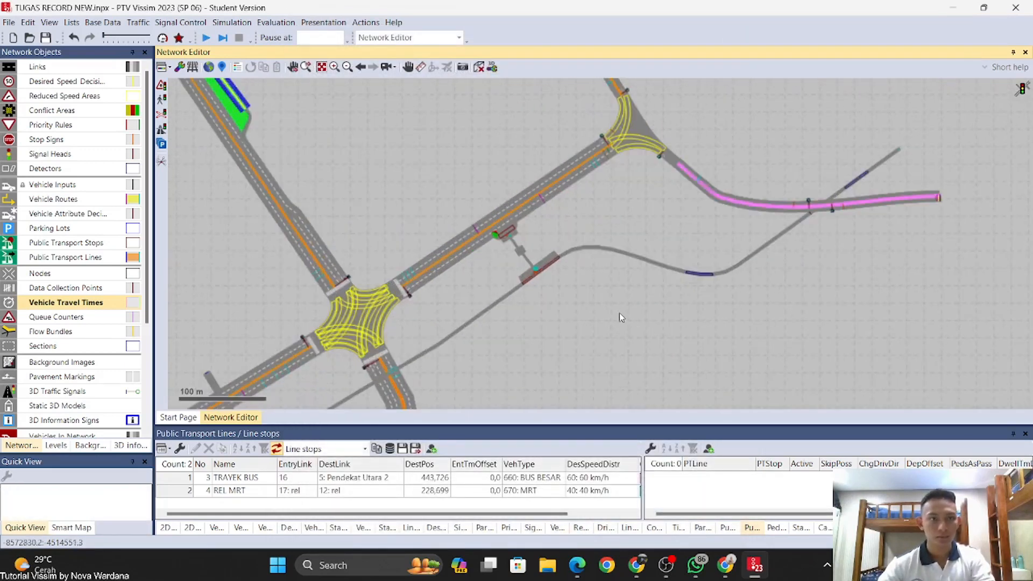
{"action": "left_click", "coordinate": [280, 23]}
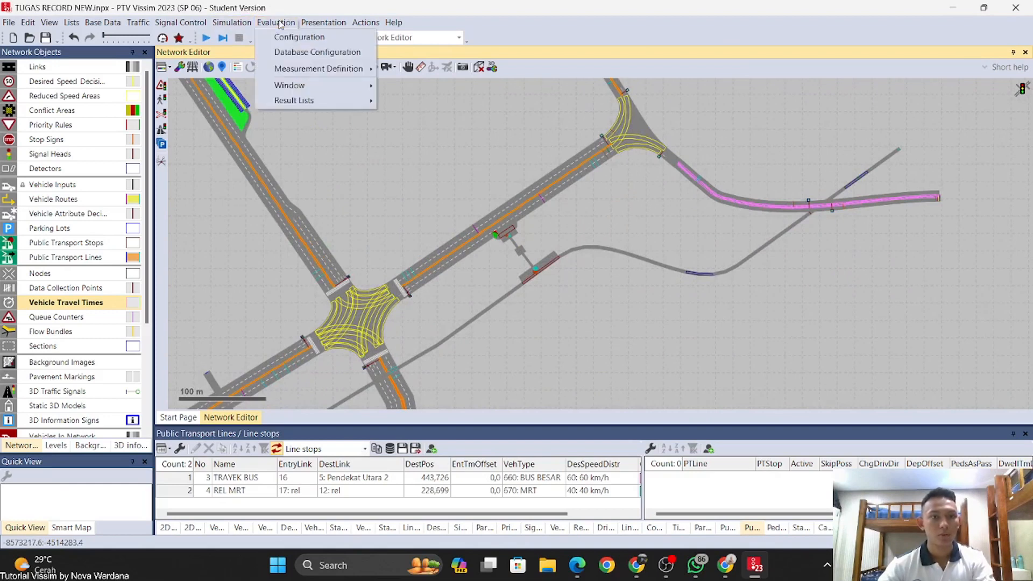
{"action": "mouse_move", "coordinate": [317, 105]}
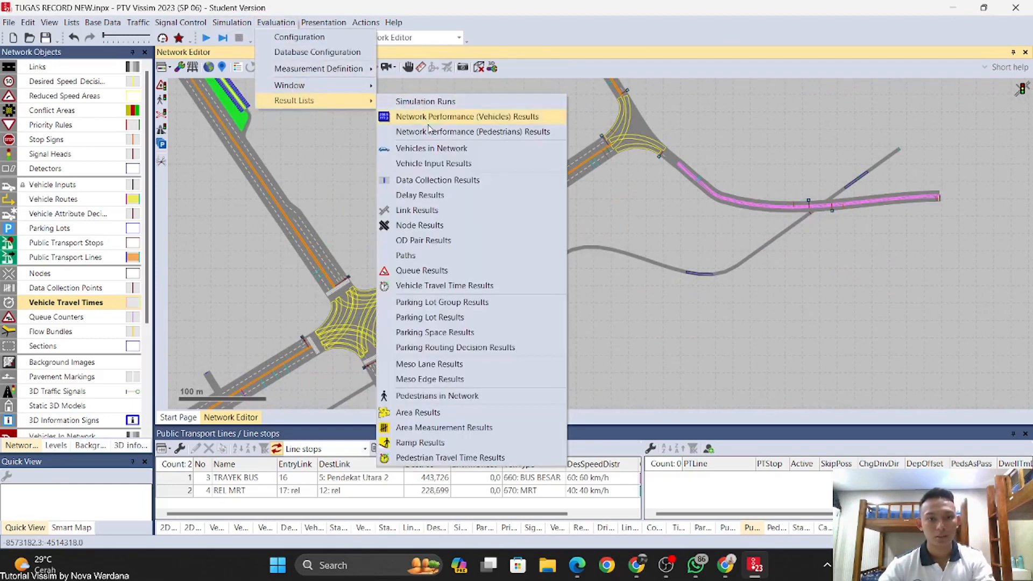
{"action": "left_click", "coordinate": [446, 286]}
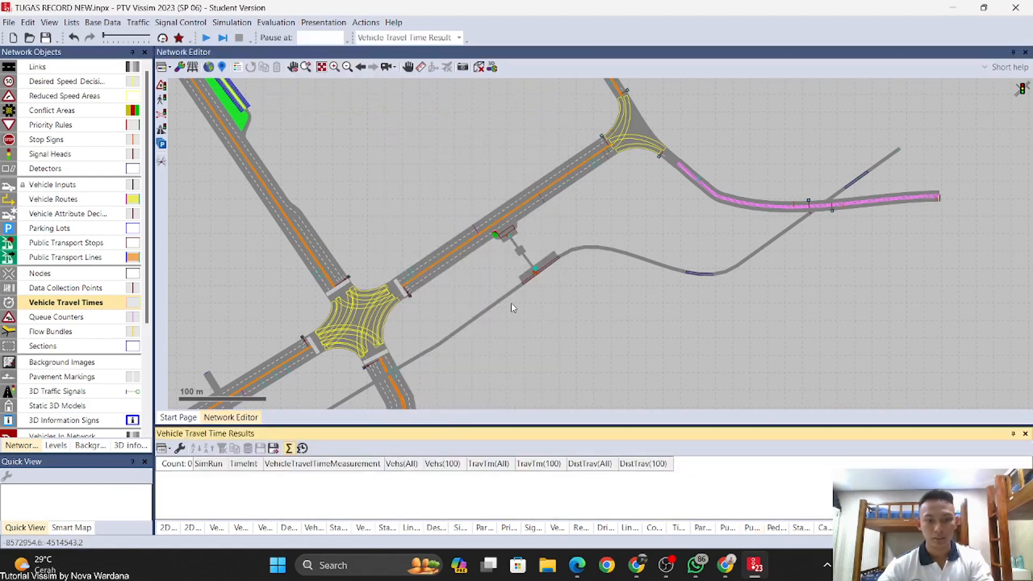
{"action": "left_click_drag", "start_coordinate": [511, 304], "coordinate": [547, 225]}
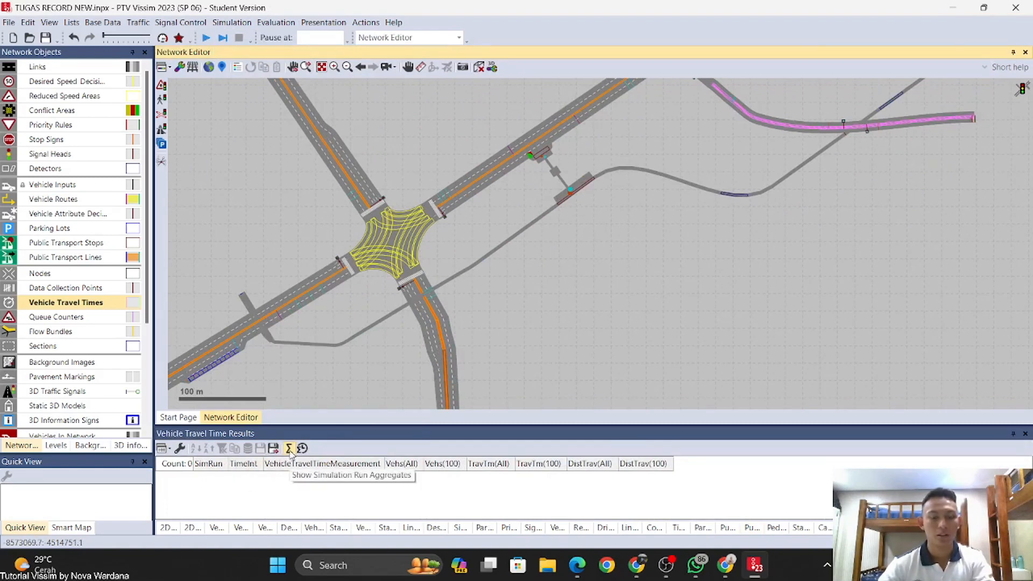
{"action": "left_click", "coordinate": [181, 448]}
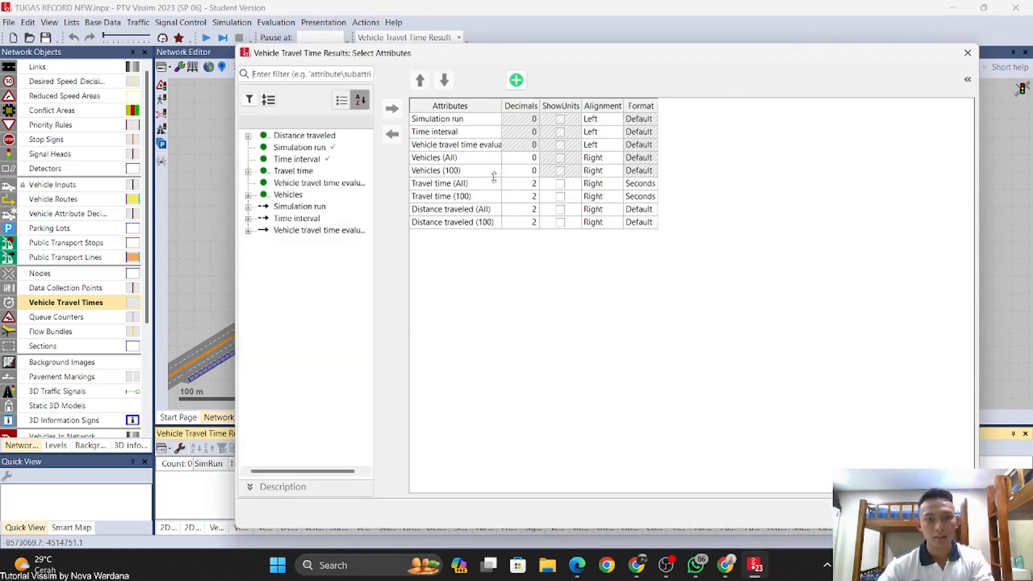
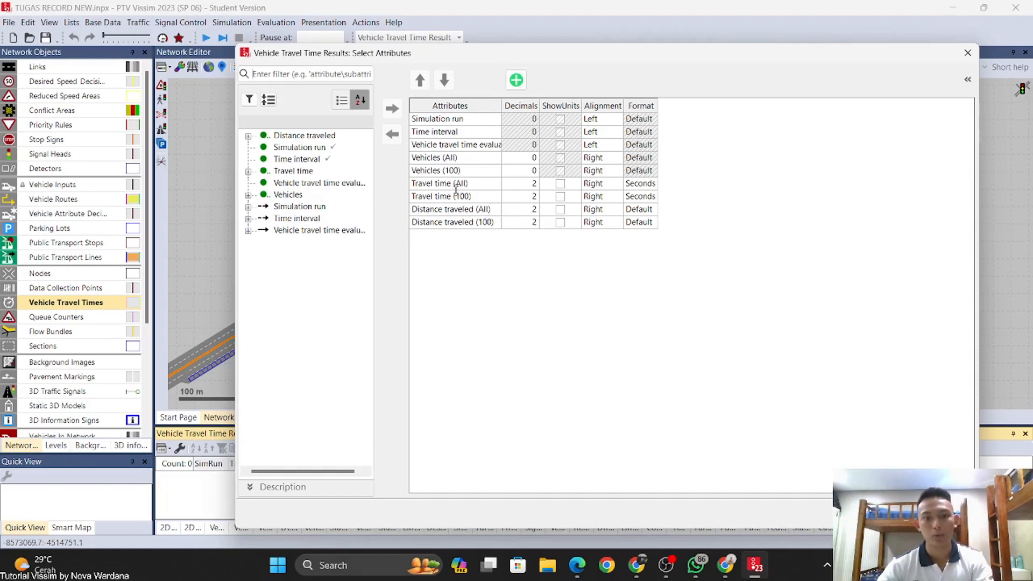
Step: Accept the listed attributes for the vehicle travel time results, including travel time (All) and travel time (100)
{"action": "left_click", "coordinate": [462, 198]}
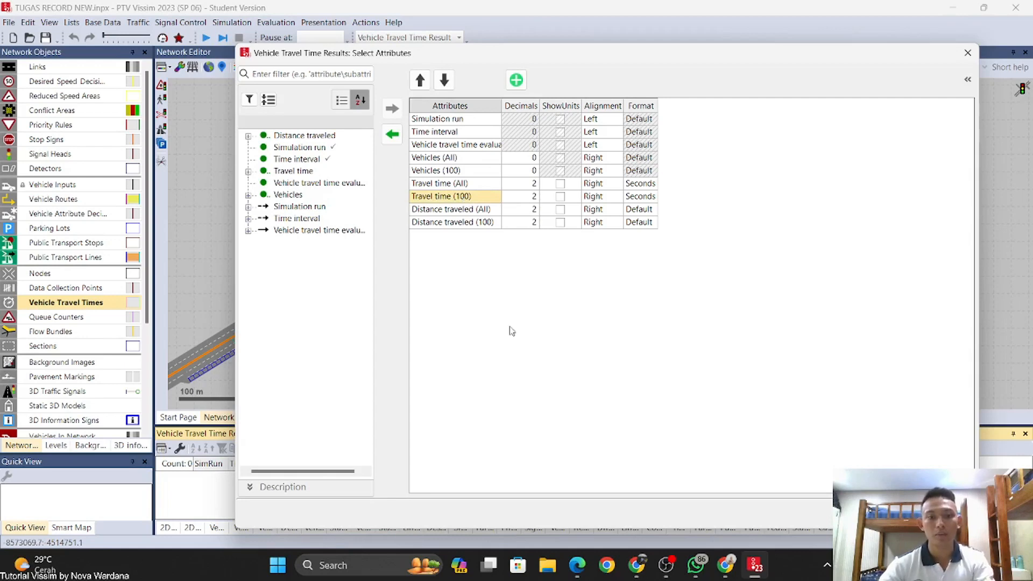
{"action": "left_click", "coordinate": [891, 513]}
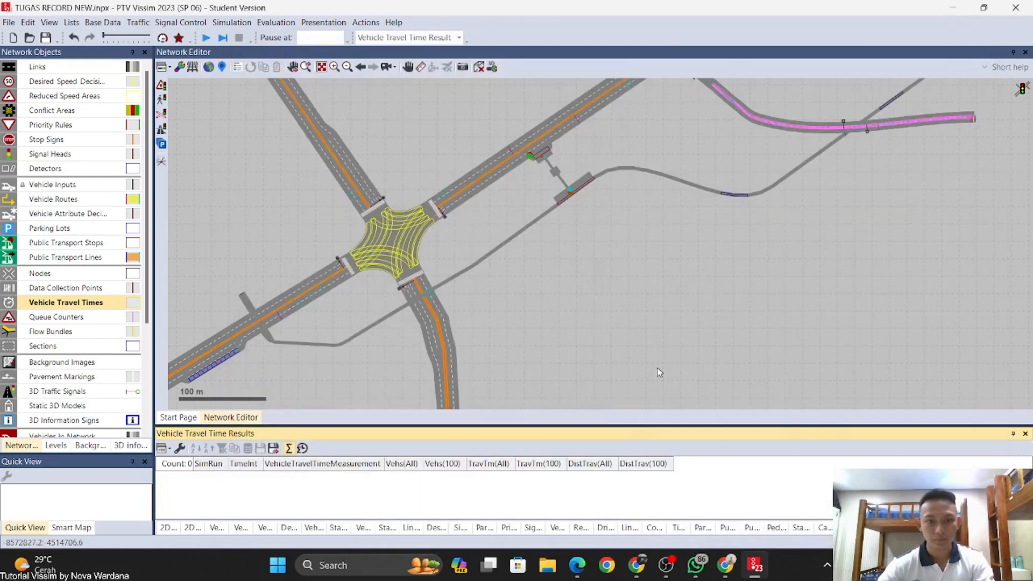
{"action": "left_click", "coordinate": [705, 299]}
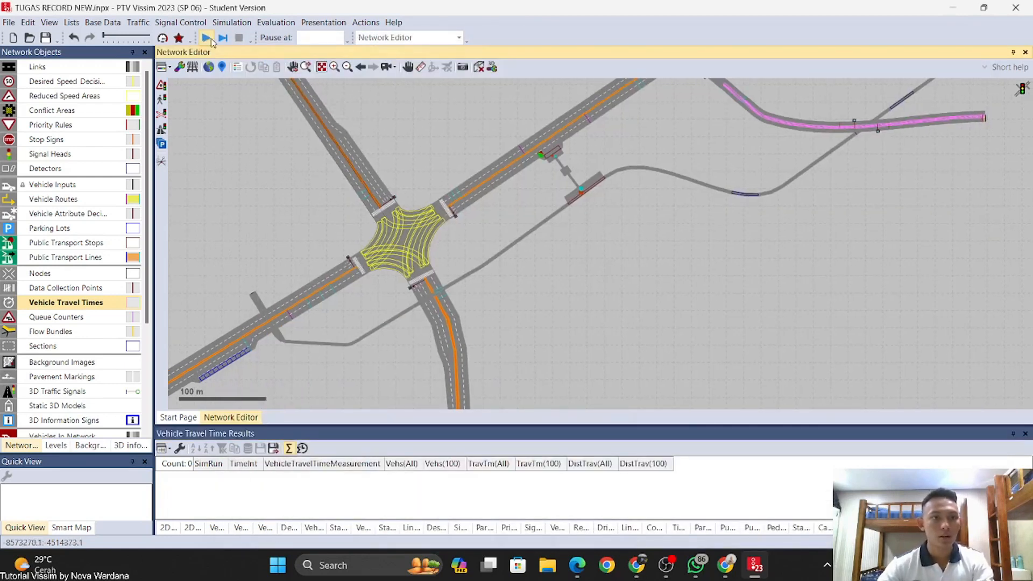
Step: Start the simulation run and switch the network view to 3D
{"action": "left_click", "coordinate": [206, 38]}
{"action": "left_click", "coordinate": [545, 287]}
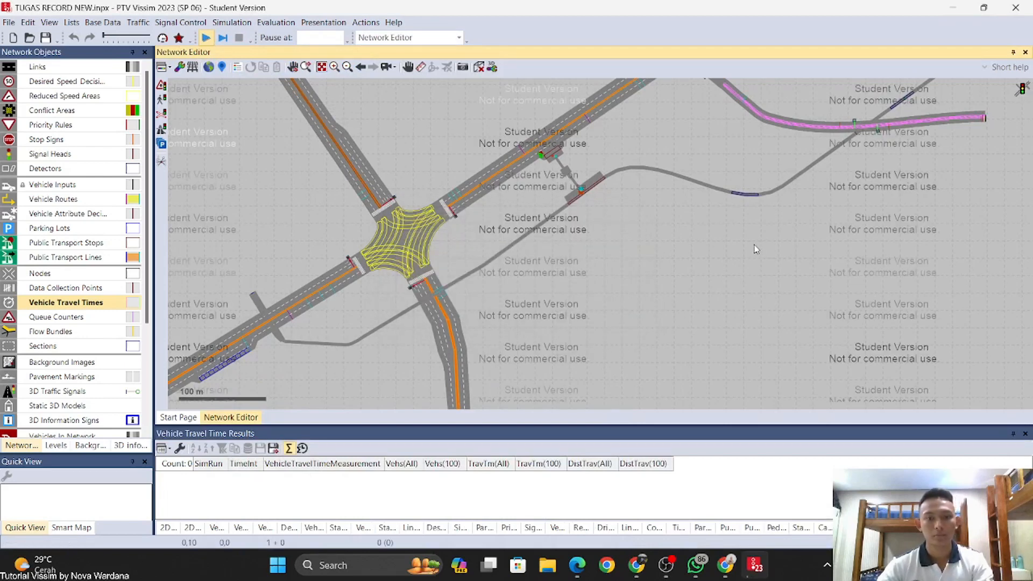
{"action": "left_click", "coordinate": [480, 67]}
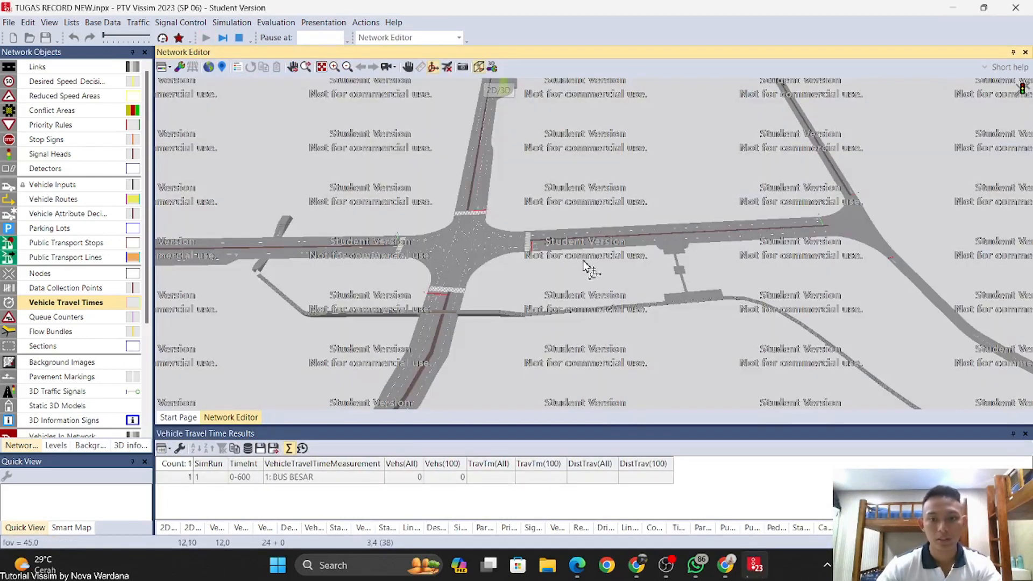
Step: Run the simulation briefly in quick mode to skip ahead, restoring the normal animated mode
{"action": "scroll", "coordinate": [583, 261], "scroll_direction": "up", "scroll_amount": 4}
{"action": "left_click_drag", "start_coordinate": [583, 260], "coordinate": [462, 253]}
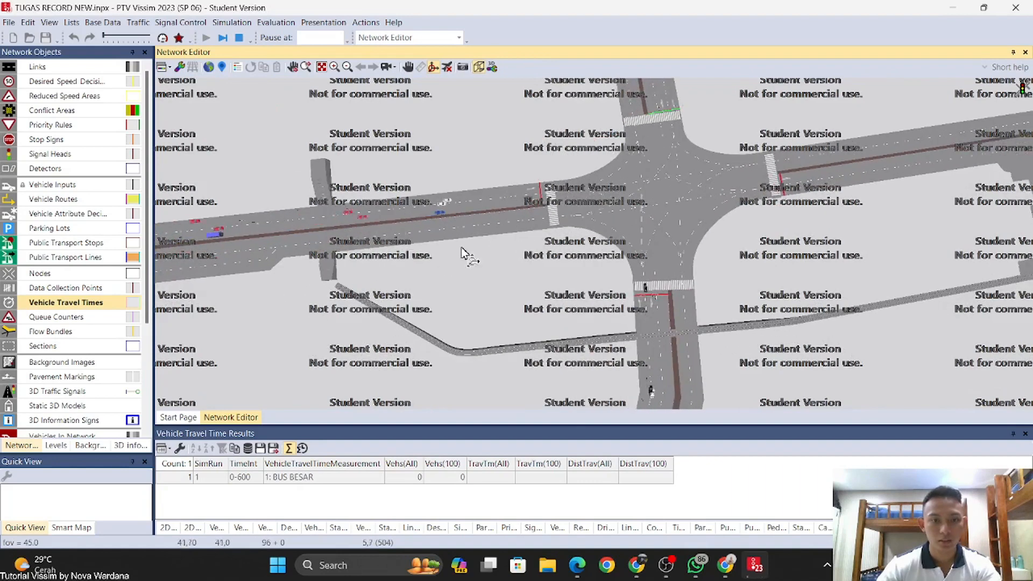
{"action": "scroll", "coordinate": [452, 254], "scroll_direction": "down", "scroll_amount": 2}
{"action": "left_click", "coordinate": [164, 39]}
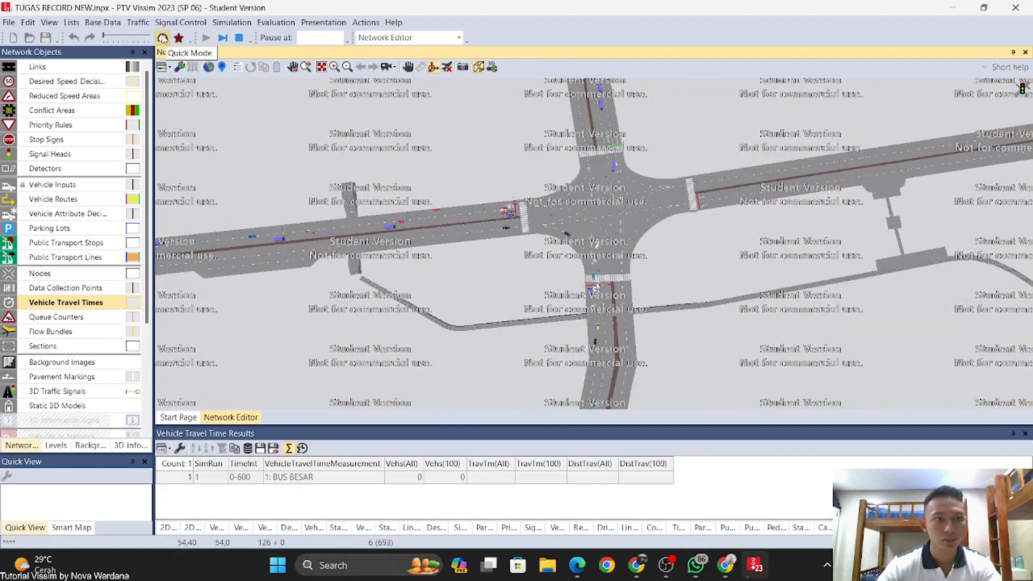
{"action": "left_click", "coordinate": [162, 38]}
Step: Examine the train at the platform and the walkway leading to the bus stop during the simulation
{"action": "left_click_drag", "start_coordinate": [742, 252], "coordinate": [511, 253]}
{"action": "left_click_drag", "start_coordinate": [677, 235], "coordinate": [687, 208]}
{"action": "scroll", "coordinate": [543, 291], "scroll_direction": "up", "scroll_amount": 3}
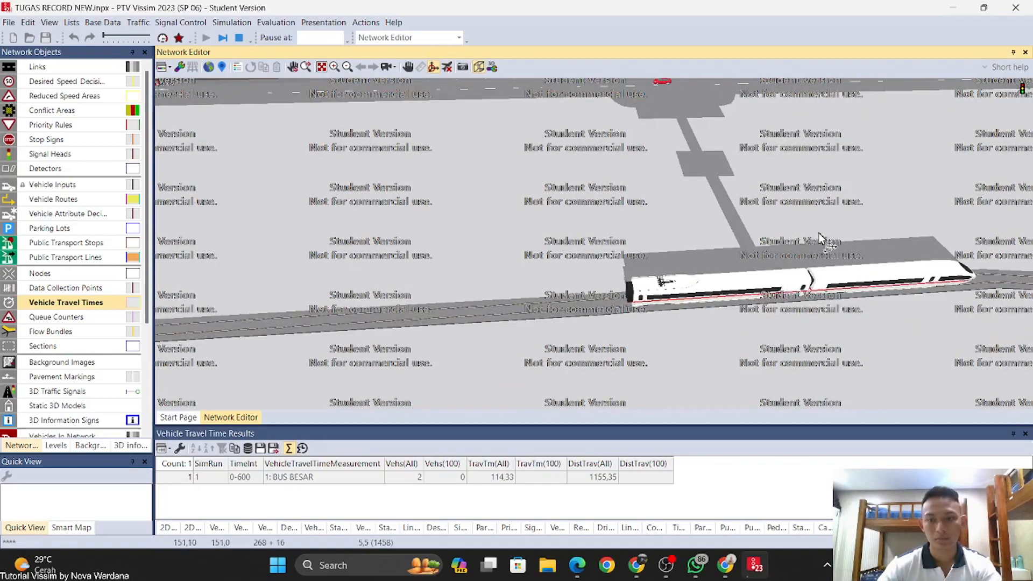
{"action": "scroll", "coordinate": [819, 233], "scroll_direction": "down", "scroll_amount": 1}
{"action": "left_click_drag", "start_coordinate": [813, 244], "coordinate": [741, 152]}
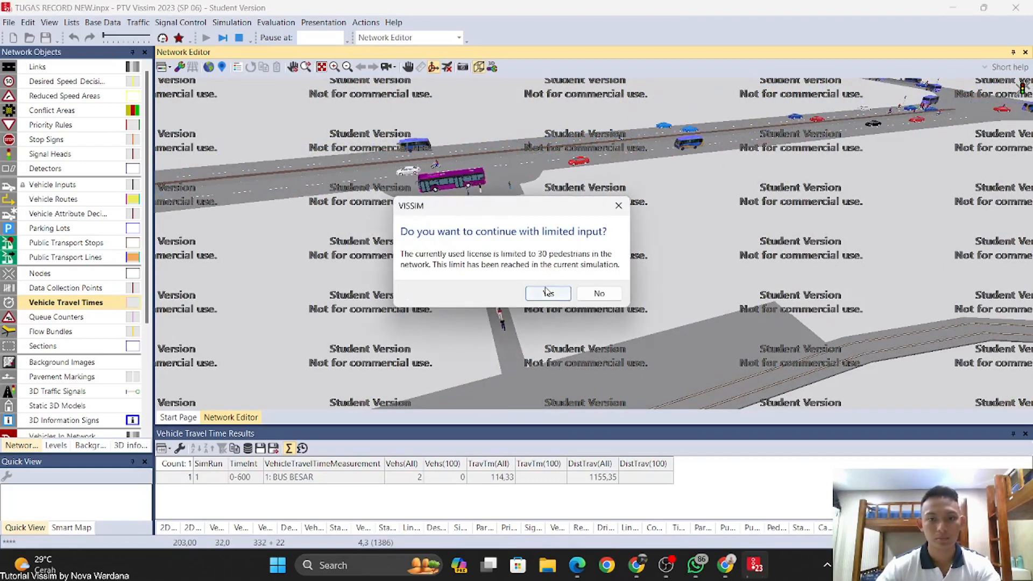
Step: Continue the simulation with limited pedestrian input and examine the passengers moving between the bus stop and the walkway
{"action": "left_click", "coordinate": [548, 293]}
{"action": "scroll", "coordinate": [447, 199], "scroll_direction": "up", "scroll_amount": 5}
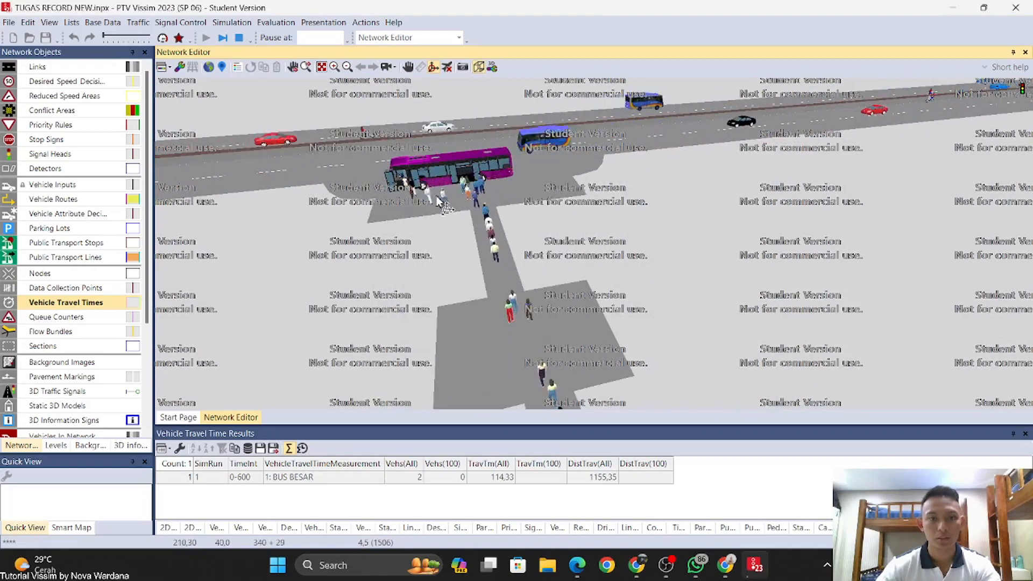
{"action": "left_click_drag", "start_coordinate": [439, 202], "coordinate": [463, 302]}
{"action": "scroll", "coordinate": [397, 234], "scroll_direction": "down", "scroll_amount": 4}
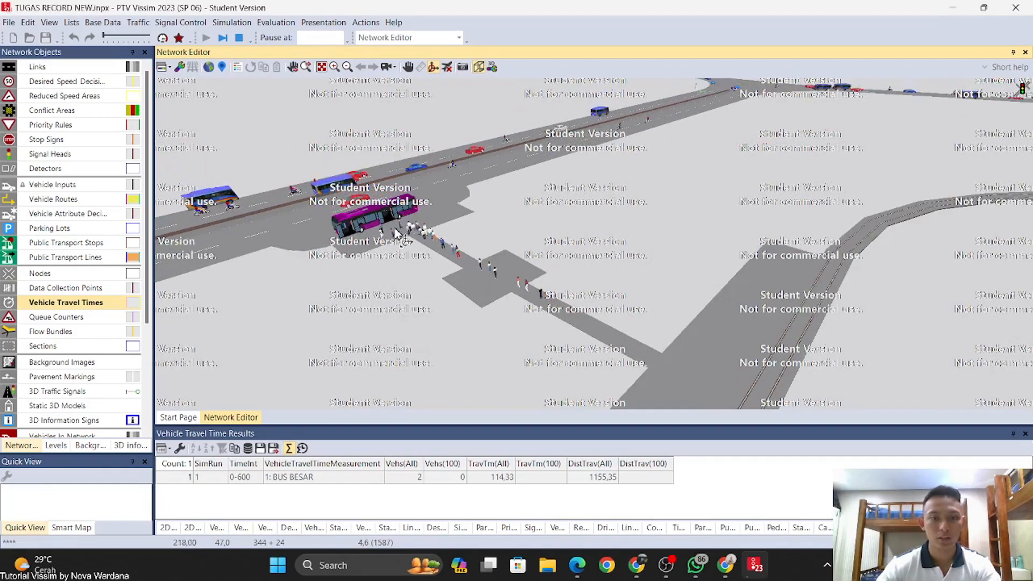
{"action": "left_click_drag", "start_coordinate": [369, 258], "coordinate": [340, 254]}
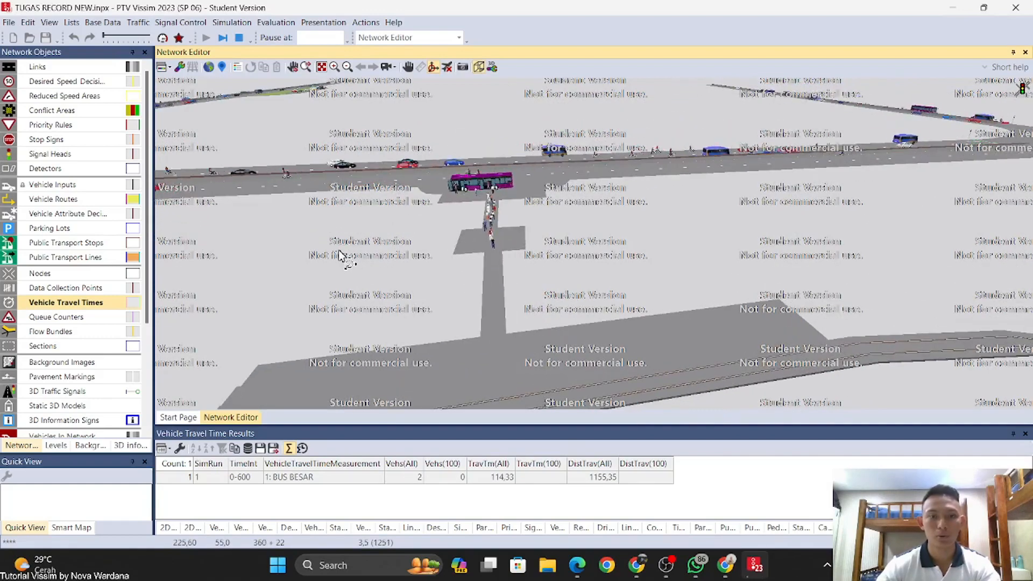
{"action": "scroll", "coordinate": [397, 231], "scroll_direction": "down", "scroll_amount": 3}
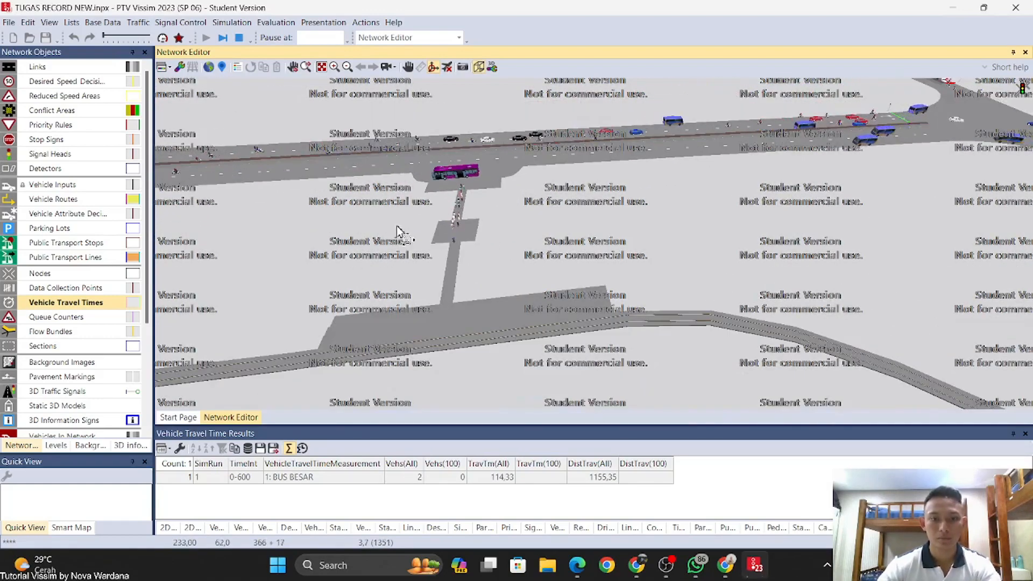
{"action": "left_click_drag", "start_coordinate": [398, 231], "coordinate": [439, 250]}
{"action": "scroll", "coordinate": [457, 247], "scroll_direction": "up", "scroll_amount": 5}
{"action": "scroll", "coordinate": [474, 220], "scroll_direction": "down", "scroll_amount": 3}
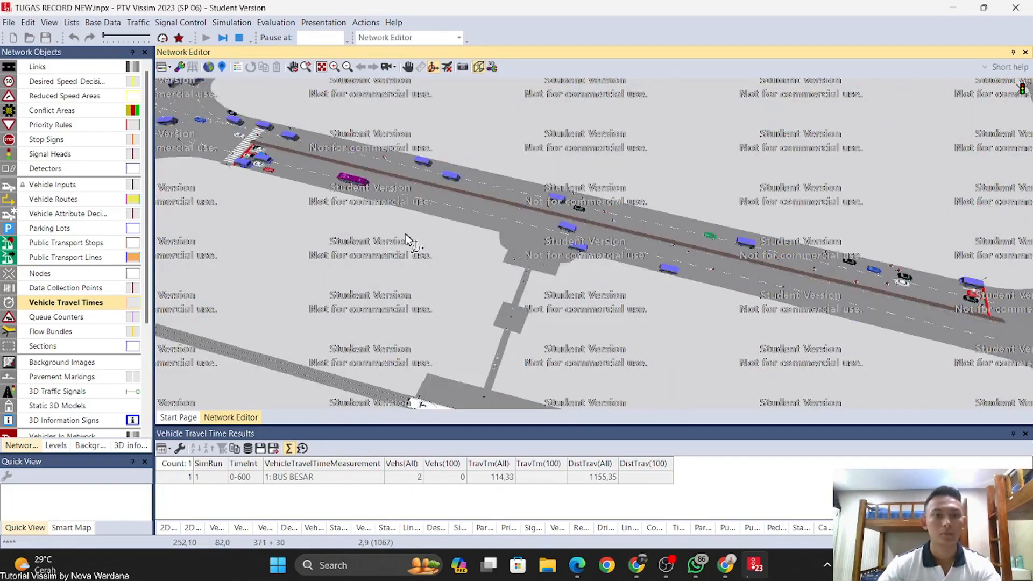
Step: Follow the purple bus through the four-way intersection to the end of its route and check the travel time results
{"action": "scroll", "coordinate": [409, 237], "scroll_direction": "down", "scroll_amount": 2}
{"action": "left_click_drag", "start_coordinate": [407, 218], "coordinate": [592, 288]}
{"action": "scroll", "coordinate": [518, 232], "scroll_direction": "up", "scroll_amount": 1}
{"action": "left_click_drag", "start_coordinate": [518, 231], "coordinate": [580, 266]}
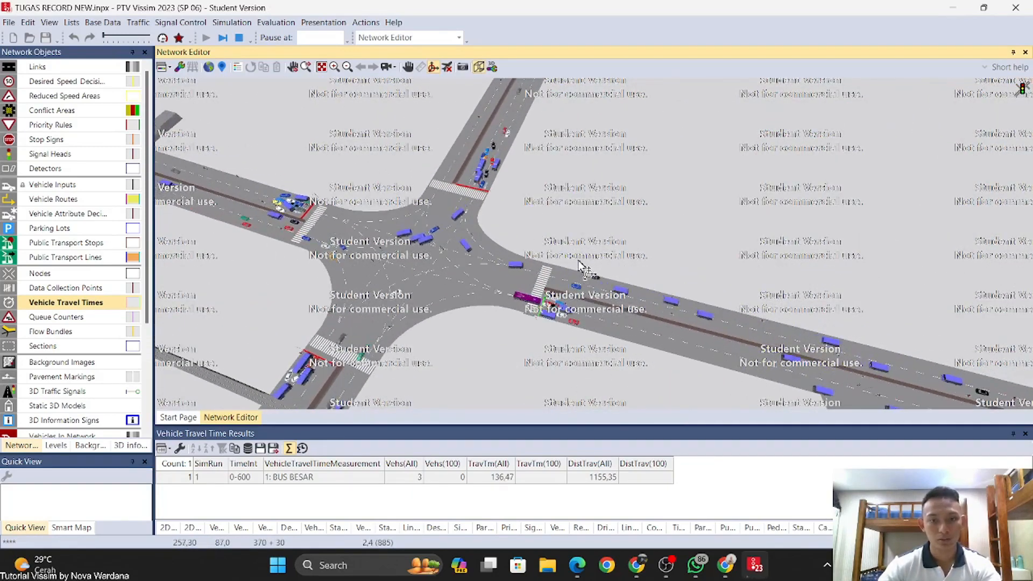
{"action": "scroll", "coordinate": [467, 228], "scroll_direction": "up", "scroll_amount": 1}
{"action": "left_click_drag", "start_coordinate": [467, 228], "coordinate": [476, 280]}
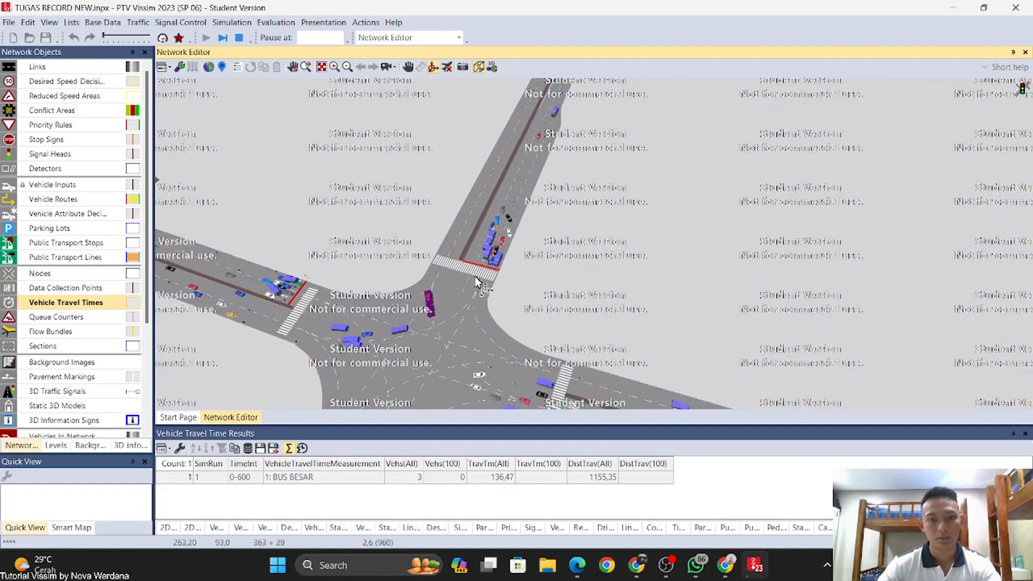
{"action": "left_click_drag", "start_coordinate": [515, 186], "coordinate": [470, 275]}
{"action": "left_click_drag", "start_coordinate": [583, 190], "coordinate": [531, 273]}
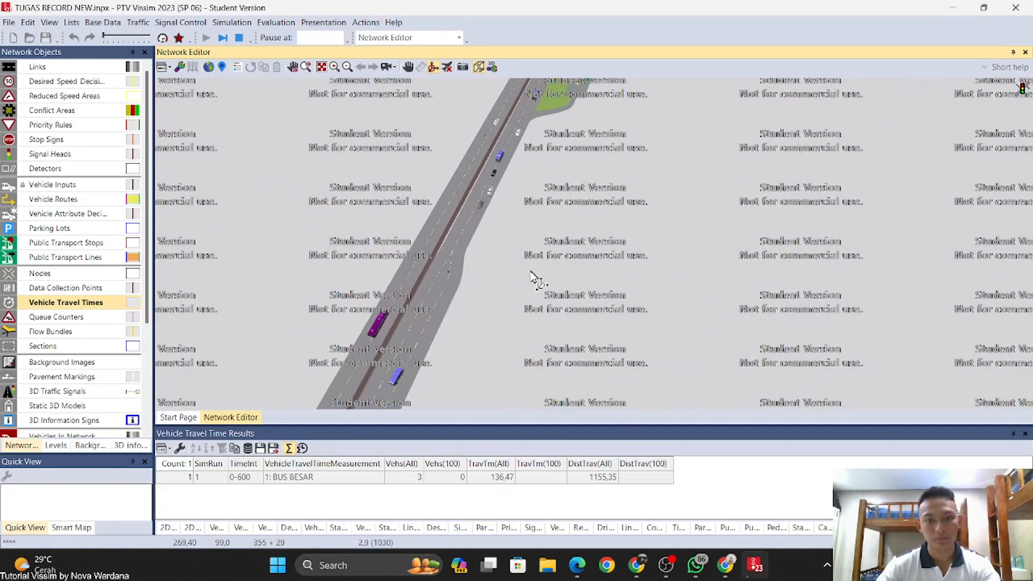
{"action": "scroll", "coordinate": [592, 274], "scroll_direction": "down", "scroll_amount": 2}
{"action": "scroll", "coordinate": [677, 211], "scroll_direction": "down", "scroll_amount": 1}
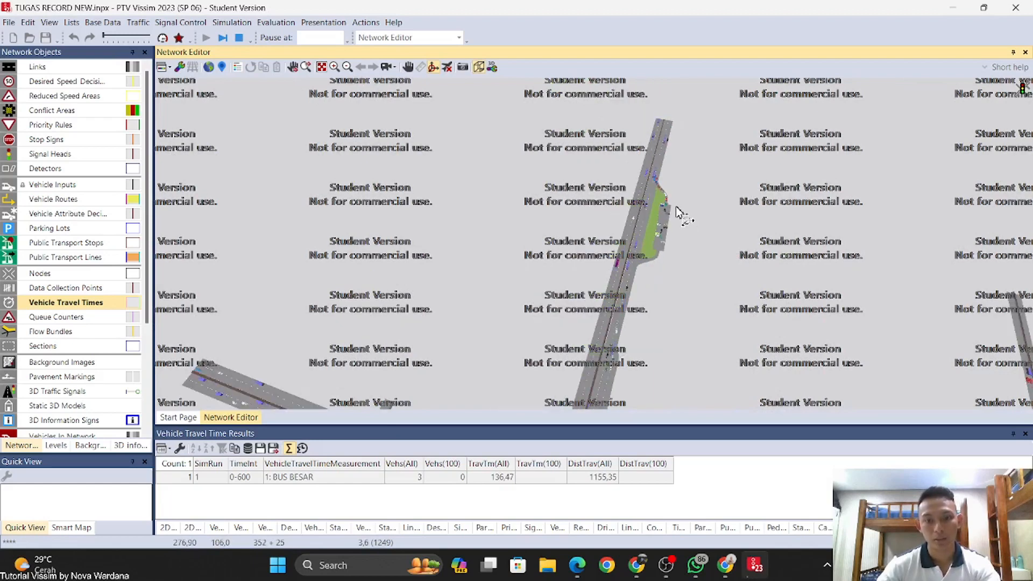
{"action": "scroll", "coordinate": [696, 138], "scroll_direction": "up", "scroll_amount": 2}
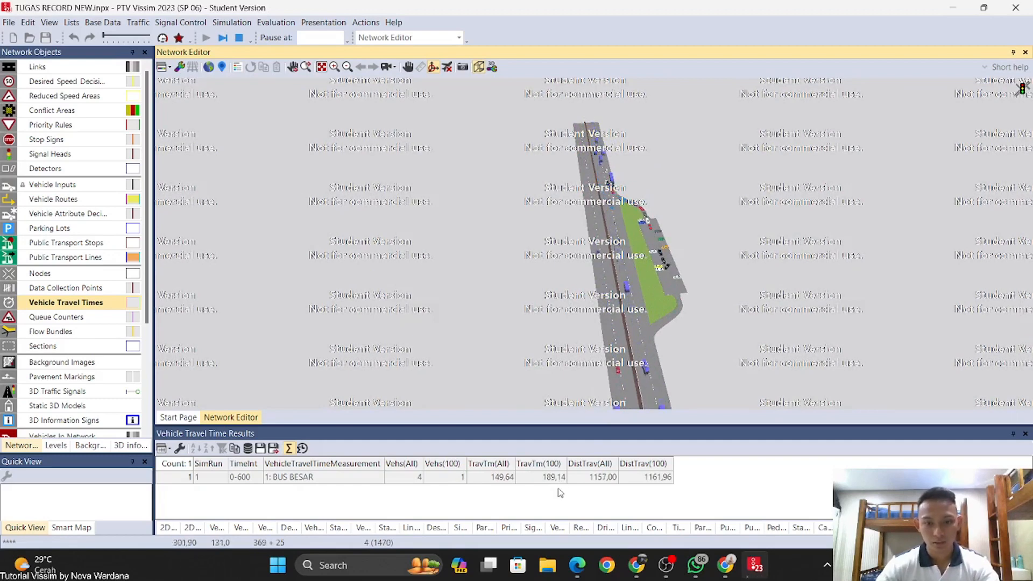
{"action": "scroll", "coordinate": [549, 272], "scroll_direction": "down", "scroll_amount": 5}
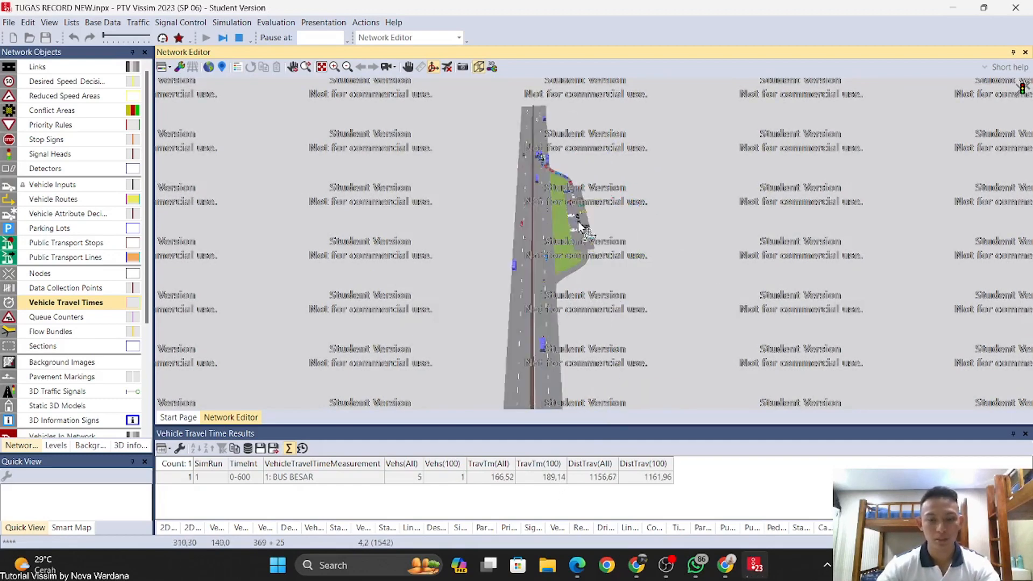
{"action": "scroll", "coordinate": [500, 284], "scroll_direction": "up", "scroll_amount": 4}
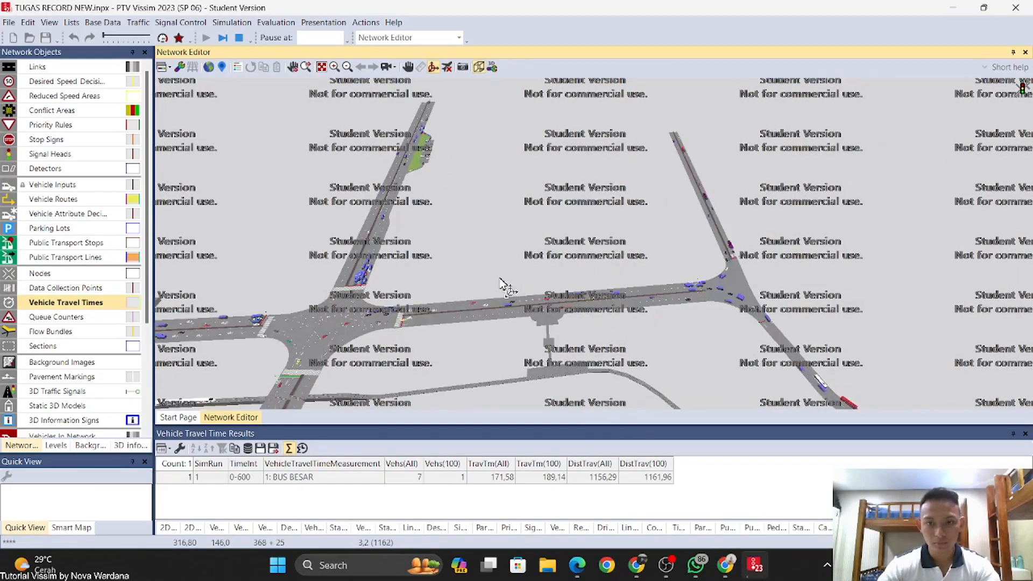
Step: Run the rest of the simulation in quick mode and close its warning message
{"action": "left_click", "coordinate": [163, 40]}
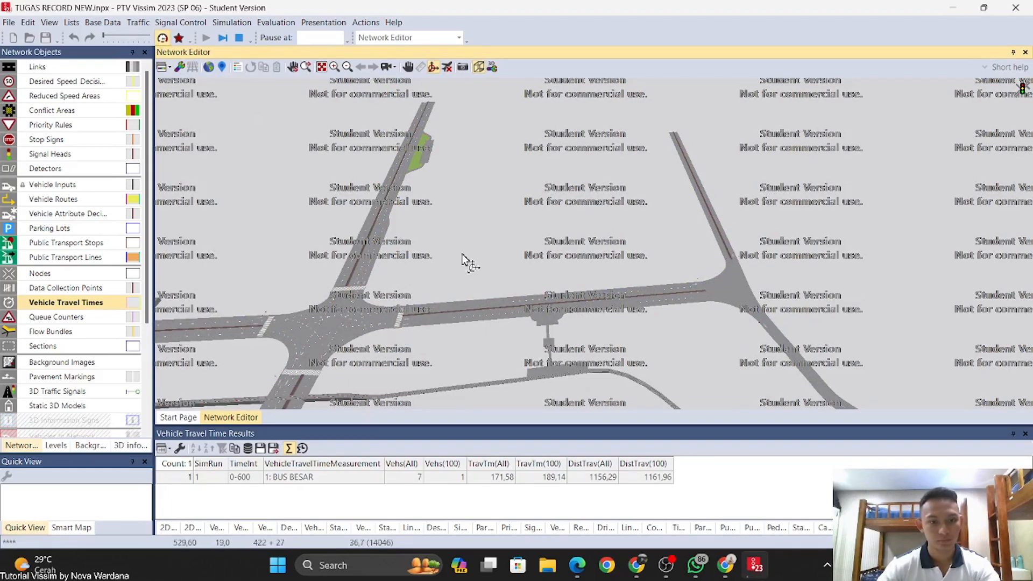
{"action": "key", "text": "ctrl+d"}
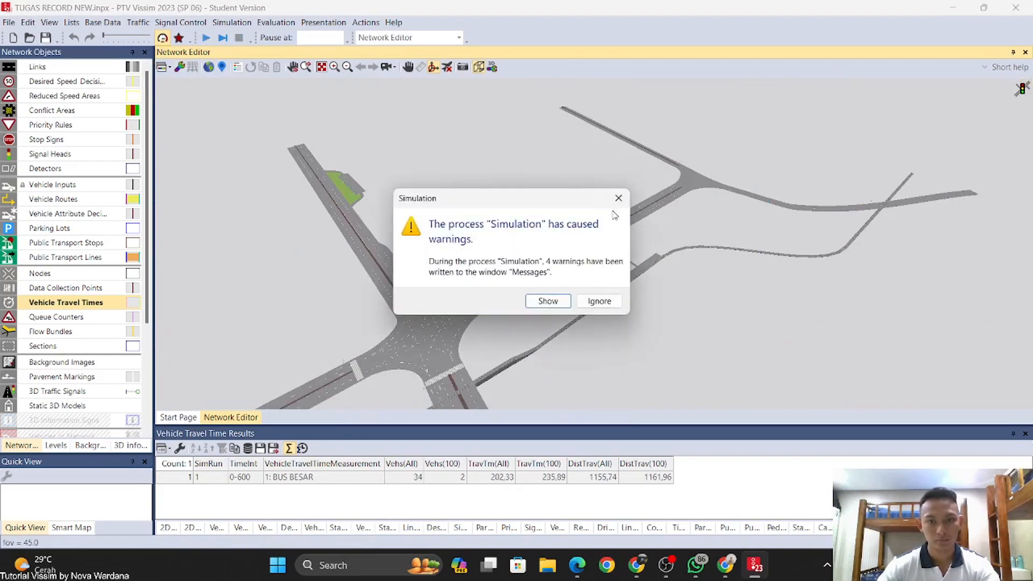
{"action": "left_click", "coordinate": [617, 198]}
{"action": "left_click_drag", "start_coordinate": [627, 219], "coordinate": [480, 377]}
{"action": "scroll", "coordinate": [587, 288], "scroll_direction": "up", "scroll_amount": 3}
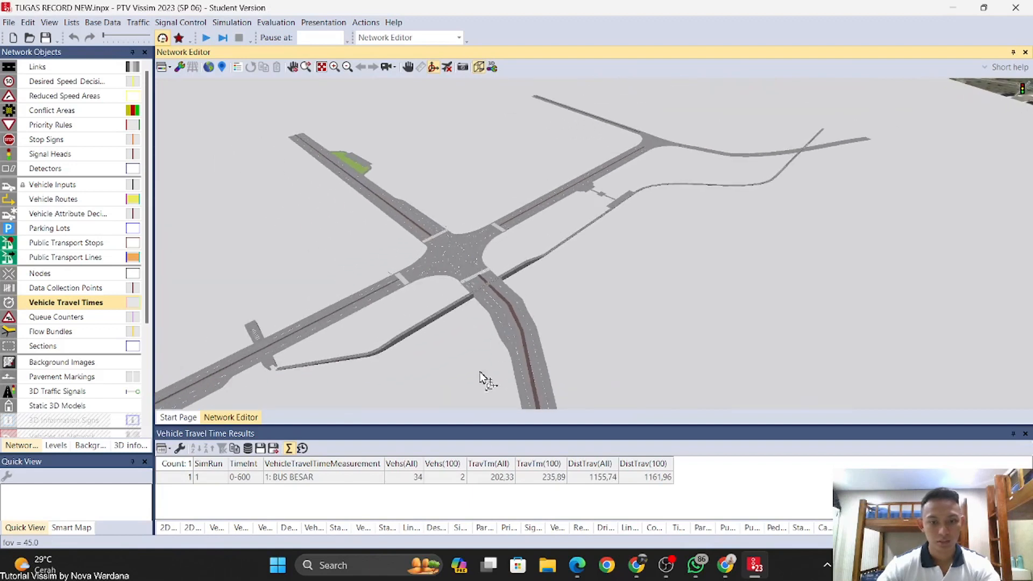
Step: Review the BUS BESAR vehicle counts, travel times and distances in the travel time results against the network
{"action": "left_click", "coordinate": [445, 482]}
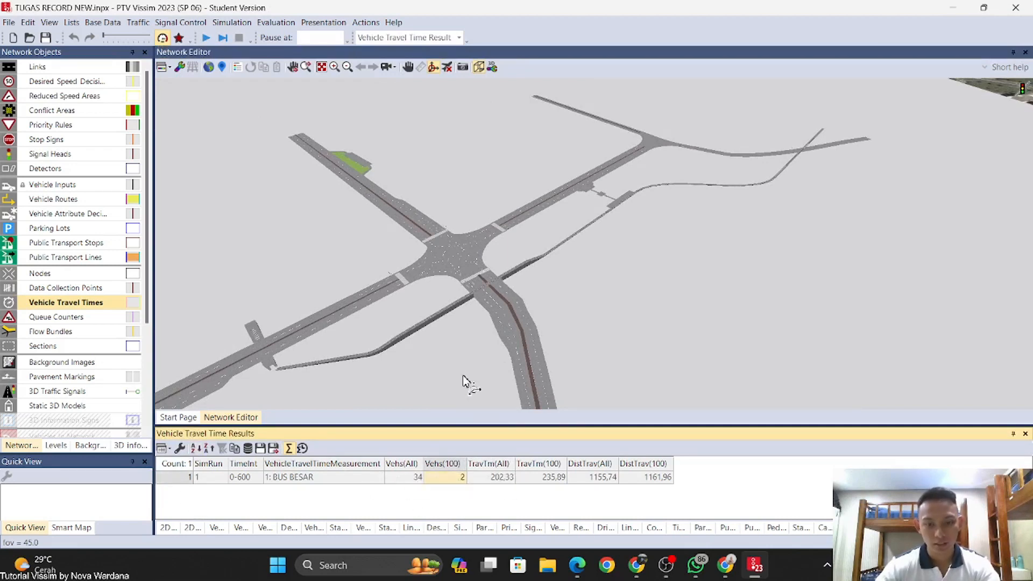
{"action": "left_click_drag", "start_coordinate": [463, 376], "coordinate": [416, 369]}
{"action": "left_click_drag", "start_coordinate": [549, 394], "coordinate": [524, 404]}
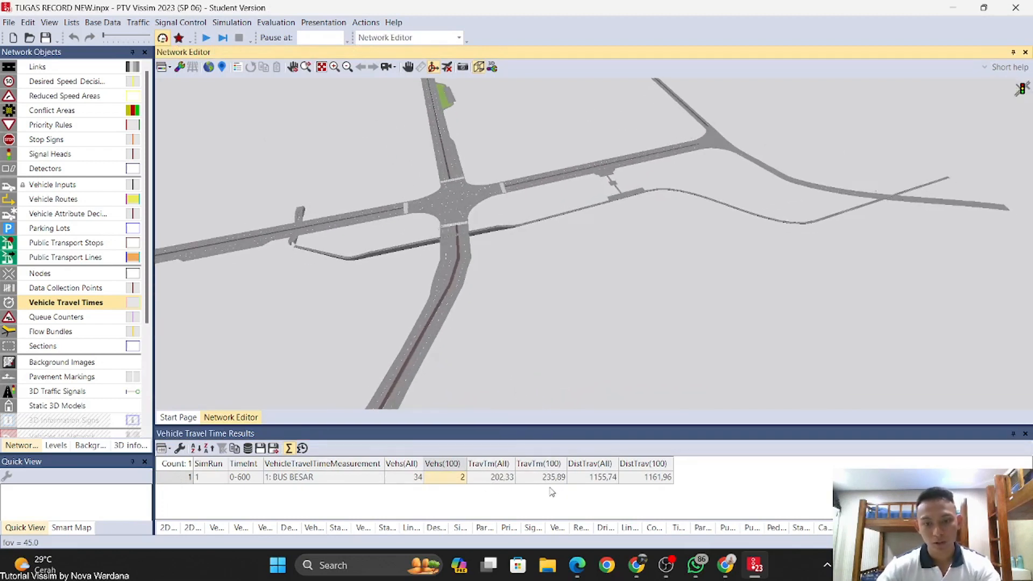
{"action": "left_click_drag", "start_coordinate": [550, 348], "coordinate": [616, 303]}
Step: Return the network view to 2D and disable quick mode
{"action": "left_click", "coordinate": [479, 67]}
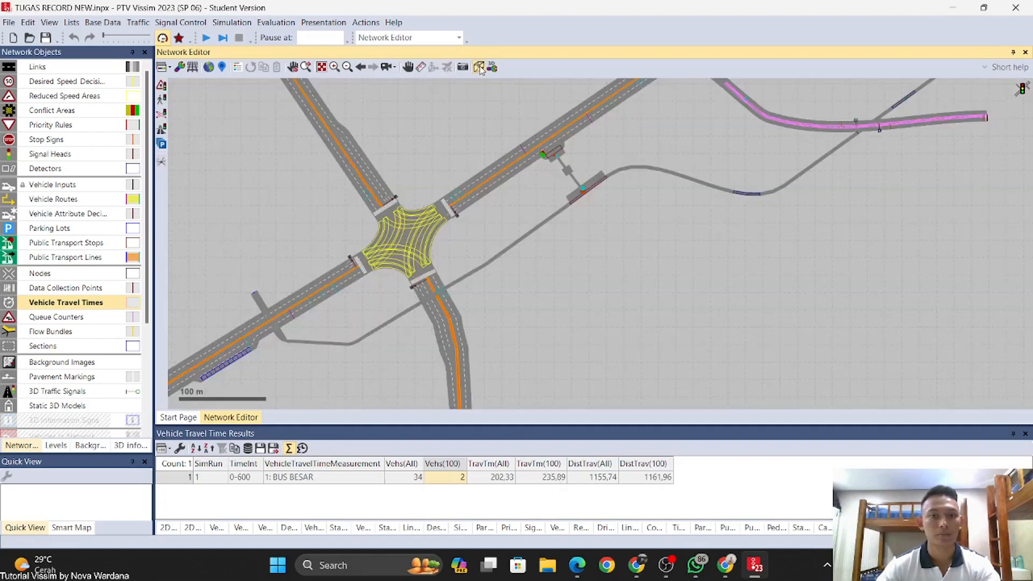
{"action": "left_click_drag", "start_coordinate": [553, 153], "coordinate": [421, 212]}
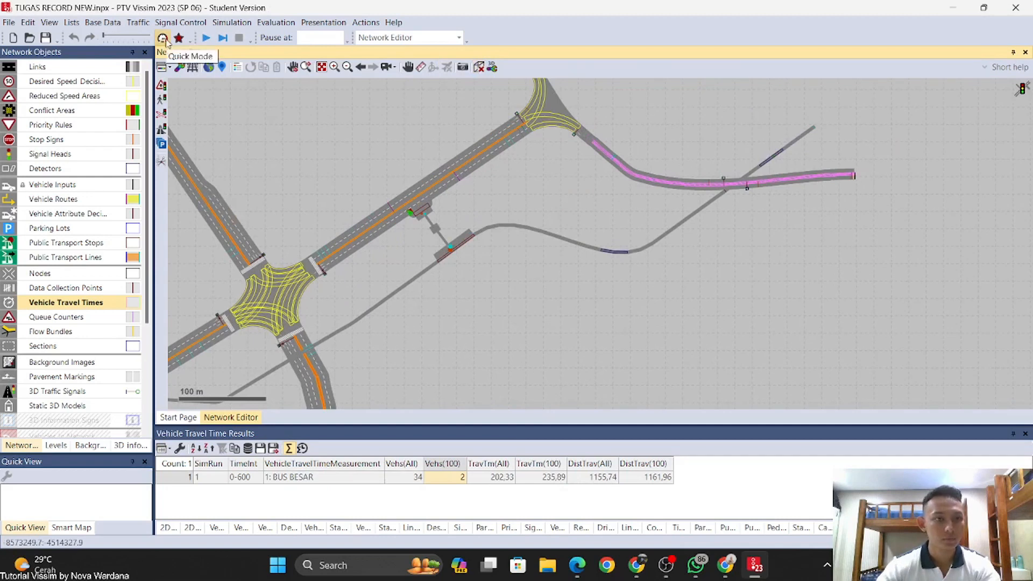
{"action": "left_click", "coordinate": [163, 39]}
{"action": "left_click_drag", "start_coordinate": [348, 164], "coordinate": [470, 157]}
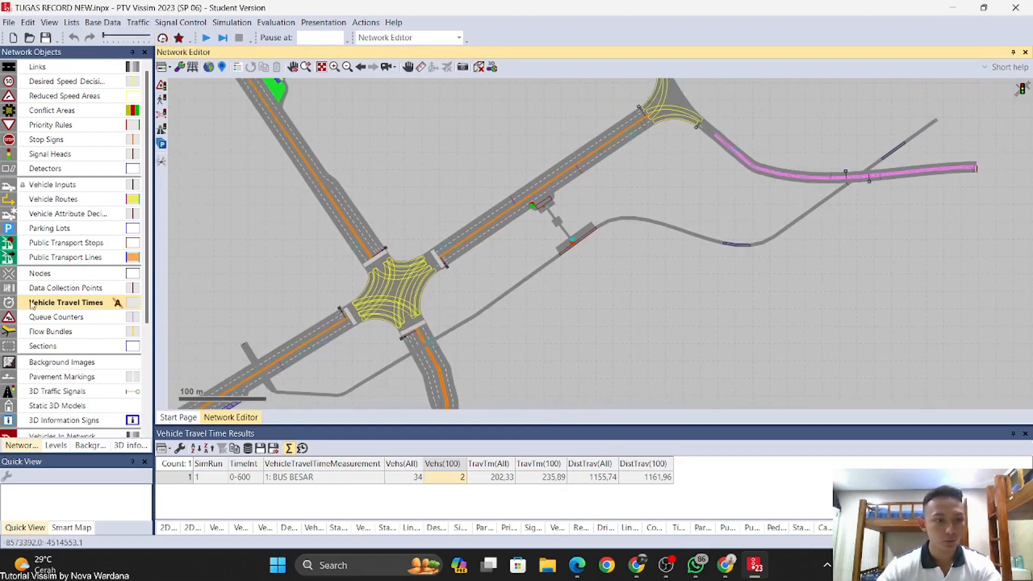
{"action": "left_click_drag", "start_coordinate": [334, 286], "coordinate": [464, 206]}
{"action": "left_click_drag", "start_coordinate": [353, 184], "coordinate": [275, 211]}
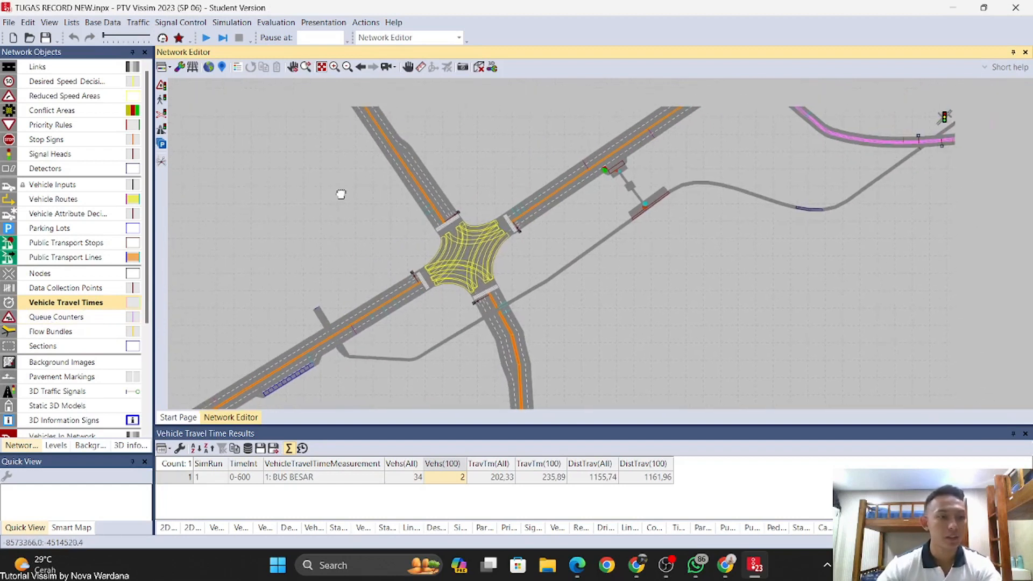
Step: Place a queue counter on link 29: Pendekat Barat at the stop line before the crosswalk, at position about 138.5
{"action": "left_click", "coordinate": [83, 318]}
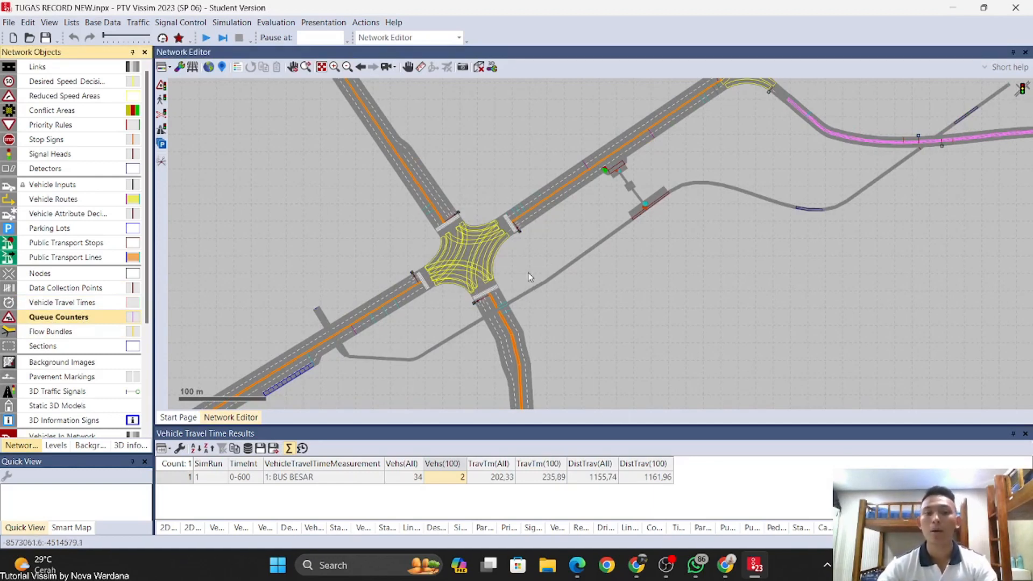
{"action": "scroll", "coordinate": [399, 270], "scroll_direction": "up", "scroll_amount": 6}
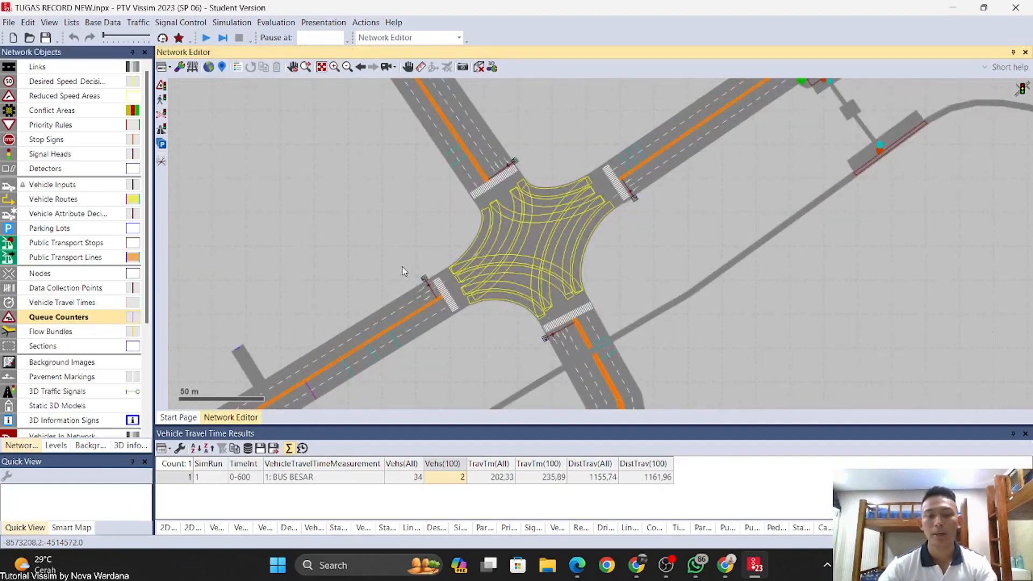
{"action": "scroll", "coordinate": [570, 189], "scroll_direction": "up", "scroll_amount": 4}
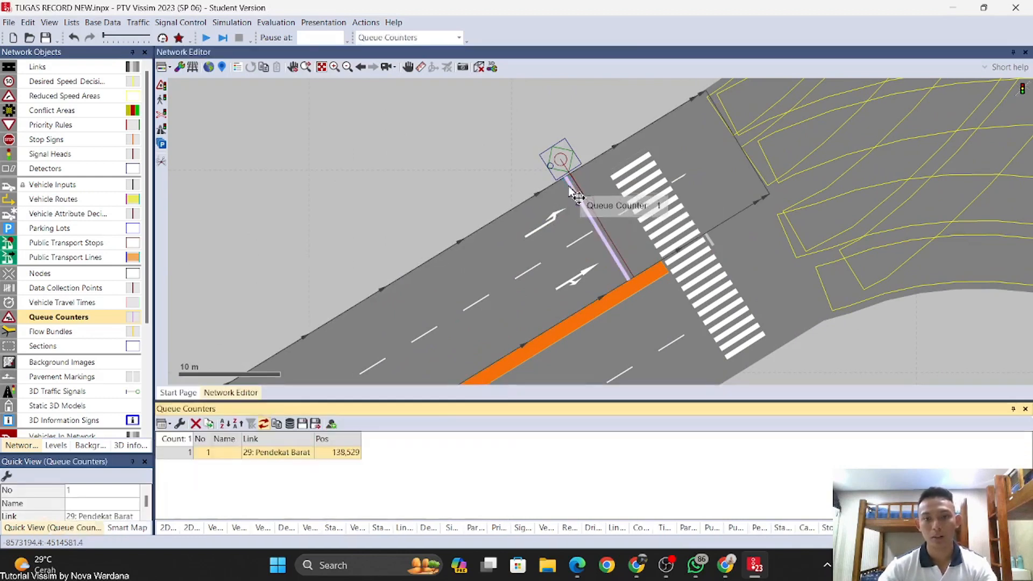
Step: Name the queue counter on link 29: Pendekat Barat as BARAT
{"action": "left_click", "coordinate": [231, 453]}
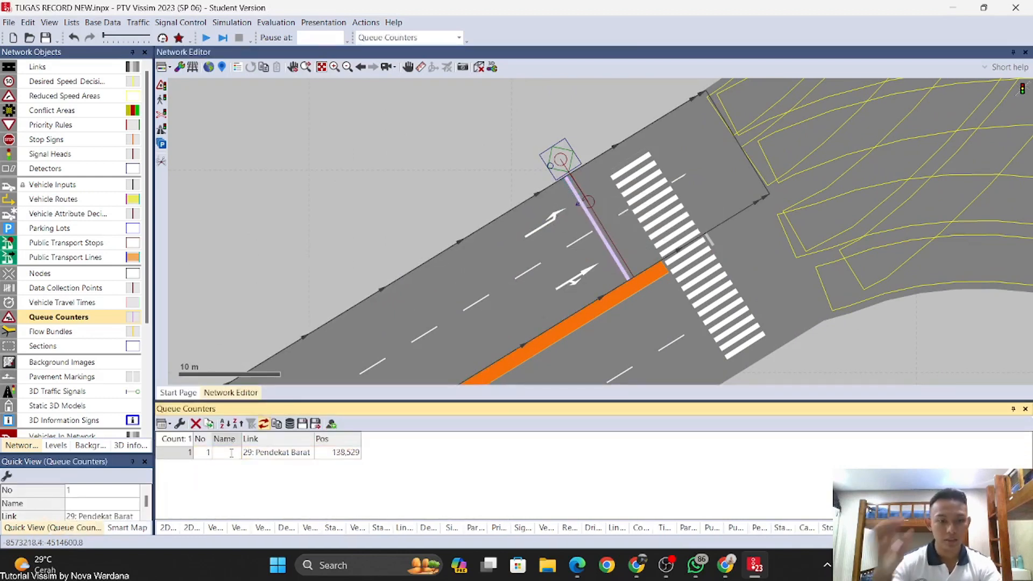
{"action": "type", "text": "BARAT"}
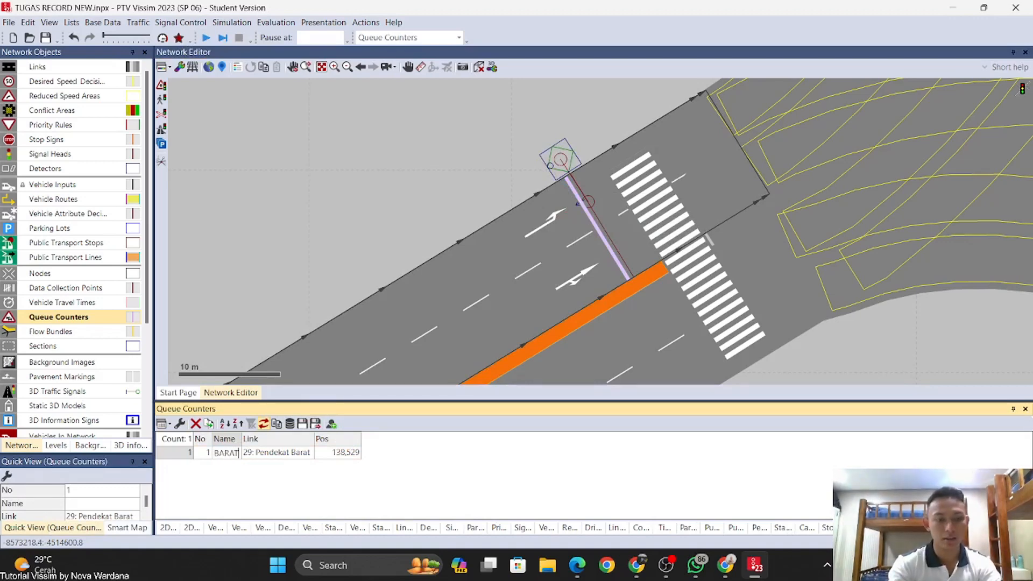
{"action": "key", "text": "Return"}
Step: Place a queue counter at the stop line of link 4: Pendekat Utara, at position about 90.4, and name it UTARA
{"action": "scroll", "coordinate": [366, 153], "scroll_direction": "down", "scroll_amount": 4}
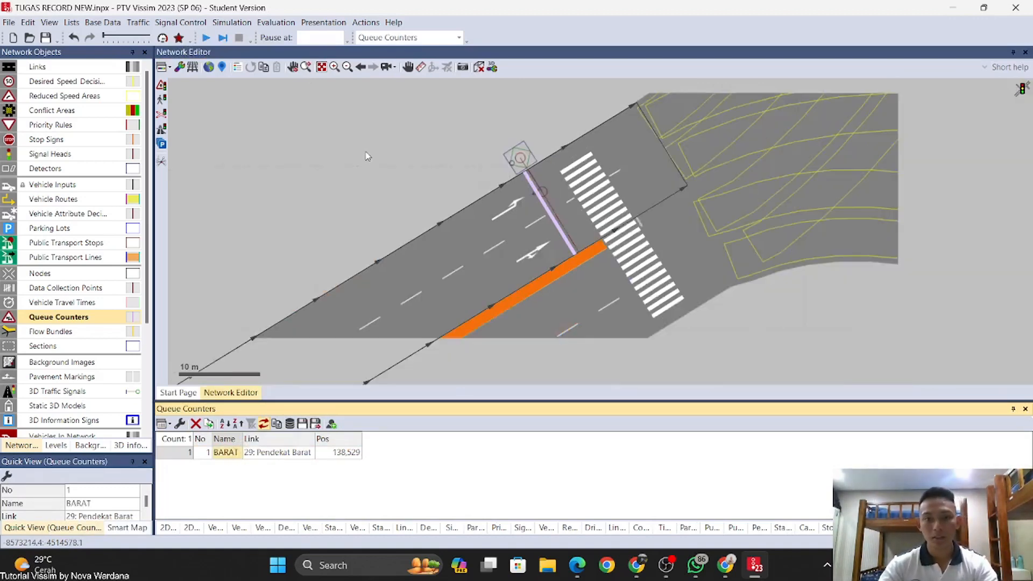
{"action": "left_click_drag", "start_coordinate": [552, 182], "coordinate": [505, 335]}
{"action": "left_click_drag", "start_coordinate": [525, 199], "coordinate": [515, 312]}
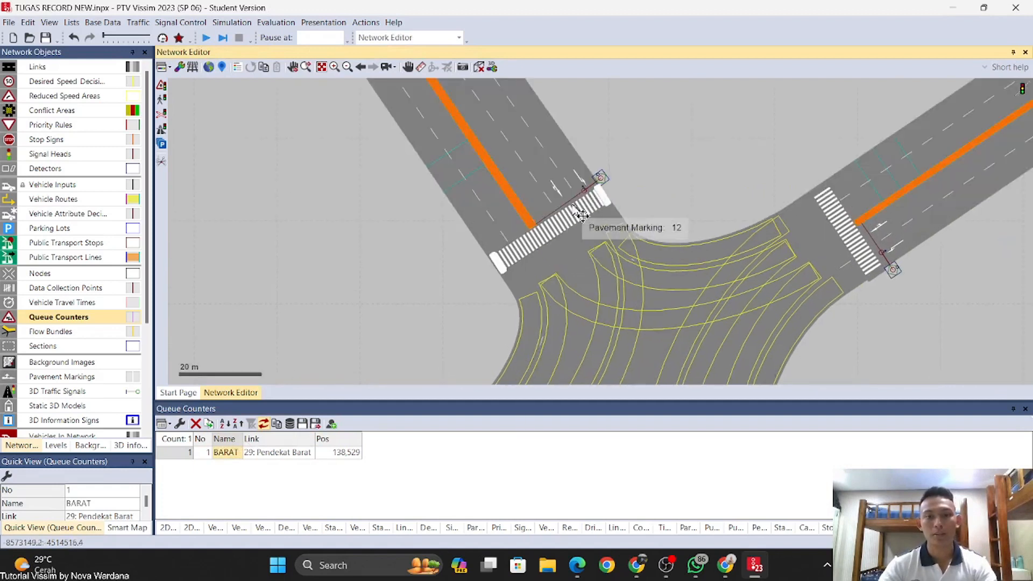
{"action": "right_click", "coordinate": [578, 195], "text": "ctrl"}
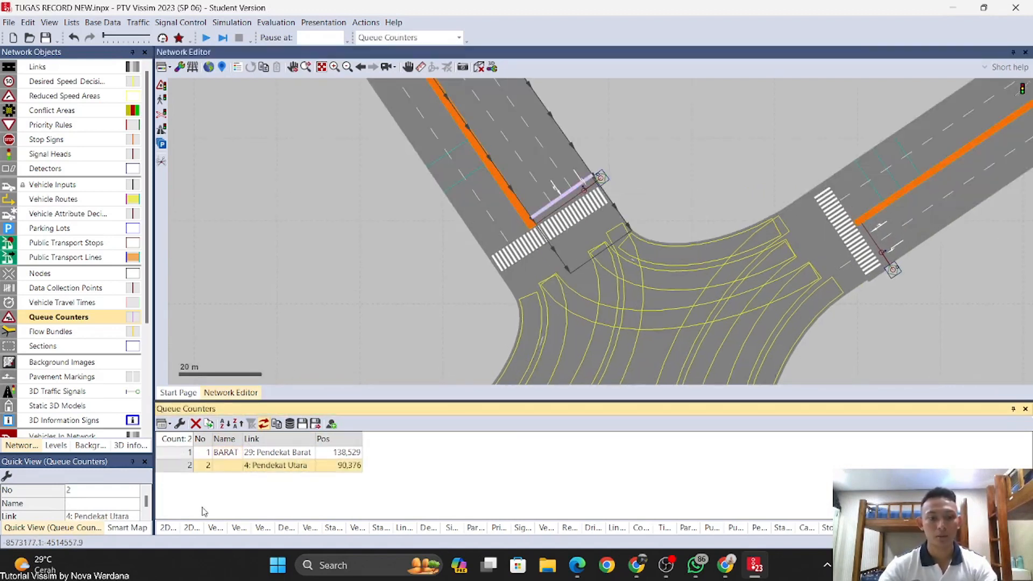
{"action": "left_click", "coordinate": [225, 467]}
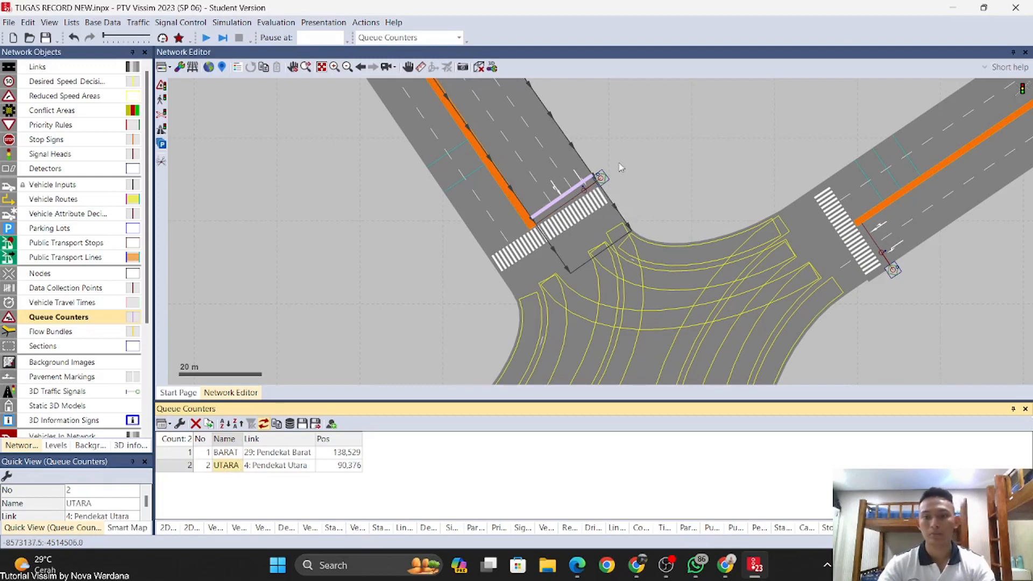
Step: Place a queue counter at the stop line of link 8 on the east approach, at position about 287.1, and name it TIMUR
{"action": "left_click_drag", "start_coordinate": [640, 174], "coordinate": [464, 205]}
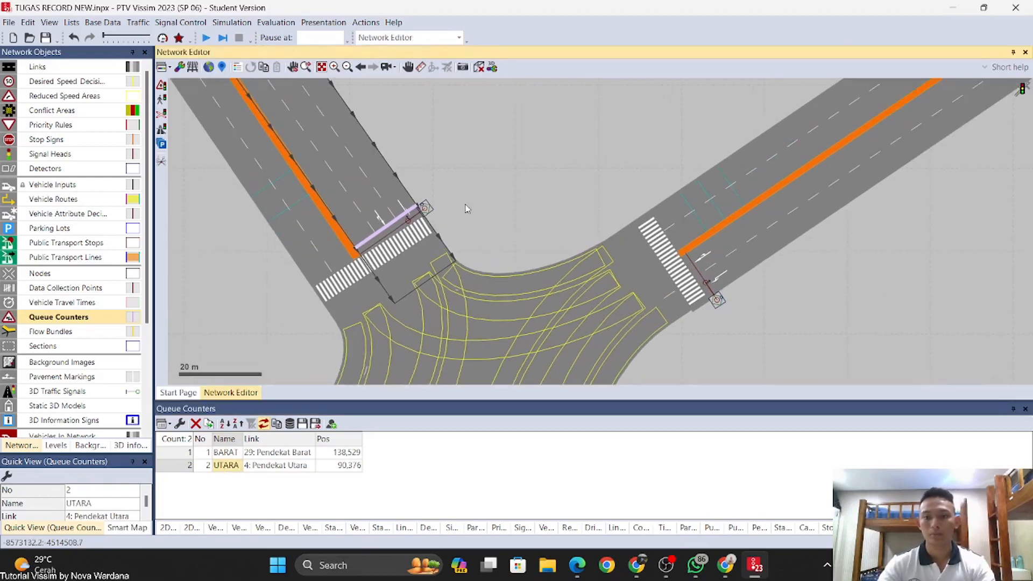
{"action": "right_click", "coordinate": [704, 278]}
{"action": "double_click", "coordinate": [223, 478]}
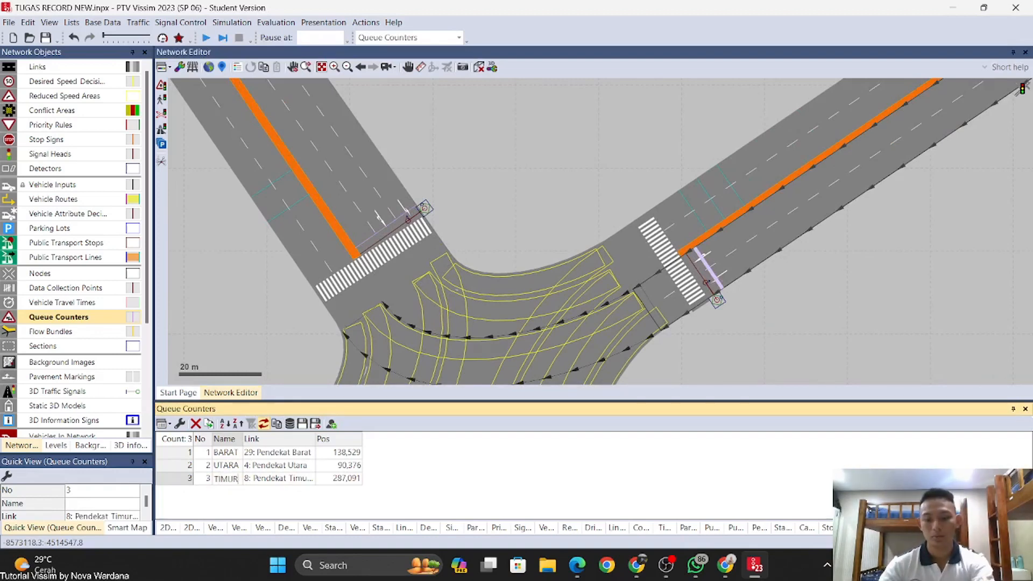
Step: Place a queue counter at the stop line of link 9: Pendekat Selatan, at position about 82.9, and name it SELATAN
{"action": "left_click_drag", "start_coordinate": [756, 304], "coordinate": [555, 50]}
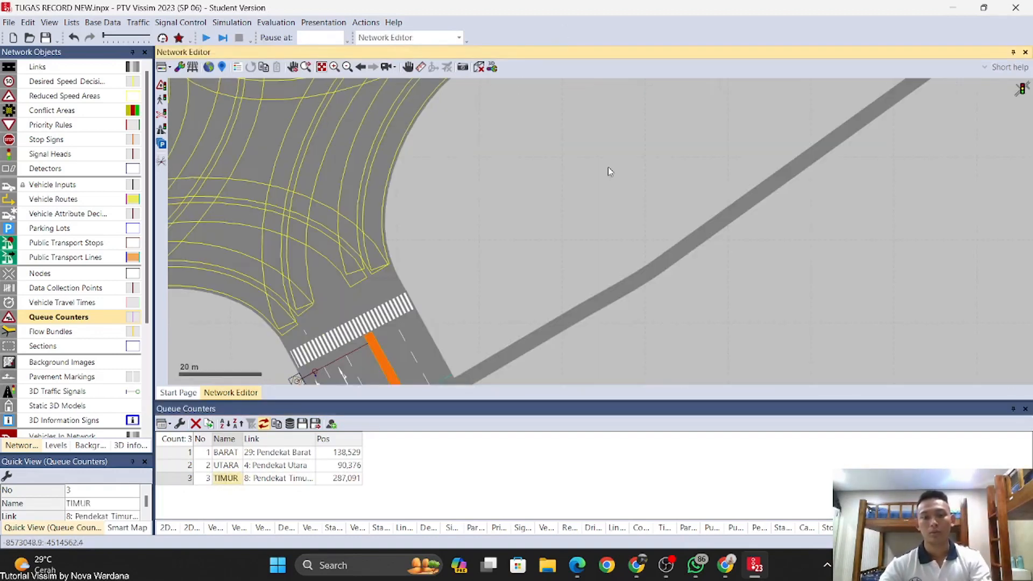
{"action": "left_click_drag", "start_coordinate": [600, 290], "coordinate": [699, 73]}
{"action": "scroll", "coordinate": [514, 234], "scroll_direction": "up", "scroll_amount": 2}
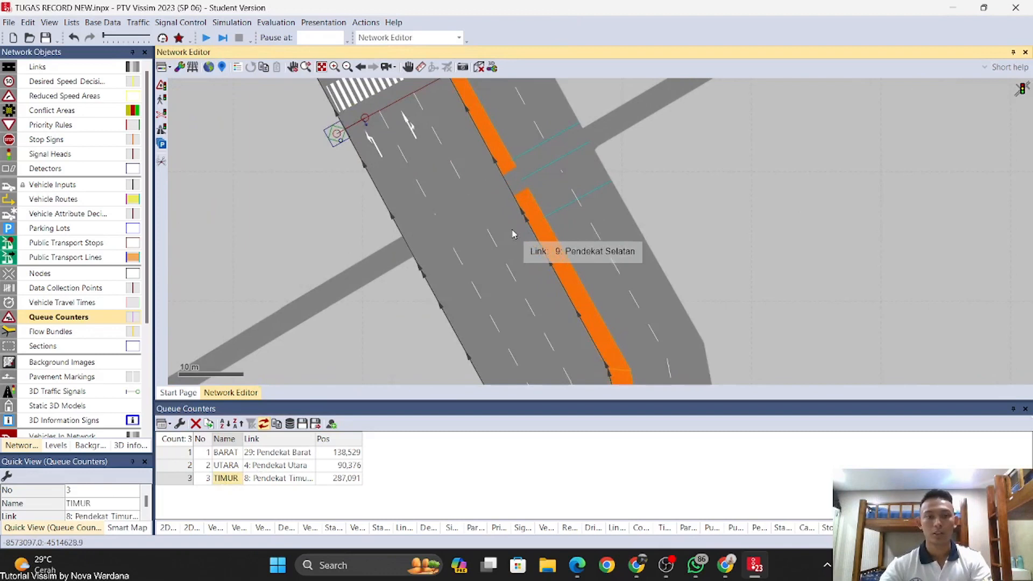
{"action": "right_click", "coordinate": [382, 118], "text": "ctrl"}
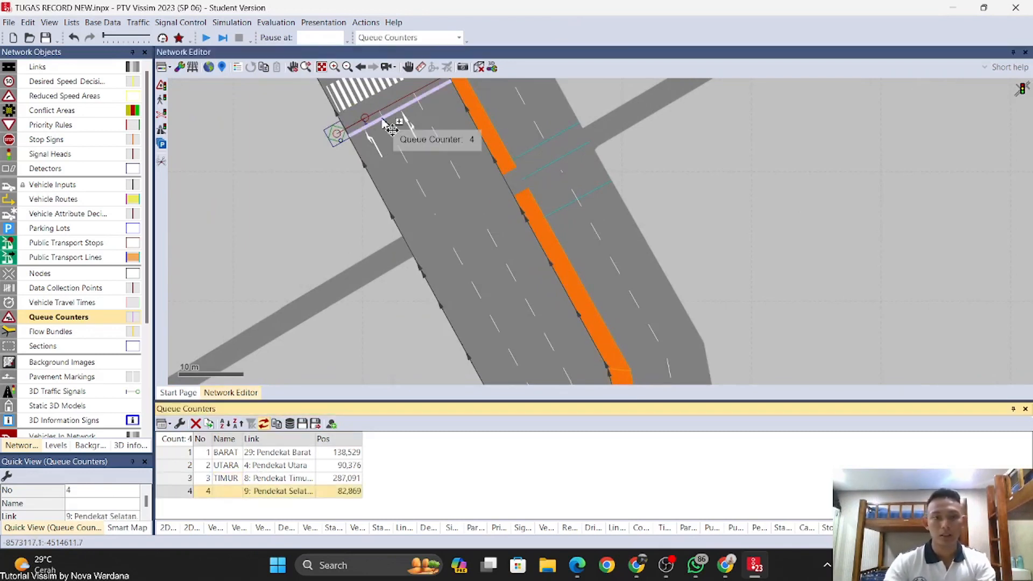
{"action": "left_click", "coordinate": [227, 492]}
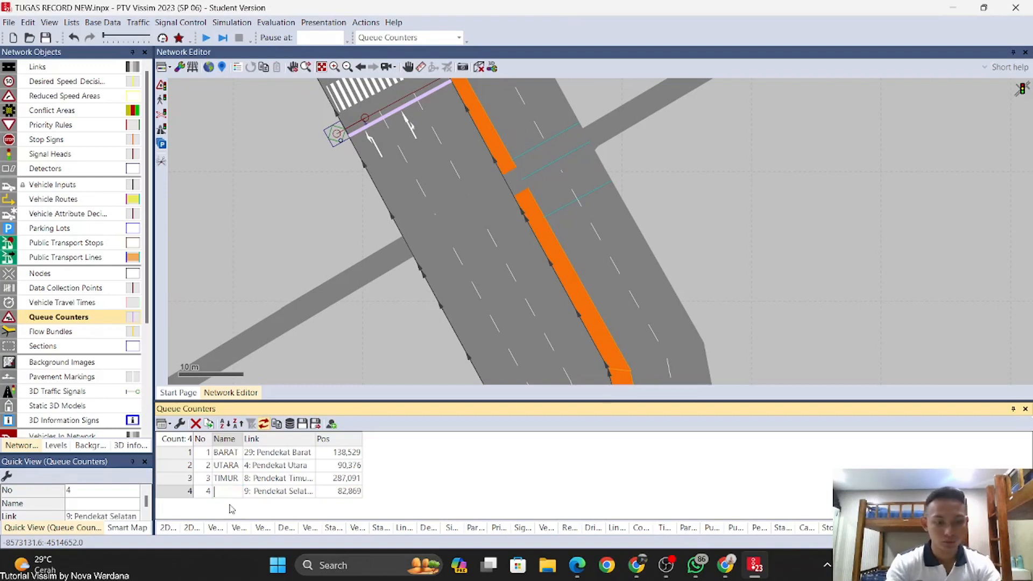
{"action": "key", "text": "Return"}
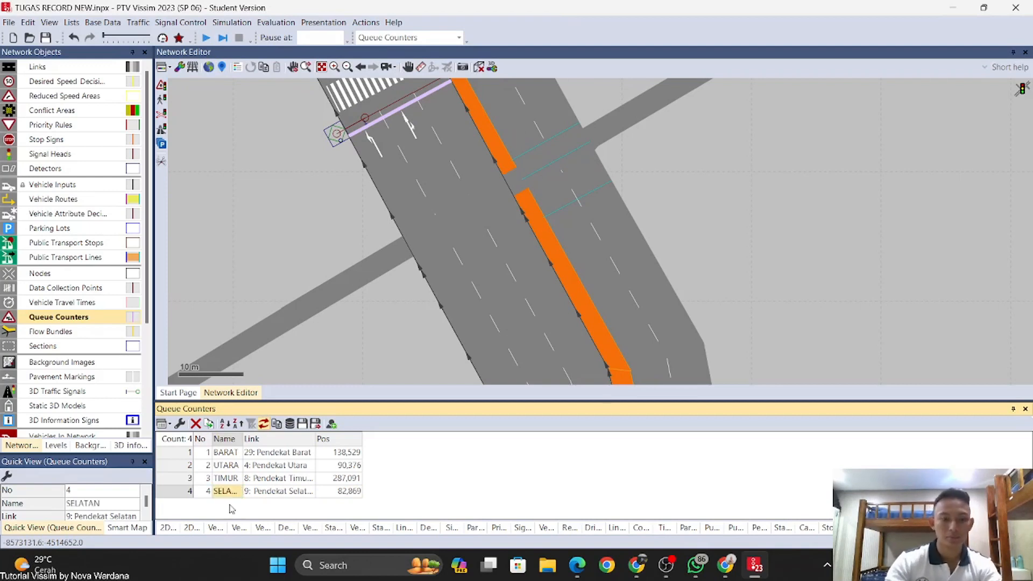
Step: Place a queue counter on link 18 just before the signal head at the rail crossing, at position about 124.1, and name it SELATAN2
{"action": "scroll", "coordinate": [740, 248], "scroll_direction": "down", "scroll_amount": 8}
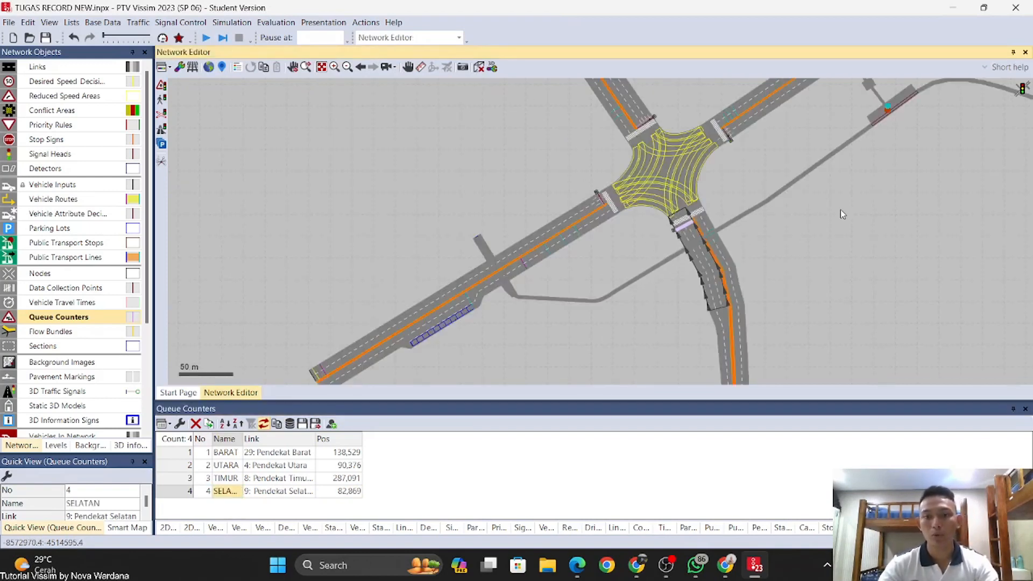
{"action": "left_click_drag", "start_coordinate": [980, 180], "coordinate": [514, 307]}
{"action": "left_click_drag", "start_coordinate": [649, 225], "coordinate": [498, 292]}
{"action": "scroll", "coordinate": [655, 219], "scroll_direction": "up", "scroll_amount": 5}
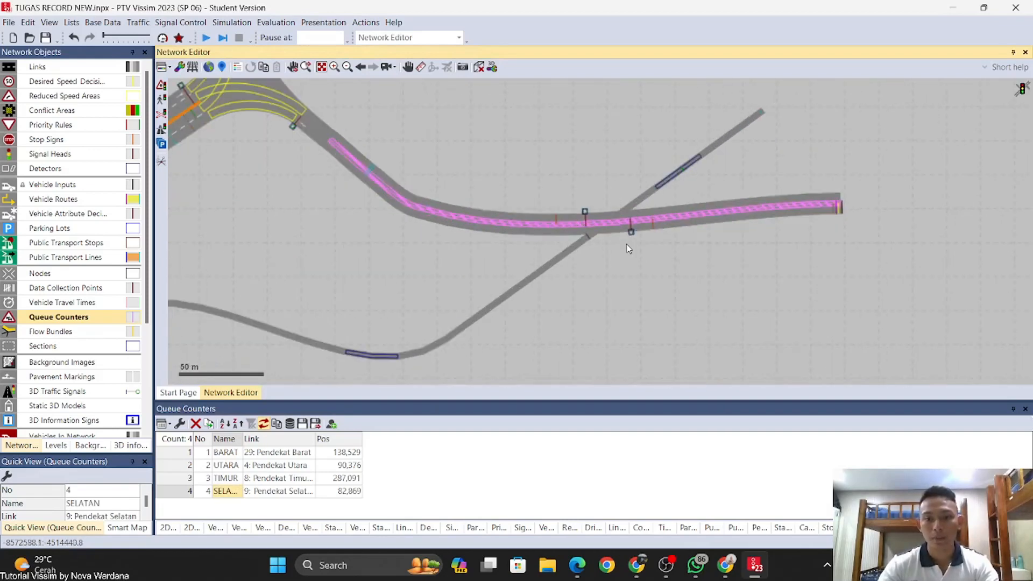
{"action": "scroll", "coordinate": [621, 240], "scroll_direction": "up", "scroll_amount": 3}
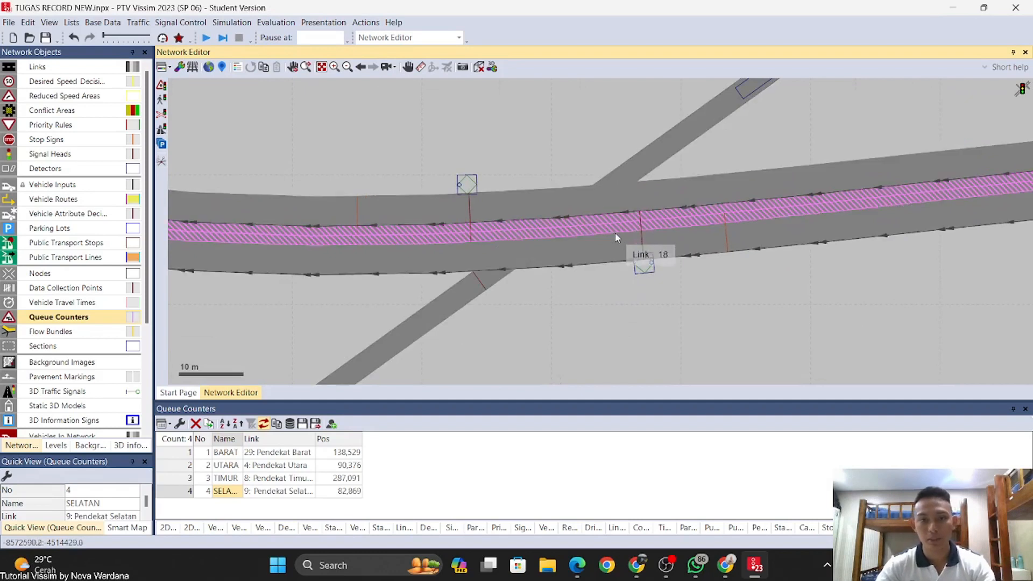
{"action": "right_click", "coordinate": [652, 242], "text": "ctrl"}
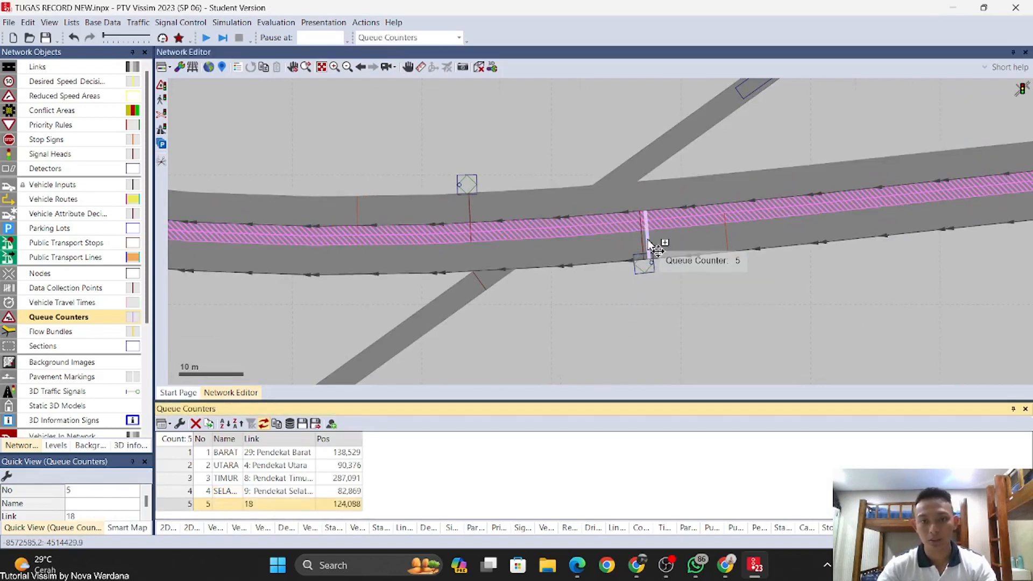
{"action": "left_click", "coordinate": [228, 504]}
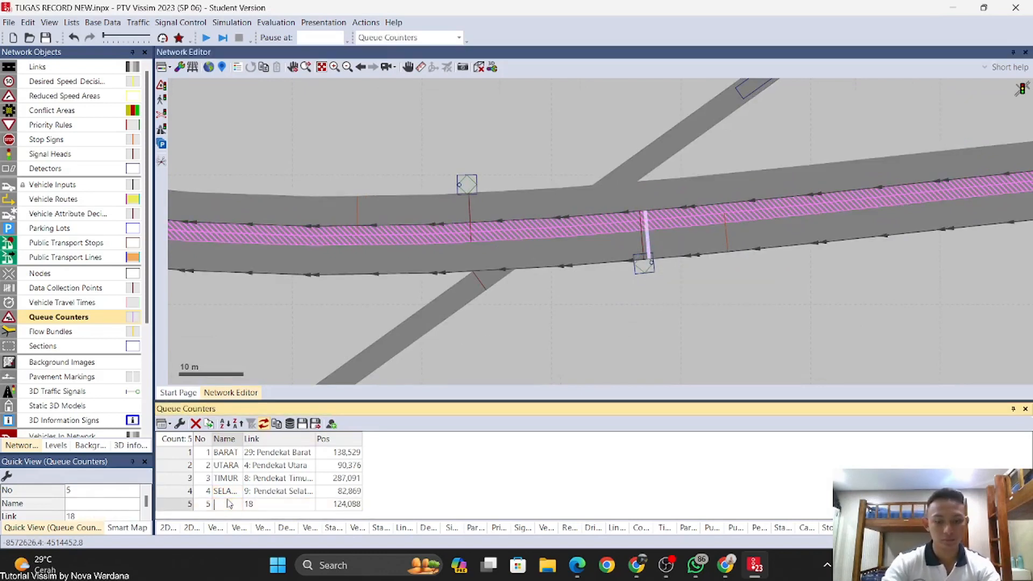
{"action": "type", "text": "S"}
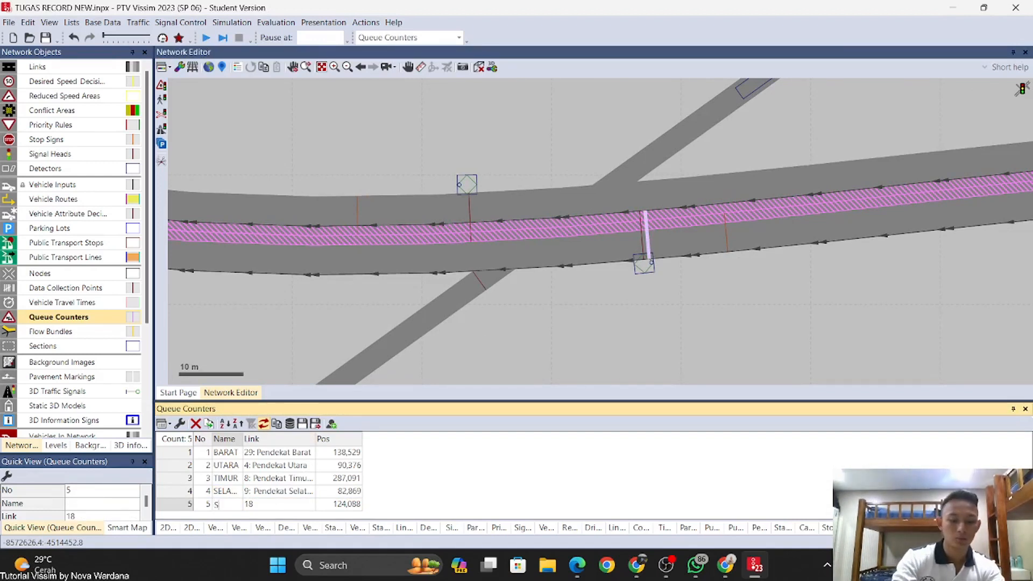
{"action": "type", "text": "ELATAN2"}
{"action": "key", "text": "Return"}
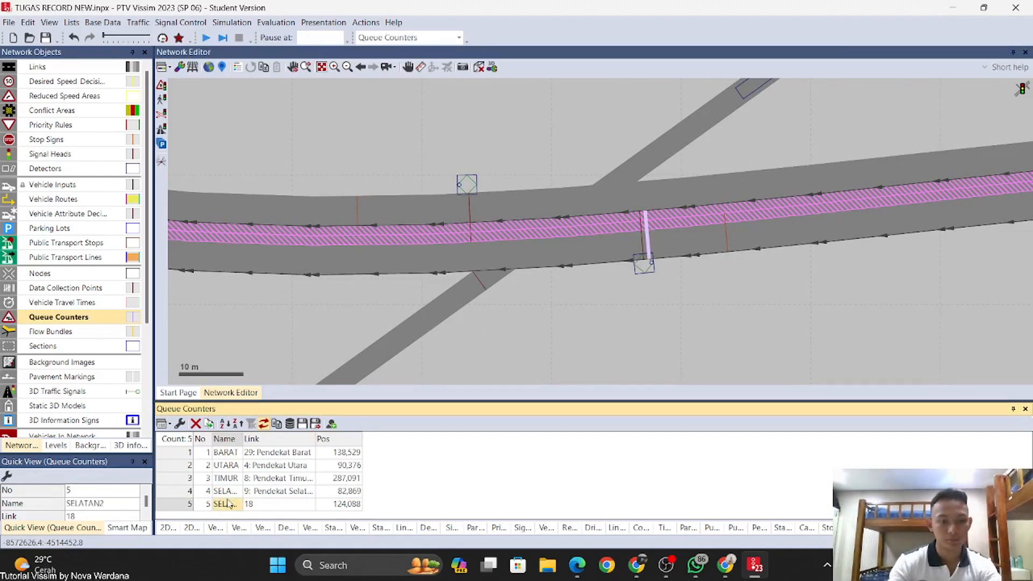
Step: Place a queue counter on link 21 just before the signal head at the rail crossing, at position about 162.2, and name it as the second UTARA counter
{"action": "right_click", "coordinate": [457, 208]}
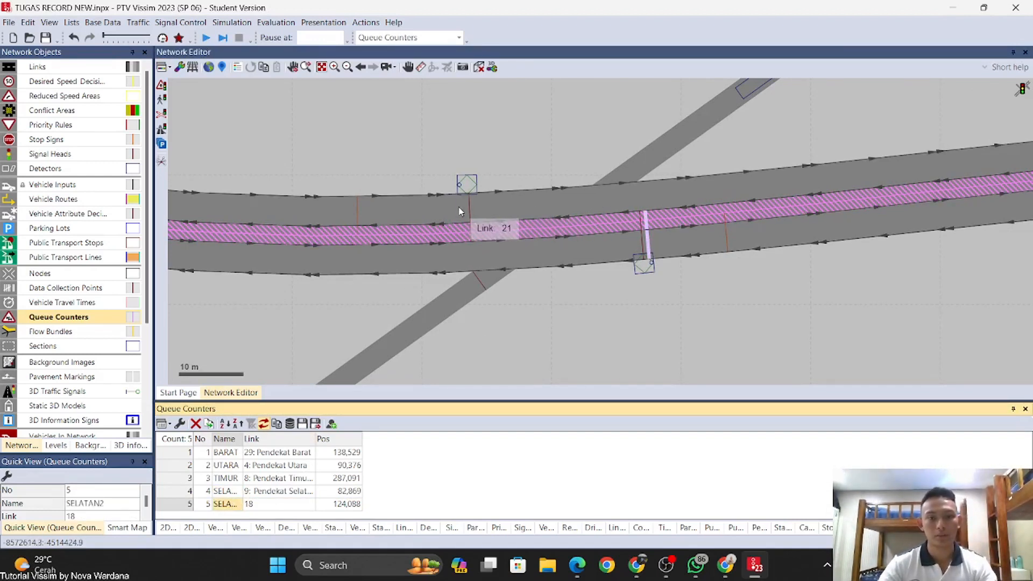
{"action": "left_click", "coordinate": [227, 504]}
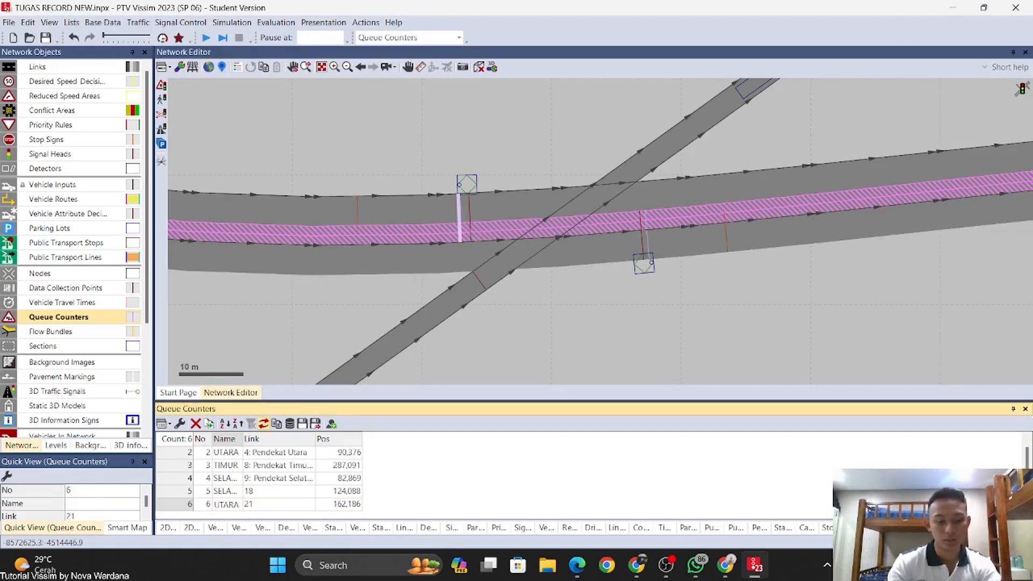
{"action": "left_click", "coordinate": [695, 315]}
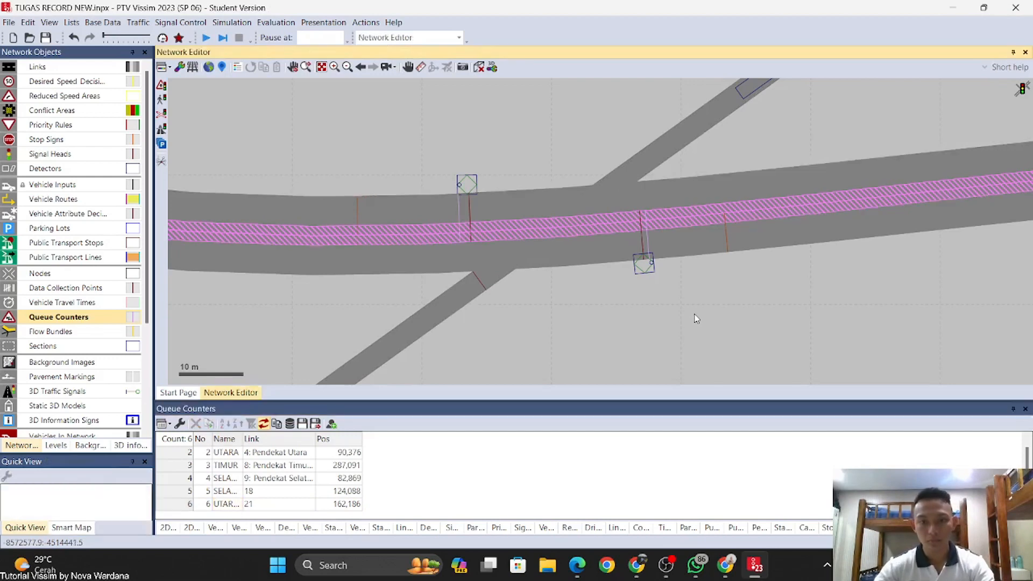
Step: Enable data collection for queue counters in the evaluation configuration, with to-time 600 and interval 600, and apply it
{"action": "scroll", "coordinate": [694, 318], "scroll_direction": "down", "scroll_amount": 6}
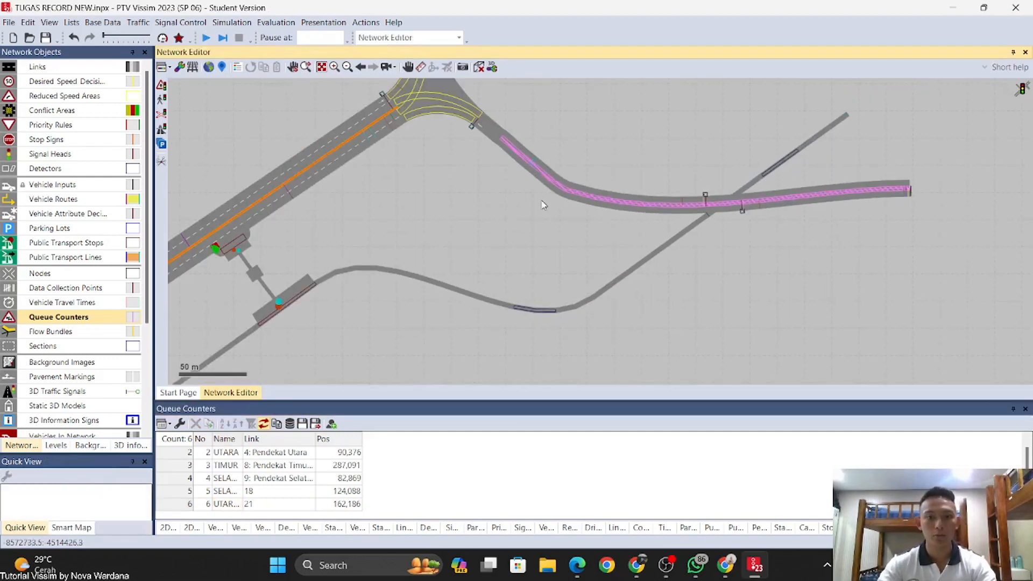
{"action": "left_click_drag", "start_coordinate": [542, 201], "coordinate": [578, 204]}
{"action": "left_click", "coordinate": [271, 22]}
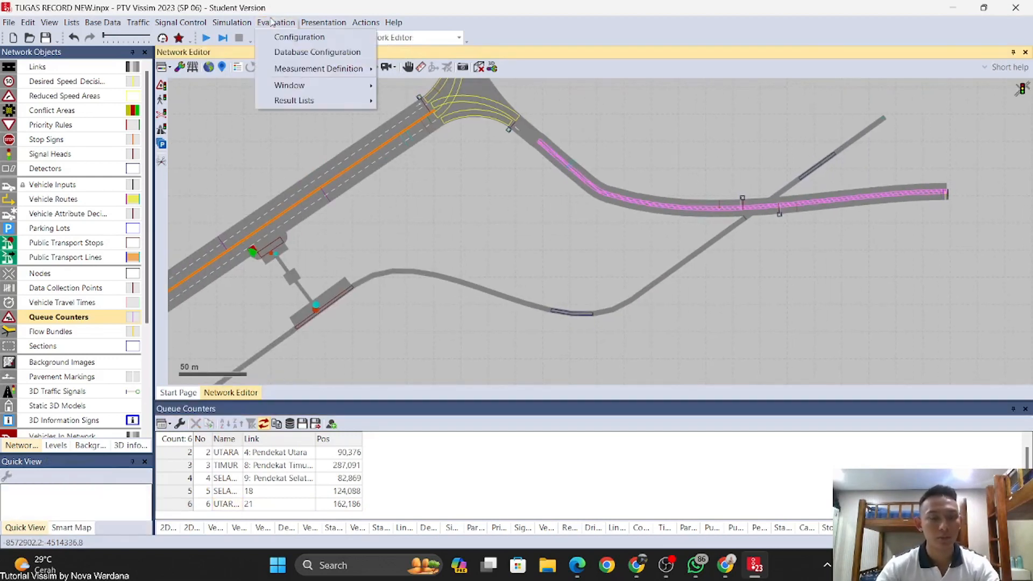
{"action": "left_click", "coordinate": [292, 38]}
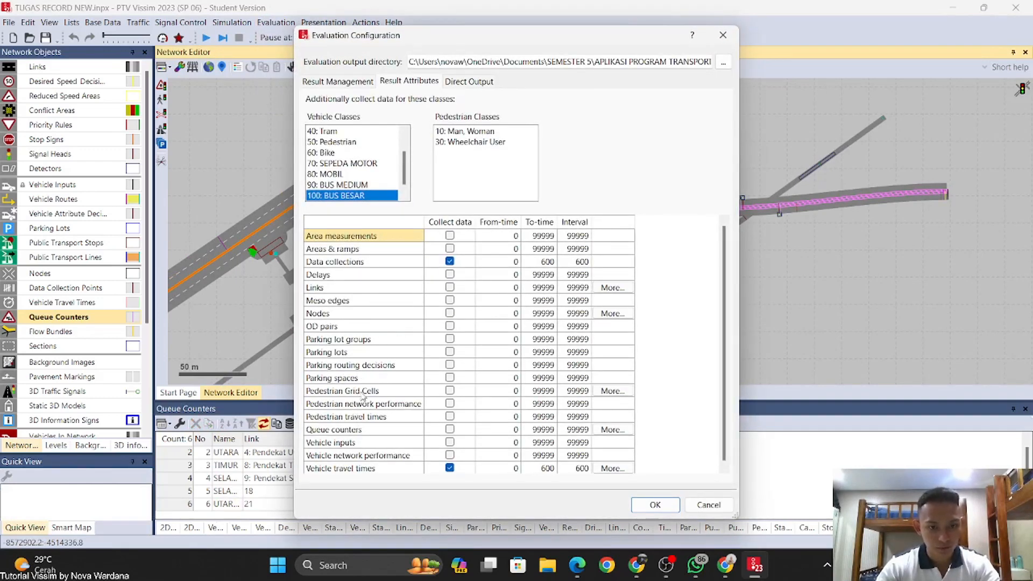
{"action": "left_click", "coordinate": [362, 430]}
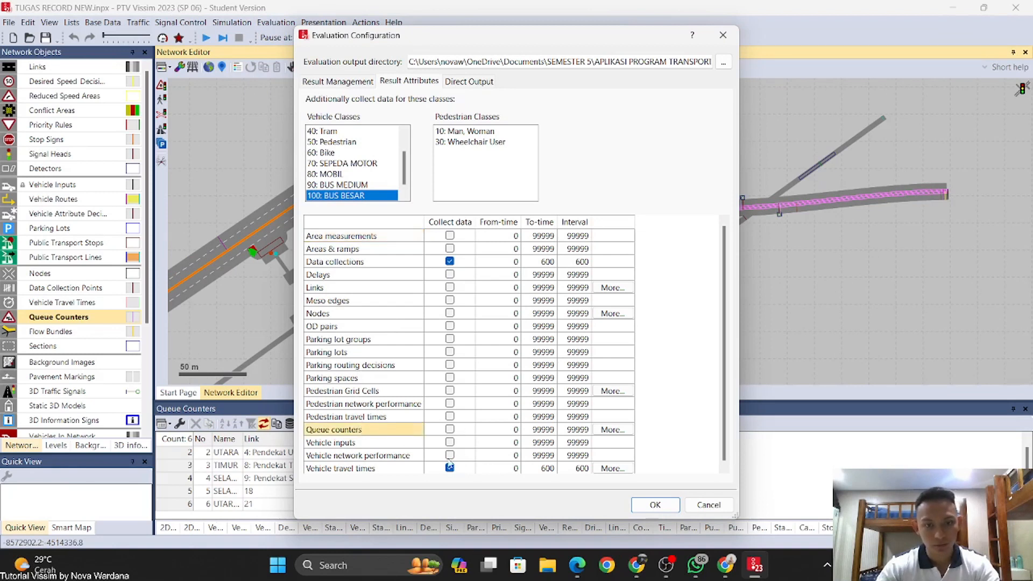
{"action": "left_click", "coordinate": [450, 429]}
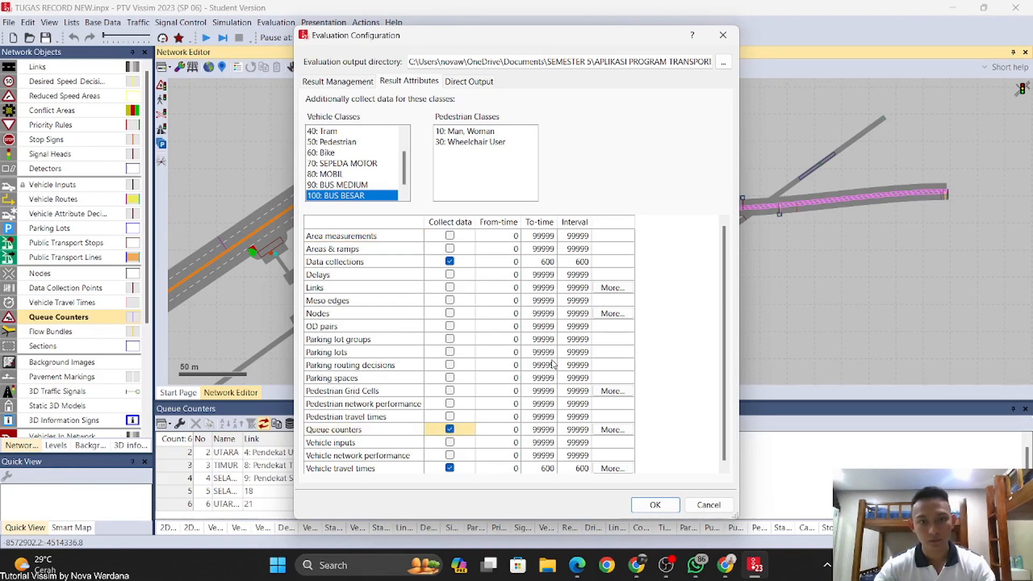
{"action": "left_click", "coordinate": [543, 430]}
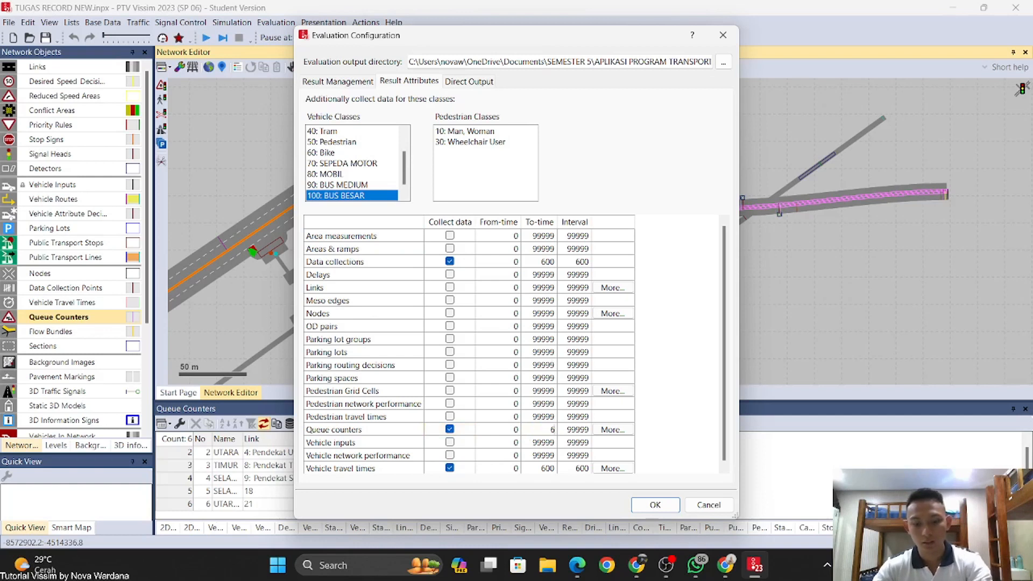
{"action": "left_click", "coordinate": [579, 434]}
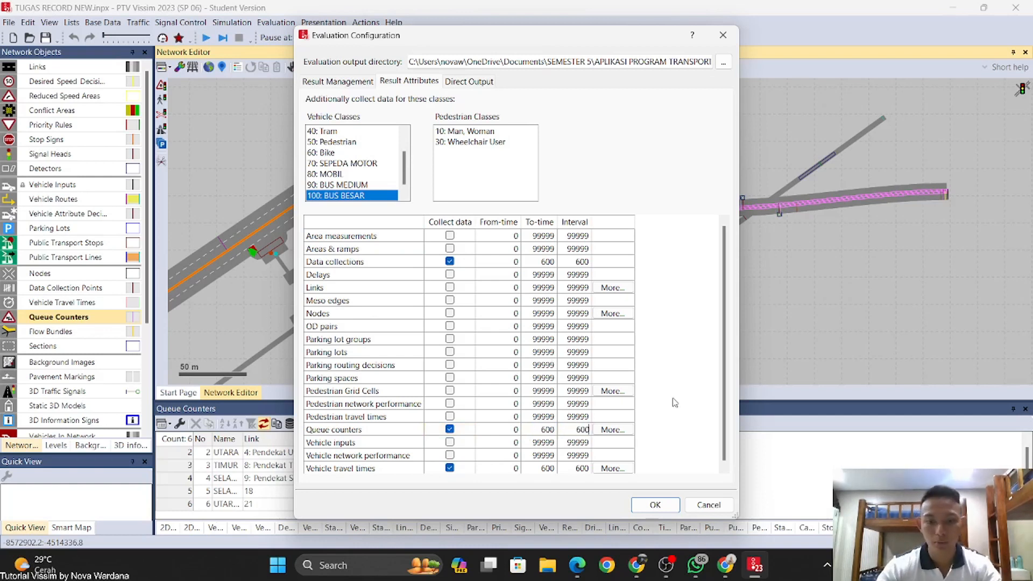
{"action": "scroll", "coordinate": [361, 181], "scroll_direction": "down", "scroll_amount": 1}
{"action": "scroll", "coordinate": [361, 181], "scroll_direction": "down", "scroll_amount": 1}
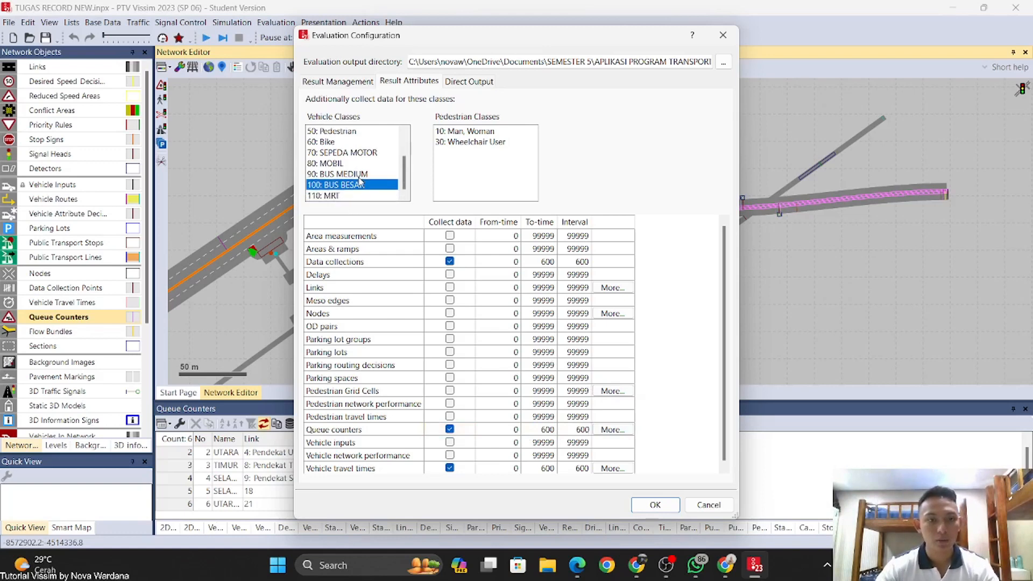
{"action": "left_click_drag", "start_coordinate": [353, 177], "coordinate": [350, 159]}
{"action": "left_click", "coordinate": [672, 505]}
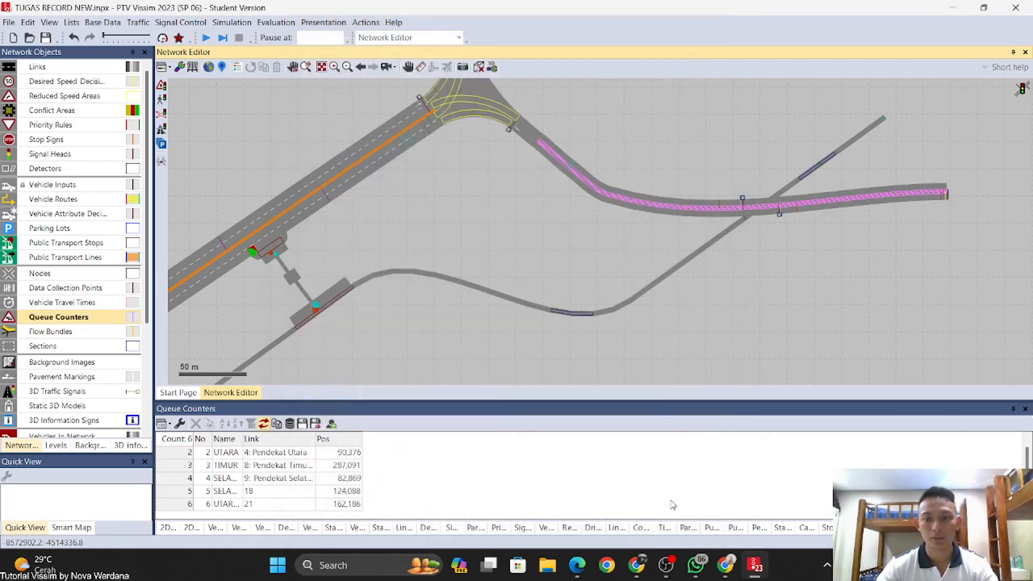
Step: Open the Queue Results list and check which attributes are selected for its columns
{"action": "left_click_drag", "start_coordinate": [727, 291], "coordinate": [841, 235]}
{"action": "scroll", "coordinate": [679, 288], "scroll_direction": "down", "scroll_amount": 2}
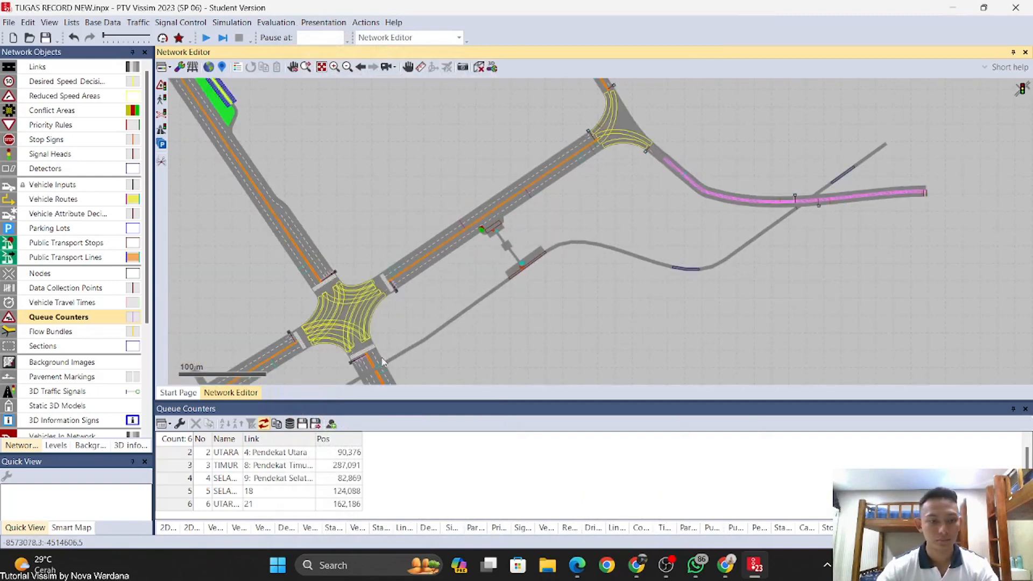
{"action": "left_click", "coordinate": [275, 23]}
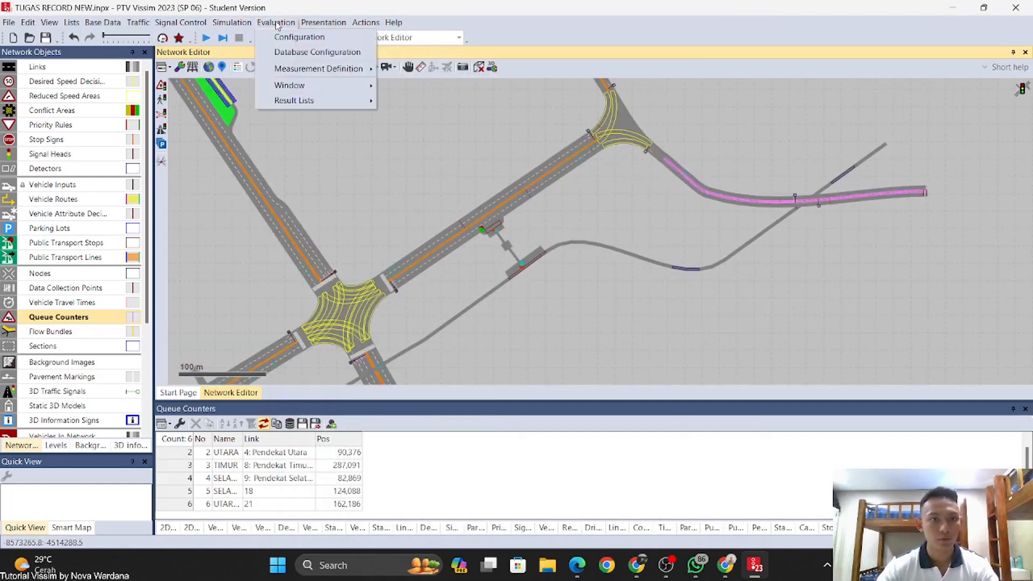
{"action": "mouse_move", "coordinate": [320, 103]}
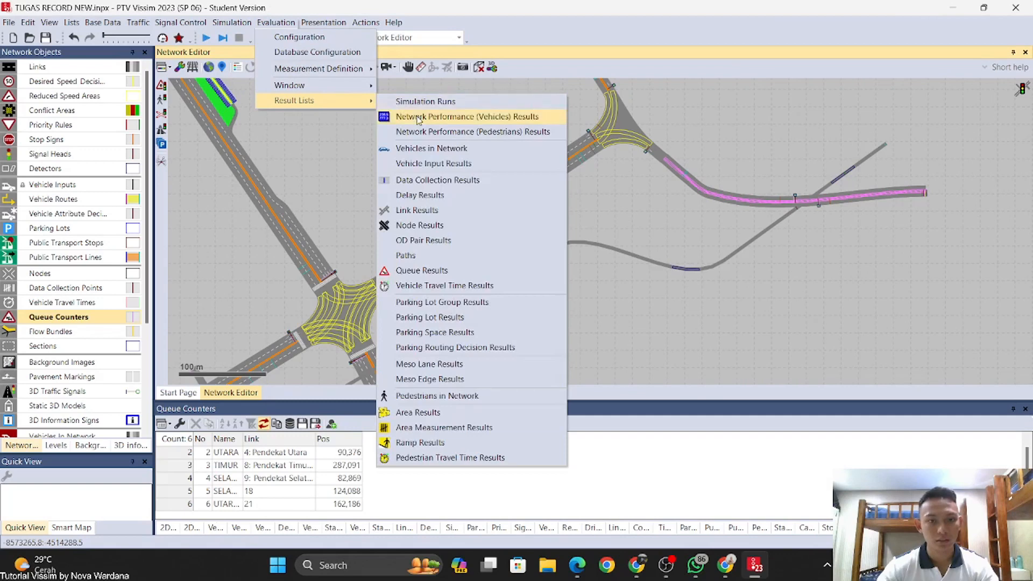
{"action": "left_click", "coordinate": [436, 271]}
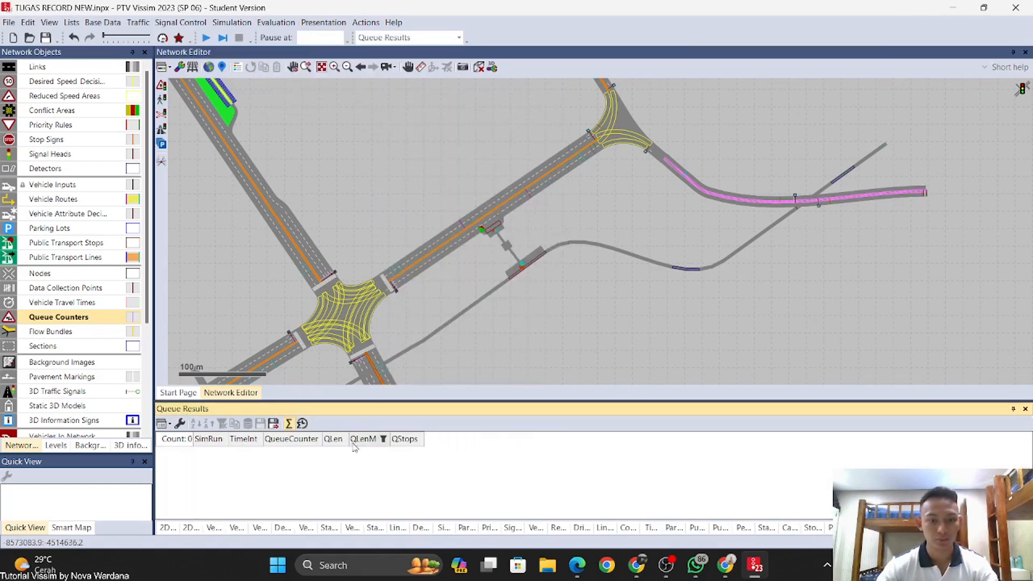
{"action": "left_click_drag", "start_coordinate": [607, 266], "coordinate": [805, 162]}
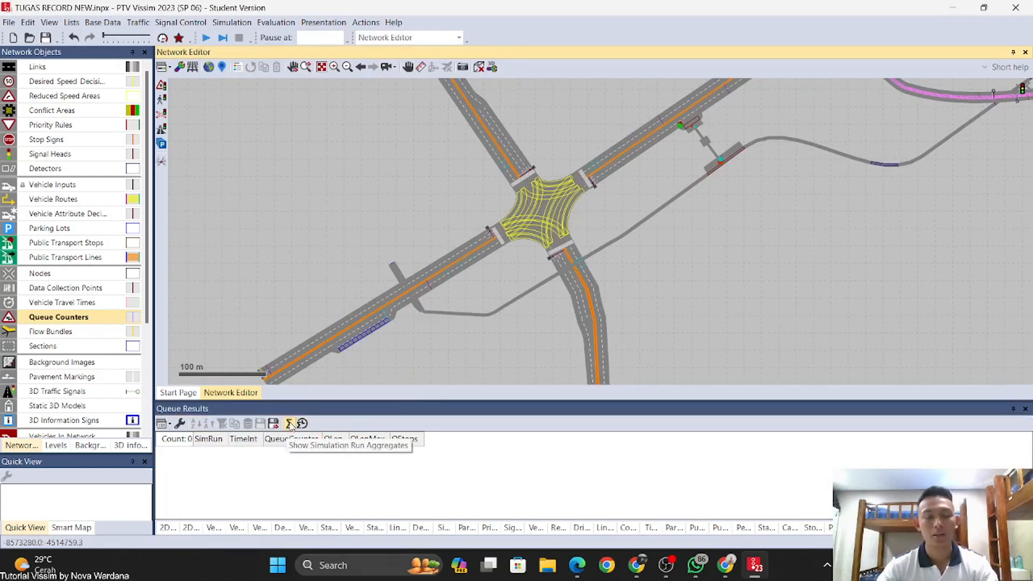
{"action": "left_click_drag", "start_coordinate": [705, 215], "coordinate": [636, 255]}
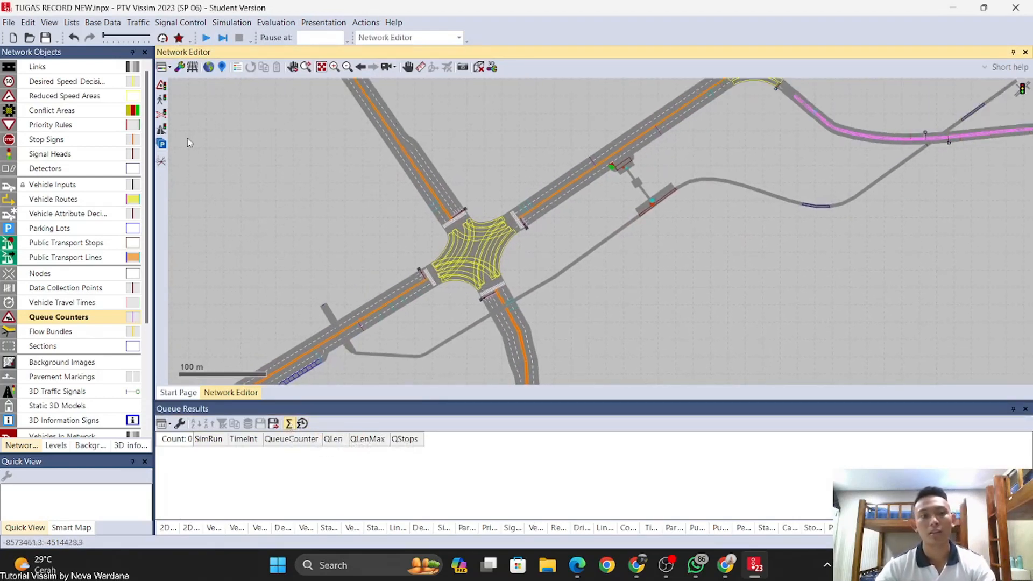
{"action": "left_click", "coordinate": [179, 424]}
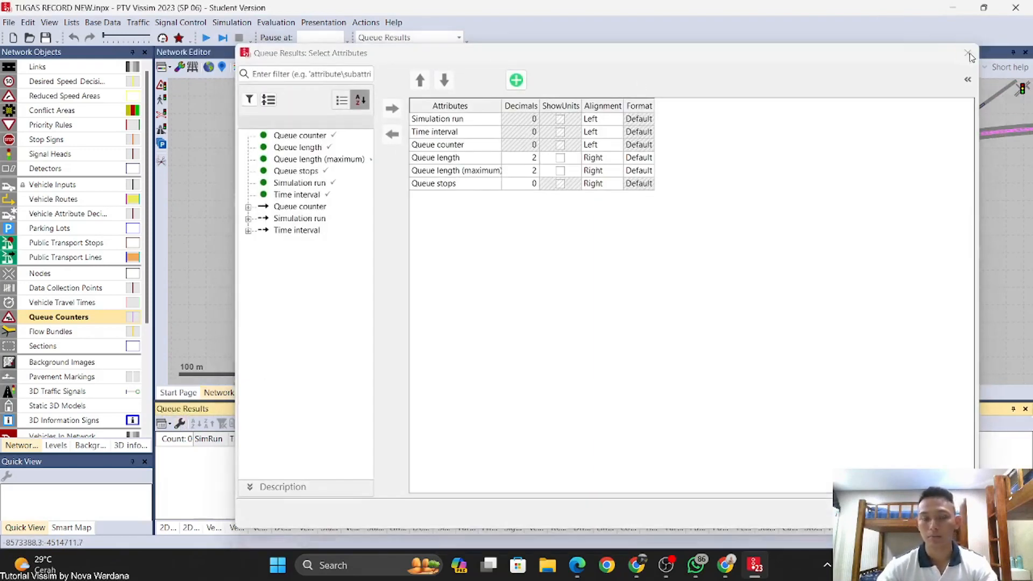
{"action": "left_click", "coordinate": [967, 52]}
Step: Start the simulation run without saving the network changes
{"action": "left_click_drag", "start_coordinate": [448, 182], "coordinate": [559, 118]}
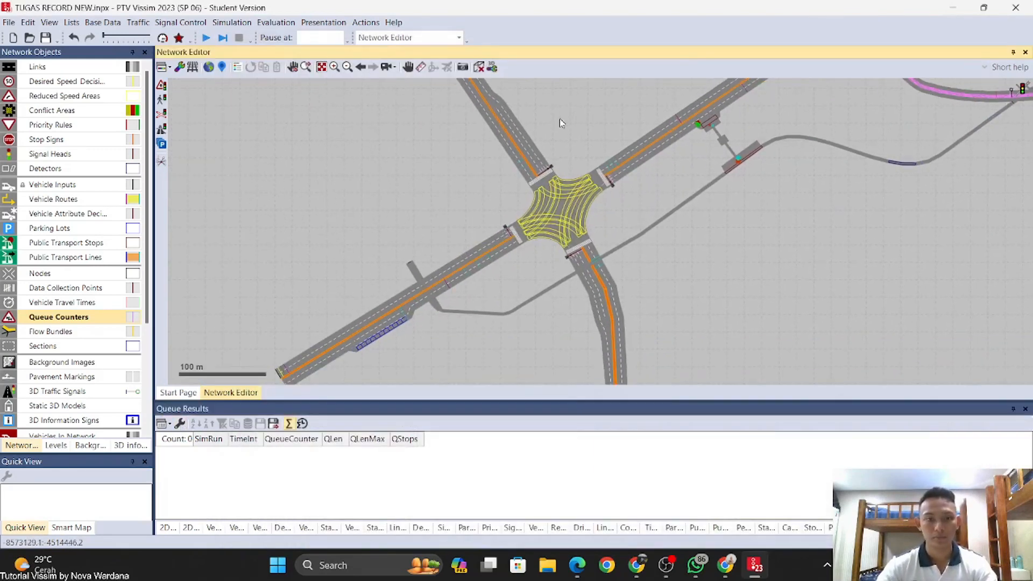
{"action": "left_click", "coordinate": [204, 38]}
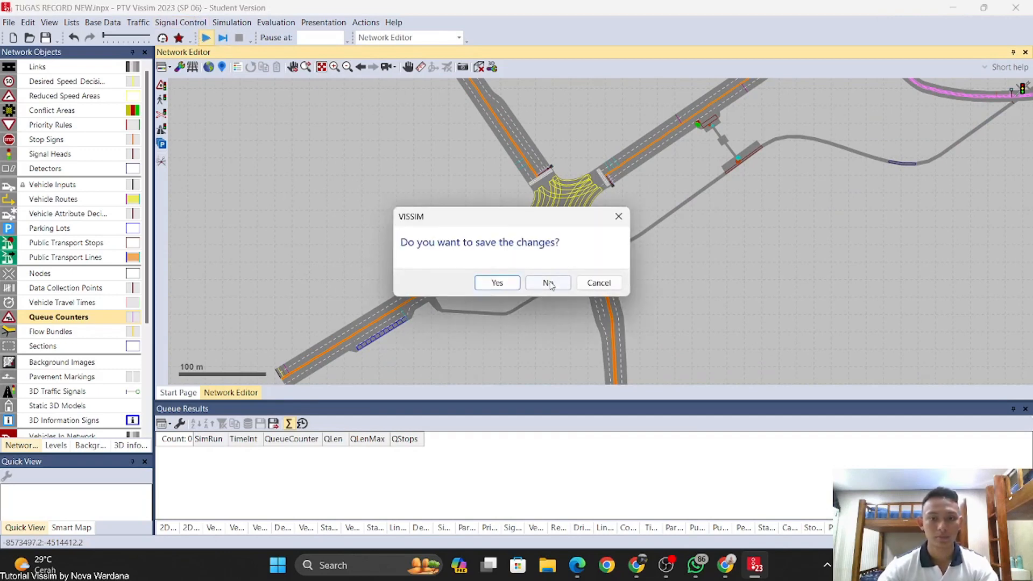
{"action": "left_click", "coordinate": [548, 283]}
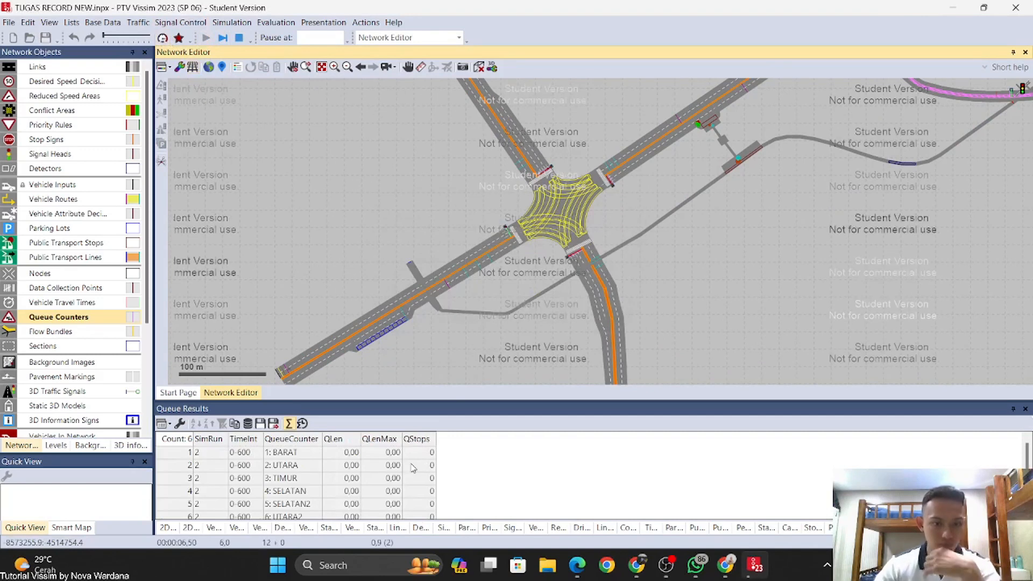
Step: Fast-forward the simulation in Quick Mode and agree to continue with limited pedestrian input
{"action": "scroll", "coordinate": [544, 260], "scroll_direction": "up", "scroll_amount": 3}
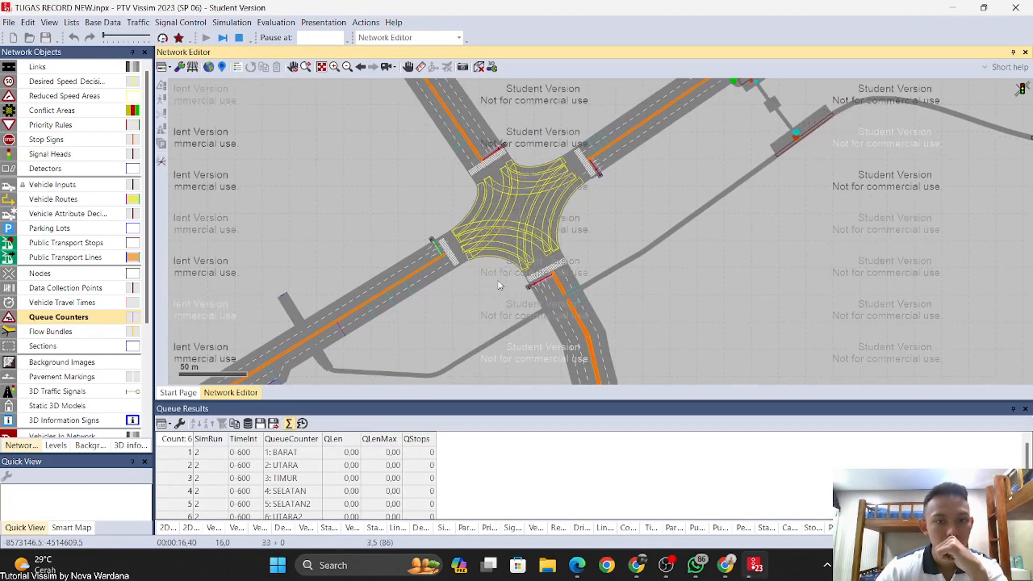
{"action": "left_click_drag", "start_coordinate": [497, 283], "coordinate": [470, 317]}
{"action": "scroll", "coordinate": [613, 247], "scroll_direction": "down", "scroll_amount": 2}
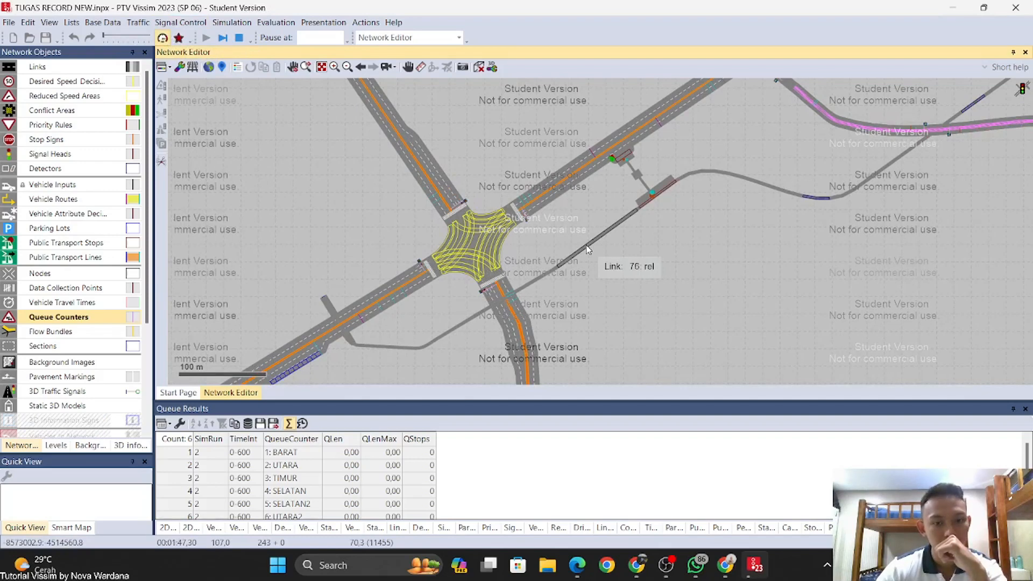
{"action": "left_click_drag", "start_coordinate": [589, 250], "coordinate": [481, 283]}
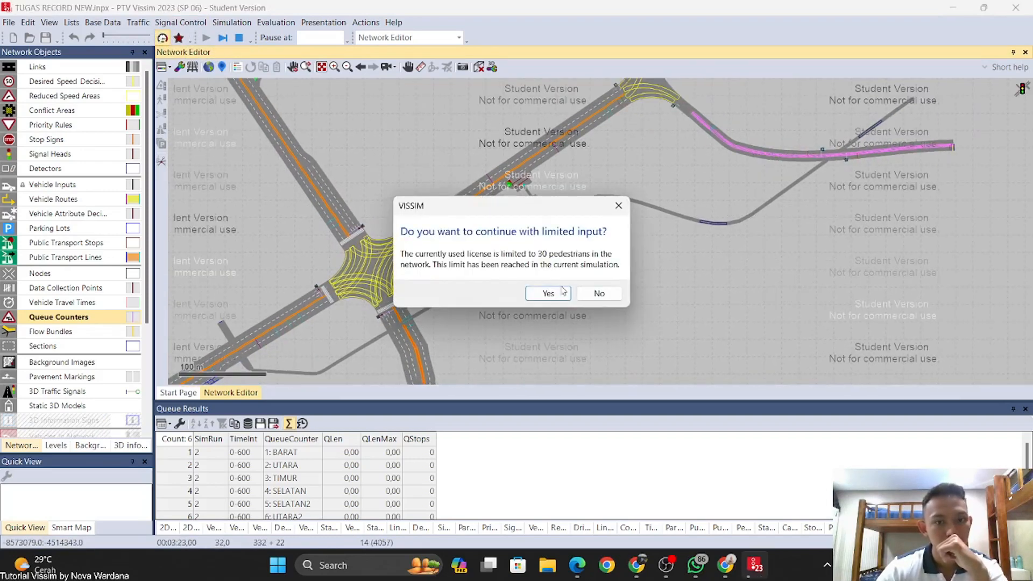
{"action": "left_click", "coordinate": [549, 293]}
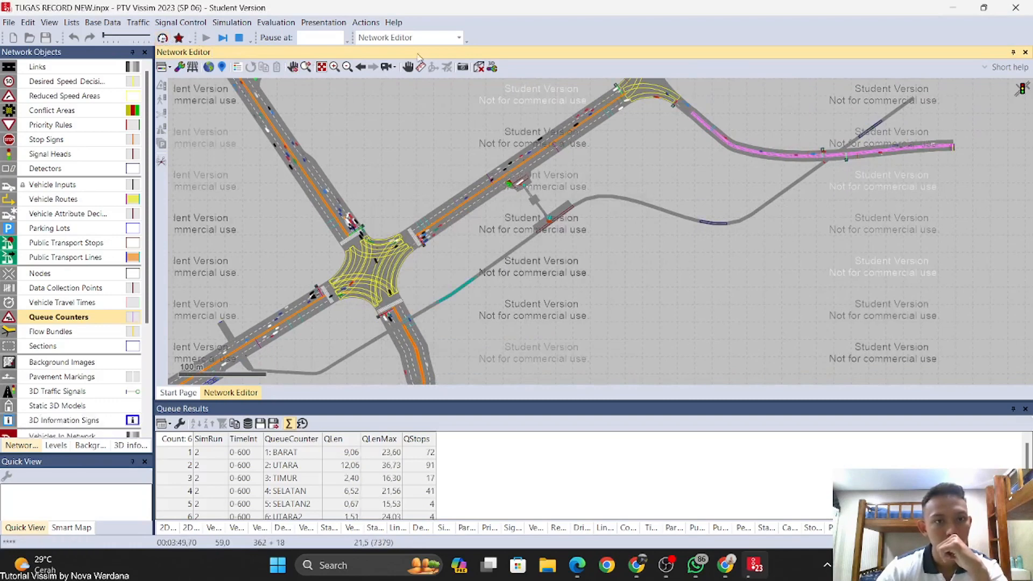
Step: Switch to 3D mode and watch the traffic at the rail crossing, the train station and the main intersection
{"action": "key", "text": "ctrl+d"}
{"action": "scroll", "coordinate": [659, 159], "scroll_direction": "up", "scroll_amount": 10}
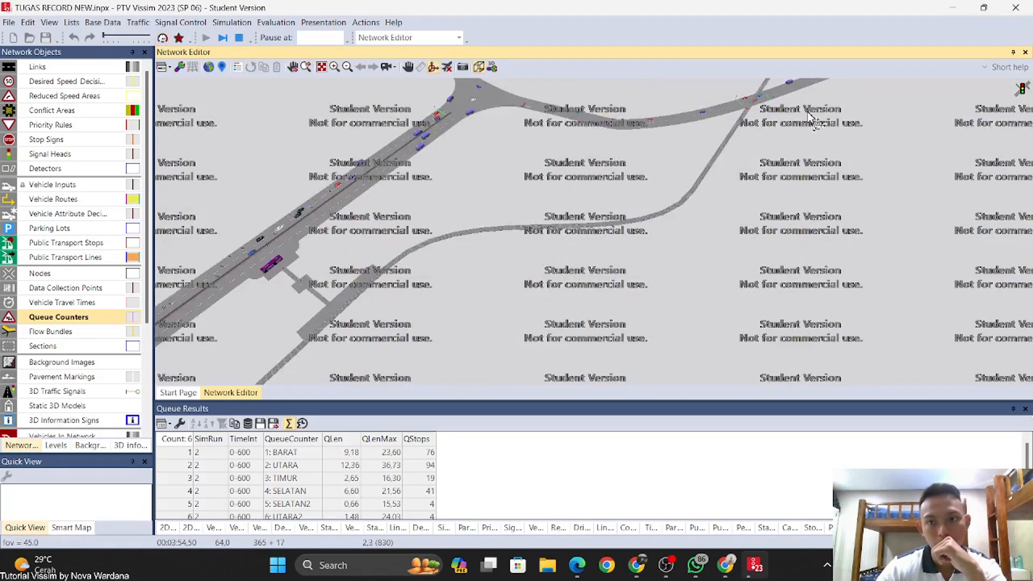
{"action": "left_click_drag", "start_coordinate": [635, 217], "coordinate": [599, 182]}
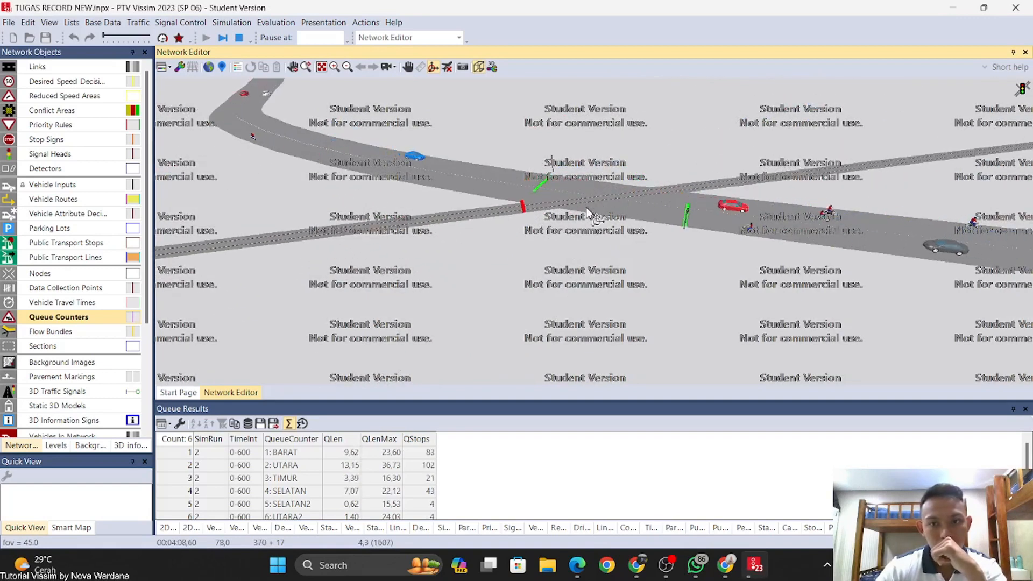
{"action": "scroll", "coordinate": [544, 239], "scroll_direction": "down", "scroll_amount": 10}
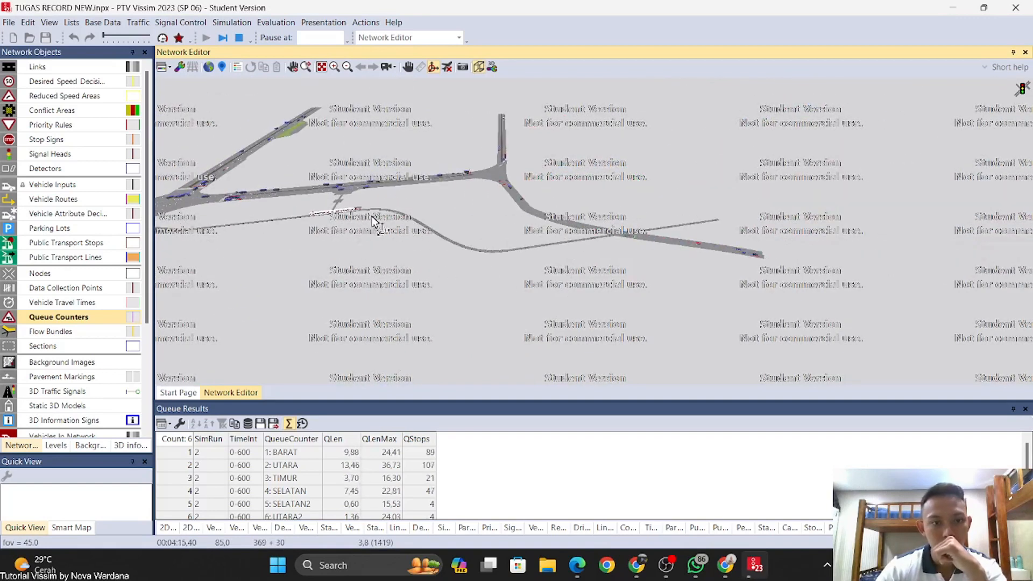
{"action": "scroll", "coordinate": [363, 185], "scroll_direction": "up", "scroll_amount": 6}
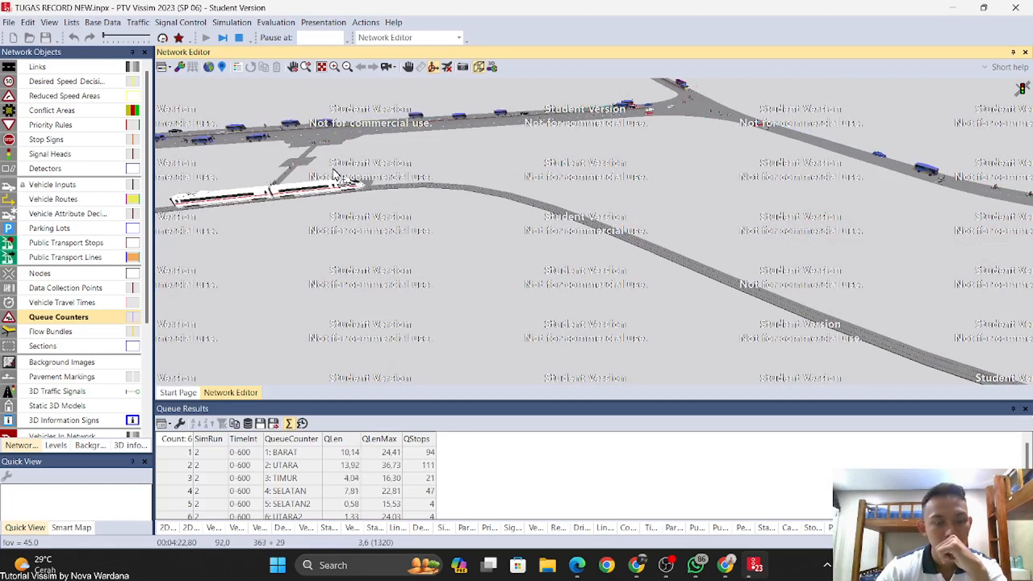
{"action": "scroll", "coordinate": [364, 186], "scroll_direction": "down", "scroll_amount": 4}
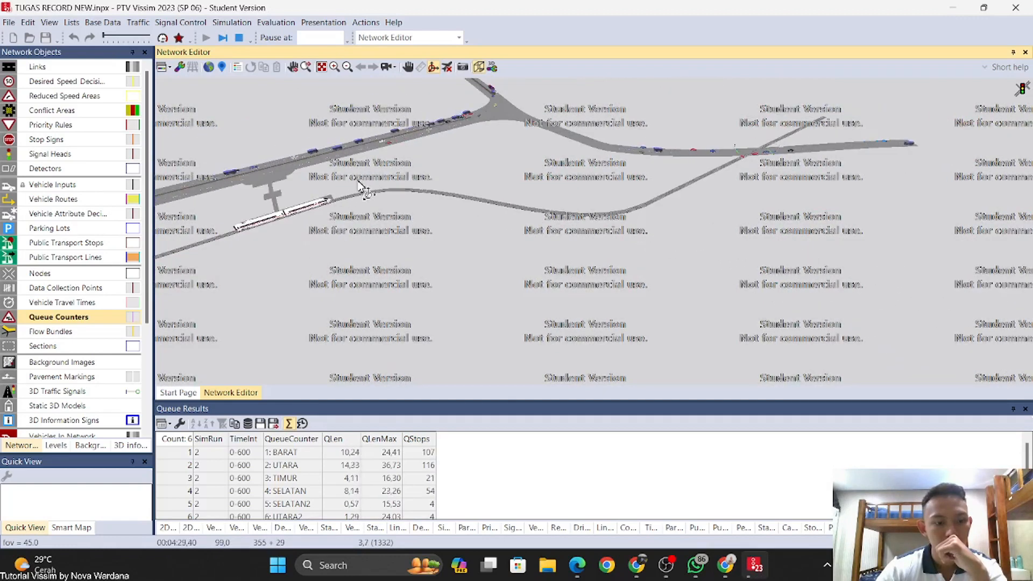
{"action": "left_click_drag", "start_coordinate": [367, 186], "coordinate": [557, 200]}
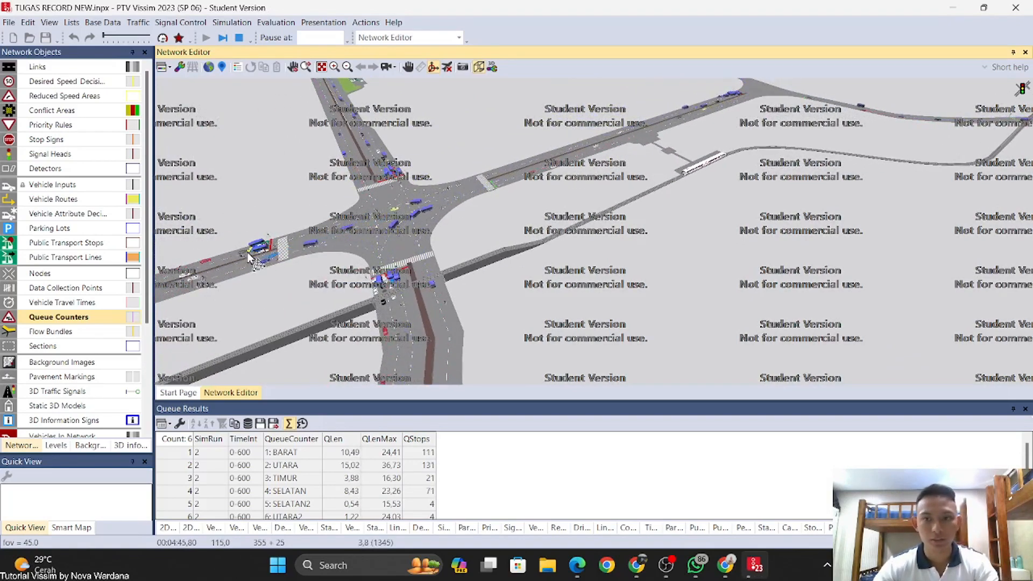
{"action": "left_click_drag", "start_coordinate": [250, 257], "coordinate": [922, 282]}
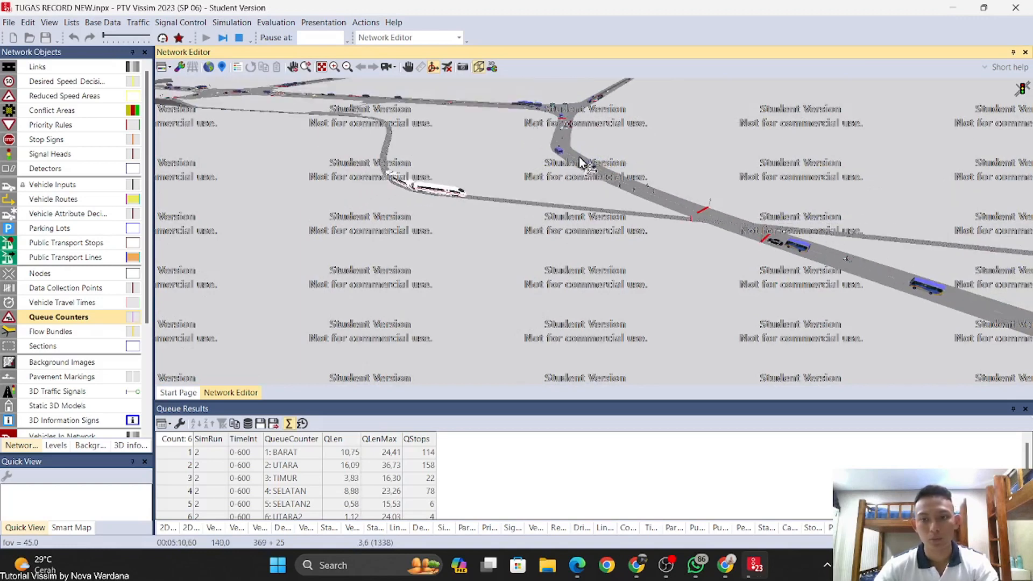
{"action": "left_click_drag", "start_coordinate": [861, 273], "coordinate": [887, 274]}
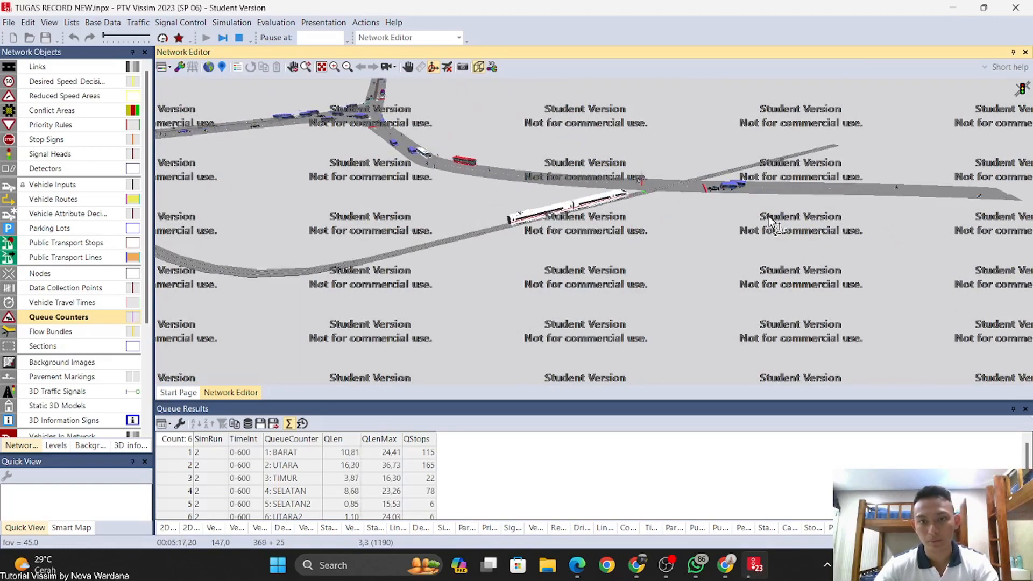
{"action": "left_click_drag", "start_coordinate": [593, 205], "coordinate": [473, 253]}
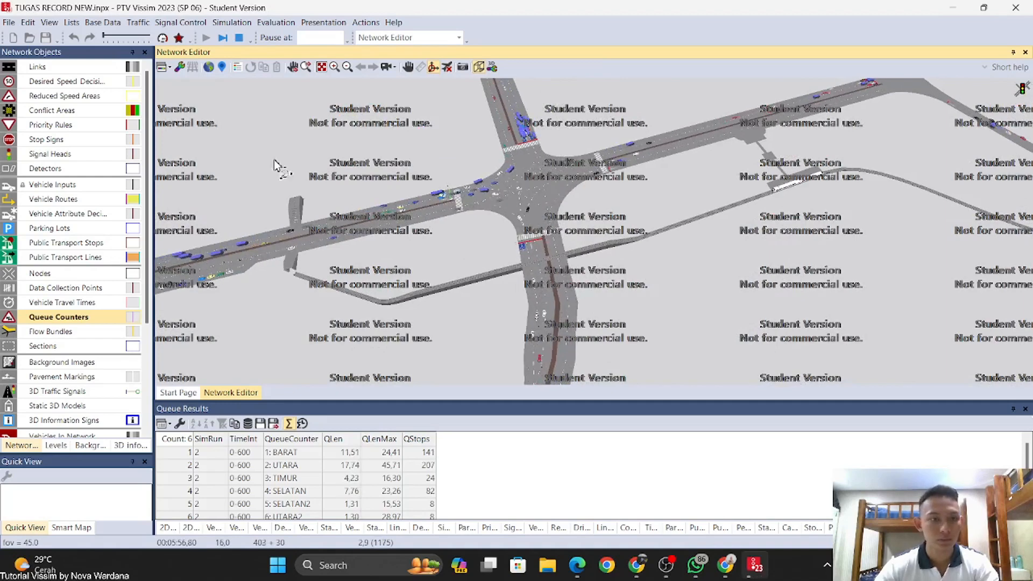
Step: Run the rest of the simulation in Quick Mode and ignore the warnings at its end
{"action": "left_click", "coordinate": [162, 37]}
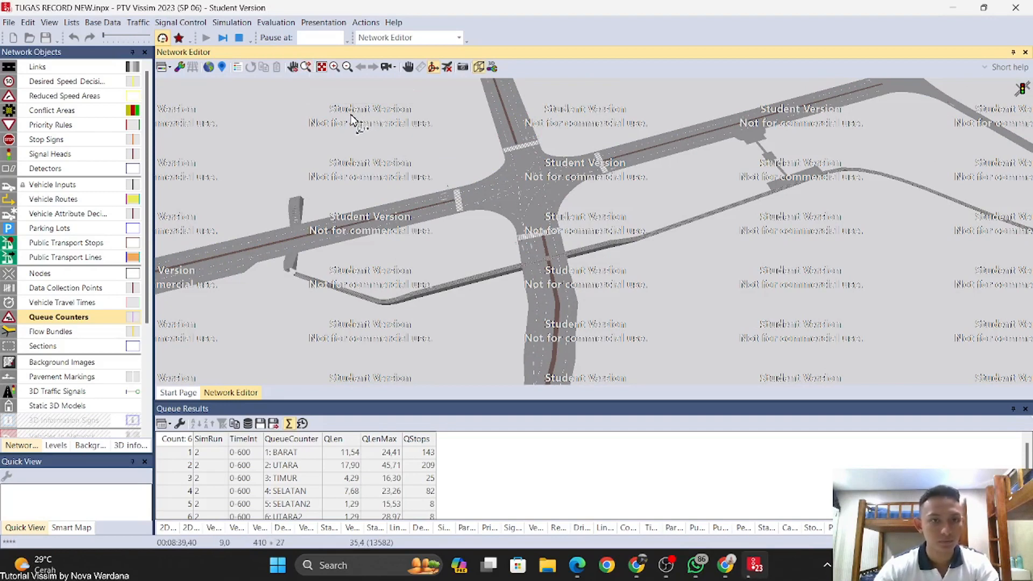
{"action": "scroll", "coordinate": [496, 230], "scroll_direction": "up", "scroll_amount": 3}
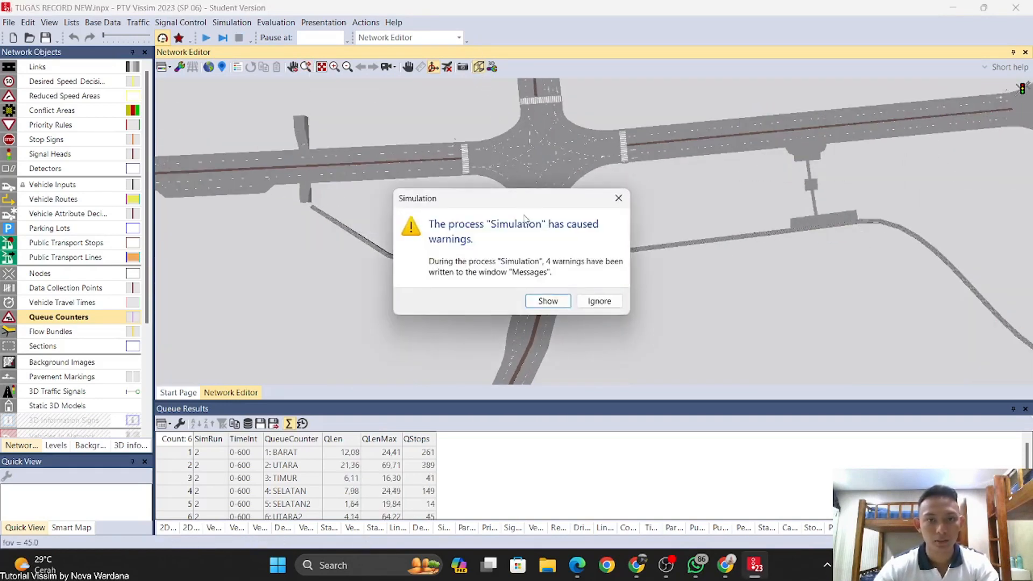
{"action": "left_click", "coordinate": [600, 301]}
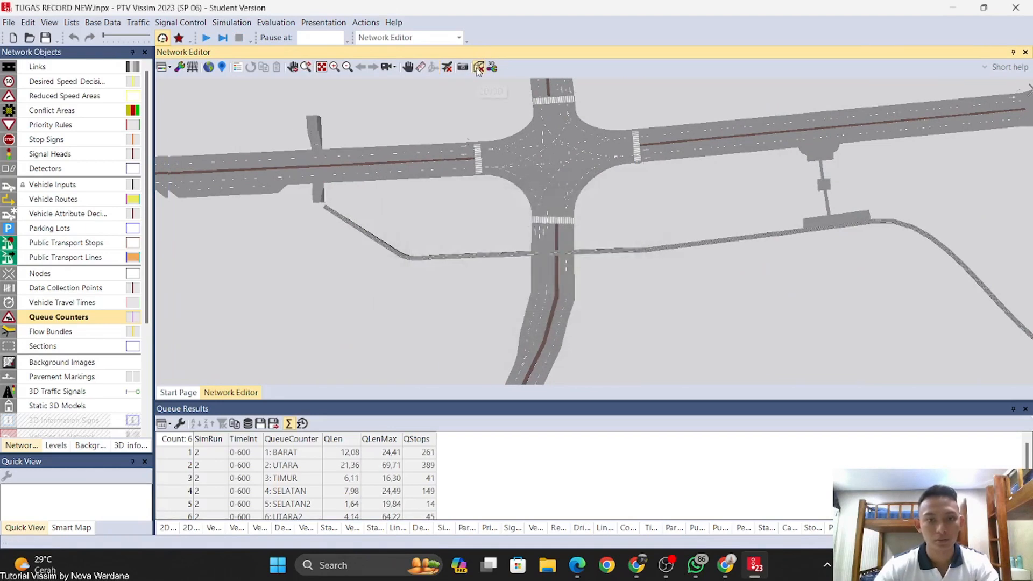
Step: Return to 2D mode and review the queue results per counter, including the average and maximum queue length for BARAT
{"action": "key", "text": "ctrl+d"}
{"action": "scroll", "coordinate": [323, 336], "scroll_direction": "down", "scroll_amount": 1}
{"action": "left_click", "coordinate": [289, 504]}
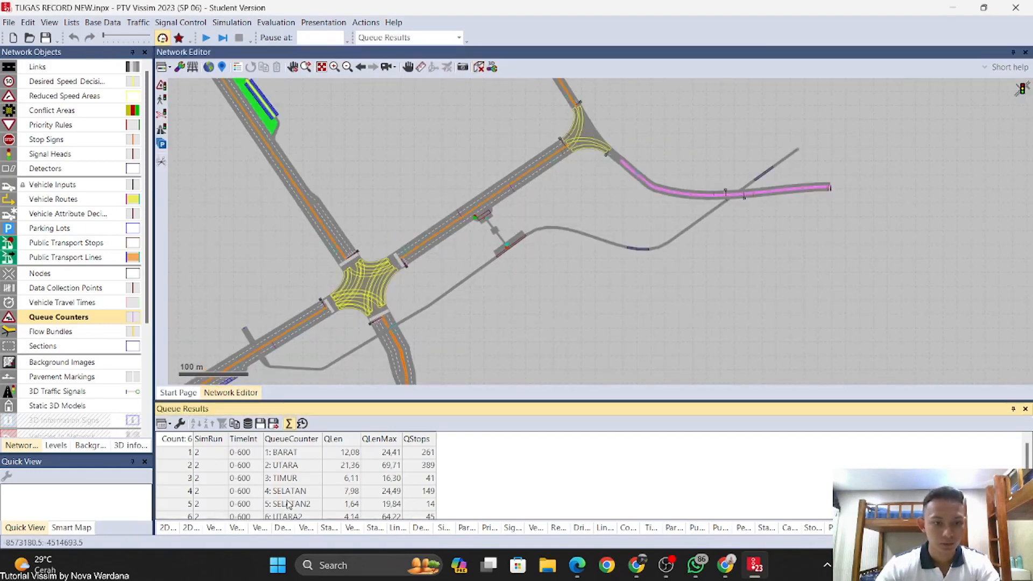
{"action": "scroll", "coordinate": [554, 257], "scroll_direction": "up", "scroll_amount": 3}
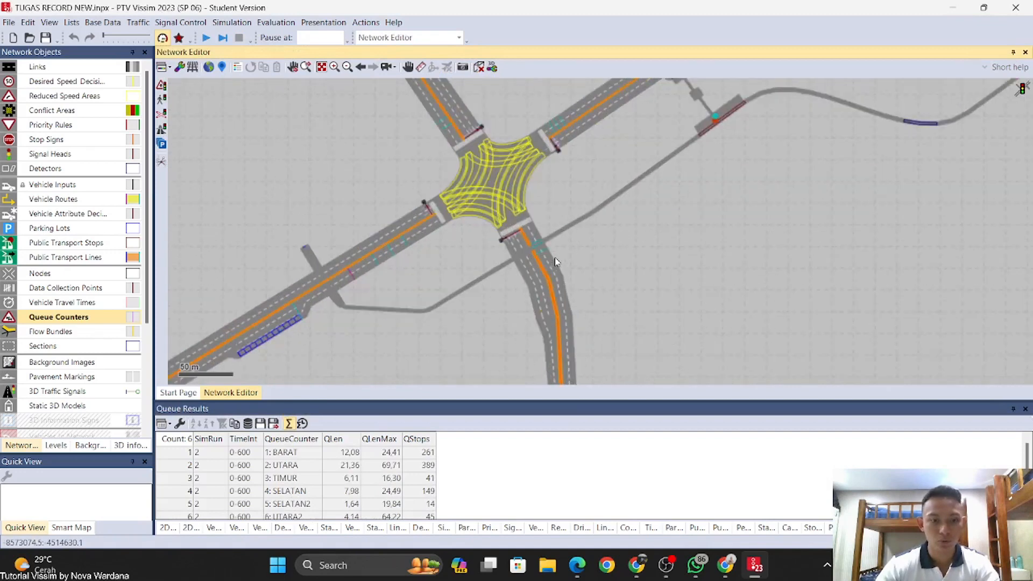
{"action": "left_click", "coordinate": [285, 478]}
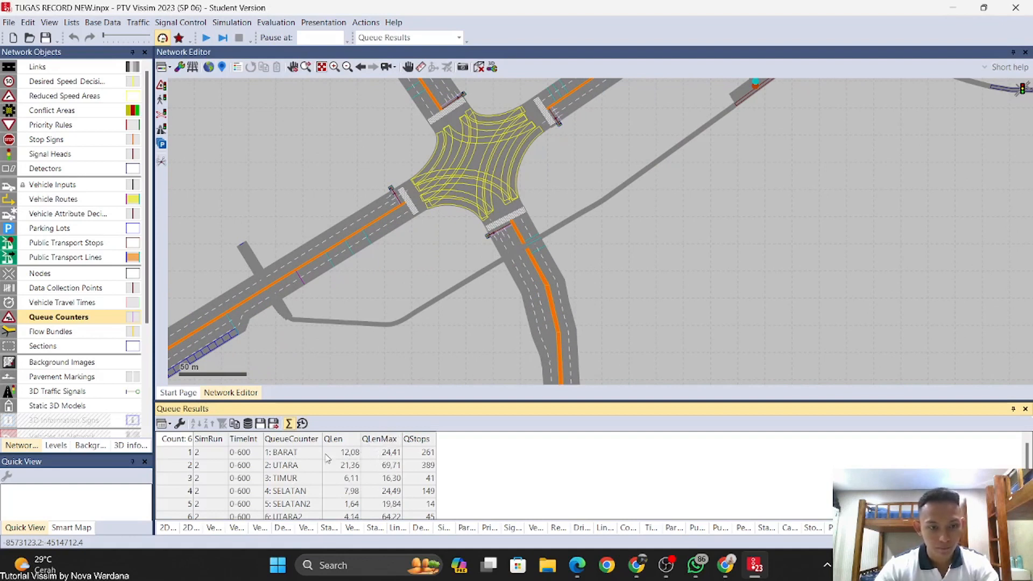
{"action": "left_click", "coordinate": [343, 456]}
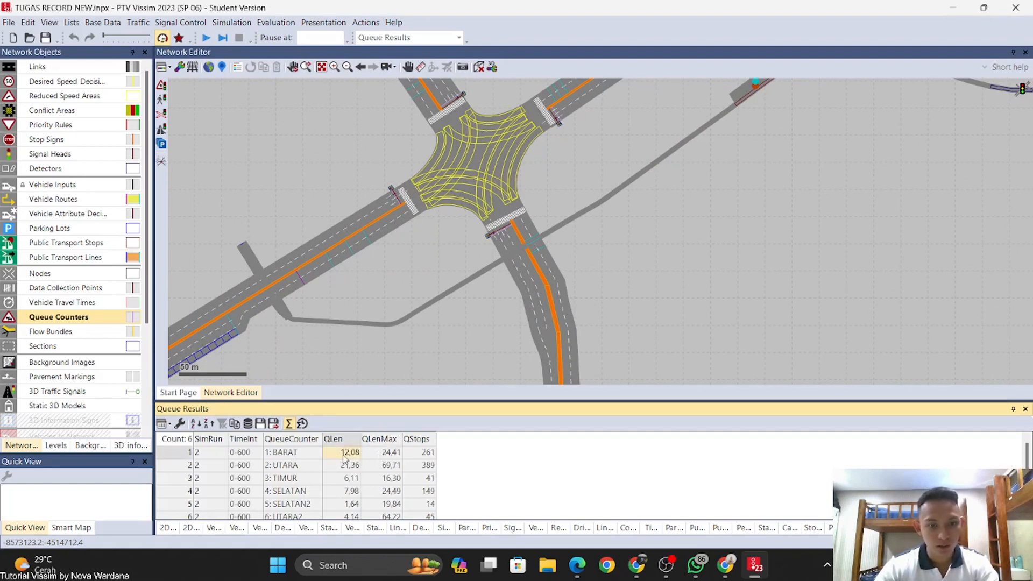
{"action": "left_click", "coordinate": [376, 456]}
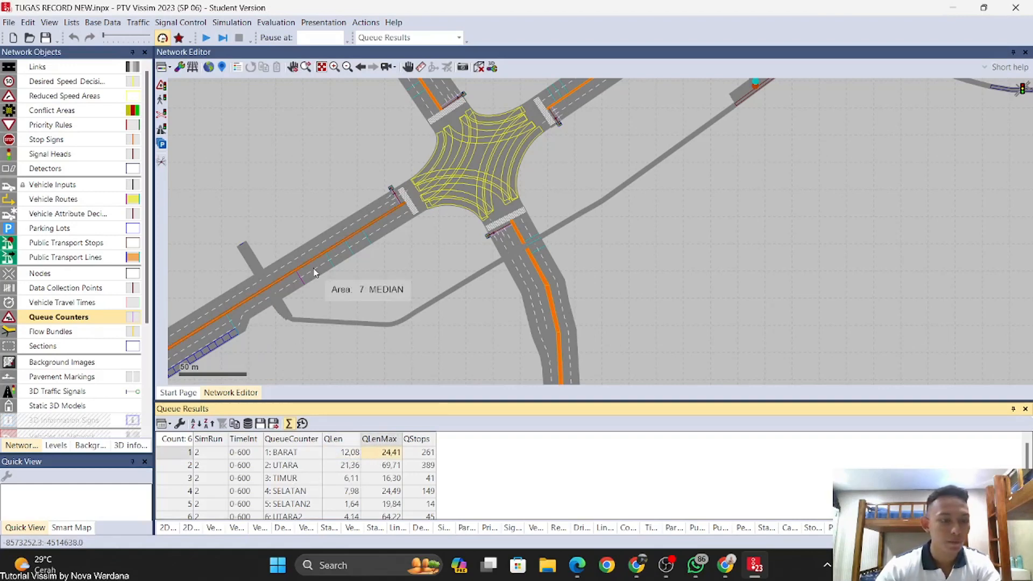
Step: Turn on the queue counter labels and check them at the main intersection
{"action": "left_click_drag", "start_coordinate": [644, 205], "coordinate": [587, 198]}
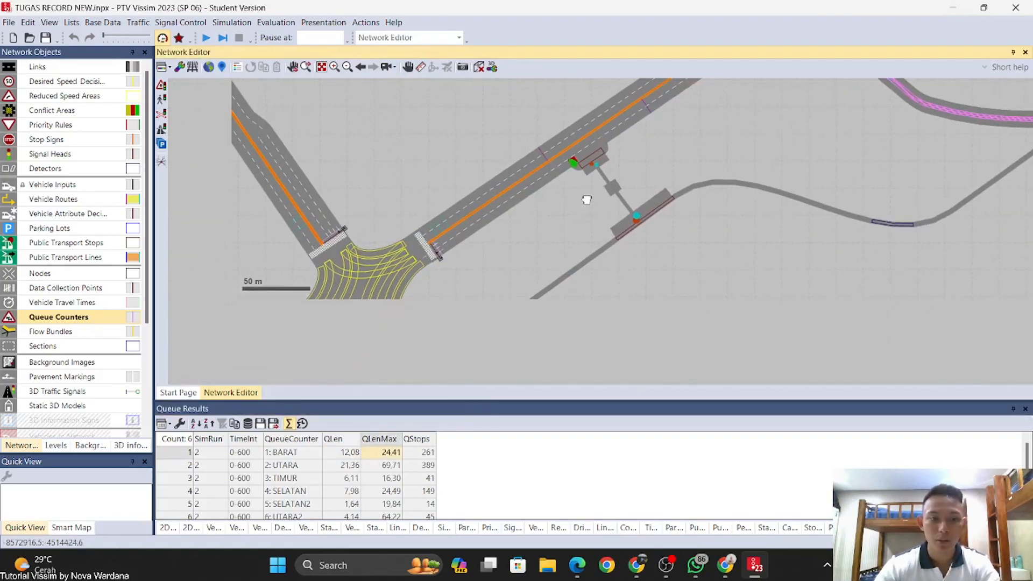
{"action": "left_click", "coordinate": [135, 318]}
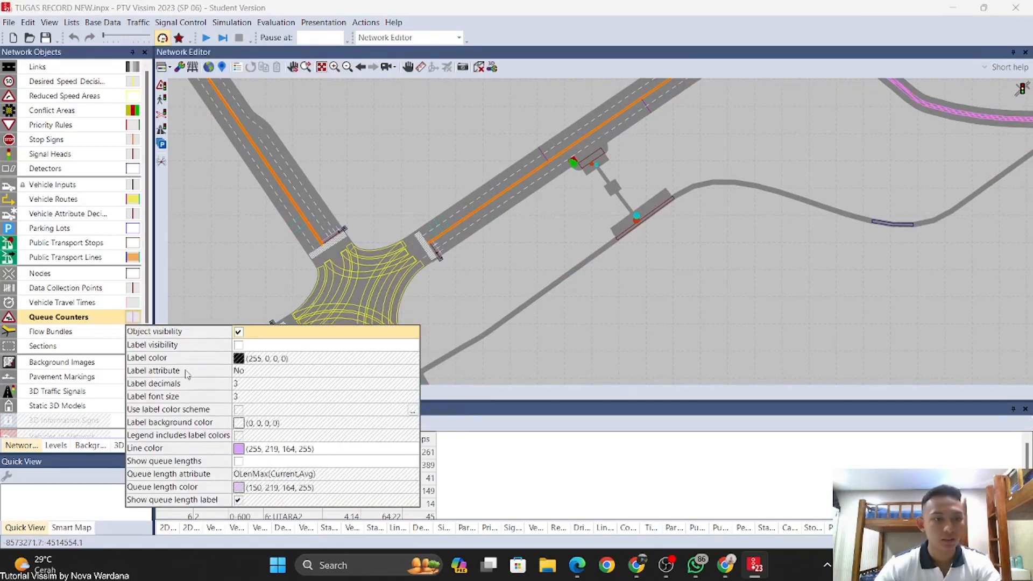
{"action": "left_click", "coordinate": [238, 348]}
{"action": "left_click_drag", "start_coordinate": [463, 282], "coordinate": [604, 191]}
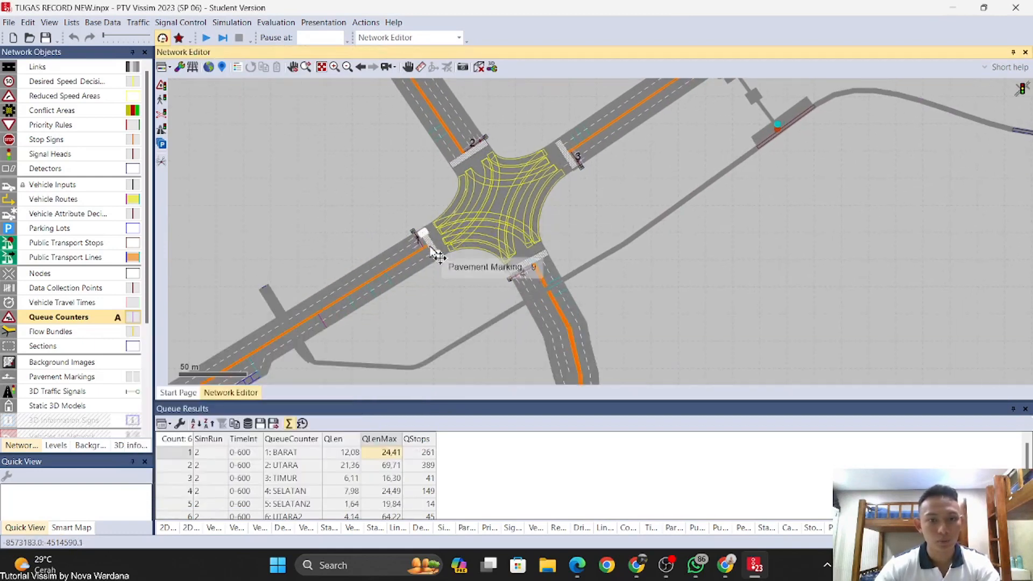
Step: Hide the queue counter labels and display the queue lengths in the network instead
{"action": "left_click", "coordinate": [135, 318]}
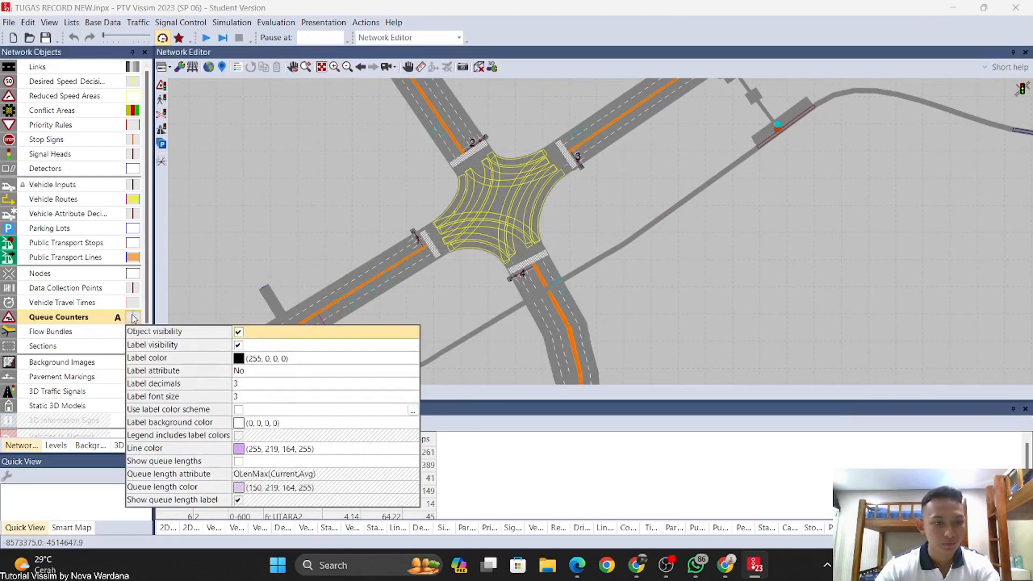
{"action": "left_click", "coordinate": [238, 345]}
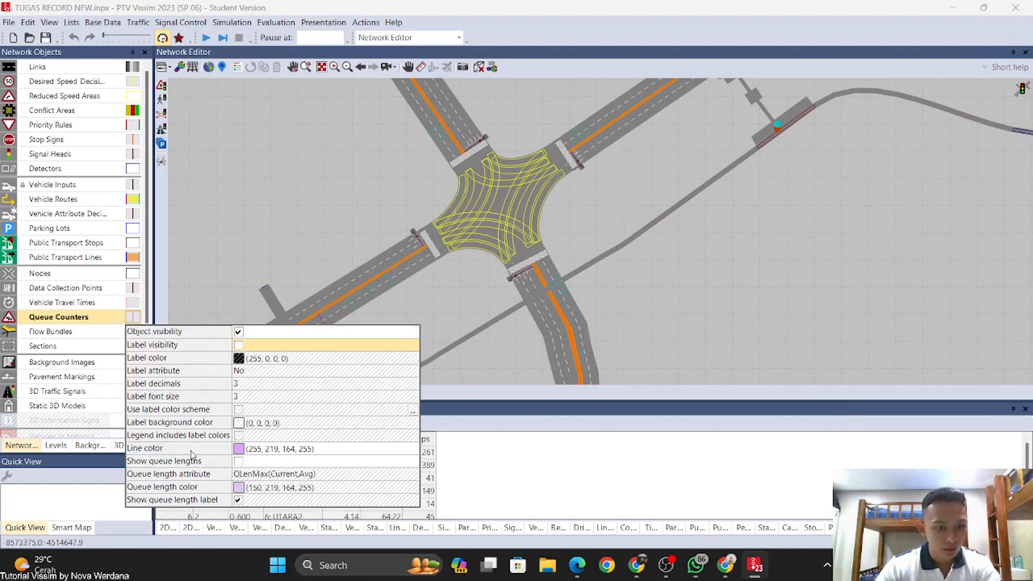
{"action": "left_click", "coordinate": [239, 462]}
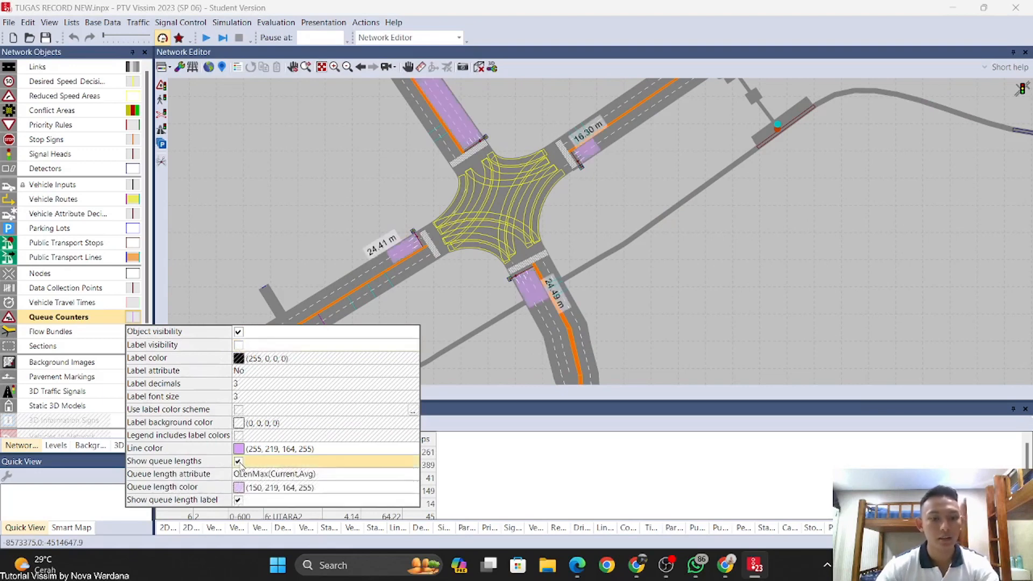
{"action": "left_click", "coordinate": [325, 206]}
{"action": "left_click_drag", "start_coordinate": [326, 204], "coordinate": [319, 260]}
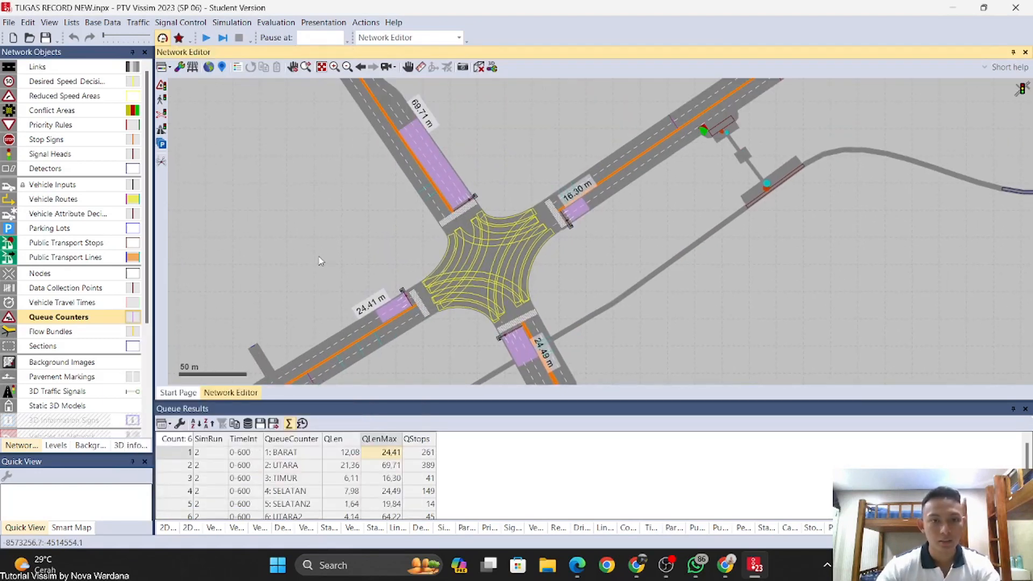
Step: Examine the maximum queue lengths drawn on the four approaches of the main intersection, comparing them with the rail crossing road
{"action": "scroll", "coordinate": [322, 258], "scroll_direction": "down", "scroll_amount": 2}
{"action": "left_click_drag", "start_coordinate": [563, 239], "coordinate": [535, 207]}
{"action": "left_click_drag", "start_coordinate": [757, 258], "coordinate": [523, 338]}
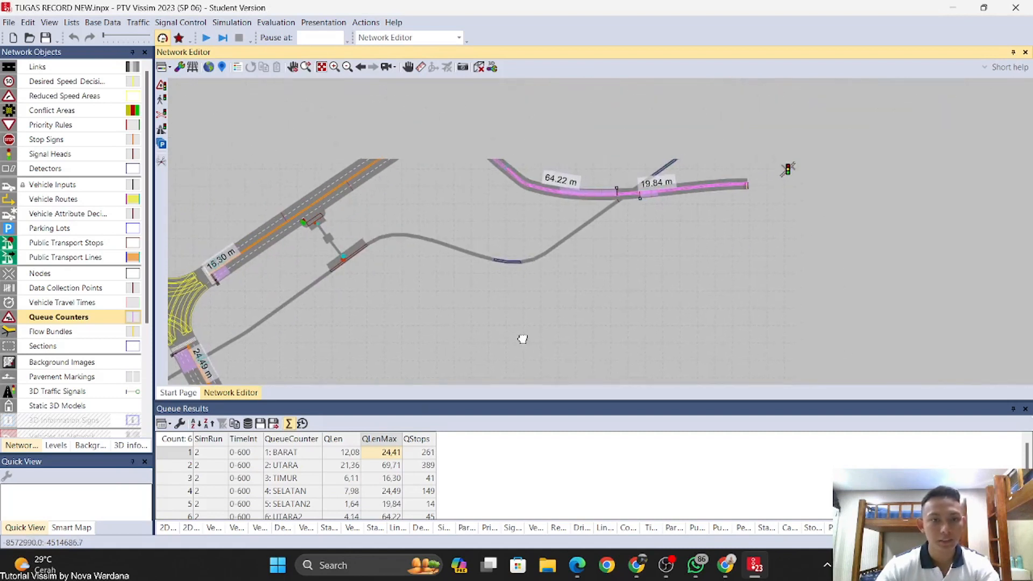
{"action": "left_click_drag", "start_coordinate": [642, 212], "coordinate": [625, 280]}
{"action": "left_click_drag", "start_coordinate": [496, 242], "coordinate": [611, 168]}
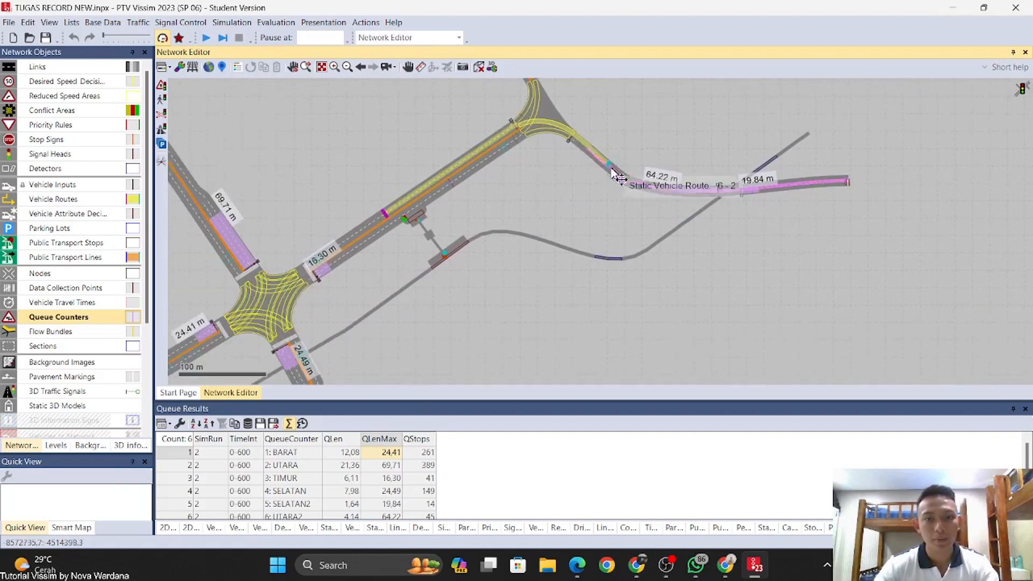
{"action": "left_click_drag", "start_coordinate": [526, 231], "coordinate": [606, 177]}
{"action": "left_click_drag", "start_coordinate": [398, 241], "coordinate": [603, 255]}
{"action": "scroll", "coordinate": [547, 211], "scroll_direction": "up", "scroll_amount": 2}
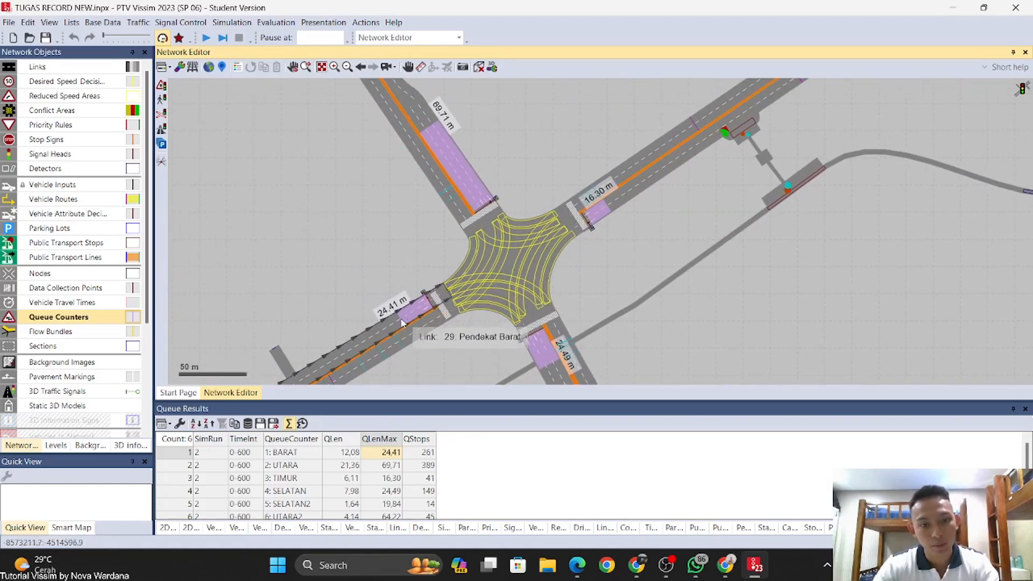
{"action": "left_click_drag", "start_coordinate": [608, 363], "coordinate": [588, 311]}
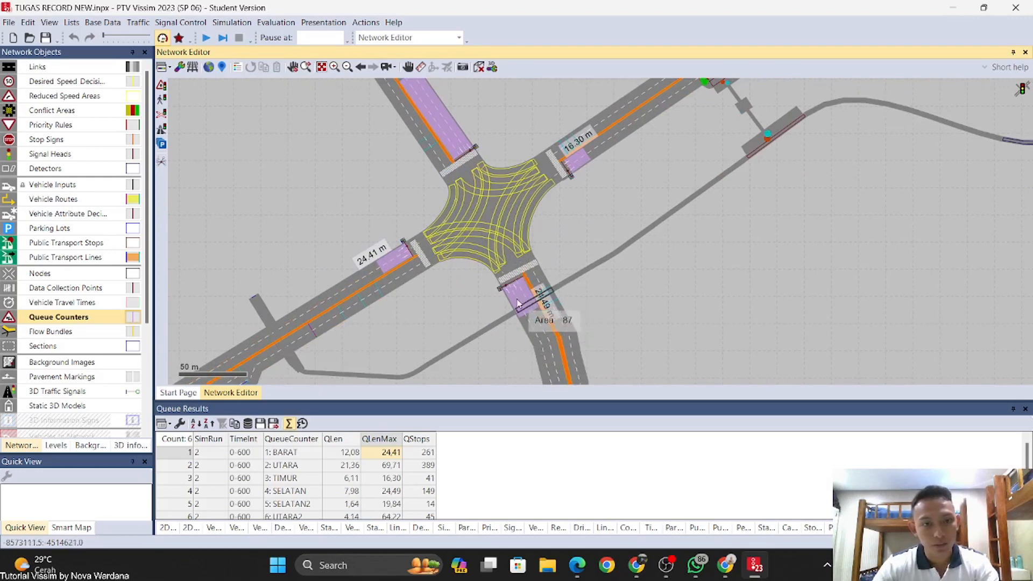
{"action": "left_click_drag", "start_coordinate": [617, 183], "coordinate": [667, 280]}
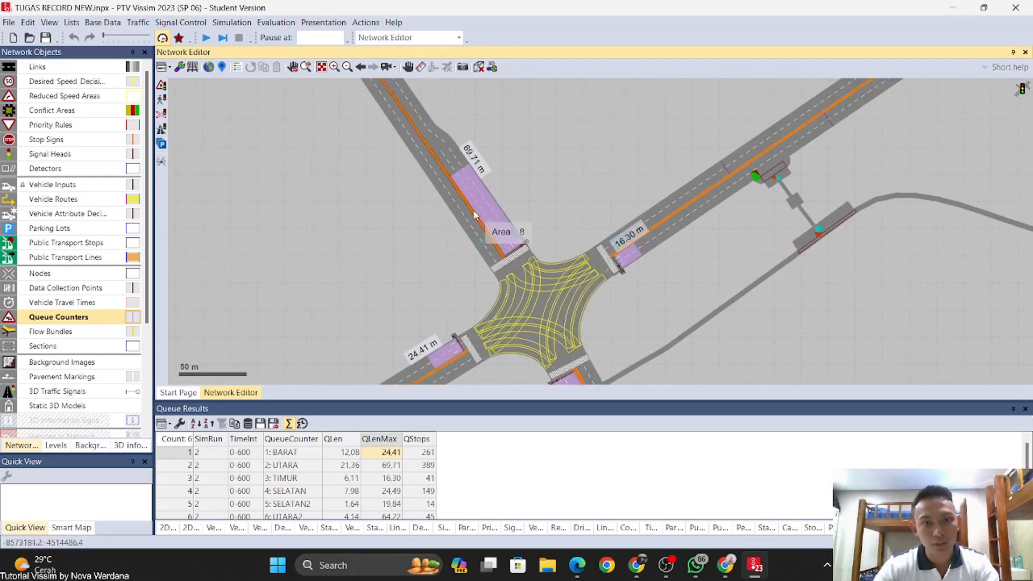
Step: Inspect the queue lengths on both sides of the rail crossing and review all counters in the network overview
{"action": "left_click_drag", "start_coordinate": [662, 149], "coordinate": [350, 213]}
{"action": "left_click_drag", "start_coordinate": [615, 222], "coordinate": [389, 234]}
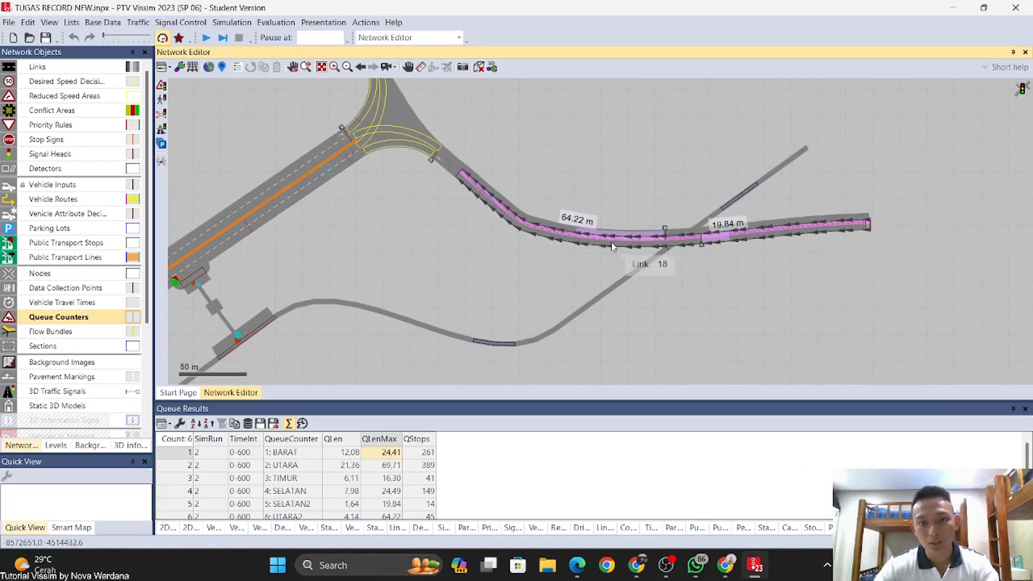
{"action": "scroll", "coordinate": [611, 240], "scroll_direction": "up", "scroll_amount": 3}
{"action": "left_click_drag", "start_coordinate": [828, 291], "coordinate": [732, 292]}
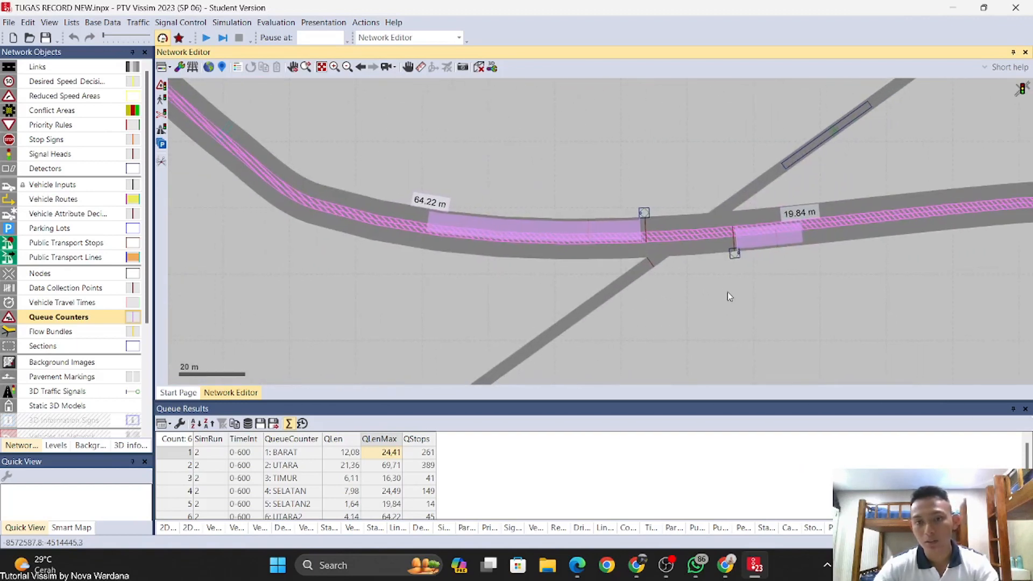
{"action": "scroll", "coordinate": [726, 277], "scroll_direction": "down", "scroll_amount": 5}
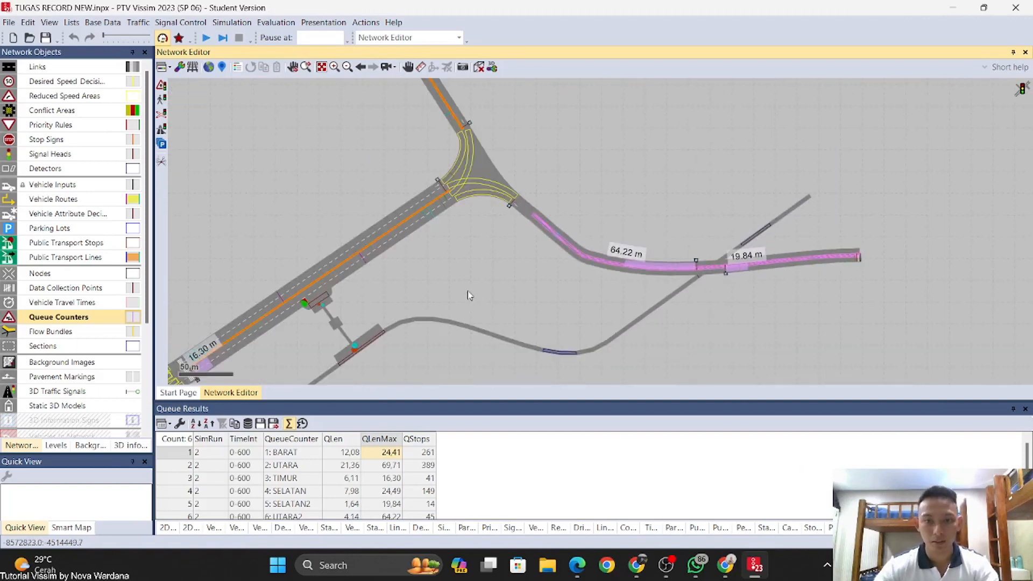
{"action": "left_click_drag", "start_coordinate": [467, 291], "coordinate": [660, 199]}
{"action": "scroll", "coordinate": [439, 272], "scroll_direction": "down", "scroll_amount": 1}
{"action": "left_click_drag", "start_coordinate": [454, 262], "coordinate": [562, 203]}
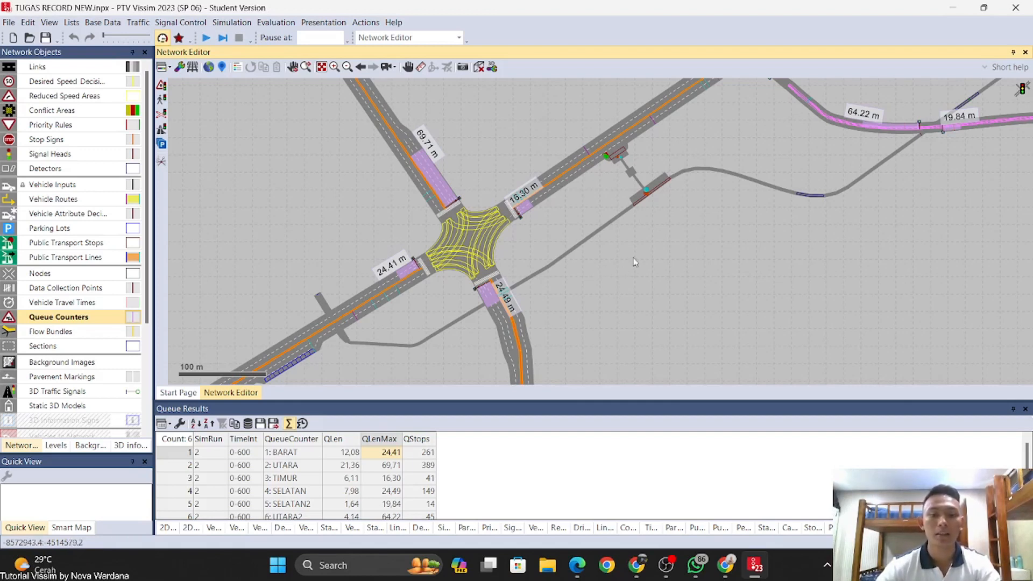
{"action": "left_click_drag", "start_coordinate": [673, 254], "coordinate": [585, 272]}
{"action": "left_click_drag", "start_coordinate": [557, 305], "coordinate": [613, 244]}
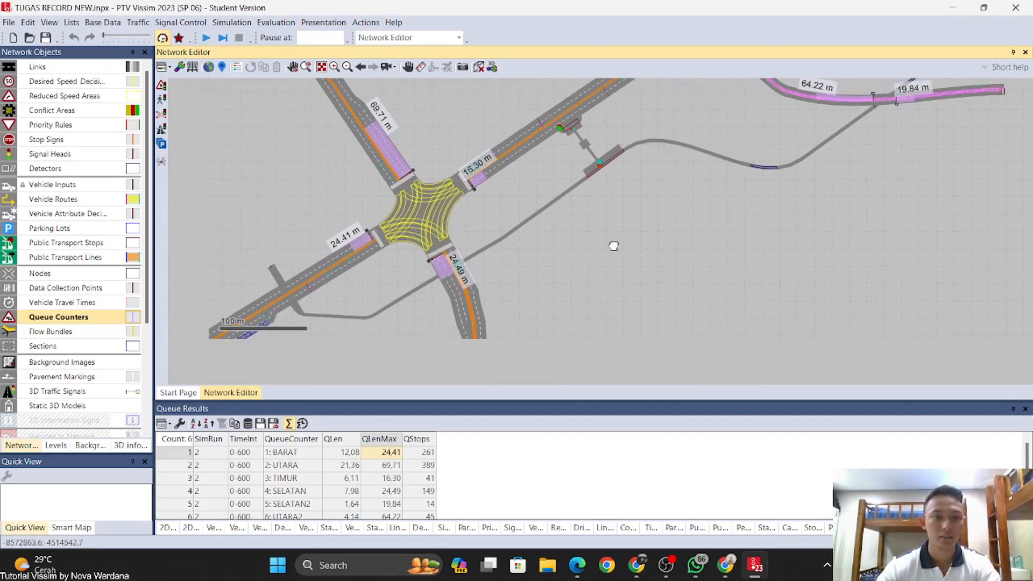
Step: Open the list of simulation runs and delete both runs together with their evaluation results
{"action": "left_click", "coordinate": [289, 26]}
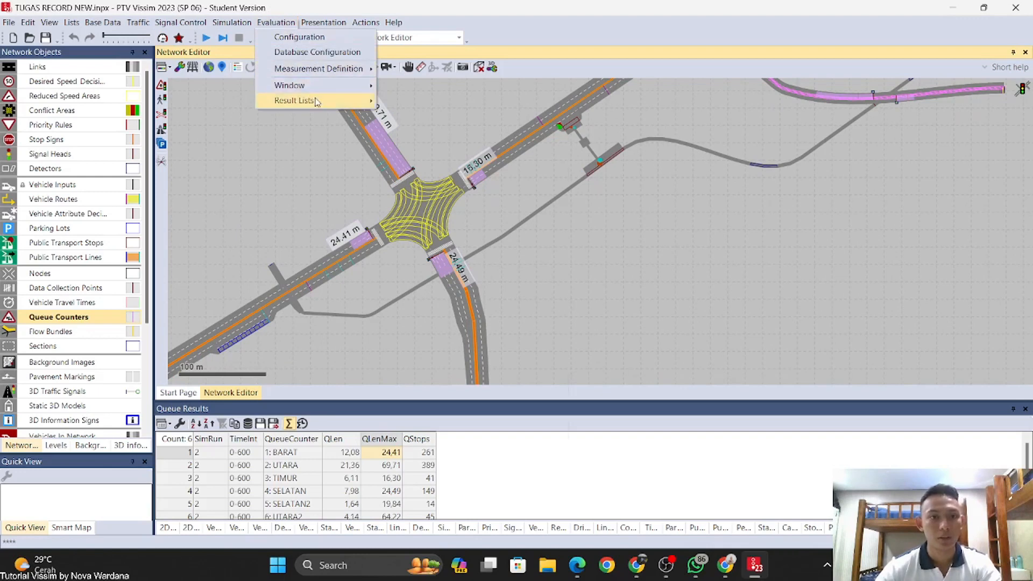
{"action": "mouse_move", "coordinate": [346, 99]}
{"action": "left_click", "coordinate": [423, 106]}
{"action": "left_click", "coordinate": [598, 481]}
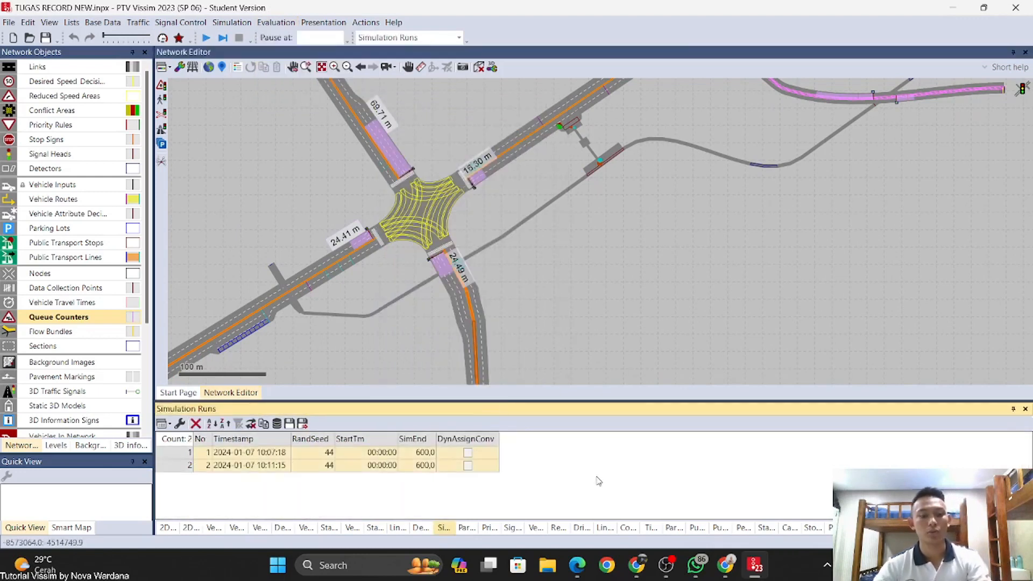
{"action": "key", "text": "Delete"}
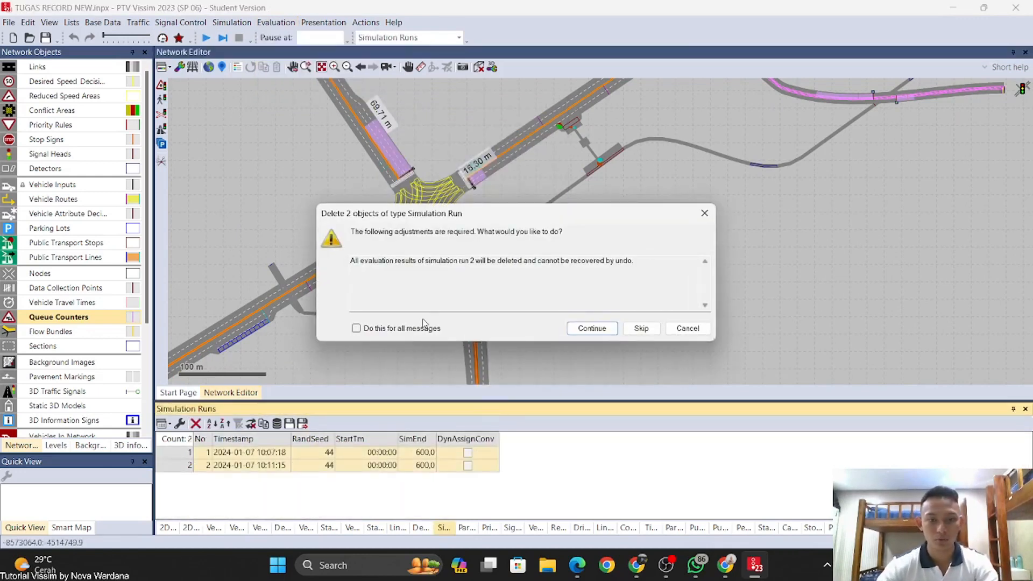
{"action": "left_click", "coordinate": [592, 328]}
Step: Draw a four-cornered node polygon around the main four-leg intersection, enclosing the stop lines of all its approaches
{"action": "left_click_drag", "start_coordinate": [583, 309], "coordinate": [689, 304]}
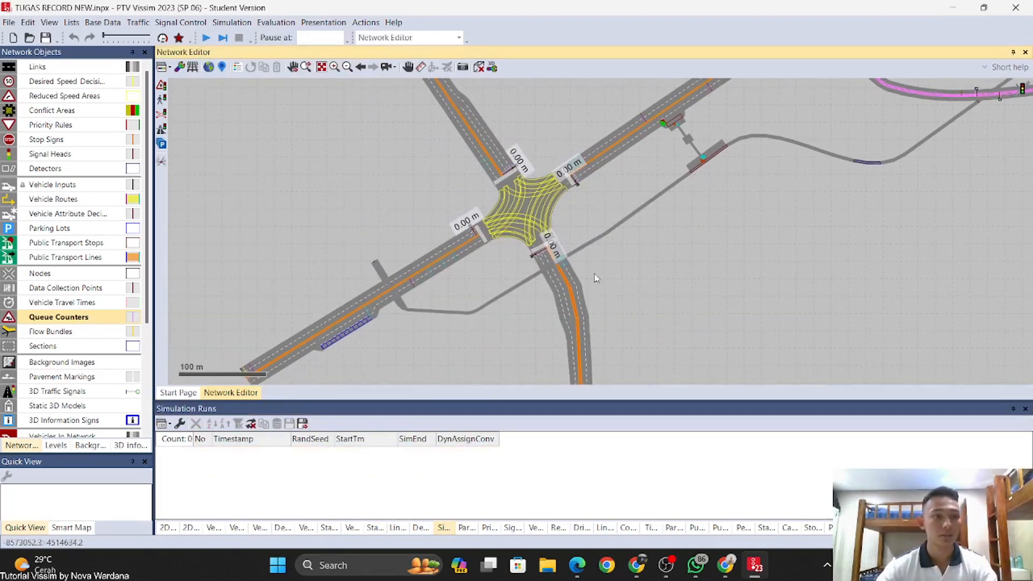
{"action": "left_click_drag", "start_coordinate": [419, 192], "coordinate": [372, 214]}
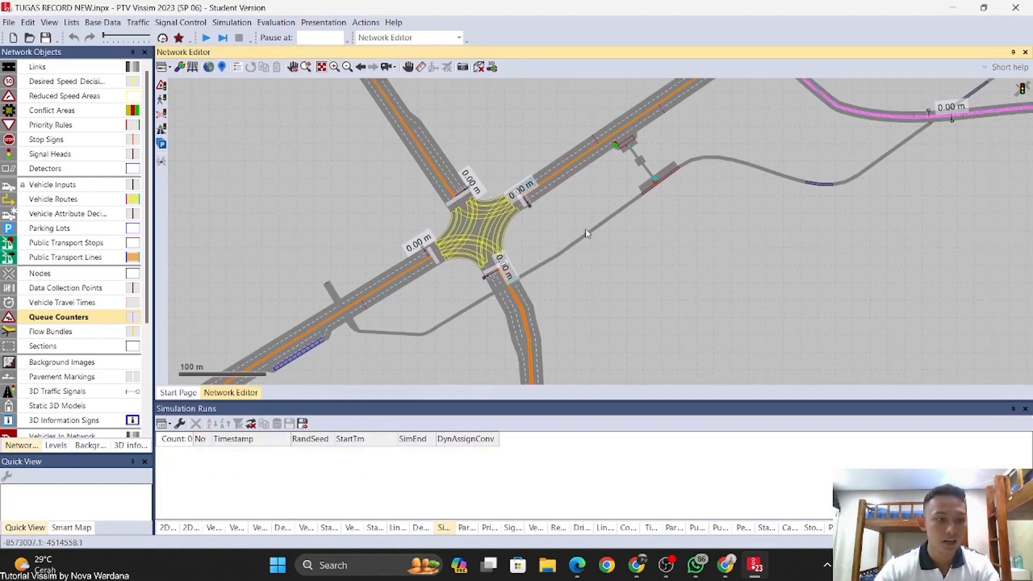
{"action": "left_click", "coordinate": [81, 273]}
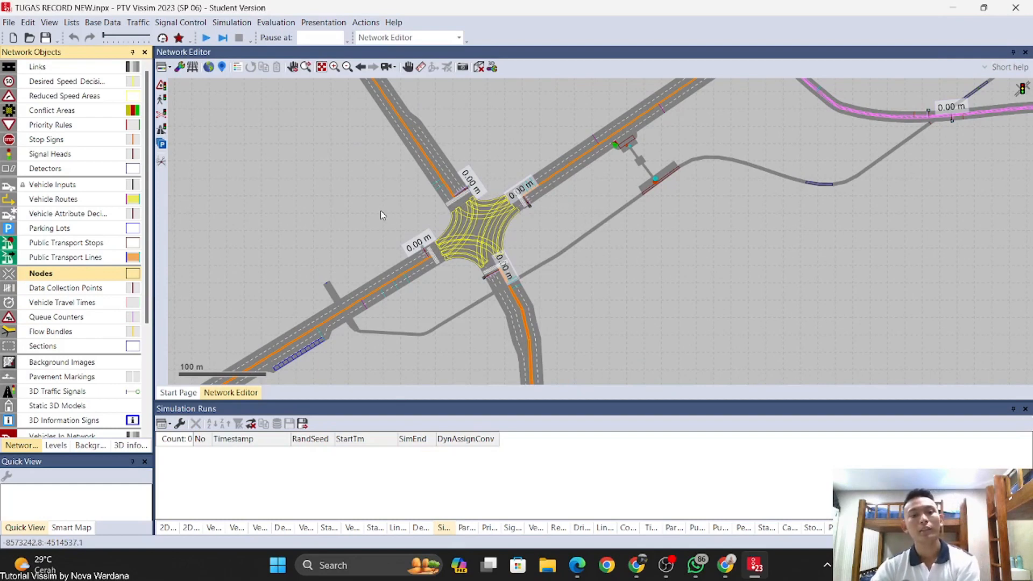
{"action": "scroll", "coordinate": [381, 214], "scroll_direction": "up", "scroll_amount": 3}
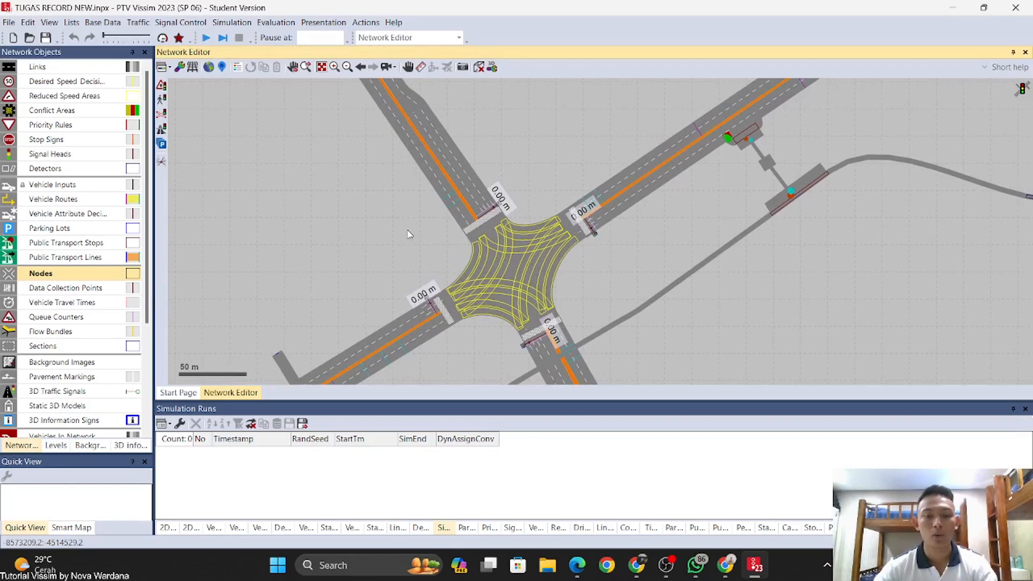
{"action": "scroll", "coordinate": [461, 232], "scroll_direction": "down", "scroll_amount": 3}
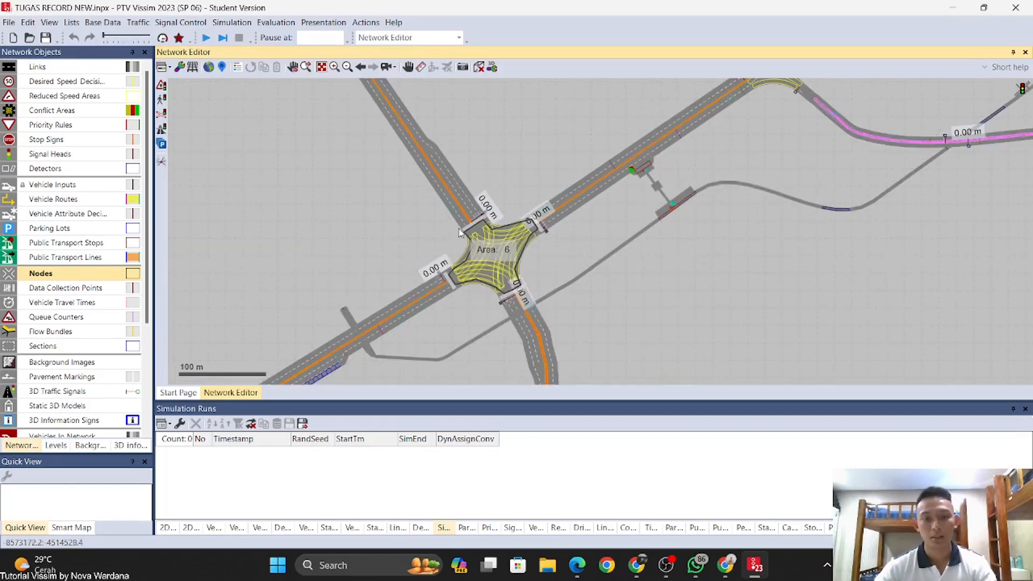
{"action": "scroll", "coordinate": [424, 230], "scroll_direction": "up", "scroll_amount": 3}
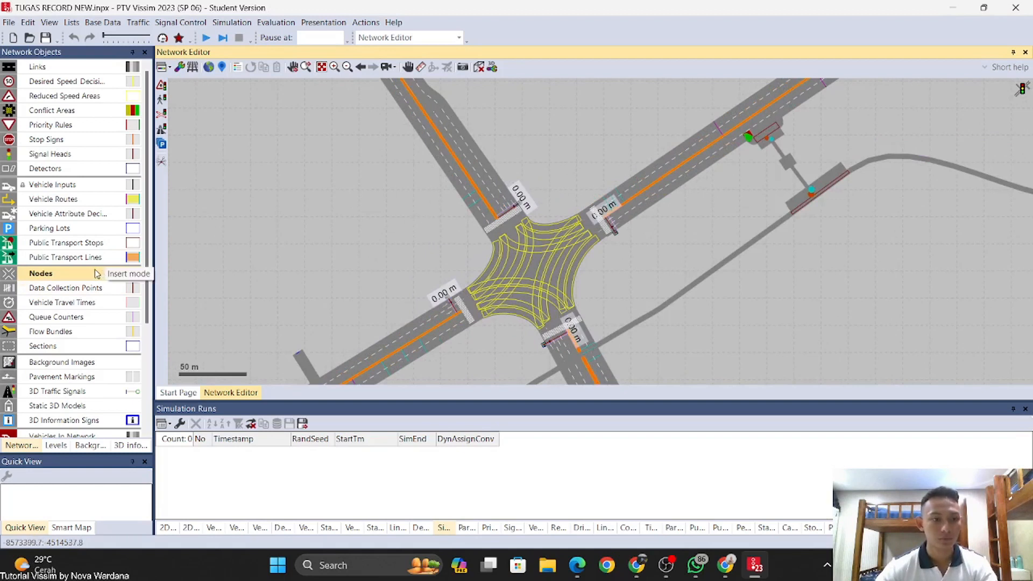
{"action": "right_click", "coordinate": [386, 192]}
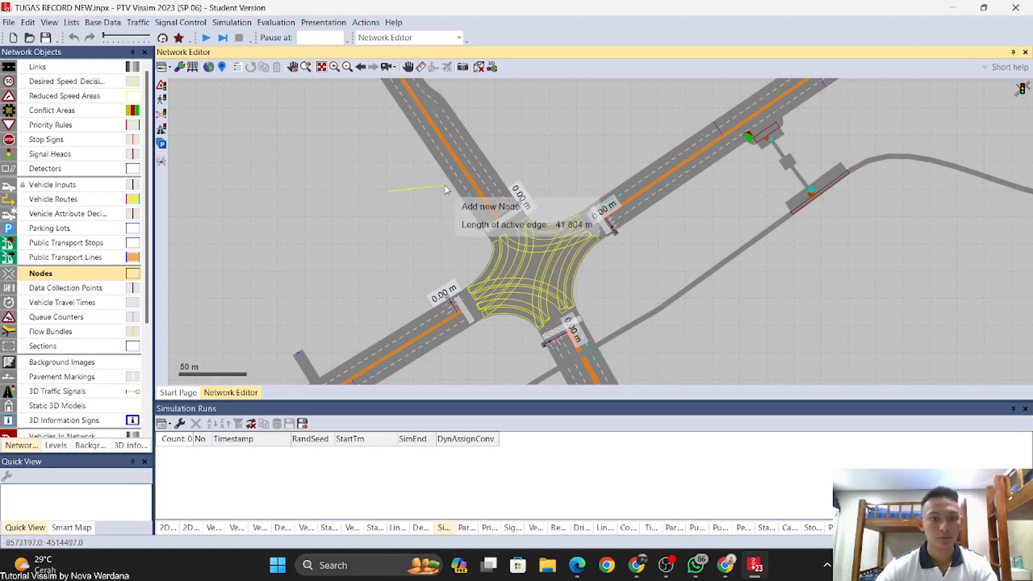
{"action": "left_click", "coordinate": [546, 99]}
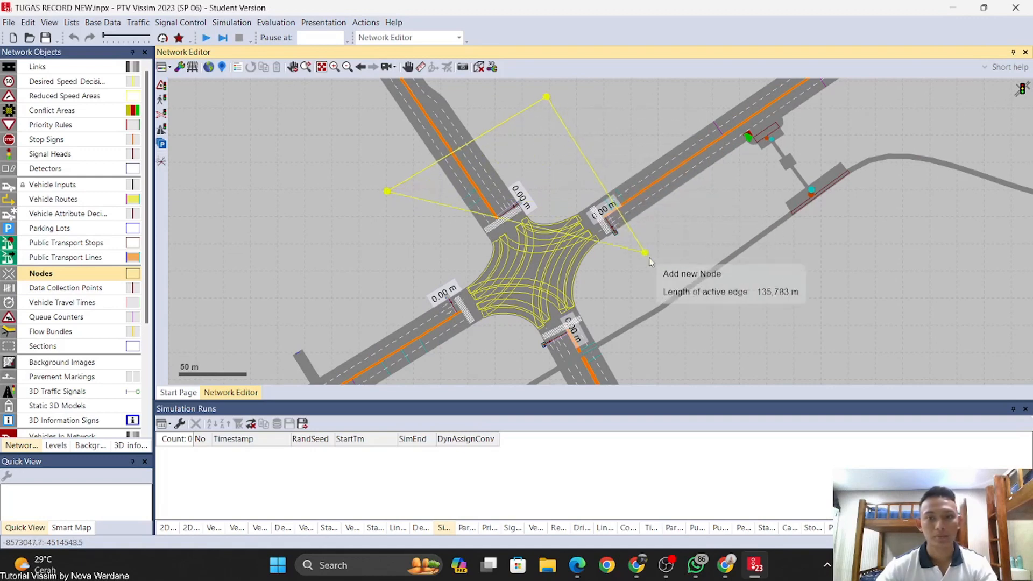
{"action": "left_click", "coordinate": [686, 357]}
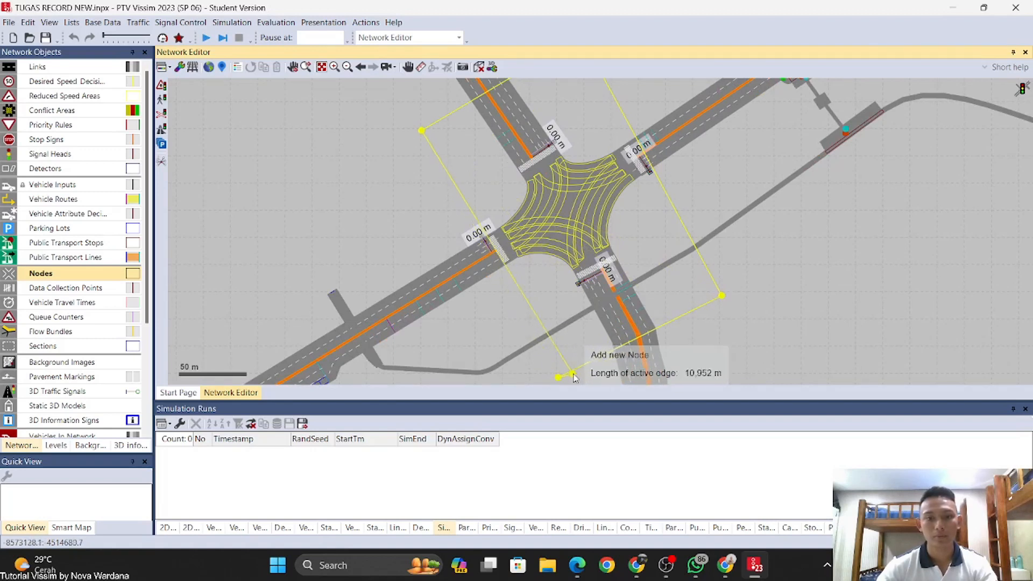
{"action": "left_click", "coordinate": [557, 376]}
{"action": "left_click", "coordinate": [557, 378]}
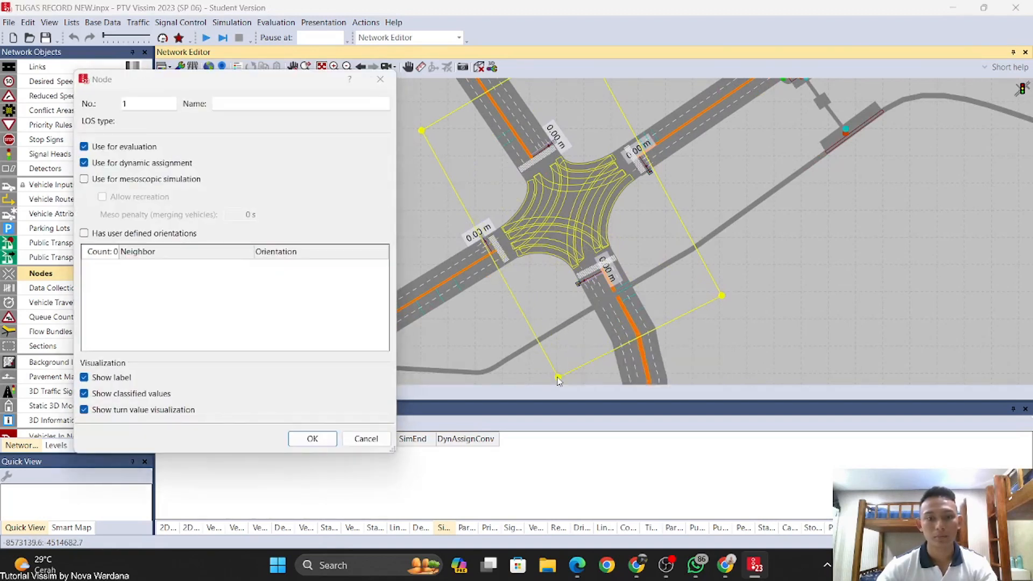
Step: Name the new node SIMPANG 4, keeping it enabled for evaluation and dynamic assignment
{"action": "left_click_drag", "start_coordinate": [200, 78], "coordinate": [417, 91]}
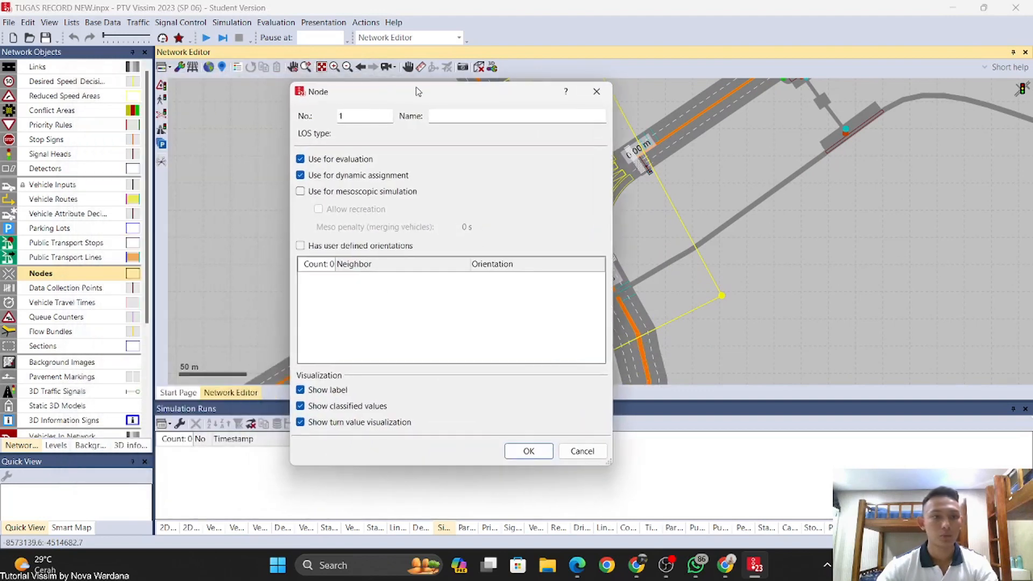
{"action": "left_click", "coordinate": [449, 115]}
{"action": "type", "text": "SIMPANG 4"}
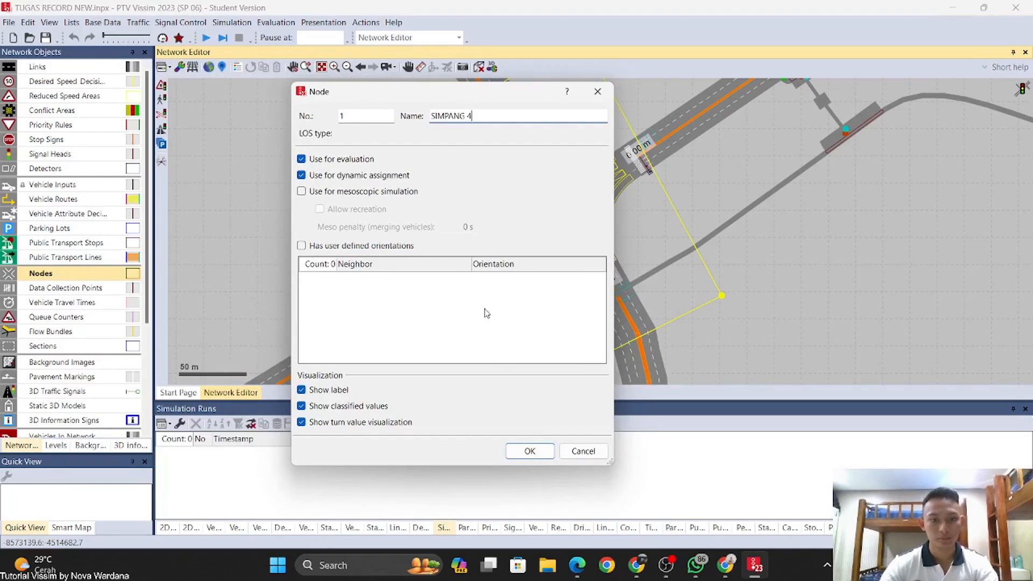
{"action": "left_click", "coordinate": [530, 450]}
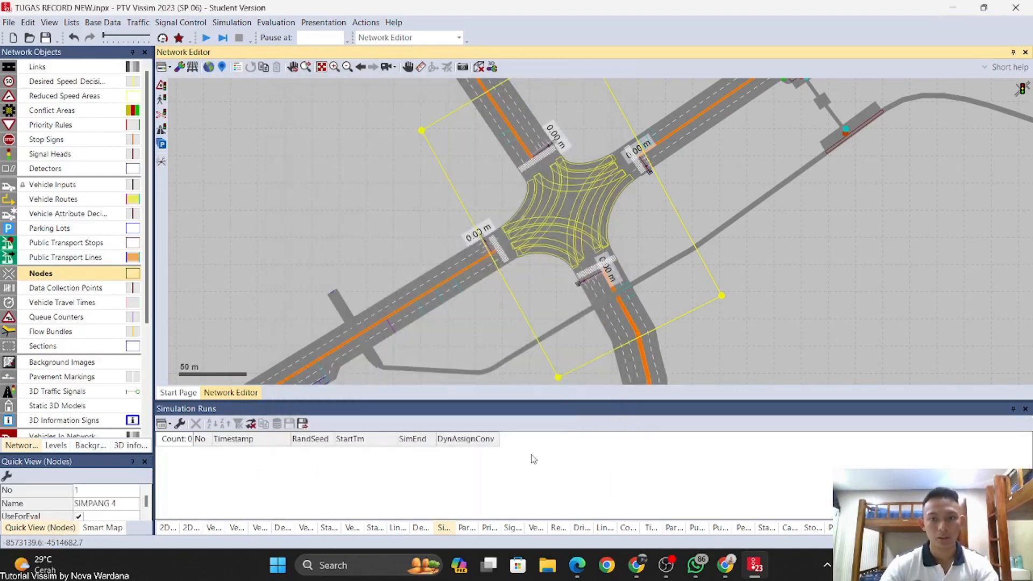
{"action": "left_click", "coordinate": [892, 260]}
Step: Draw a four-cornered node polygon around the three-leg intersection, enclosing the ends of all its approaches
{"action": "scroll", "coordinate": [872, 258], "scroll_direction": "down", "scroll_amount": 4}
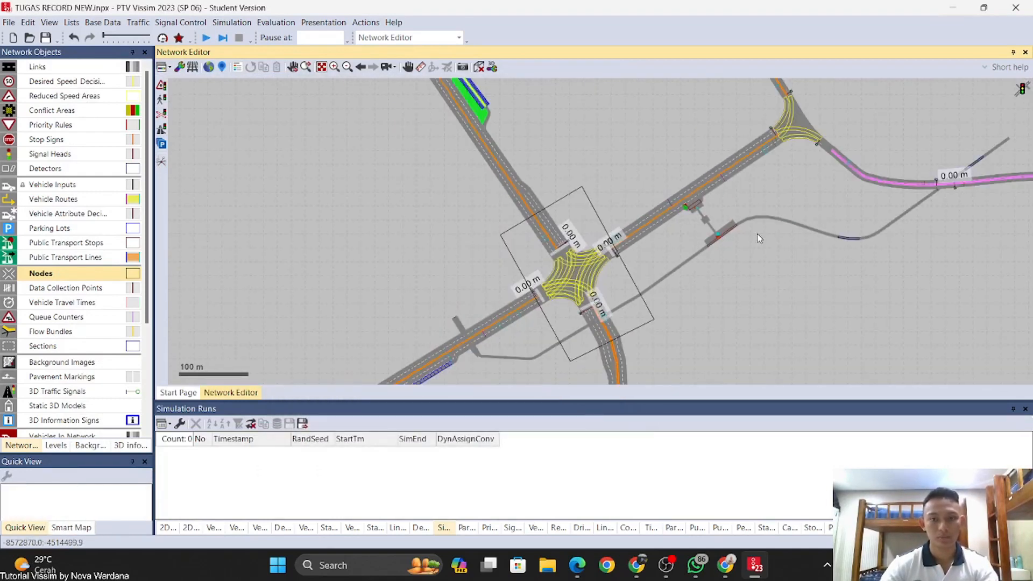
{"action": "scroll", "coordinate": [684, 150], "scroll_direction": "up", "scroll_amount": 3}
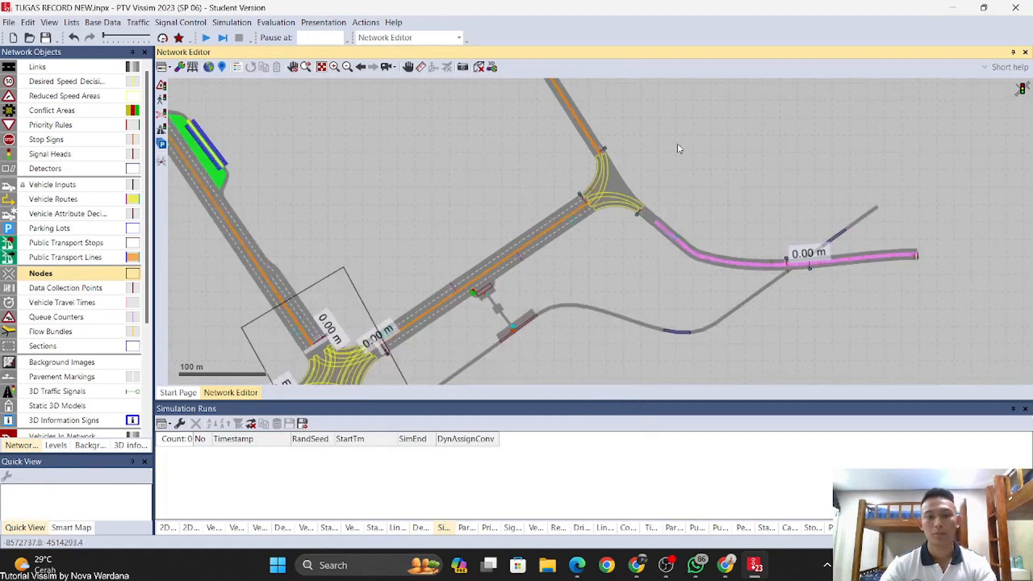
{"action": "right_click", "coordinate": [513, 178], "text": "ctrl"}
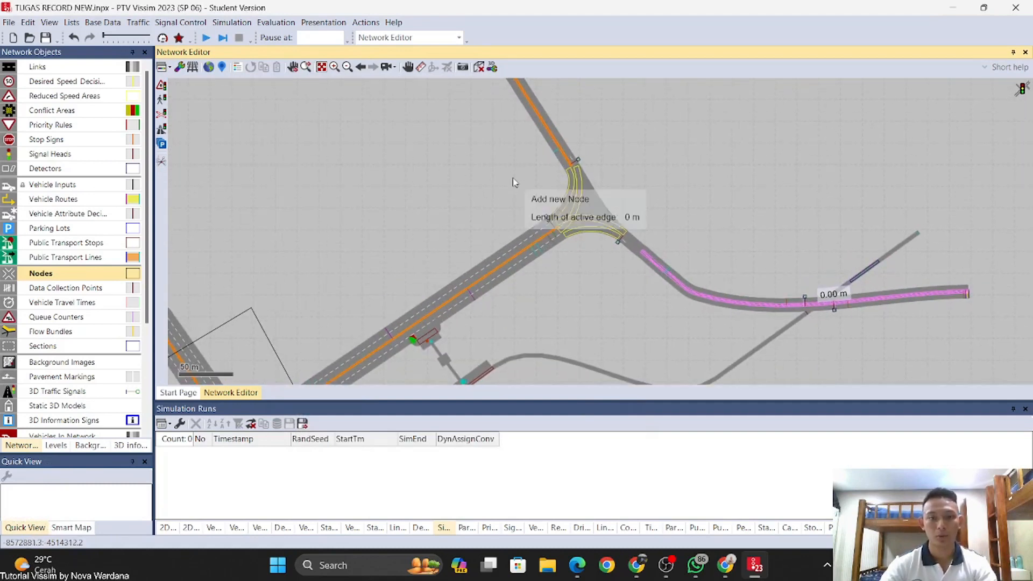
{"action": "left_click", "coordinate": [605, 123]}
{"action": "left_click", "coordinate": [663, 218]}
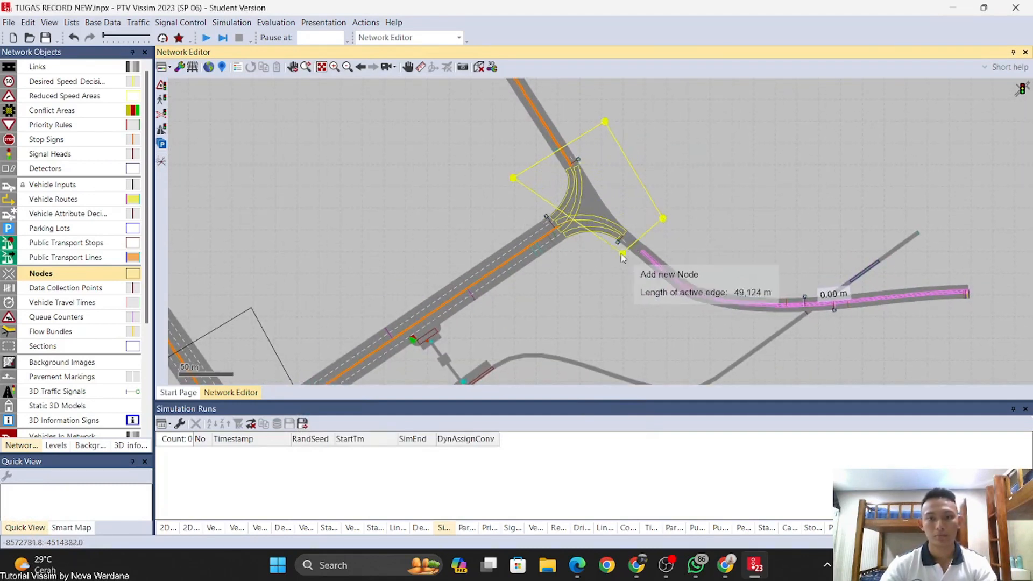
{"action": "left_click", "coordinate": [575, 279]}
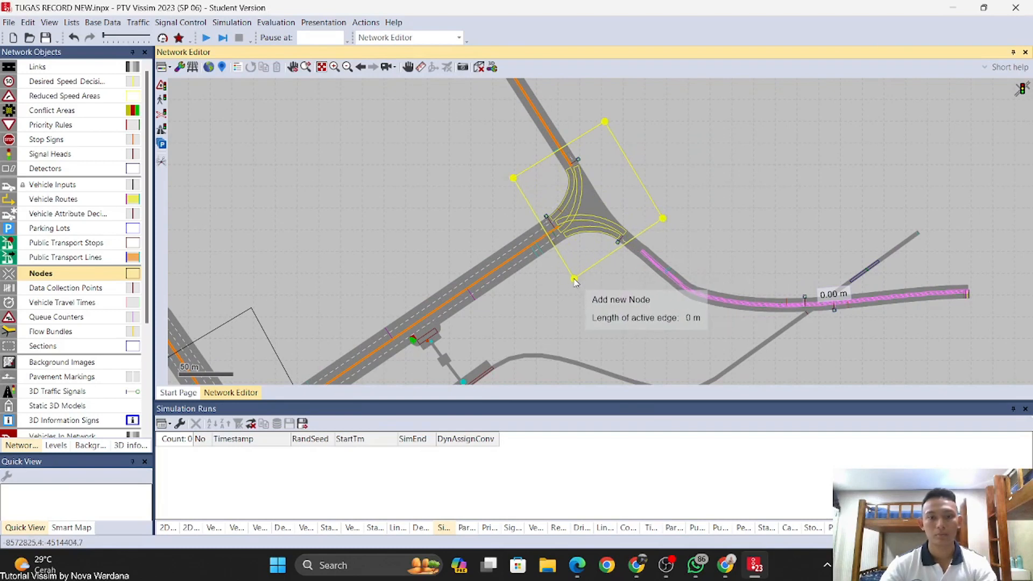
{"action": "left_click", "coordinate": [575, 279]}
Step: Name the new node SIMPANG 3, keeping it enabled for evaluation and dynamic assignment
{"action": "left_click", "coordinate": [457, 117]}
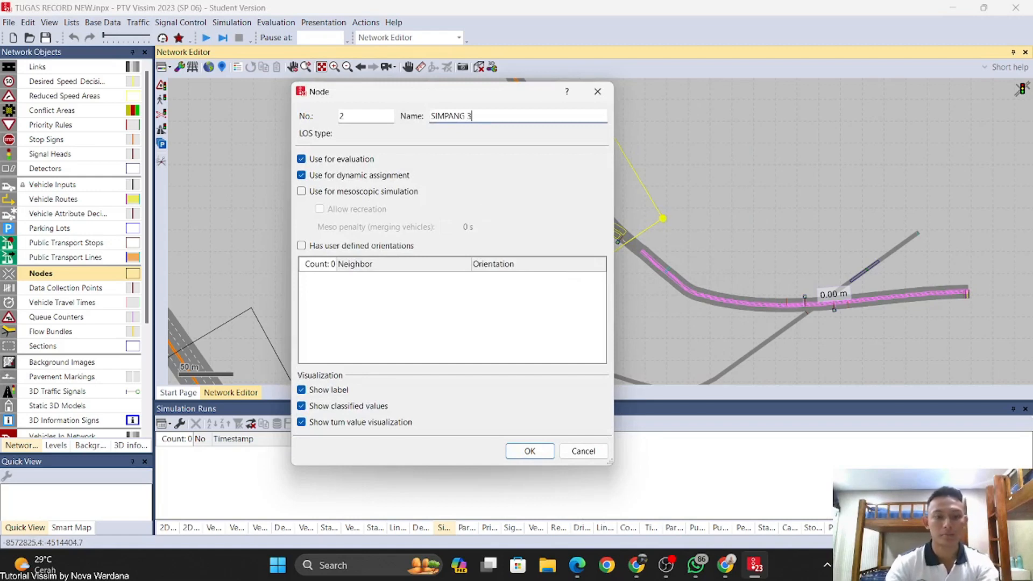
{"action": "type", "text": "SIMPANG 3"}
{"action": "key", "text": "Return"}
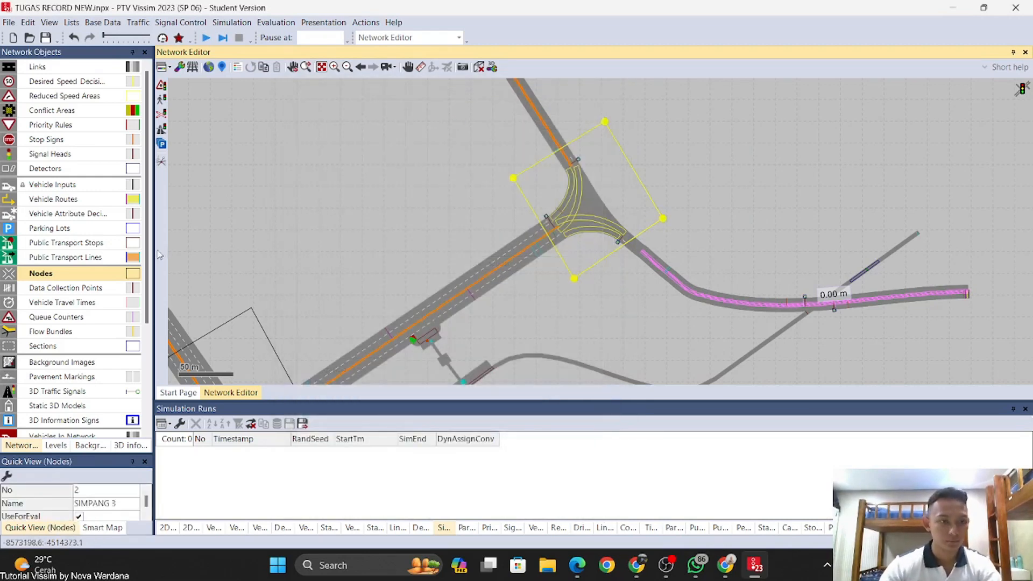
Step: Open the list of nodes and check both node polygons in the network
{"action": "right_click", "coordinate": [98, 273]}
{"action": "left_click", "coordinate": [121, 279]}
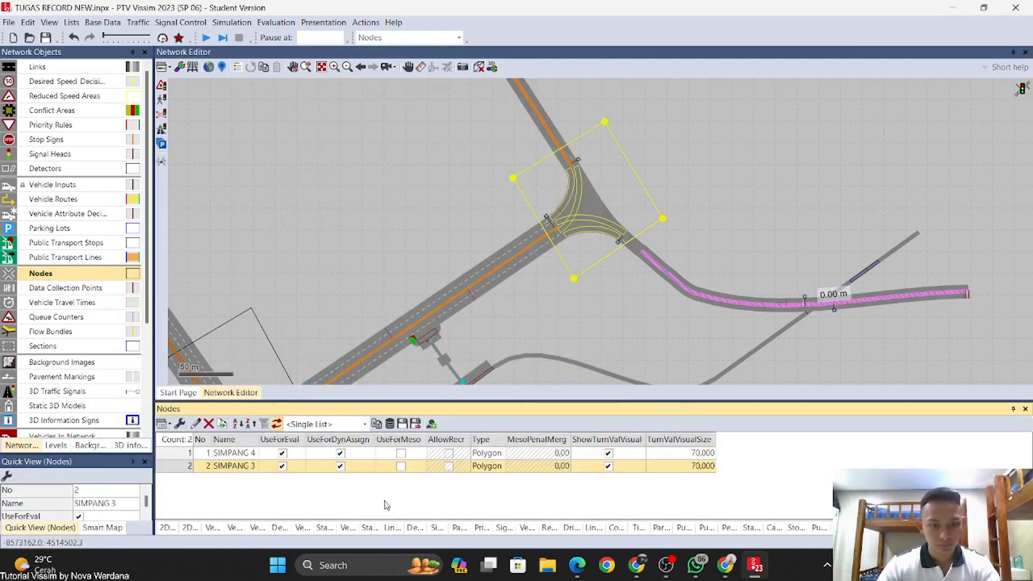
{"action": "scroll", "coordinate": [360, 283], "scroll_direction": "down", "scroll_amount": 2}
{"action": "scroll", "coordinate": [503, 194], "scroll_direction": "down", "scroll_amount": 1}
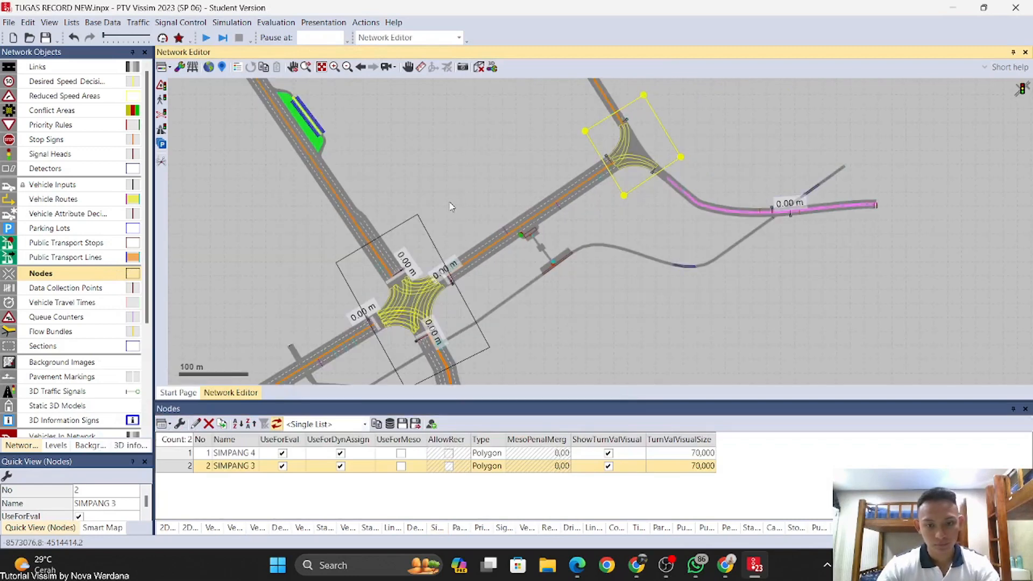
{"action": "scroll", "coordinate": [456, 195], "scroll_direction": "up", "scroll_amount": 1}
{"action": "mouse_move", "coordinate": [462, 180]}
{"action": "left_mouse_down"}
{"action": "mouse_move", "coordinate": [407, 212]}
{"action": "mouse_move", "coordinate": [459, 164]}
{"action": "left_mouse_up"}
Step: Enable data collection for nodes in the evaluation configuration and check the selected vehicle classes
{"action": "left_click", "coordinate": [274, 23]}
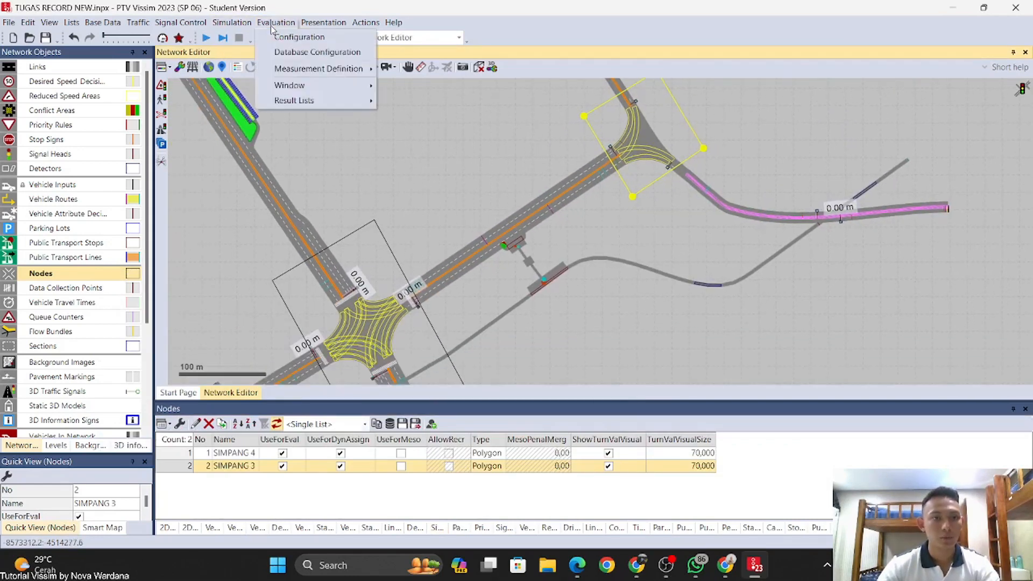
{"action": "left_click", "coordinate": [290, 37]}
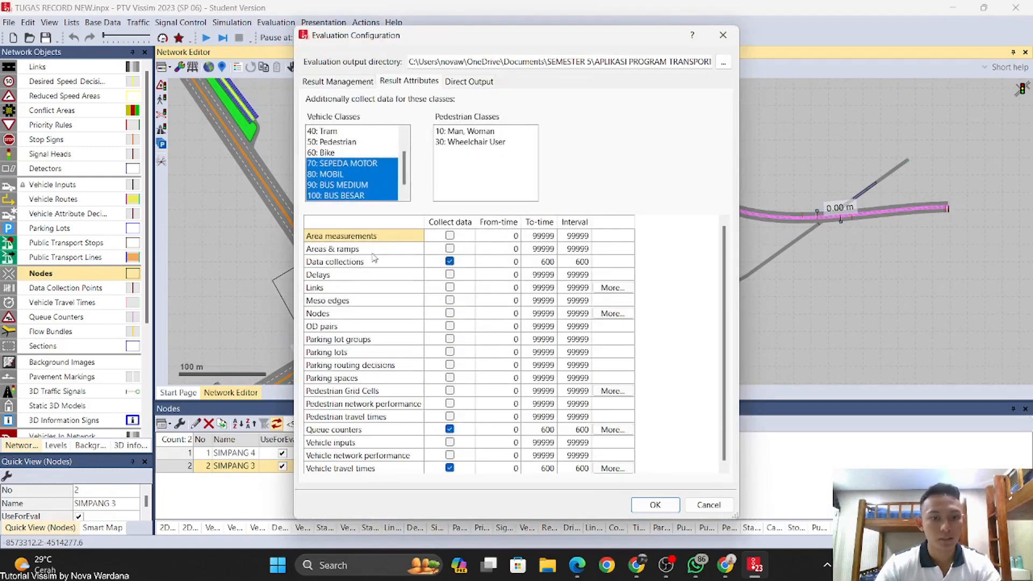
{"action": "left_click", "coordinate": [359, 316]}
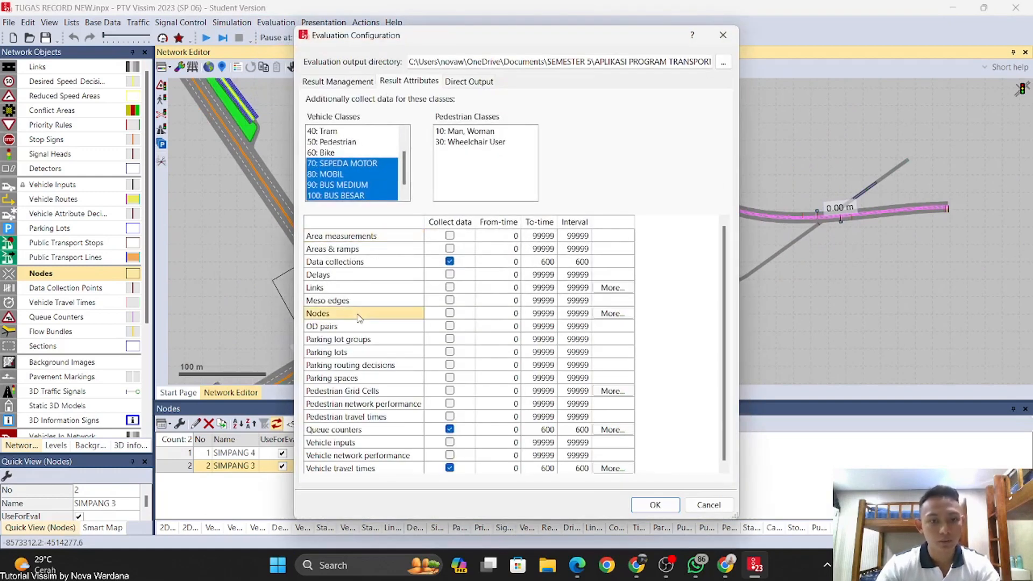
{"action": "left_click", "coordinate": [449, 314]}
{"action": "scroll", "coordinate": [361, 161], "scroll_direction": "down", "scroll_amount": 1}
{"action": "scroll", "coordinate": [360, 164], "scroll_direction": "up", "scroll_amount": 1}
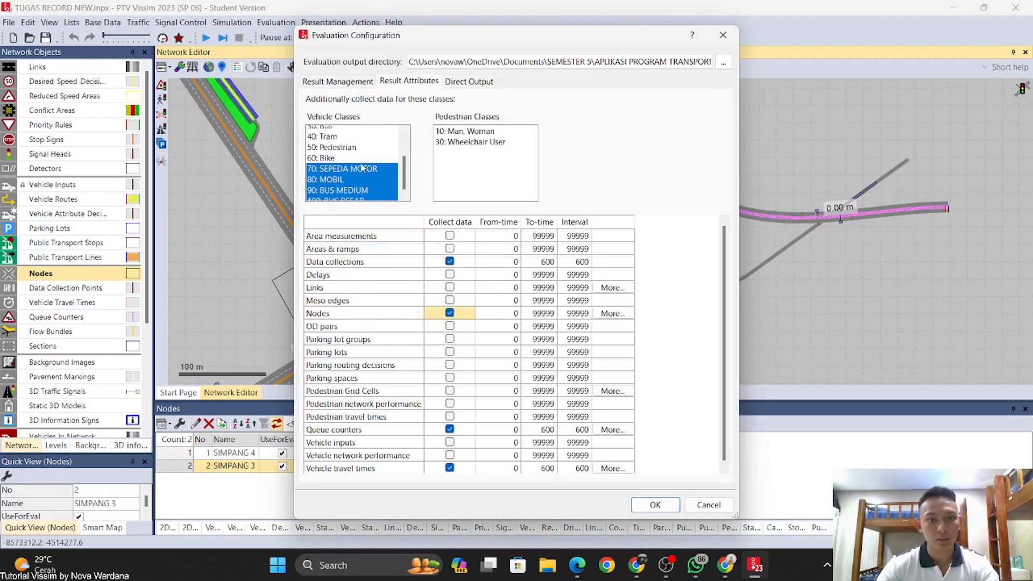
{"action": "scroll", "coordinate": [362, 167], "scroll_direction": "down", "scroll_amount": 1}
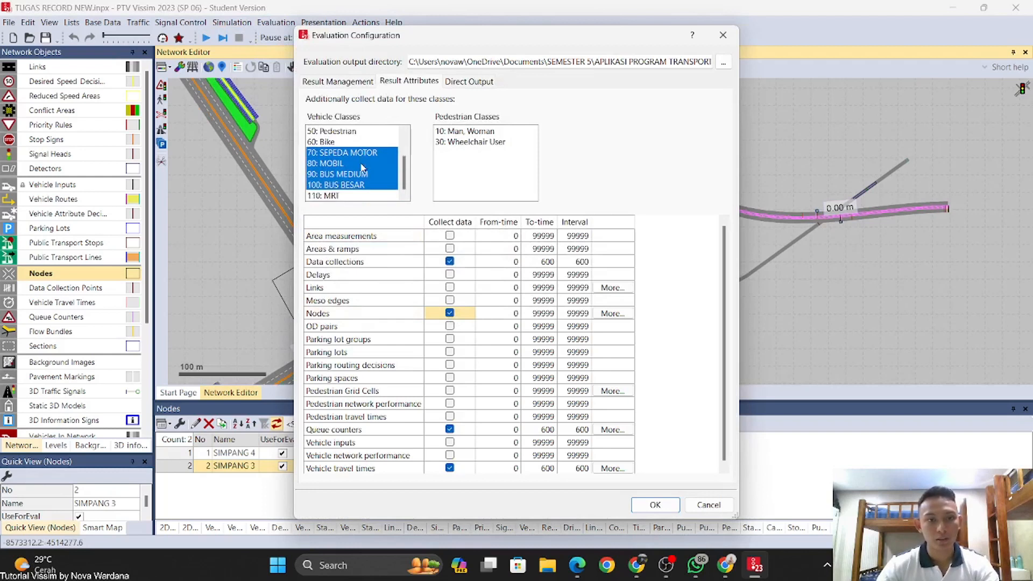
Step: Set the node evaluation's end time and interval to 600 and accept the evaluation configuration
{"action": "left_click", "coordinate": [540, 316]}
{"action": "left_click", "coordinate": [540, 314]}
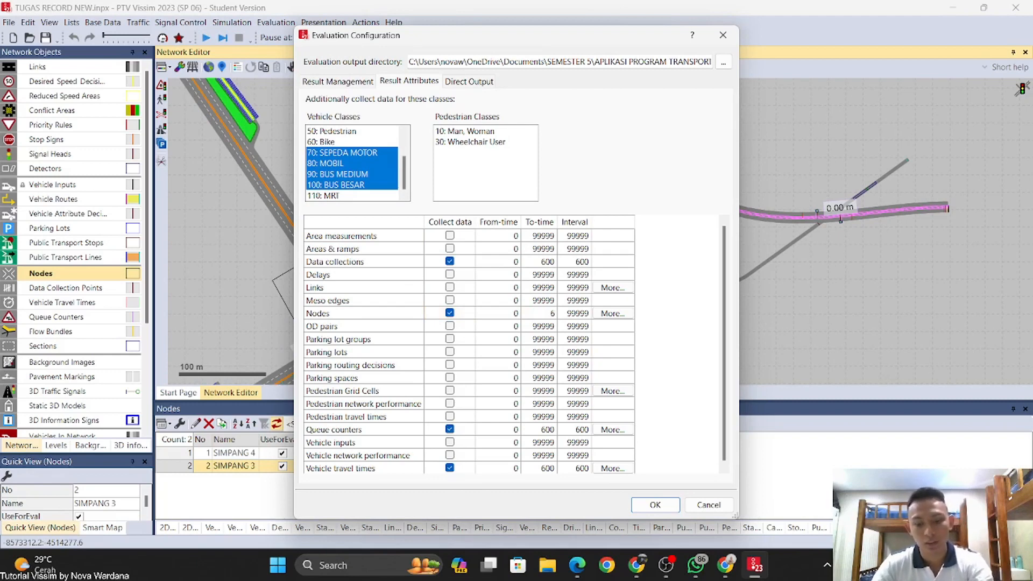
{"action": "left_click", "coordinate": [578, 316]}
{"action": "type", "text": "600"}
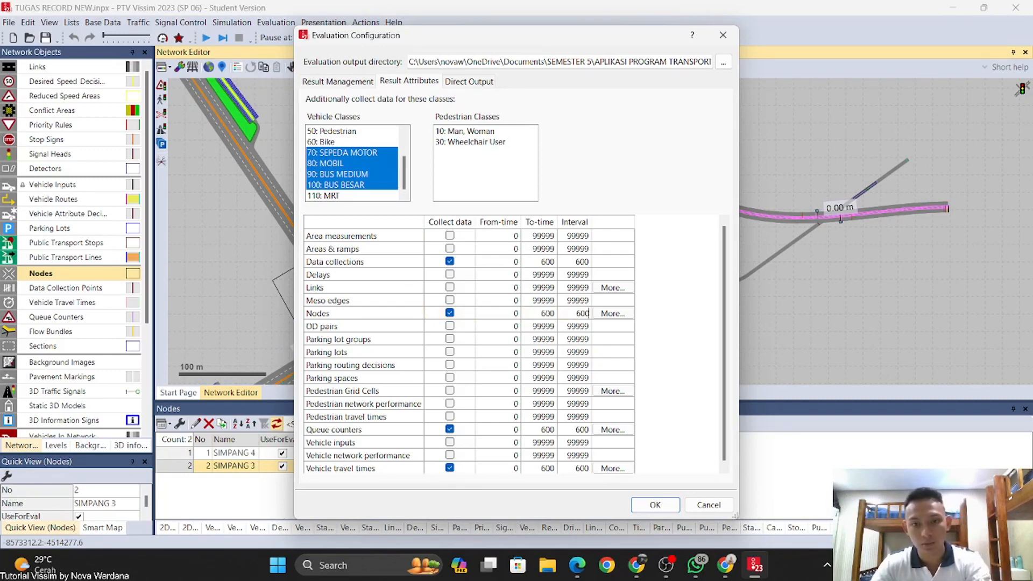
{"action": "left_click", "coordinate": [654, 504]}
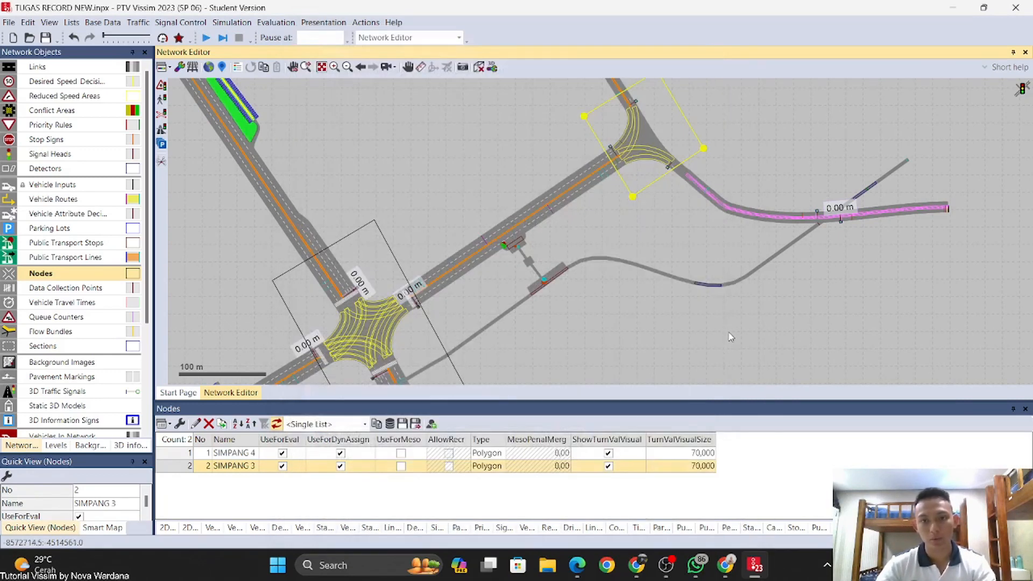
Step: Check the simulation period, random seed and number of runs in the simulation parameters and accept them
{"action": "left_click_drag", "start_coordinate": [436, 334], "coordinate": [534, 288]}
{"action": "left_click", "coordinate": [230, 23]}
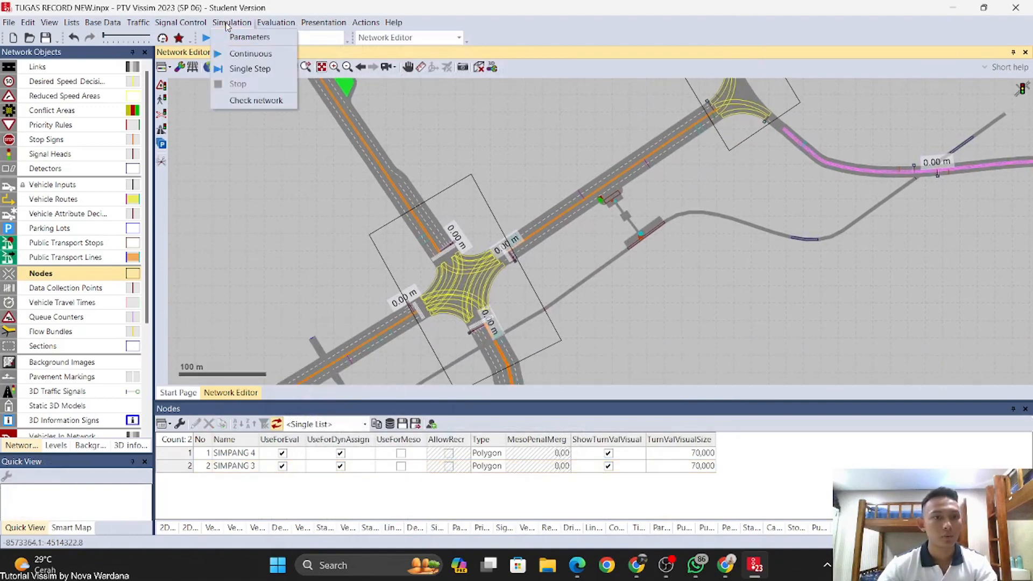
{"action": "left_click", "coordinate": [236, 22]}
{"action": "left_click", "coordinate": [237, 23]}
{"action": "left_click", "coordinate": [249, 37]}
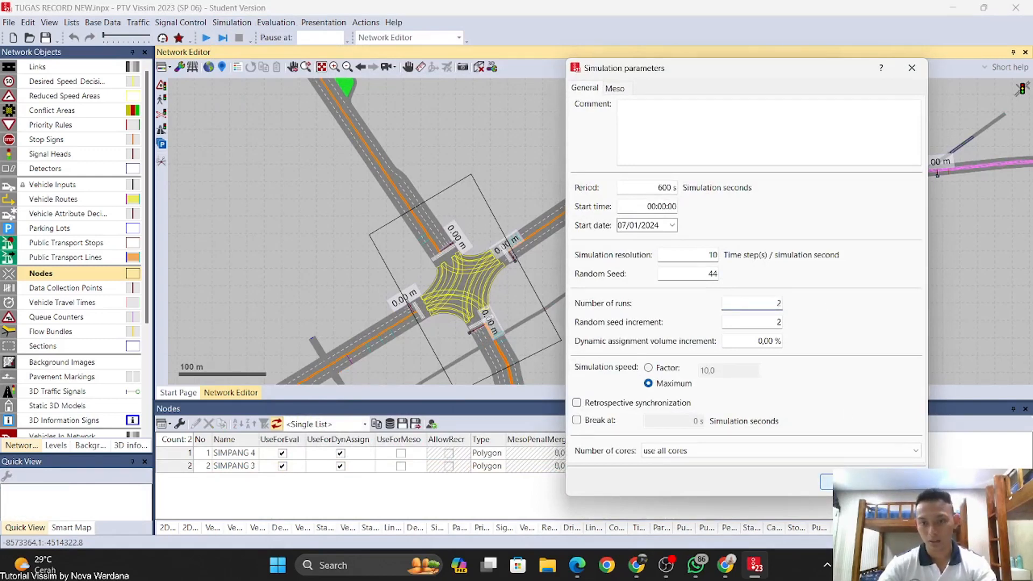
{"action": "key", "text": "Return"}
Step: Shrink the SIMPANG 4 node by moving its two edges across the north and south approaches closer to the stop lines
{"action": "left_click_drag", "start_coordinate": [606, 285], "coordinate": [682, 207]}
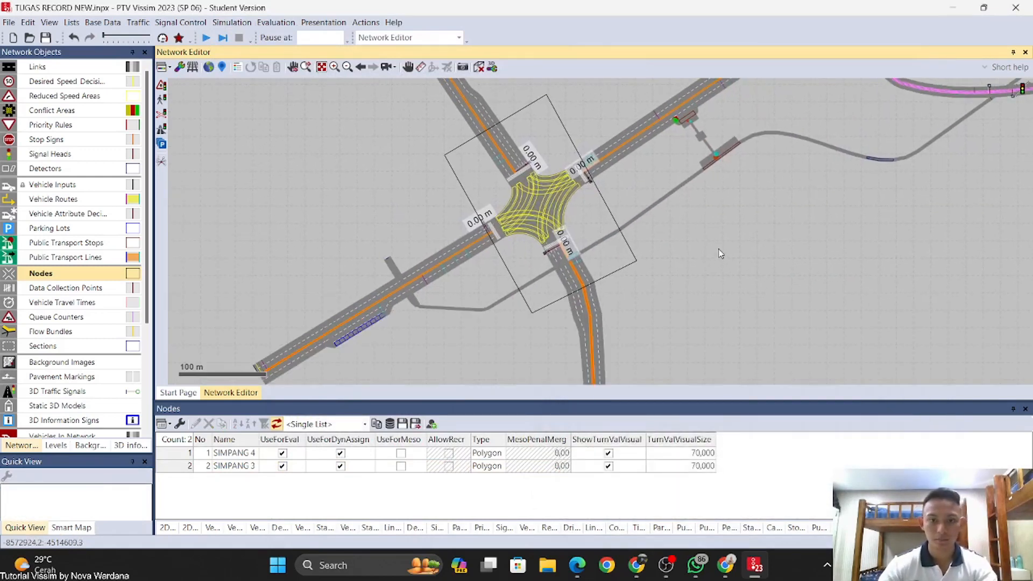
{"action": "left_click_drag", "start_coordinate": [718, 249], "coordinate": [719, 267]}
{"action": "left_click", "coordinate": [619, 294]}
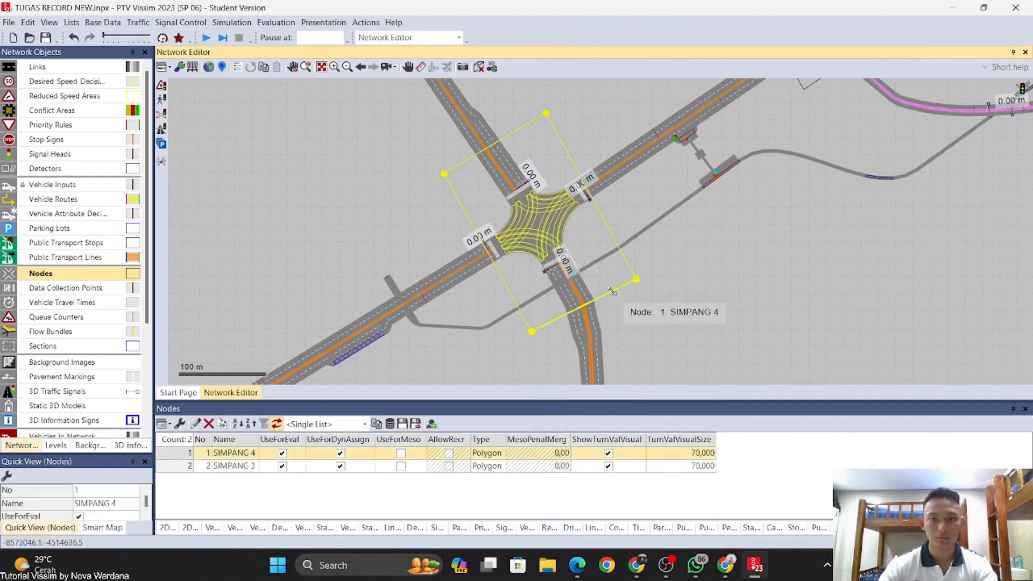
{"action": "left_click_drag", "start_coordinate": [619, 294], "coordinate": [595, 252]}
{"action": "left_click_drag", "start_coordinate": [500, 140], "coordinate": [518, 174]}
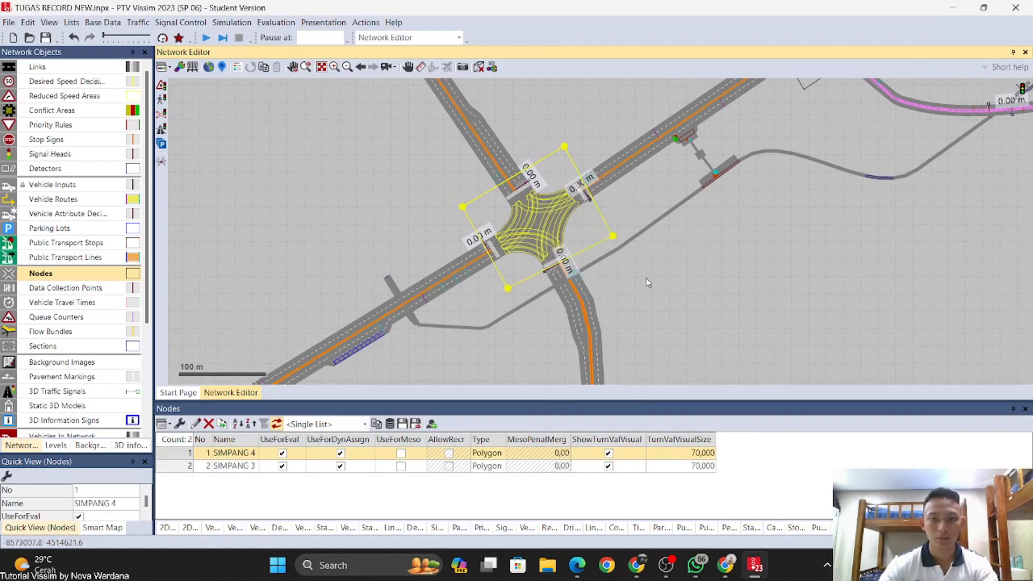
Step: Tighten the SIMPANG 3 node polygon so its edges lie closer to the three-leg intersection
{"action": "left_click", "coordinate": [765, 274]}
{"action": "left_click_drag", "start_coordinate": [766, 274], "coordinate": [616, 372]}
{"action": "left_click_drag", "start_coordinate": [699, 143], "coordinate": [686, 199]}
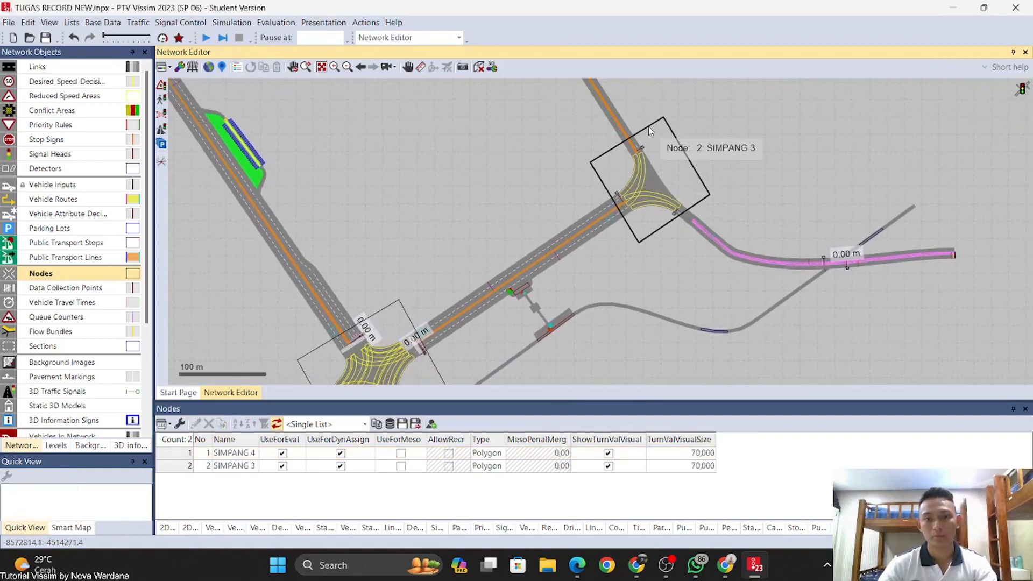
{"action": "left_click", "coordinate": [605, 180]}
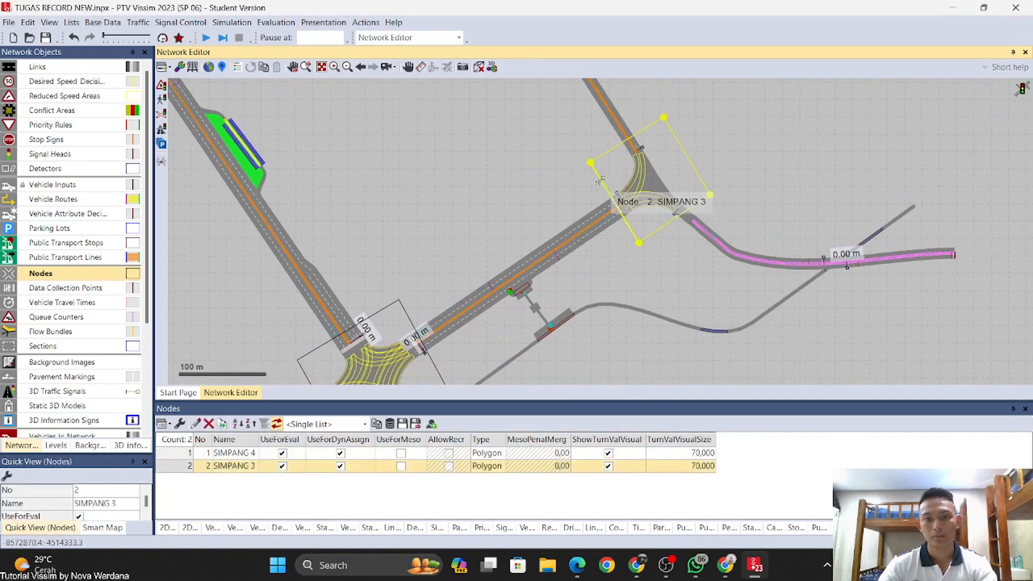
{"action": "left_click_drag", "start_coordinate": [606, 179], "coordinate": [619, 156]}
{"action": "left_click_drag", "start_coordinate": [675, 214], "coordinate": [677, 215]}
{"action": "left_click_drag", "start_coordinate": [688, 159], "coordinate": [678, 164]}
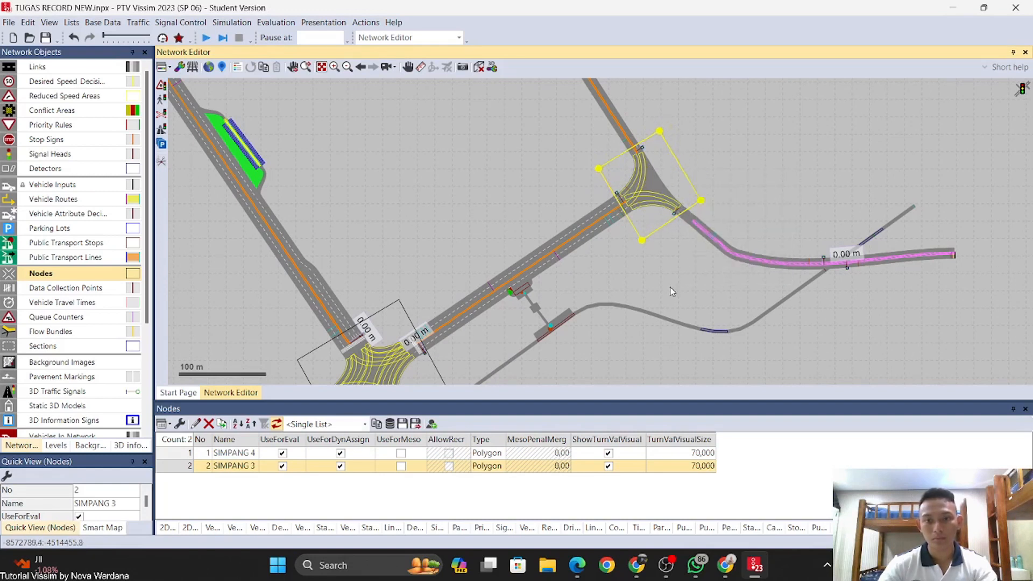
{"action": "left_click", "coordinate": [671, 291]}
Step: Open the node results list from the evaluation result lists and look over its columns
{"action": "left_click_drag", "start_coordinate": [667, 284], "coordinate": [687, 264]}
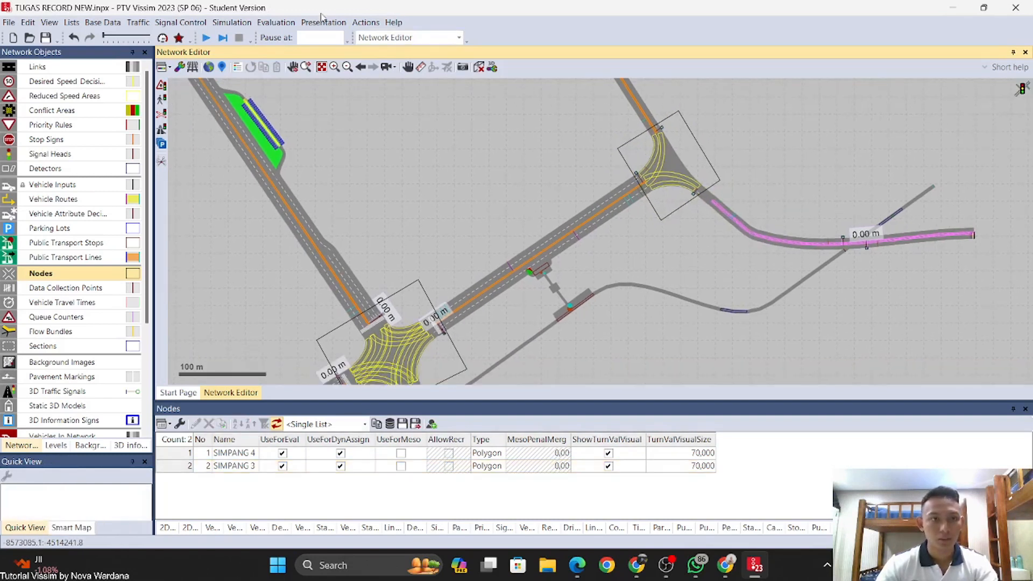
{"action": "left_click", "coordinate": [280, 23]}
{"action": "mouse_move", "coordinate": [306, 105]}
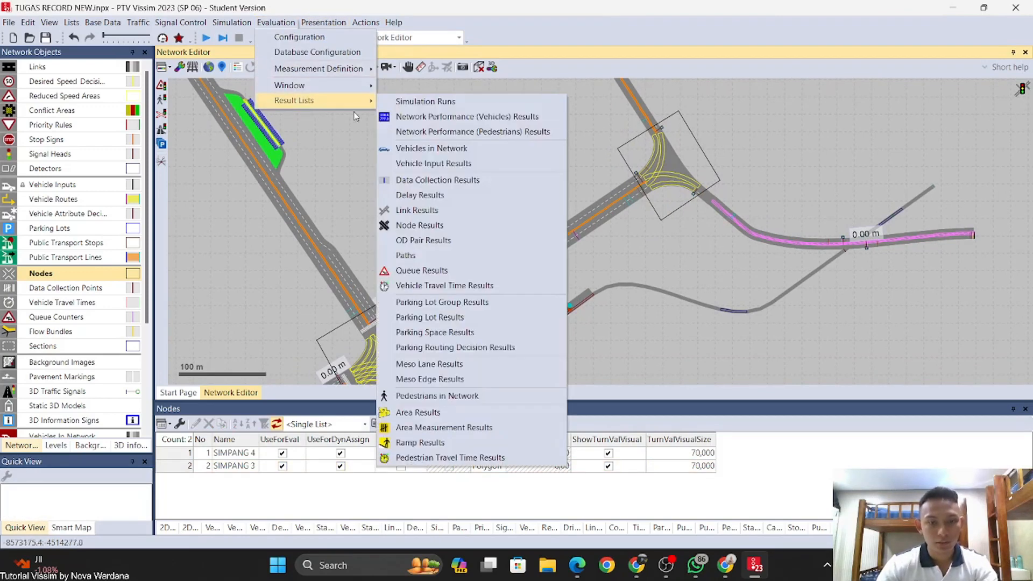
{"action": "left_click", "coordinate": [438, 225]}
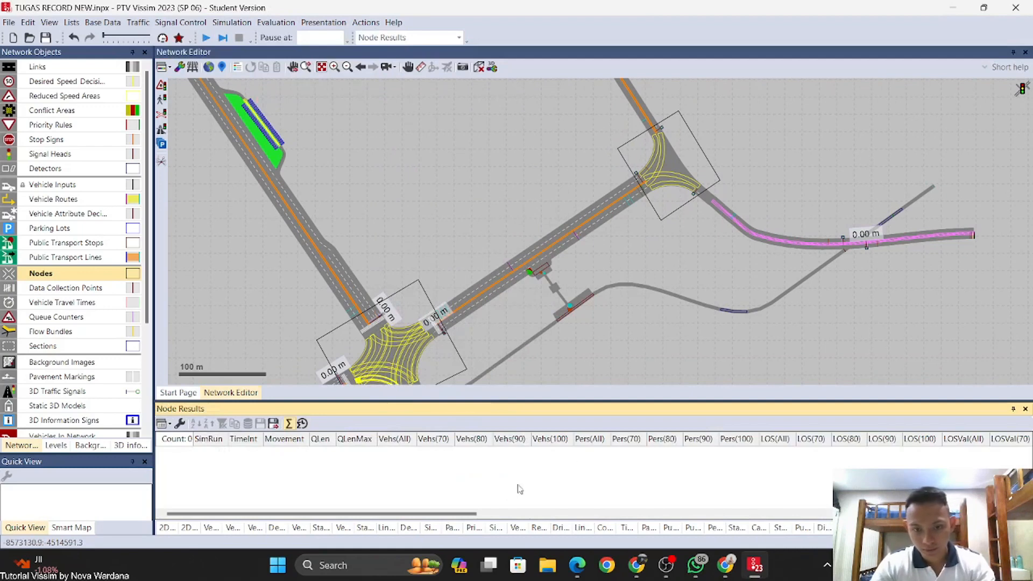
{"action": "left_click_drag", "start_coordinate": [453, 509], "coordinate": [341, 504]}
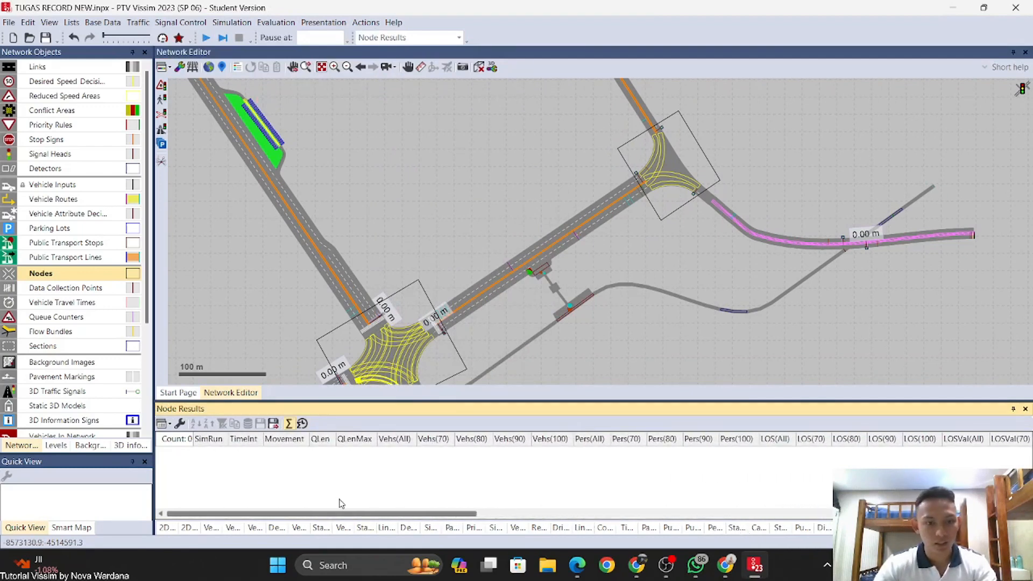
Step: Review the attributes shown for the node results and remove Queue length and Queue length (maximum)
{"action": "left_click", "coordinate": [180, 424]}
{"action": "scroll", "coordinate": [562, 282], "scroll_direction": "down", "scroll_amount": 7}
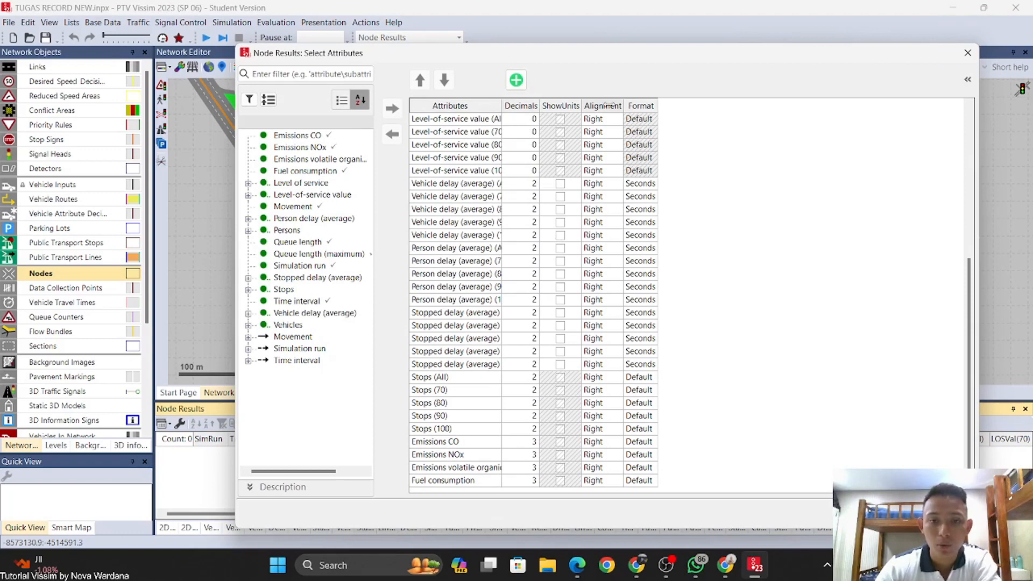
{"action": "left_click_drag", "start_coordinate": [604, 105], "coordinate": [606, 106]}
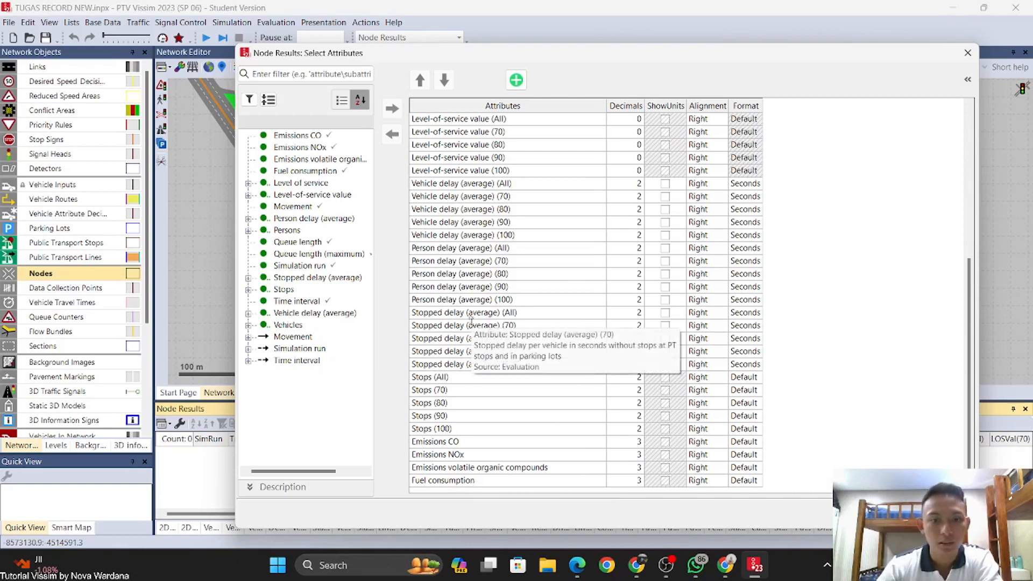
{"action": "scroll", "coordinate": [467, 296], "scroll_direction": "up", "scroll_amount": 6}
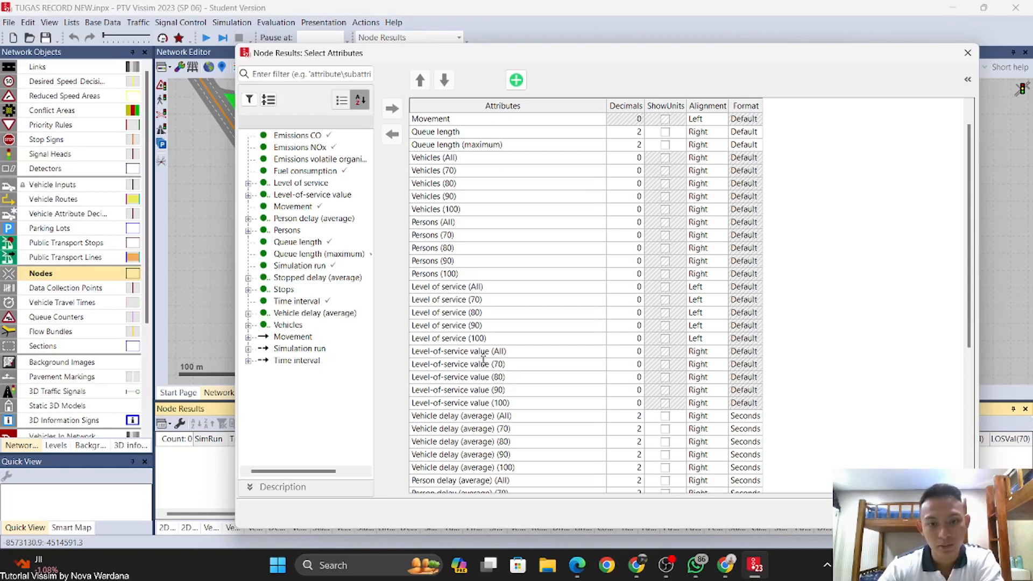
{"action": "scroll", "coordinate": [536, 358], "scroll_direction": "up", "scroll_amount": 1}
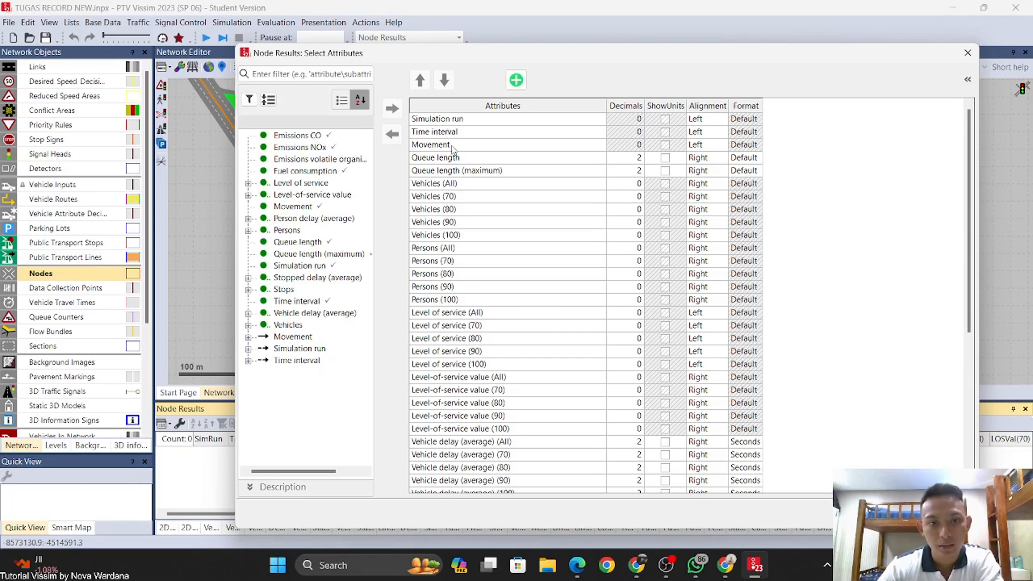
{"action": "left_click_drag", "start_coordinate": [446, 158], "coordinate": [474, 180]}
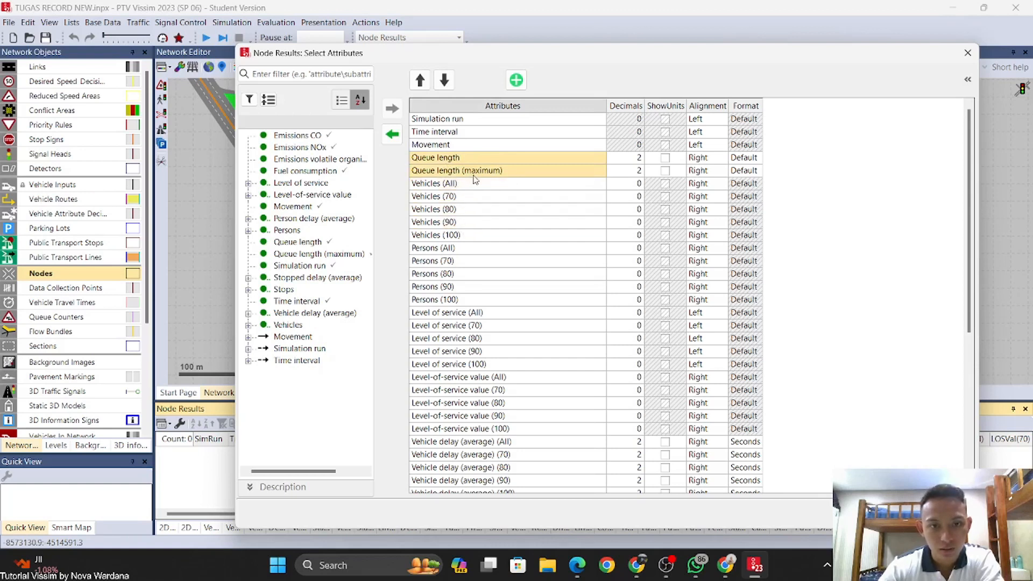
{"action": "left_click", "coordinate": [392, 134]}
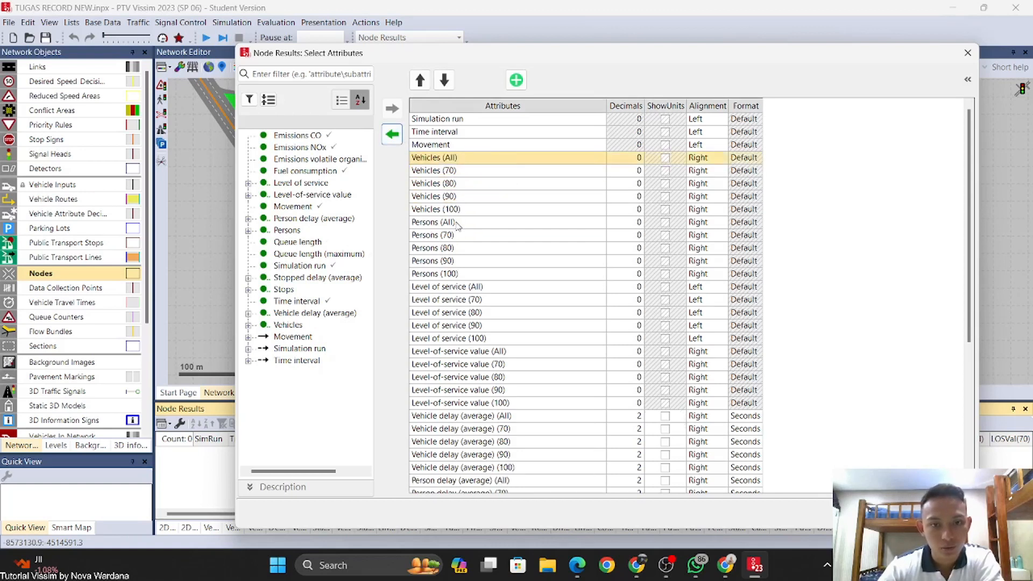
Step: Remove all Persons, Person delay, Stopped delay and Stops attributes and the Vehicle delay (70) to (100) attributes, then apply the attribute selection
{"action": "left_click_drag", "start_coordinate": [457, 225], "coordinate": [455, 277]}
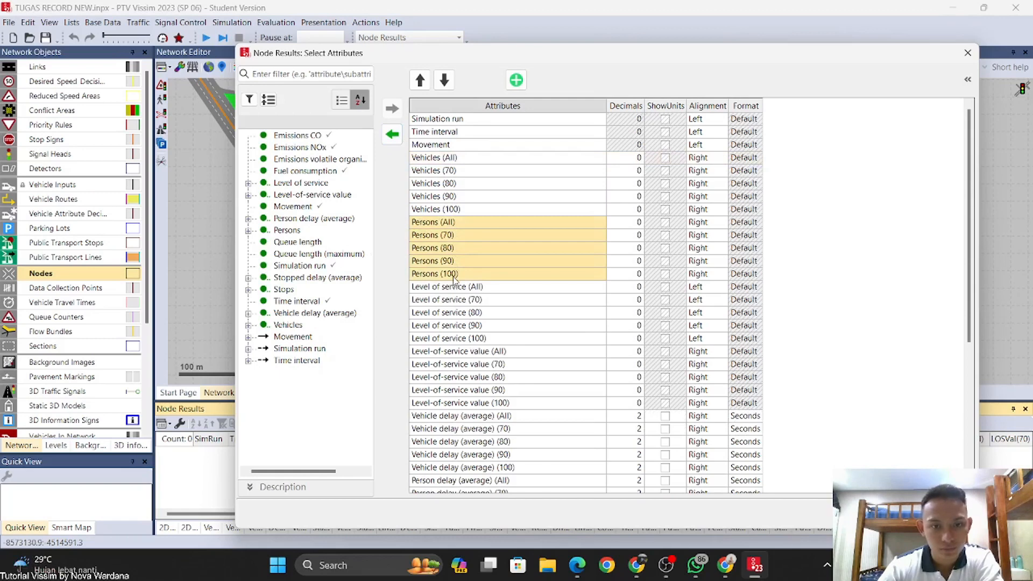
{"action": "left_click", "coordinate": [391, 134]}
{"action": "scroll", "coordinate": [495, 230], "scroll_direction": "down", "scroll_amount": 2}
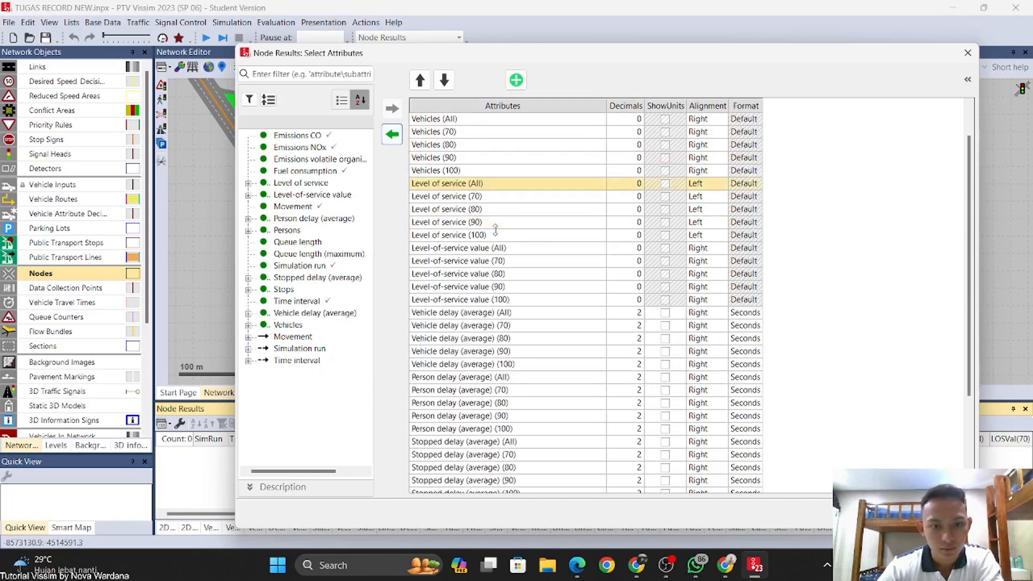
{"action": "left_click_drag", "start_coordinate": [478, 287], "coordinate": [493, 436]}
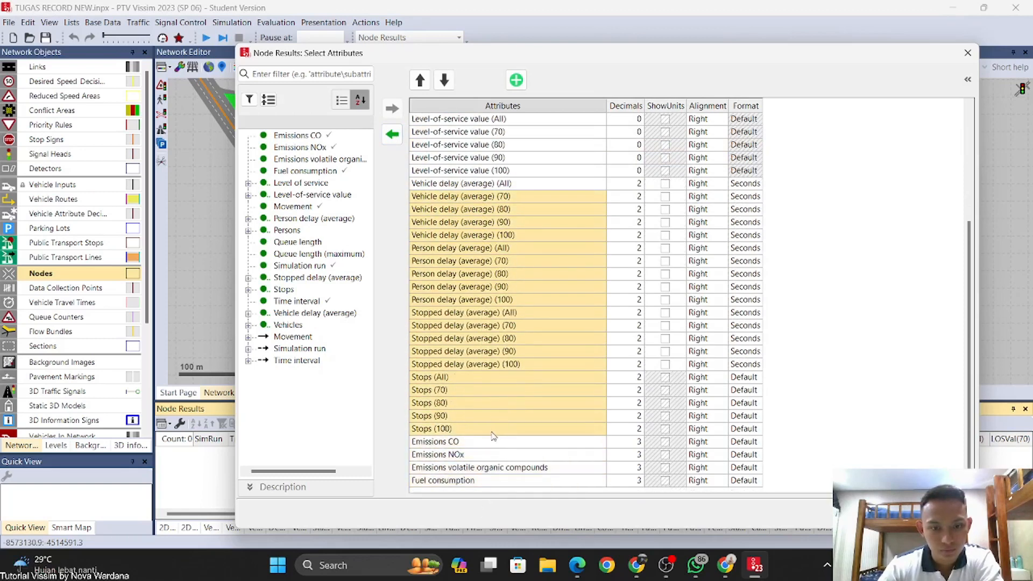
{"action": "left_click", "coordinate": [392, 135]}
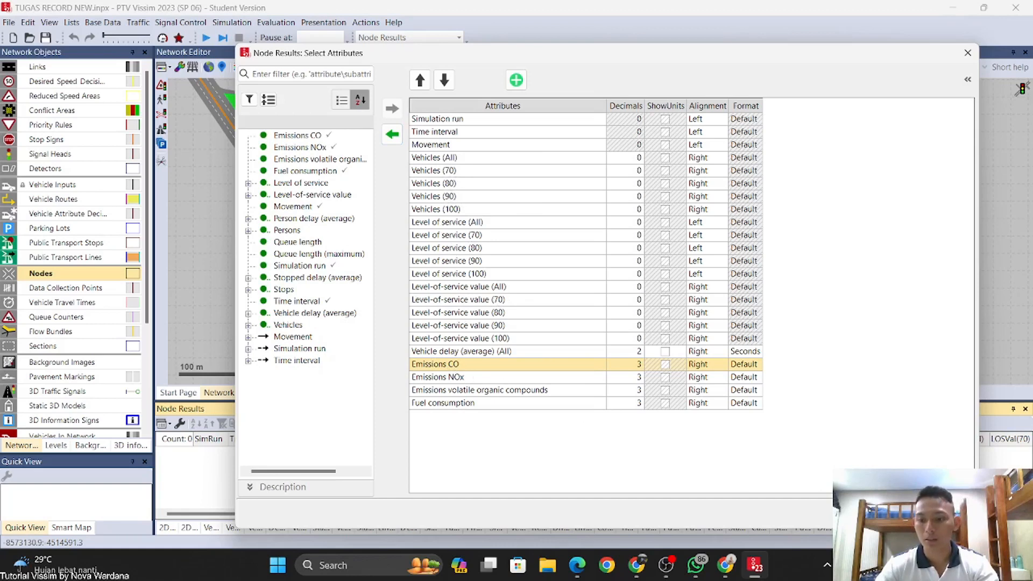
{"action": "left_click", "coordinate": [882, 513]}
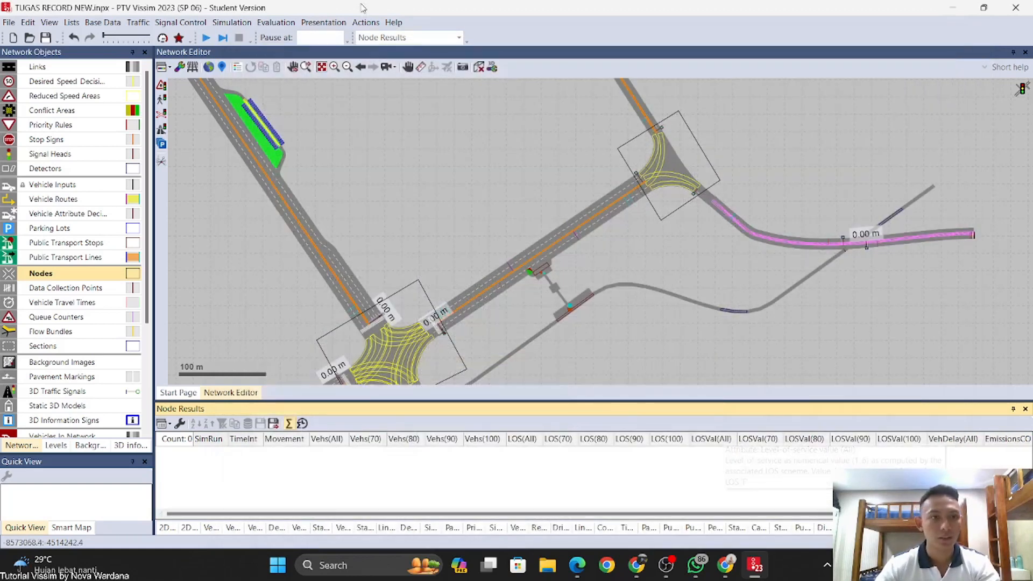
Step: Start the continuous simulation without saving the changes, look at the full movement names, and turn on Quick Mode
{"action": "left_click", "coordinate": [204, 37]}
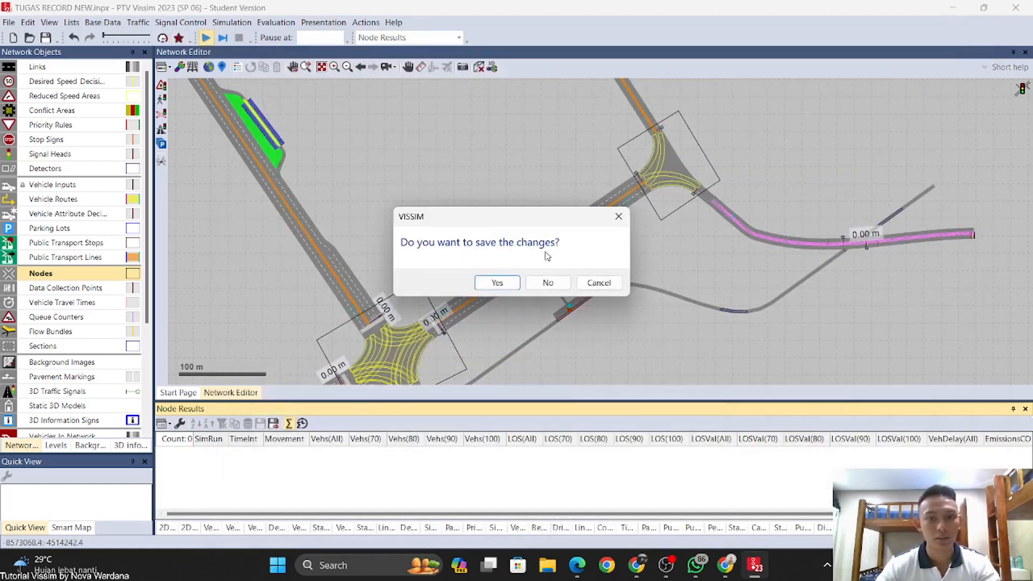
{"action": "left_click", "coordinate": [546, 282]}
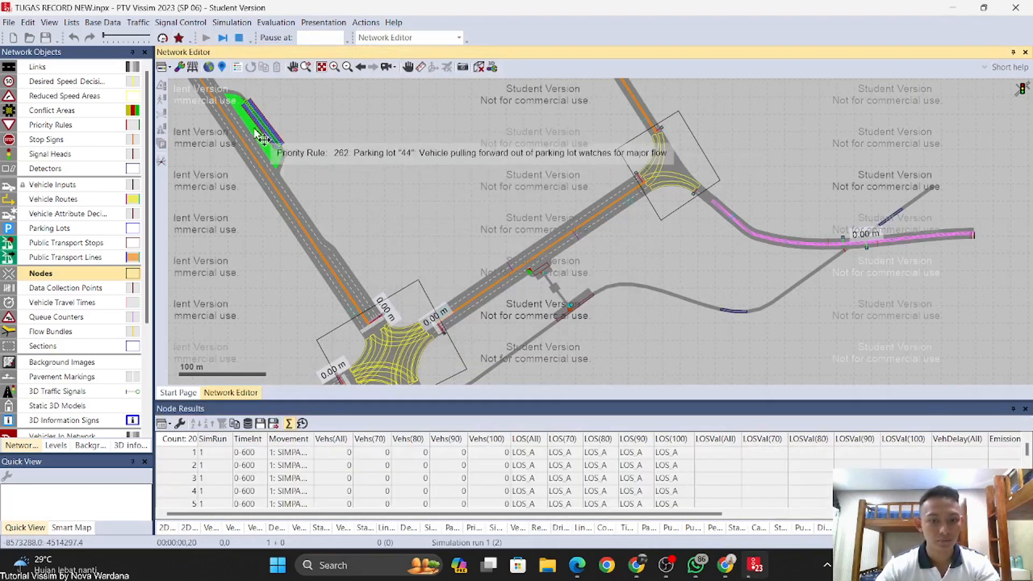
{"action": "left_click_drag", "start_coordinate": [589, 518], "coordinate": [627, 525]}
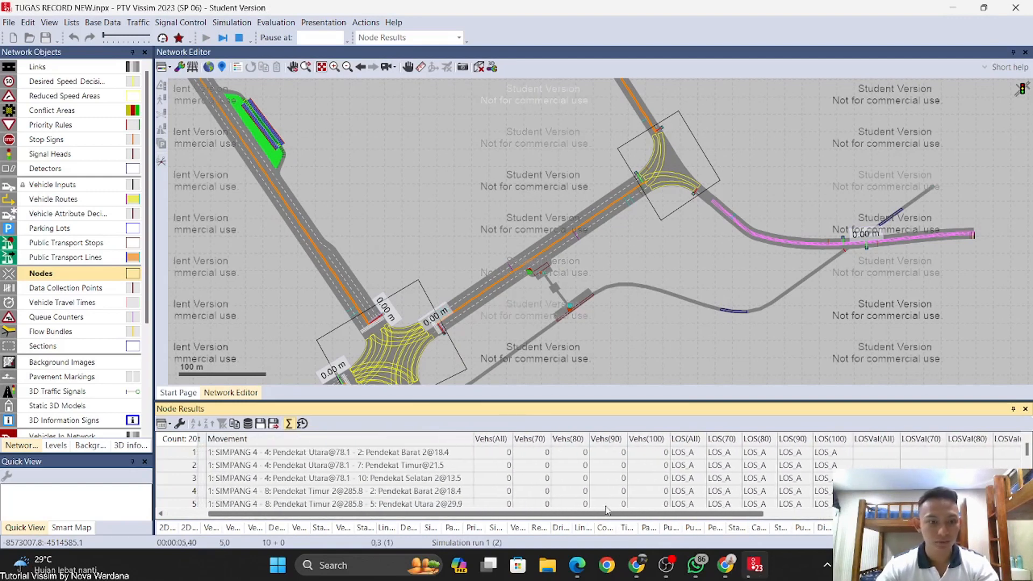
{"action": "left_click", "coordinate": [163, 41]}
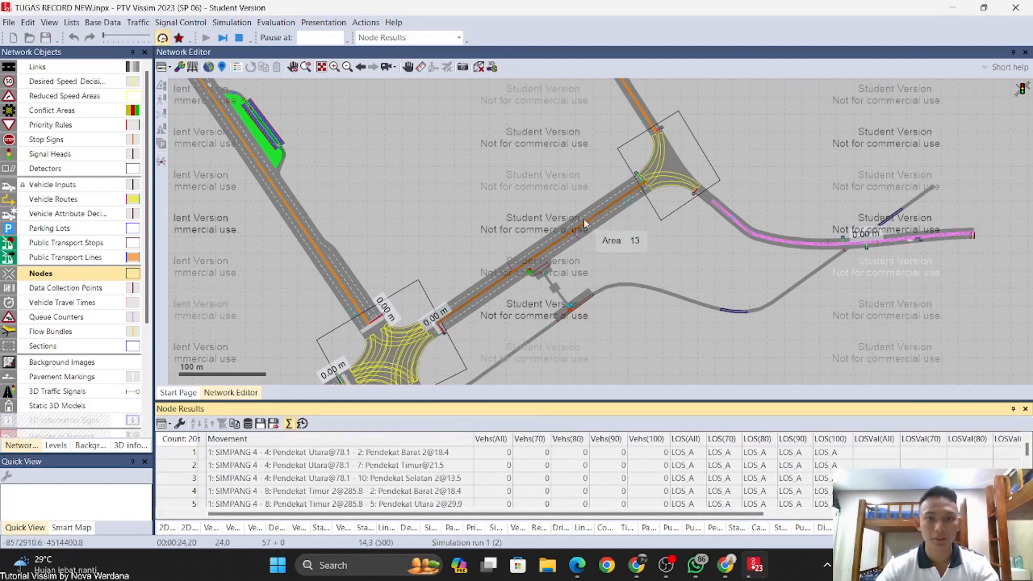
Step: Let the simulation continue with limited pedestrian input while keeping both intersections in view
{"action": "left_click", "coordinate": [578, 218]}
{"action": "scroll", "coordinate": [578, 219], "scroll_direction": "down", "scroll_amount": 2}
{"action": "left_click_drag", "start_coordinate": [677, 239], "coordinate": [694, 202]}
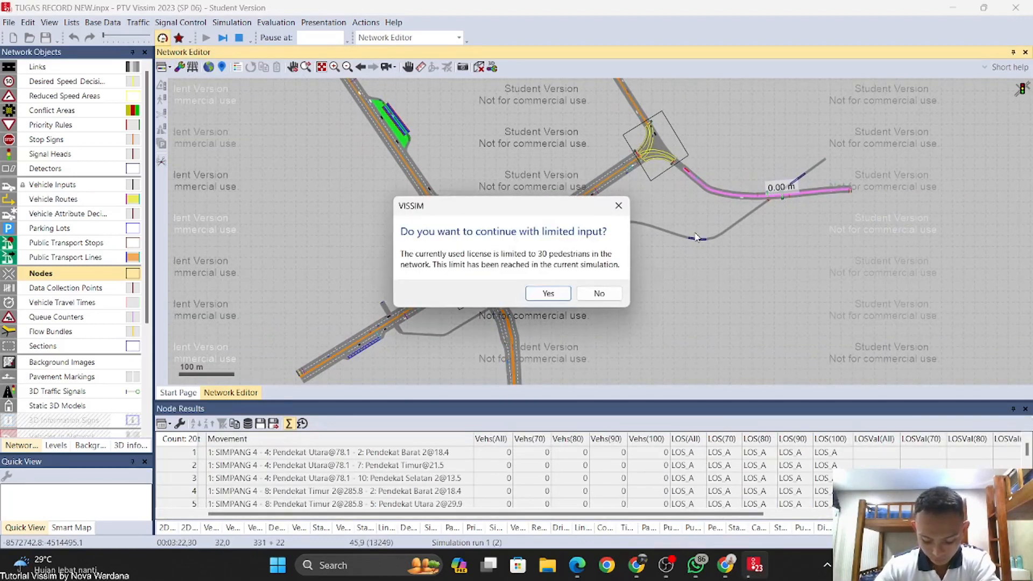
{"action": "left_click", "coordinate": [549, 293]}
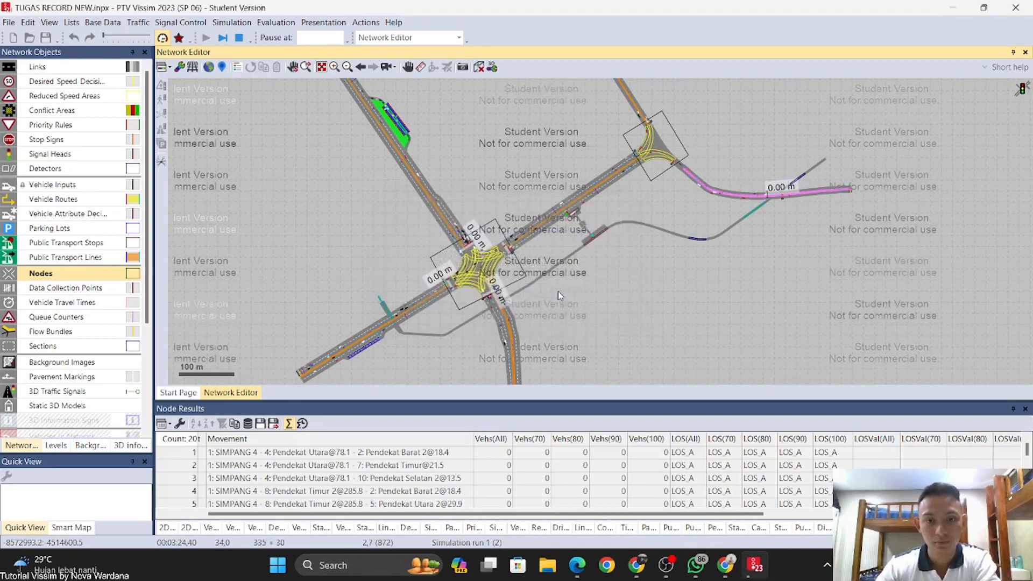
Step: Switch the network view to 3D around the transit stop and turn off Quick Mode so that vehicles are displayed
{"action": "scroll", "coordinate": [556, 233], "scroll_direction": "up", "scroll_amount": 4}
{"action": "scroll", "coordinate": [556, 233], "scroll_direction": "up", "scroll_amount": 5}
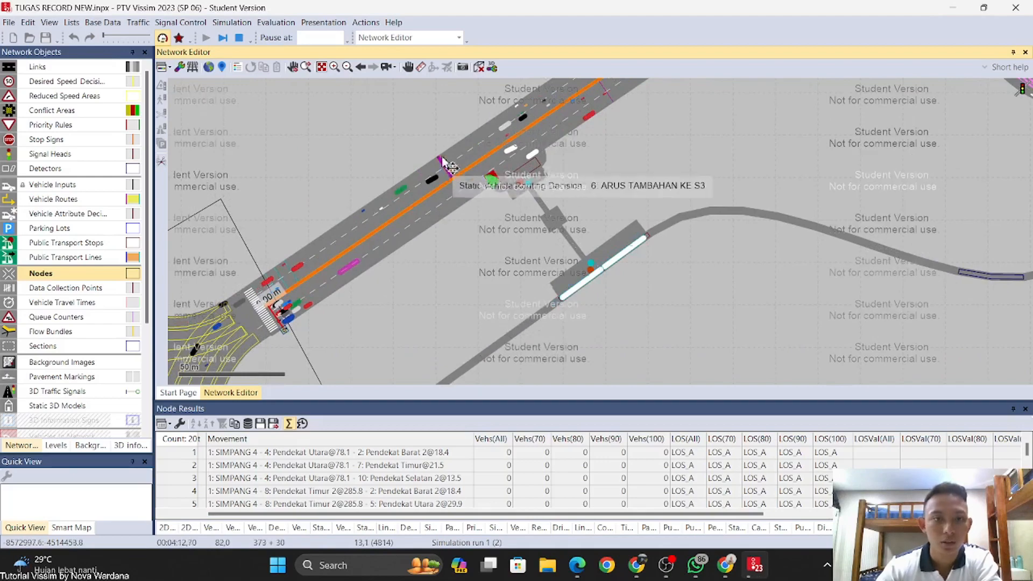
{"action": "left_click", "coordinate": [479, 67]}
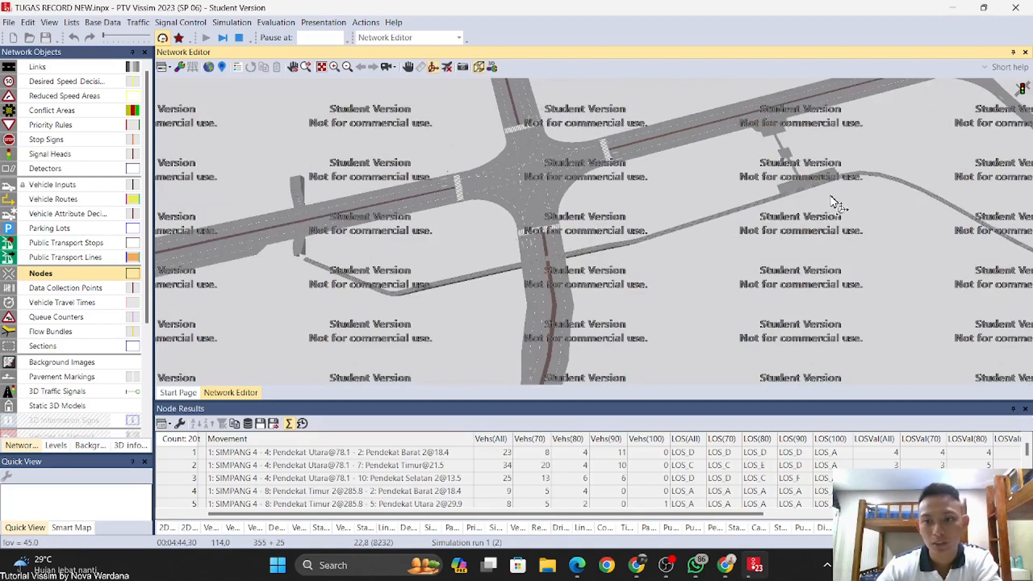
{"action": "scroll", "coordinate": [783, 160], "scroll_direction": "up", "scroll_amount": 3}
{"action": "scroll", "coordinate": [783, 161], "scroll_direction": "down", "scroll_amount": 6}
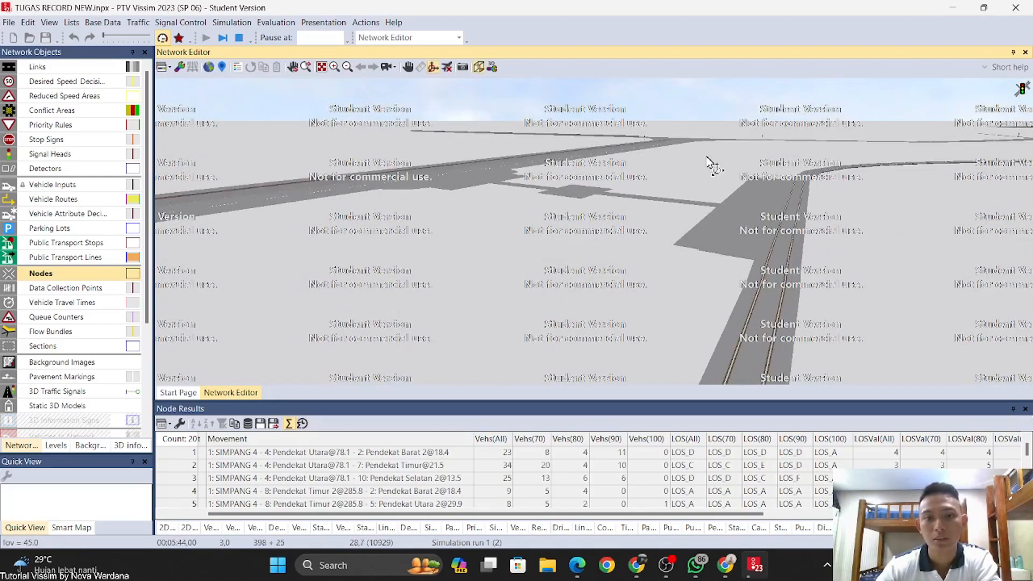
{"action": "left_click_drag", "start_coordinate": [584, 187], "coordinate": [468, 192]}
{"action": "left_click", "coordinate": [161, 37]}
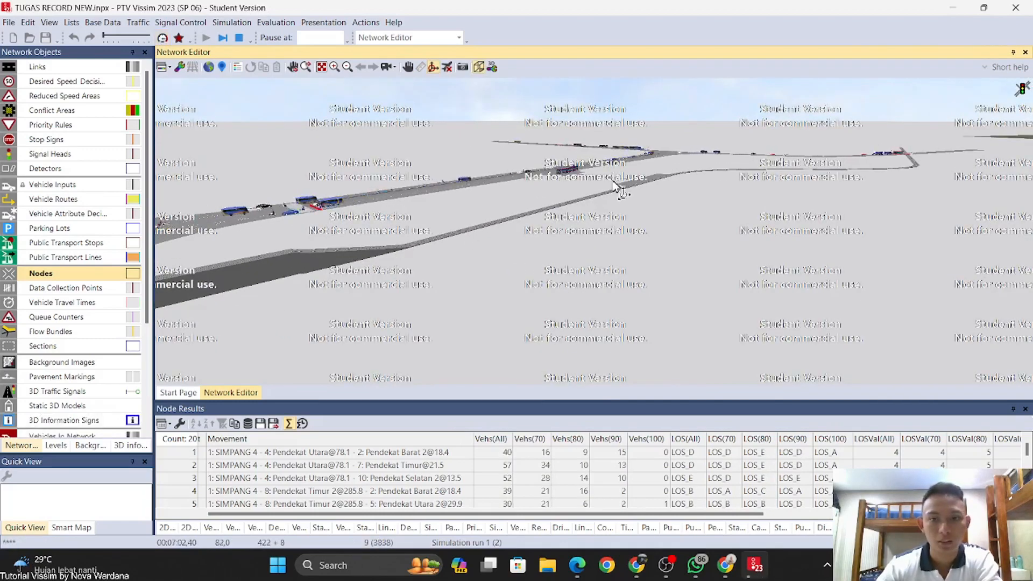
Step: Examine the bus stop, pedestrian link and train platform in 3D, and check the delay, emissions and fuel consumption columns of the node results
{"action": "scroll", "coordinate": [600, 202], "scroll_direction": "up", "scroll_amount": 4}
{"action": "scroll", "coordinate": [599, 200], "scroll_direction": "up", "scroll_amount": 6}
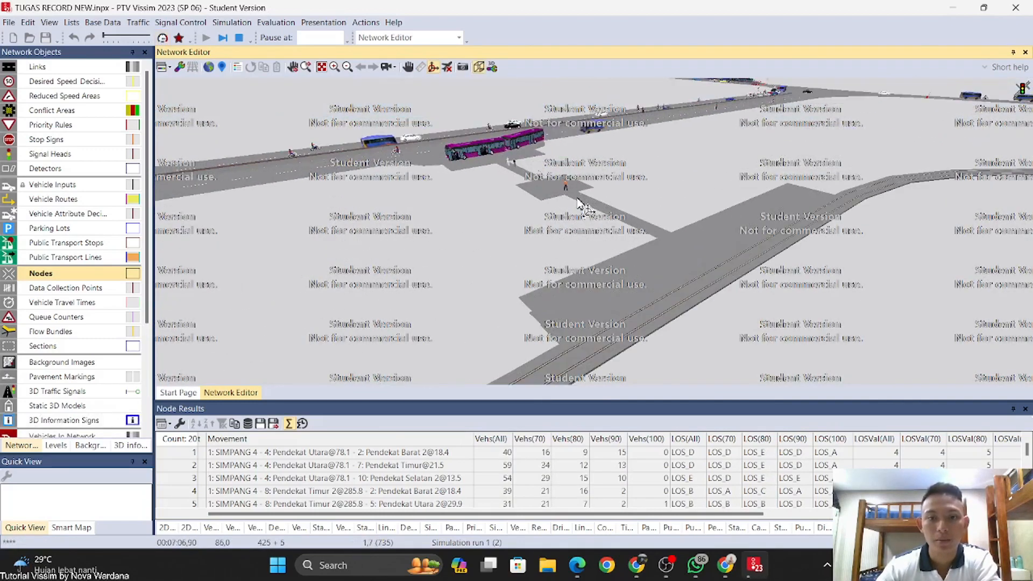
{"action": "left_click_drag", "start_coordinate": [594, 198], "coordinate": [646, 220]}
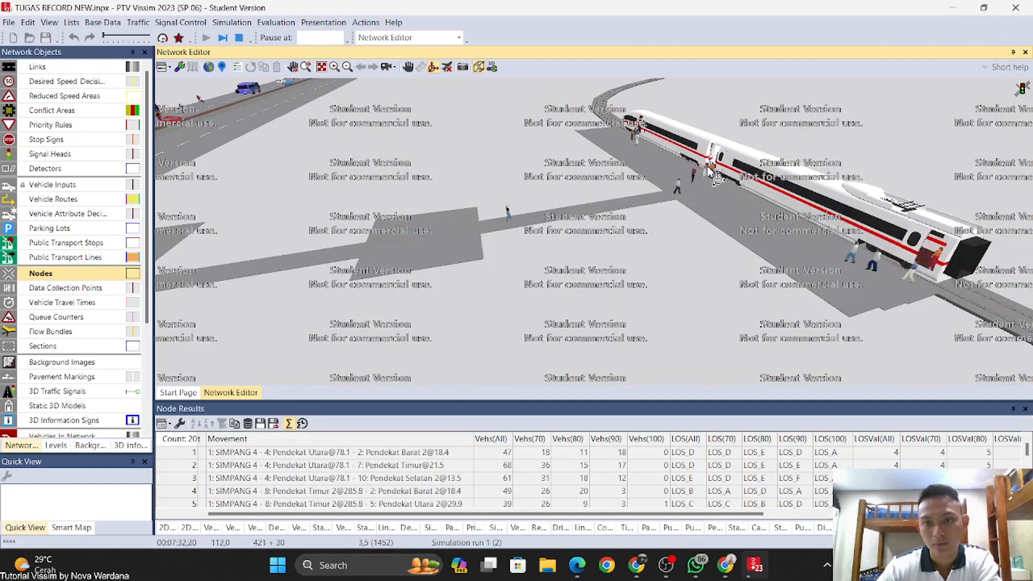
{"action": "left_click_drag", "start_coordinate": [622, 210], "coordinate": [487, 83]}
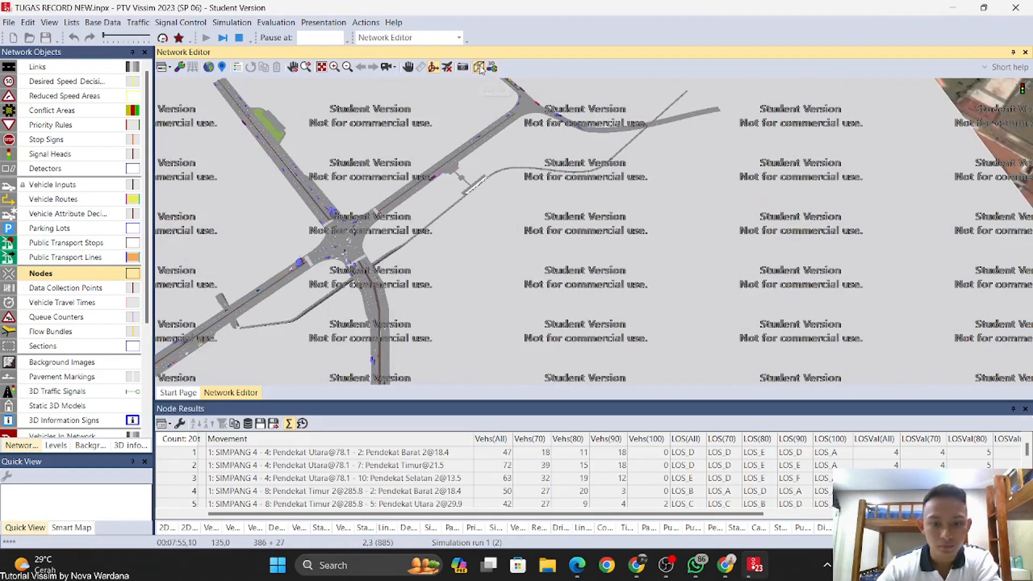
{"action": "left_click_drag", "start_coordinate": [558, 513], "coordinate": [839, 519]}
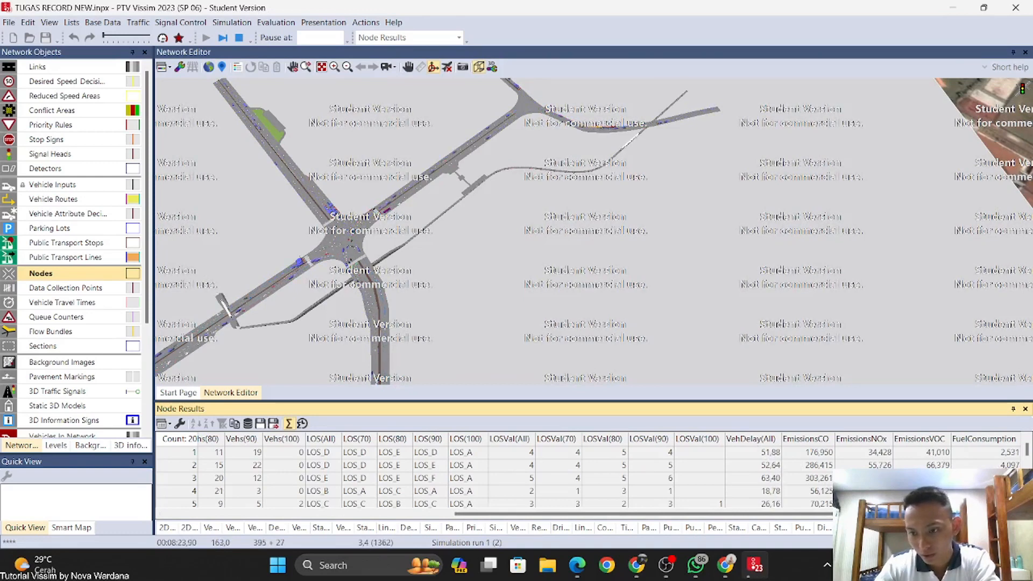
{"action": "left_click_drag", "start_coordinate": [162, 133], "coordinate": [314, 123]}
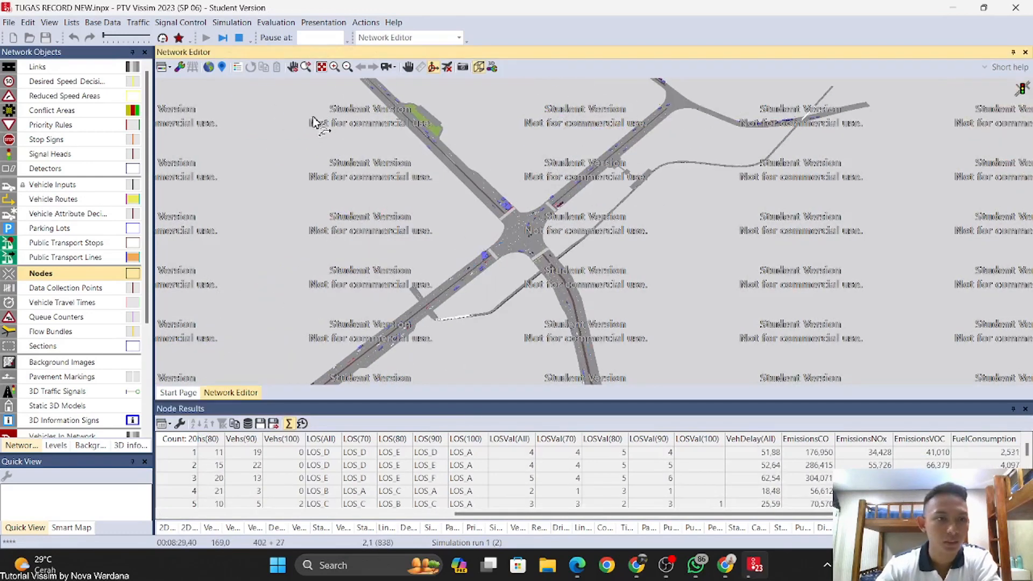
Step: Return to the 2D view in Quick Mode and follow traffic at both intersections until the simulation ends, dismissing its warnings
{"action": "left_click", "coordinate": [477, 67]}
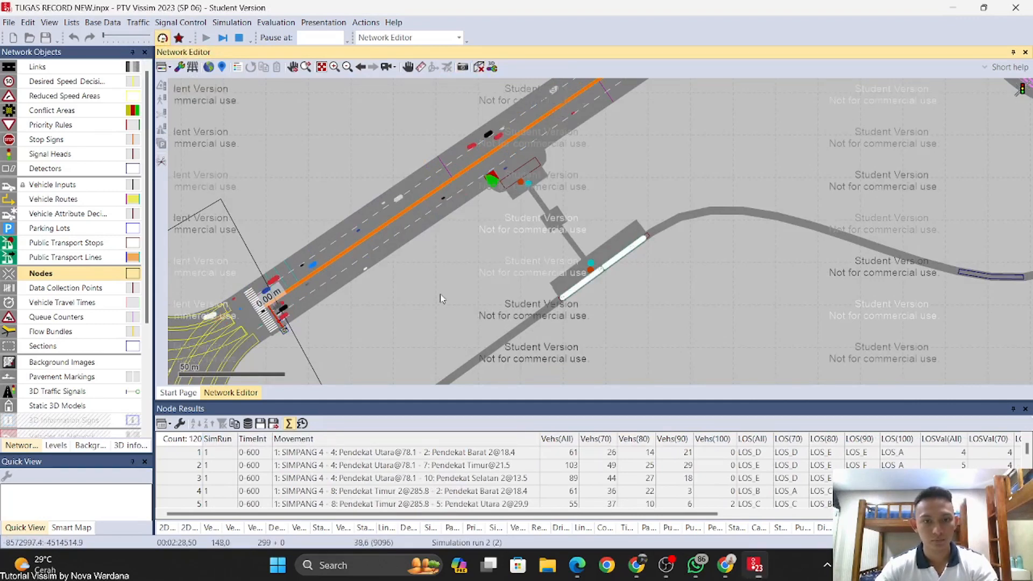
{"action": "left_click_drag", "start_coordinate": [457, 293], "coordinate": [679, 167]}
{"action": "scroll", "coordinate": [591, 244], "scroll_direction": "down", "scroll_amount": 3}
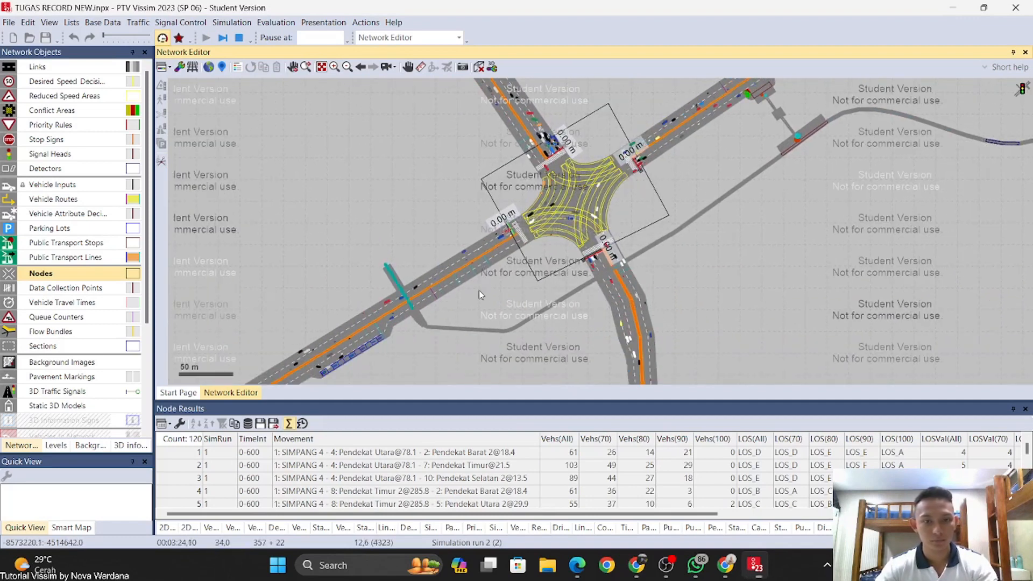
{"action": "left_click", "coordinate": [553, 295]}
{"action": "left_click_drag", "start_coordinate": [508, 296], "coordinate": [547, 261]}
{"action": "left_click_drag", "start_coordinate": [444, 171], "coordinate": [290, 242]}
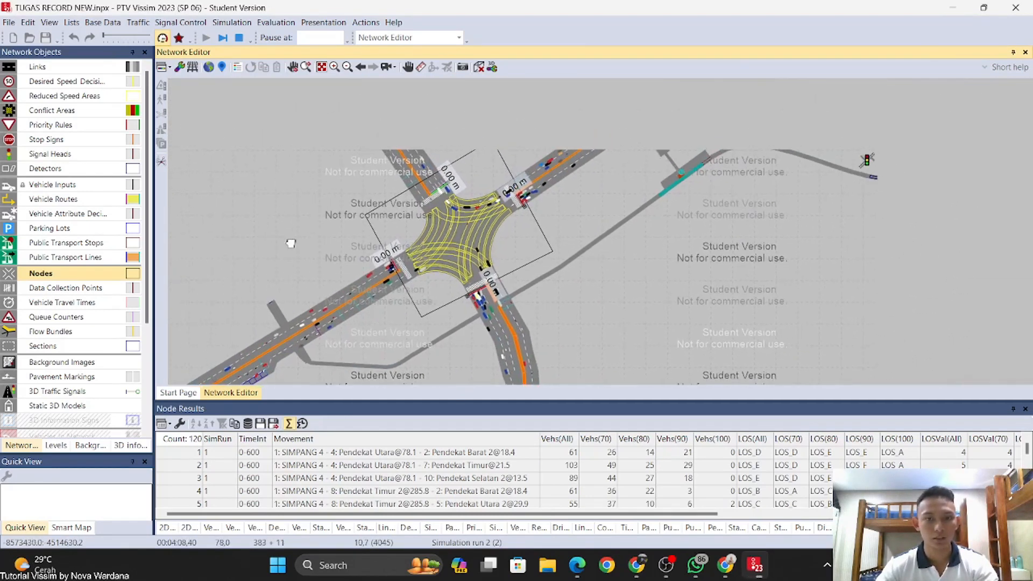
{"action": "scroll", "coordinate": [664, 235], "scroll_direction": "down", "scroll_amount": 1}
{"action": "left_click_drag", "start_coordinate": [664, 239], "coordinate": [522, 315]}
{"action": "scroll", "coordinate": [522, 315], "scroll_direction": "down", "scroll_amount": 1}
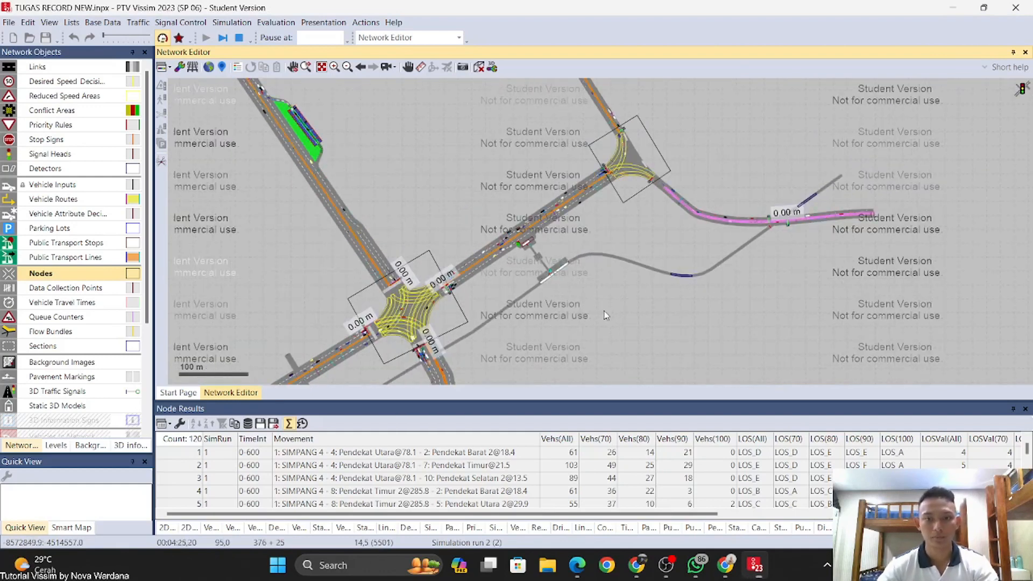
{"action": "left_click_drag", "start_coordinate": [607, 315], "coordinate": [653, 268]}
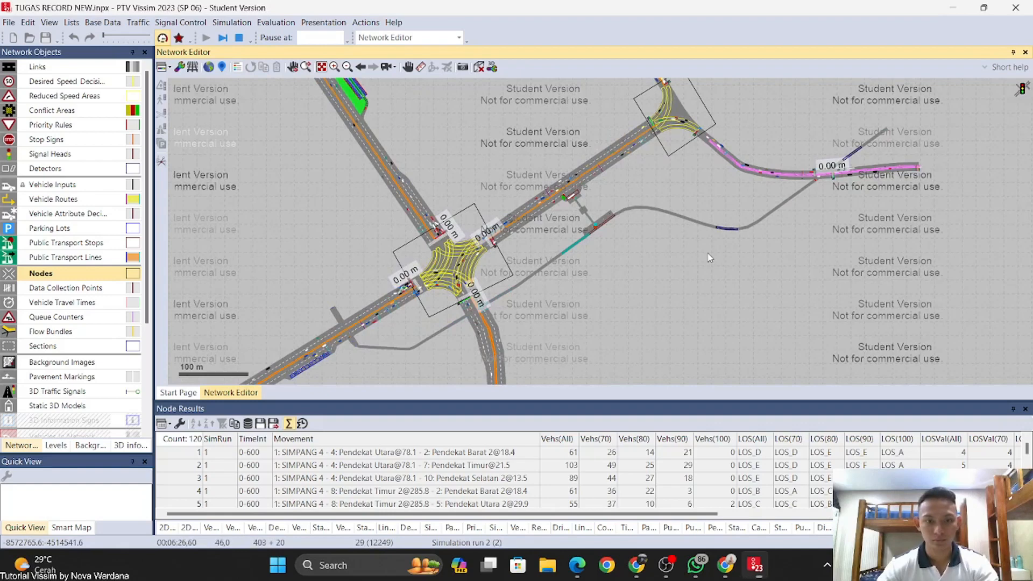
{"action": "left_click_drag", "start_coordinate": [644, 306], "coordinate": [675, 257]}
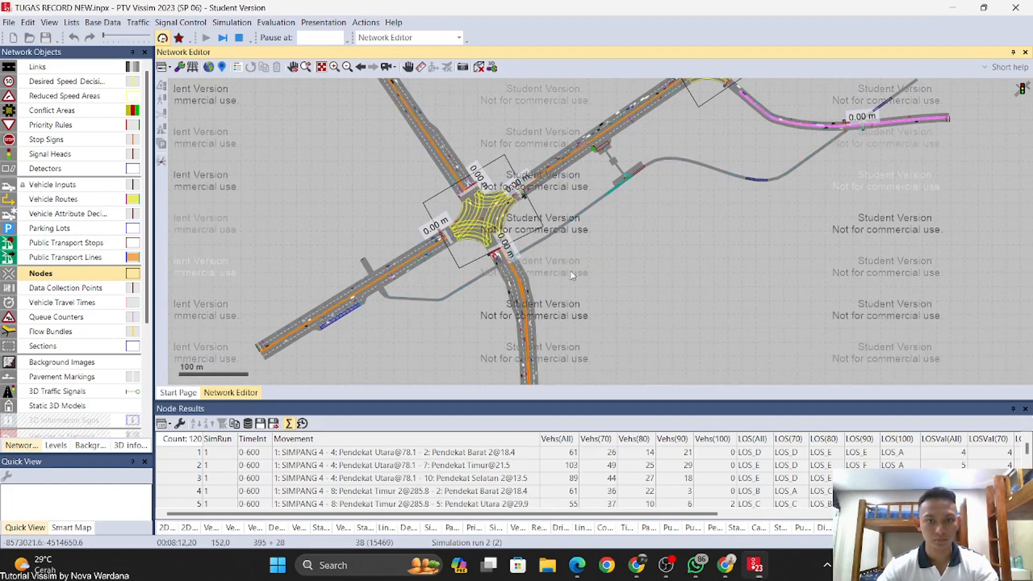
{"action": "left_click_drag", "start_coordinate": [610, 218], "coordinate": [540, 253]}
{"action": "scroll", "coordinate": [540, 253], "scroll_direction": "up", "scroll_amount": 2}
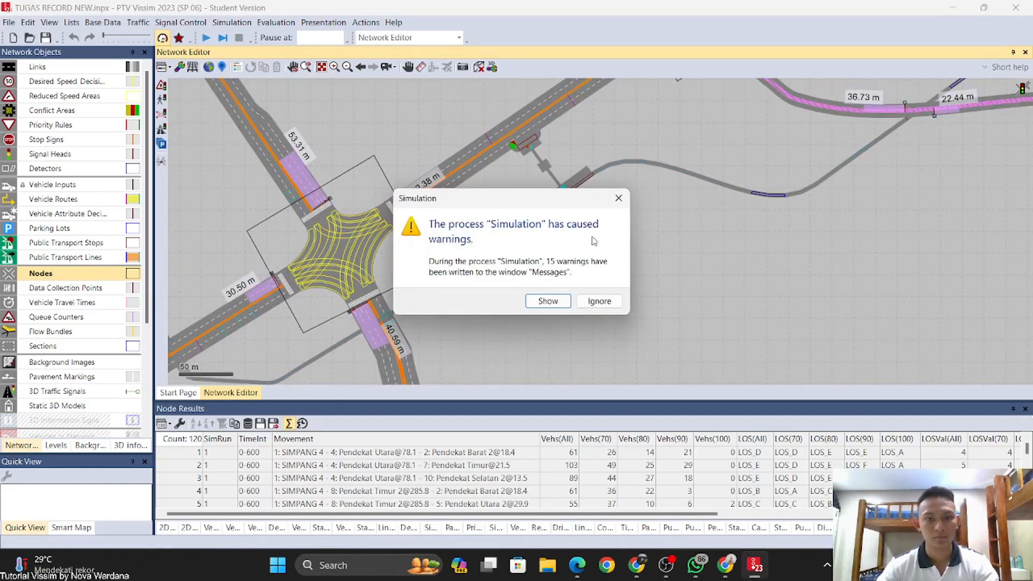
{"action": "left_click", "coordinate": [618, 198]}
Step: Examine the node results per movement for SIMPANG 4 and SIMPANG 3, including the individual runs and the average, minimum and maximum rows
{"action": "scroll", "coordinate": [544, 272], "scroll_direction": "down", "scroll_amount": 2}
{"action": "scroll", "coordinate": [544, 273], "scroll_direction": "down", "scroll_amount": 1}
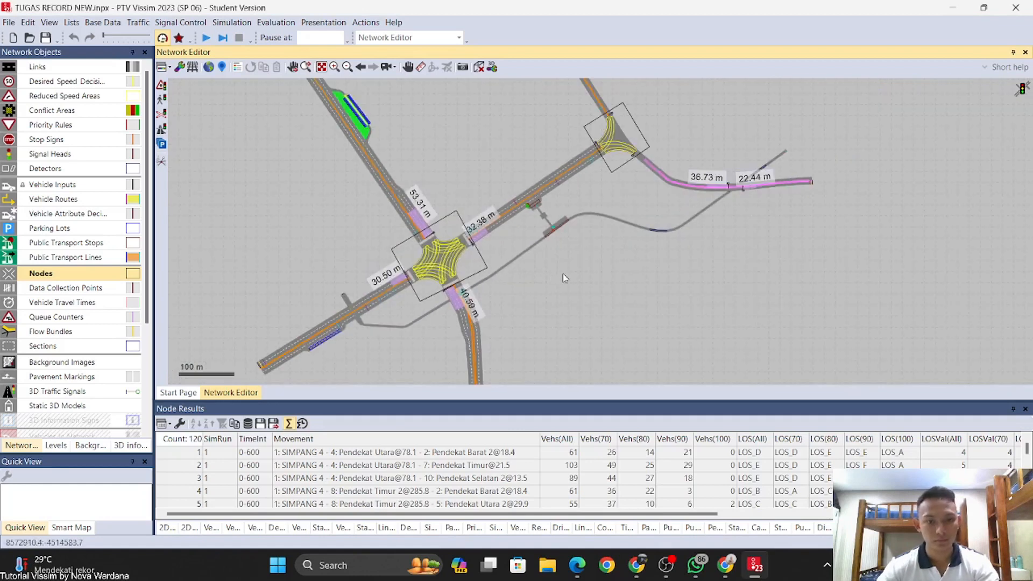
{"action": "left_click", "coordinate": [461, 477]}
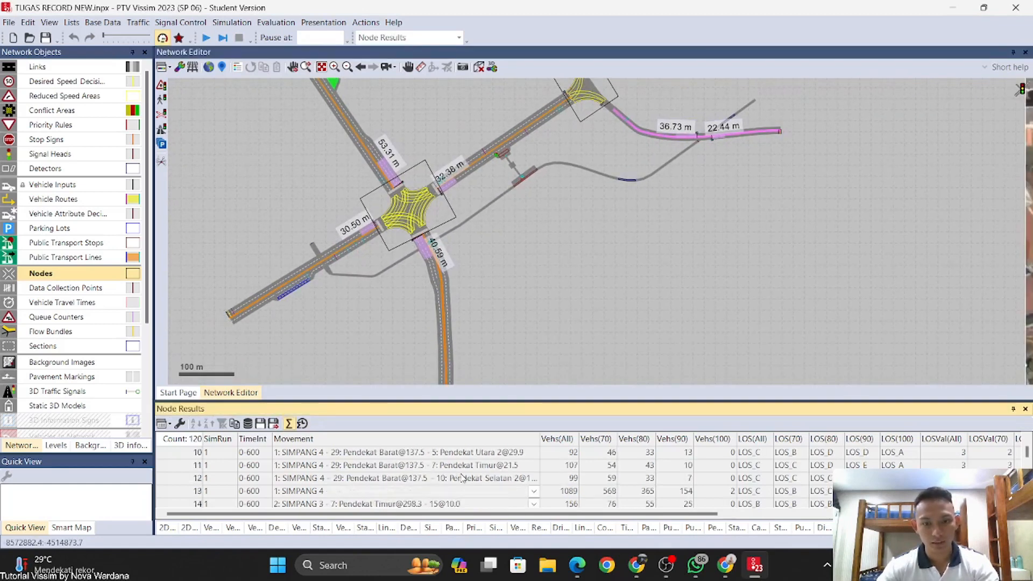
{"action": "scroll", "coordinate": [462, 477], "scroll_direction": "down", "scroll_amount": 13}
{"action": "scroll", "coordinate": [462, 477], "scroll_direction": "down", "scroll_amount": 10}
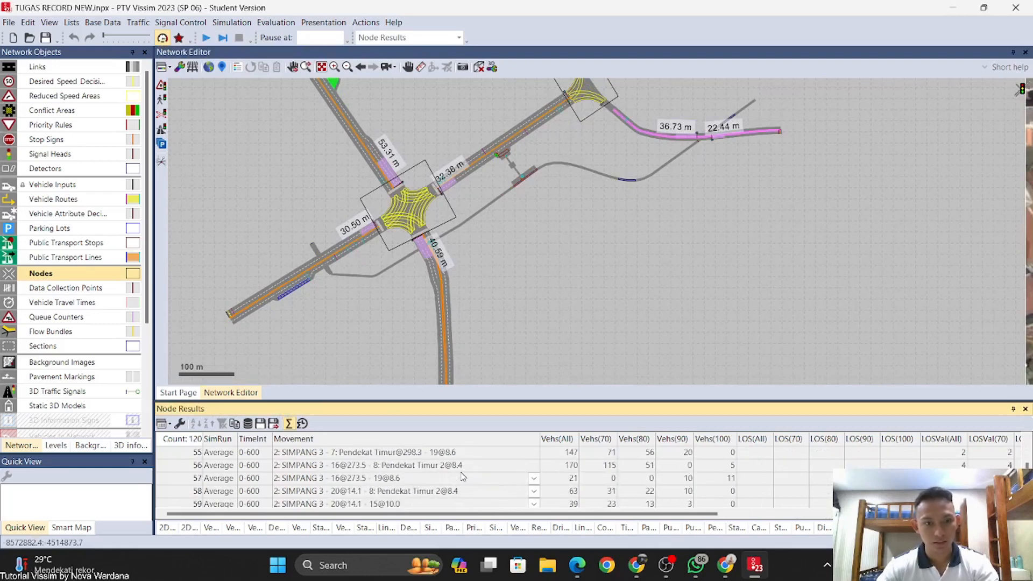
{"action": "scroll", "coordinate": [461, 477], "scroll_direction": "down", "scroll_amount": 9}
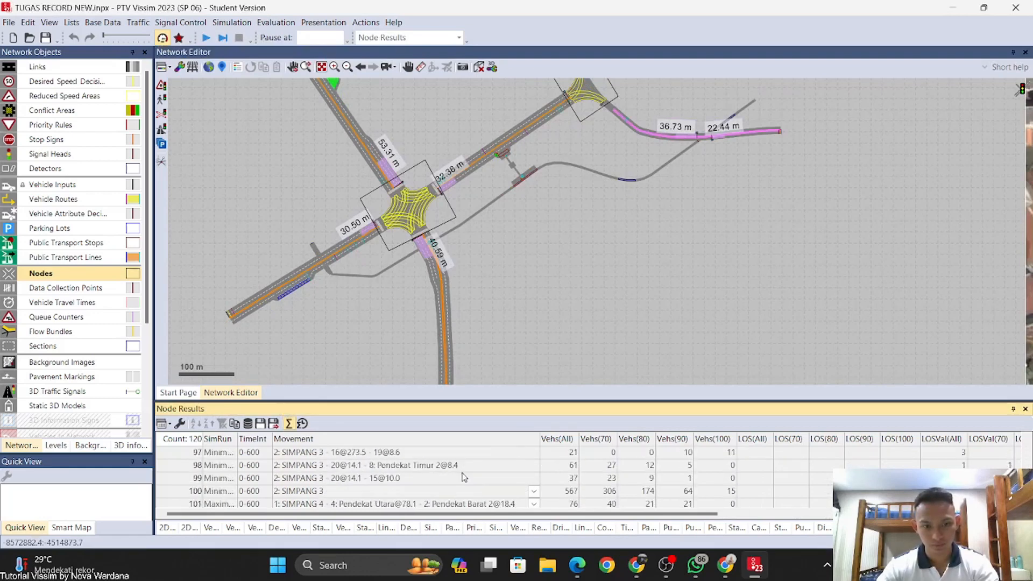
{"action": "scroll", "coordinate": [465, 480], "scroll_direction": "up", "scroll_amount": 19}
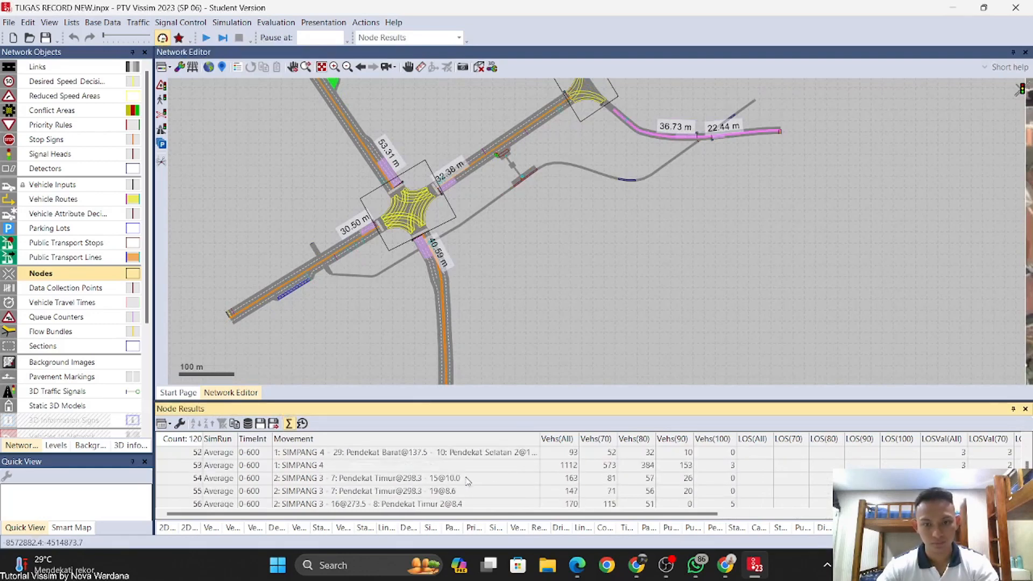
{"action": "scroll", "coordinate": [542, 477], "scroll_direction": "down", "scroll_amount": 3}
{"action": "scroll", "coordinate": [542, 476], "scroll_direction": "right", "scroll_amount": 3}
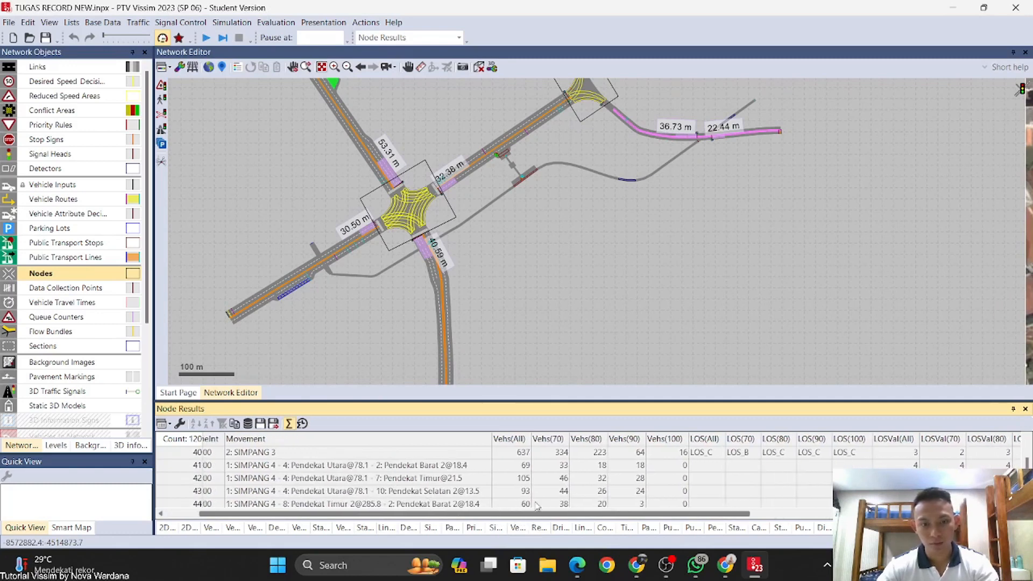
{"action": "scroll", "coordinate": [542, 477], "scroll_direction": "down", "scroll_amount": 18}
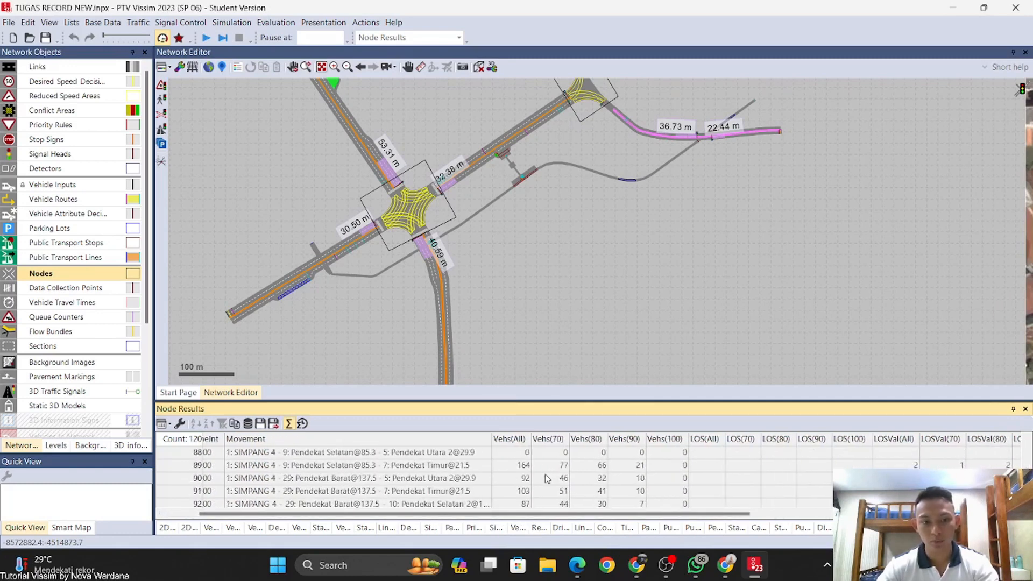
{"action": "scroll", "coordinate": [553, 481], "scroll_direction": "up", "scroll_amount": 7}
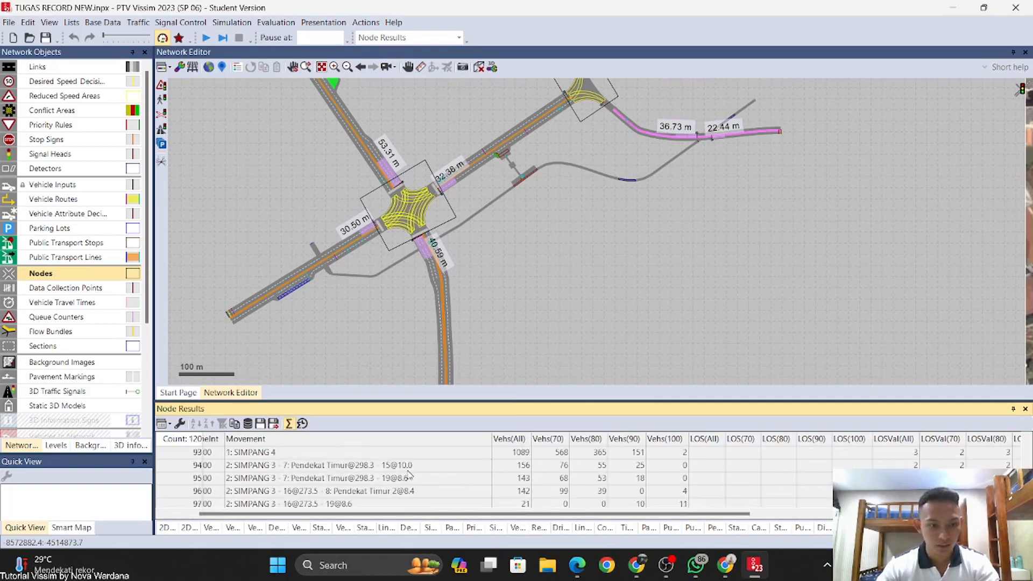
Step: Examine the average rows of the node results for SIMPANG 4 and SIMPANG 3, highlighting those rows and the Vehs(All) column
{"action": "scroll", "coordinate": [395, 480], "scroll_direction": "up", "scroll_amount": 20}
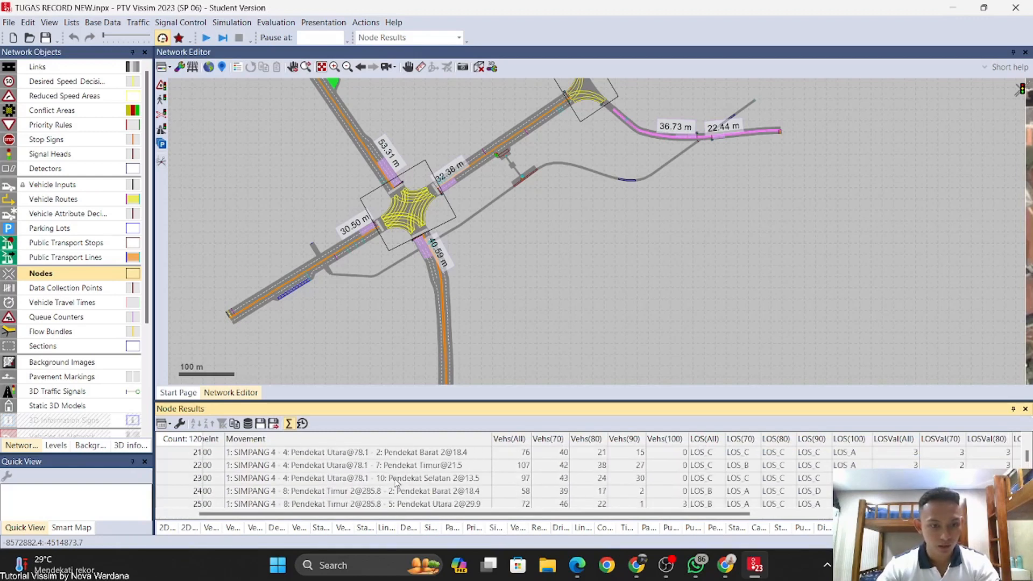
{"action": "scroll", "coordinate": [391, 496], "scroll_direction": "left", "scroll_amount": 2}
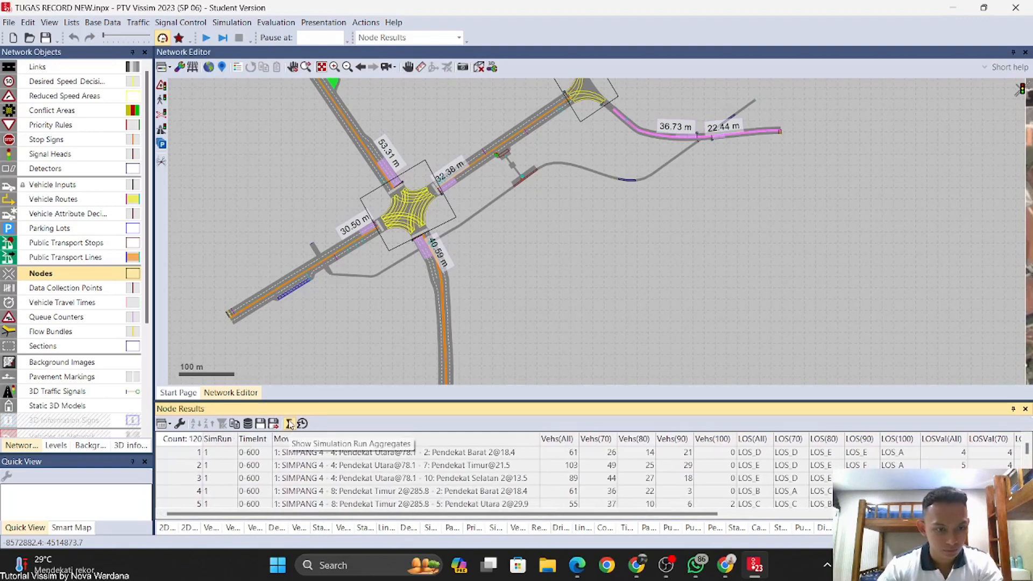
{"action": "scroll", "coordinate": [345, 467], "scroll_direction": "down", "scroll_amount": 12}
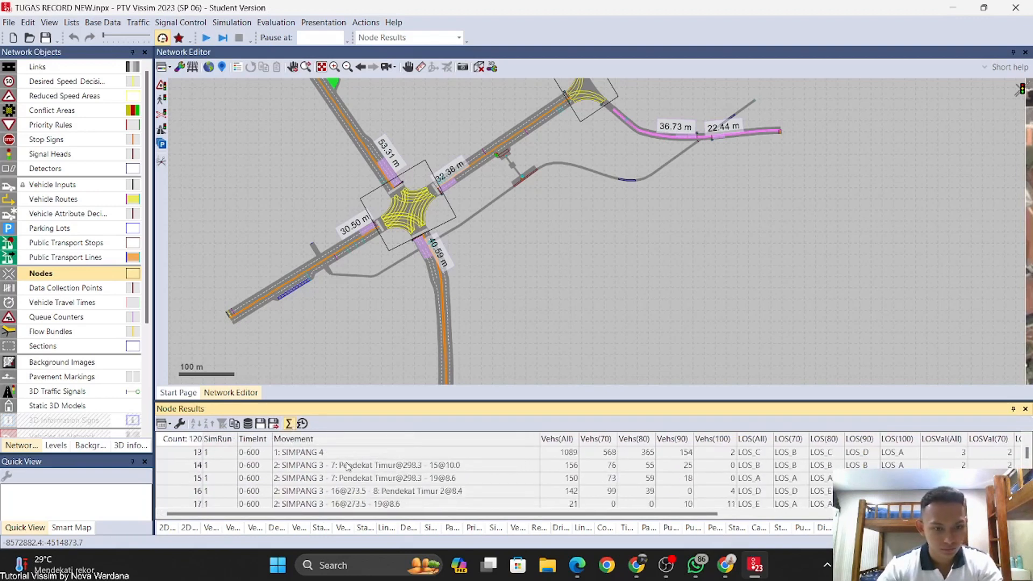
{"action": "scroll", "coordinate": [347, 467], "scroll_direction": "down", "scroll_amount": 4}
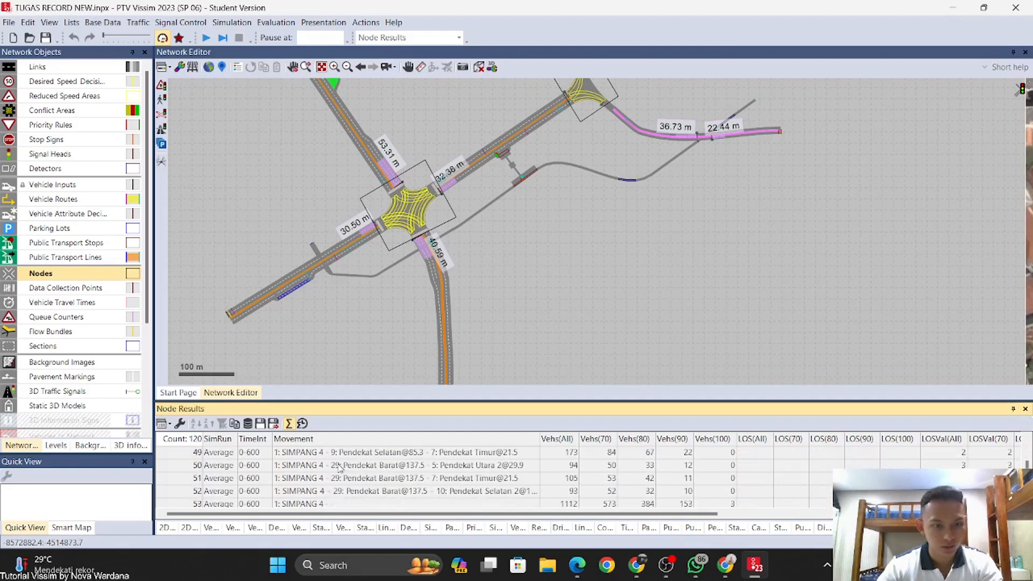
{"action": "scroll", "coordinate": [333, 472], "scroll_direction": "up", "scroll_amount": 3}
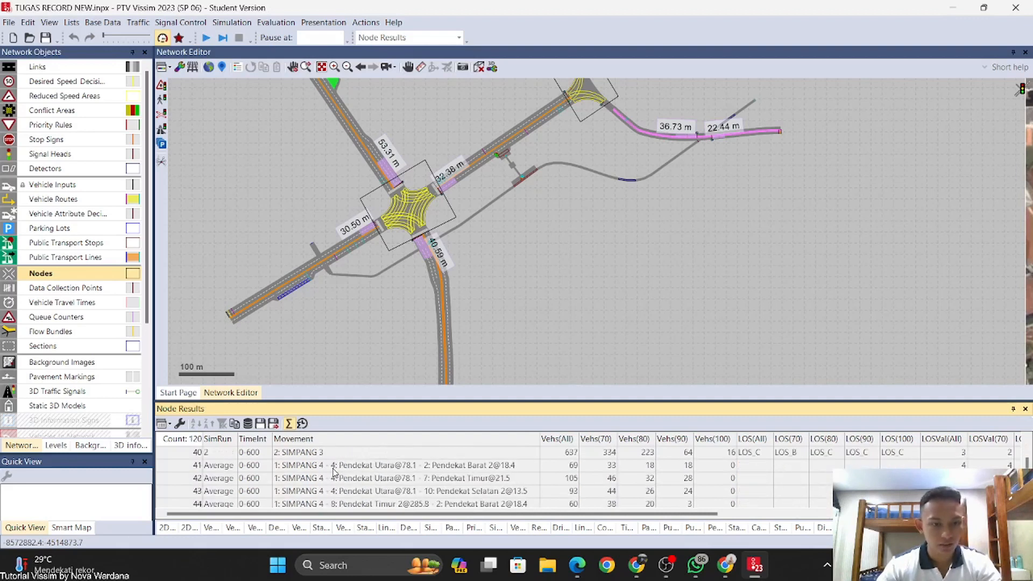
{"action": "mouse_move", "coordinate": [179, 471]}
{"action": "left_mouse_down"}
{"action": "mouse_move", "coordinate": [175, 517]}
{"action": "mouse_move", "coordinate": [173, 458]}
{"action": "left_mouse_up"}
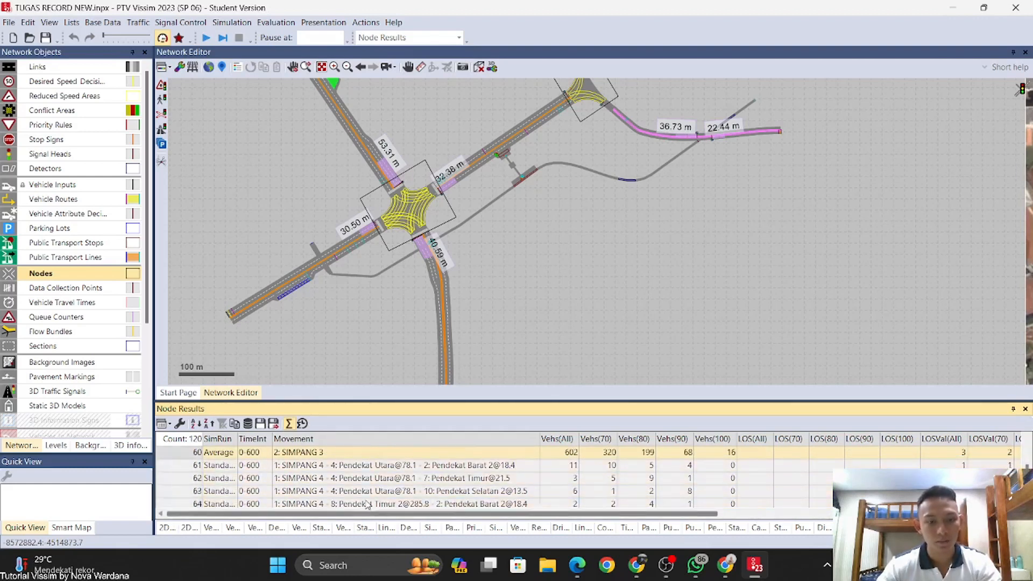
{"action": "scroll", "coordinate": [350, 505], "scroll_direction": "up", "scroll_amount": 2}
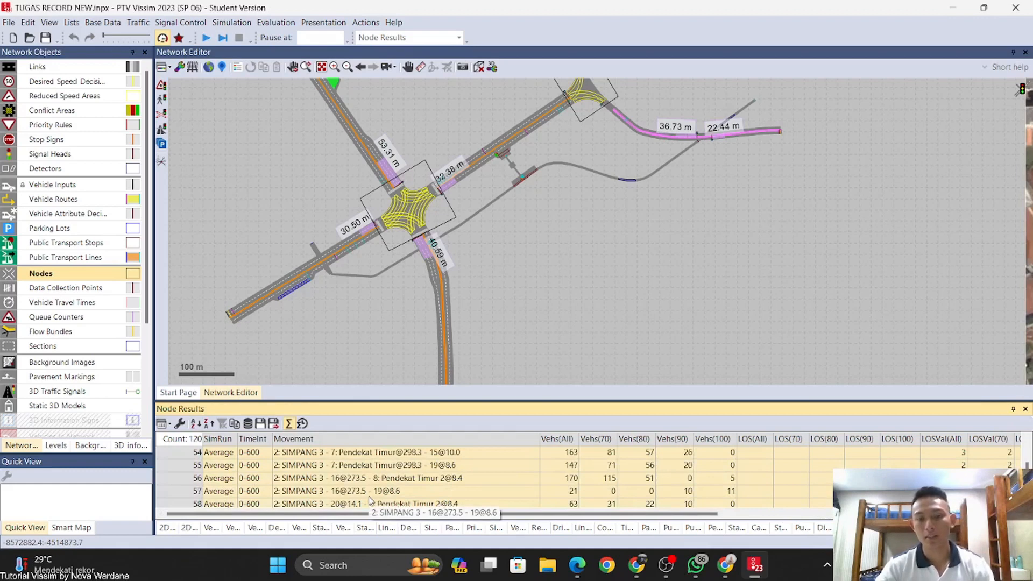
{"action": "mouse_move", "coordinate": [431, 513]}
{"action": "left_mouse_down"}
{"action": "mouse_move", "coordinate": [507, 528]}
{"action": "mouse_move", "coordinate": [434, 519]}
{"action": "left_mouse_up"}
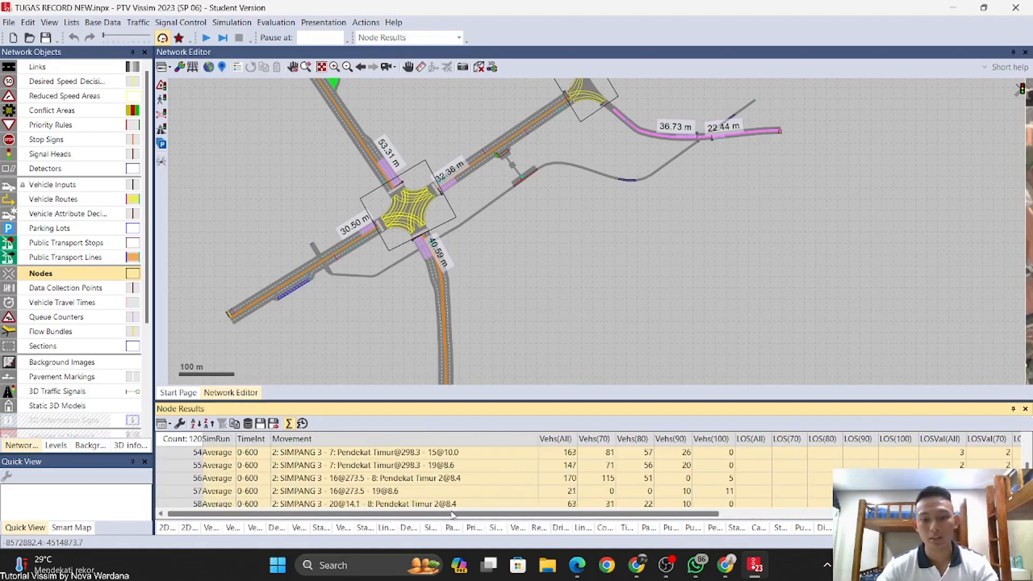
{"action": "left_click", "coordinate": [559, 441]}
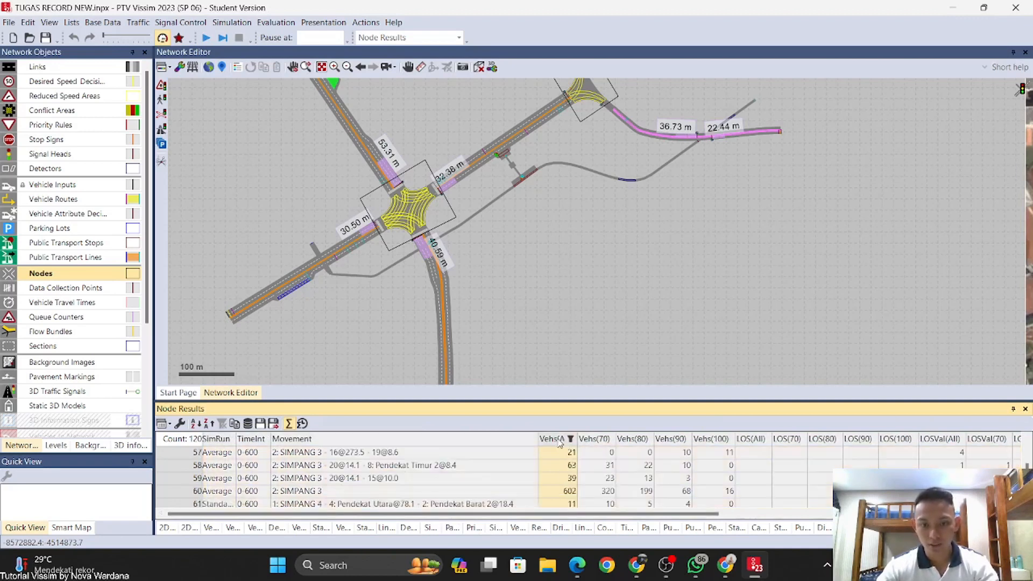
{"action": "scroll", "coordinate": [381, 475], "scroll_direction": "down", "scroll_amount": 1}
Step: Toggle Show queue lengths on and off in the nodes' graphic parameters to compare the queue displays at the four-leg intersection
{"action": "left_click_drag", "start_coordinate": [598, 270], "coordinate": [564, 309]}
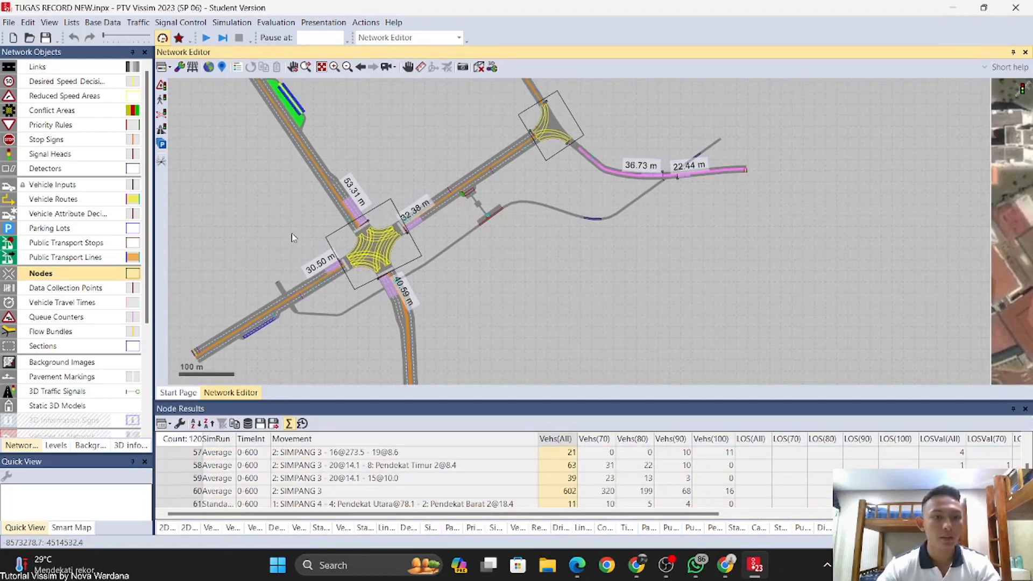
{"action": "scroll", "coordinate": [293, 237], "scroll_direction": "up", "scroll_amount": 3}
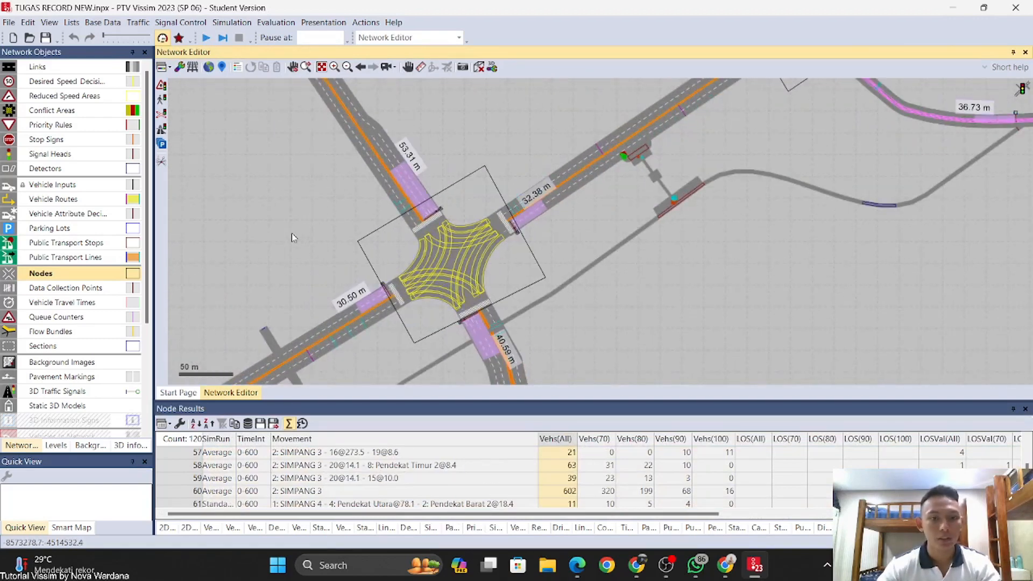
{"action": "left_click", "coordinate": [131, 275]}
{"action": "left_click", "coordinate": [131, 276]}
{"action": "scroll", "coordinate": [228, 396], "scroll_direction": "down", "scroll_amount": 3}
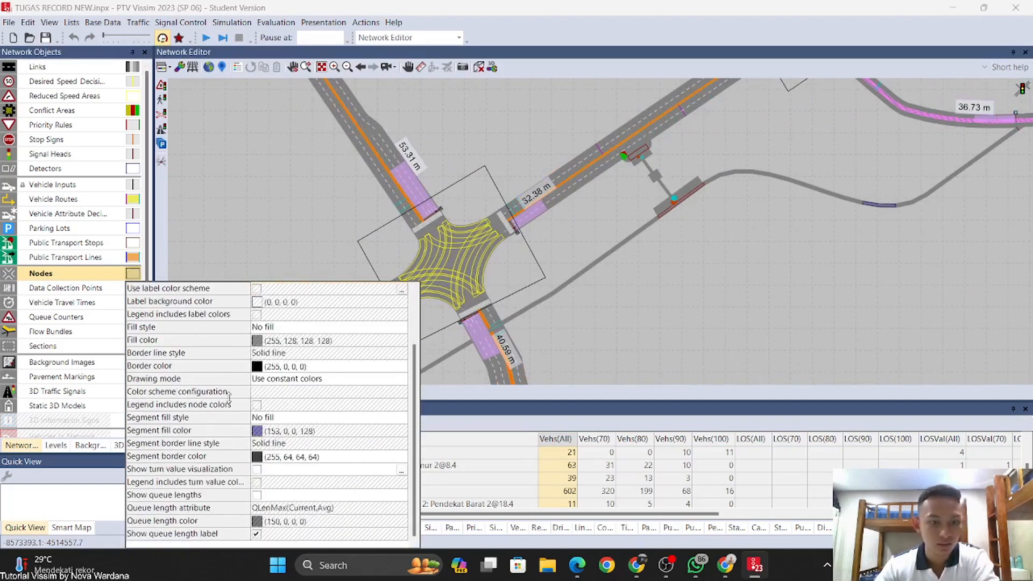
{"action": "left_click", "coordinate": [256, 496]}
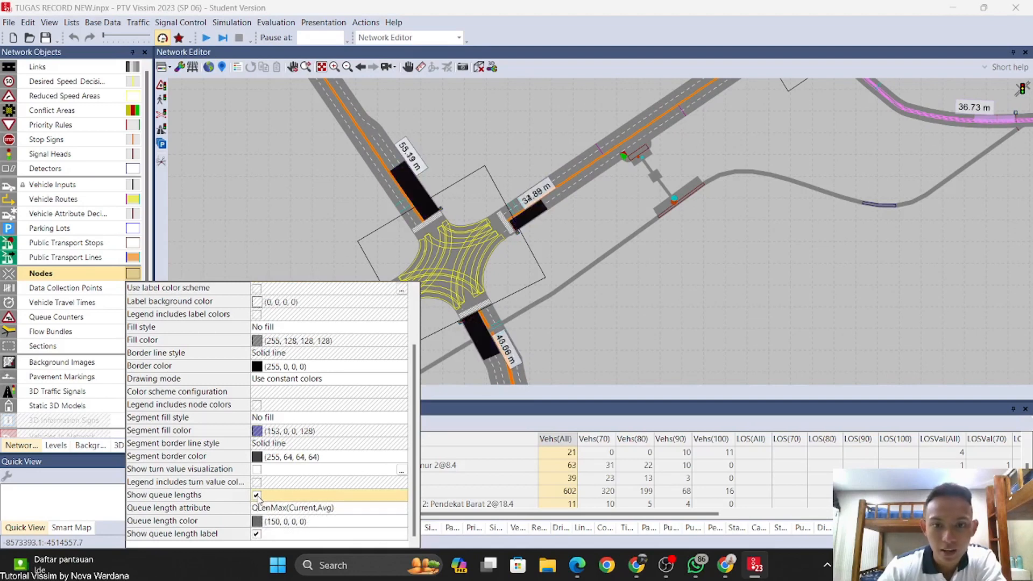
{"action": "left_click", "coordinate": [257, 496]}
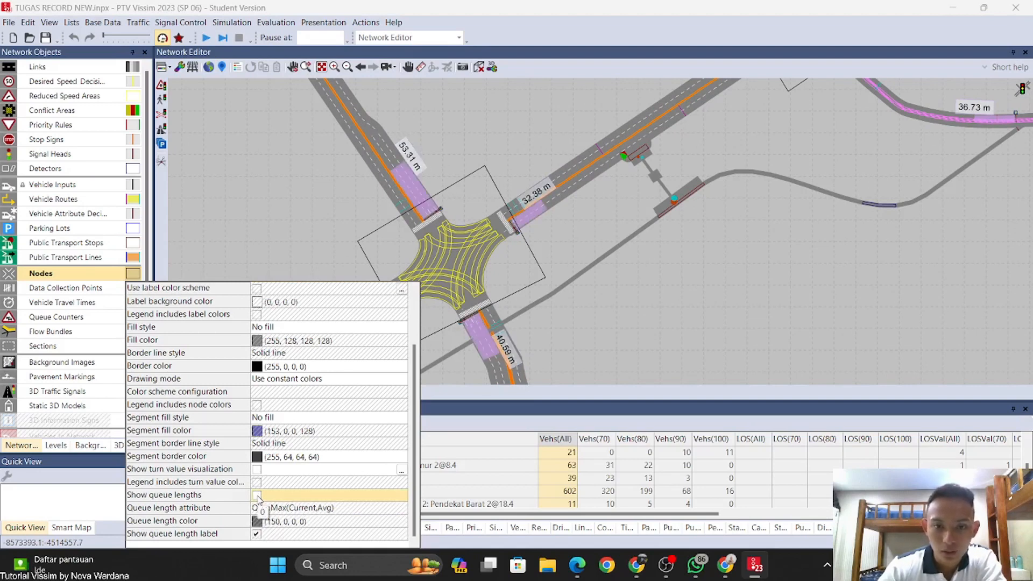
{"action": "left_click", "coordinate": [257, 496]}
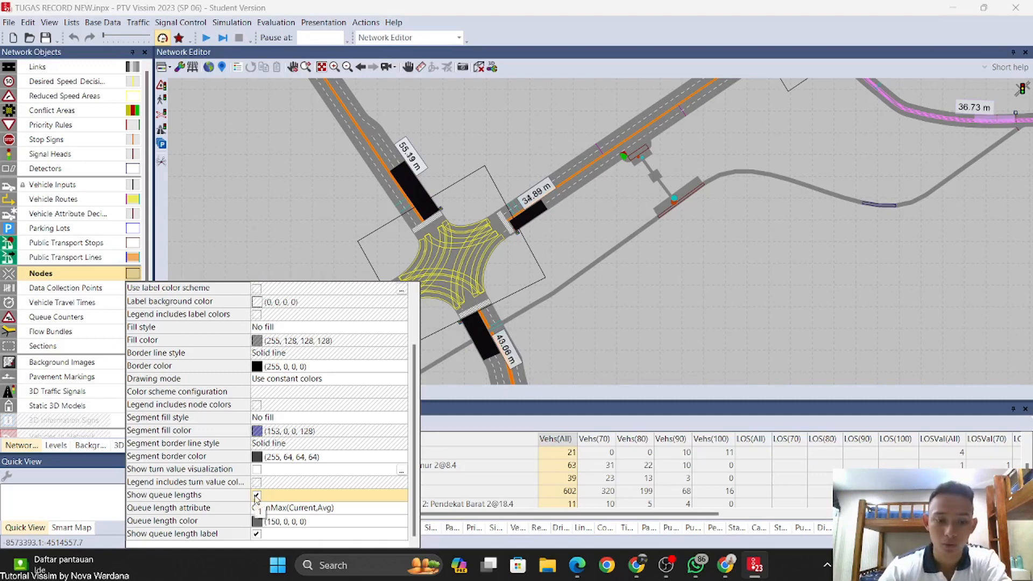
{"action": "left_click", "coordinate": [256, 495]}
{"action": "left_click", "coordinate": [256, 495]}
{"action": "left_click", "coordinate": [256, 495]}
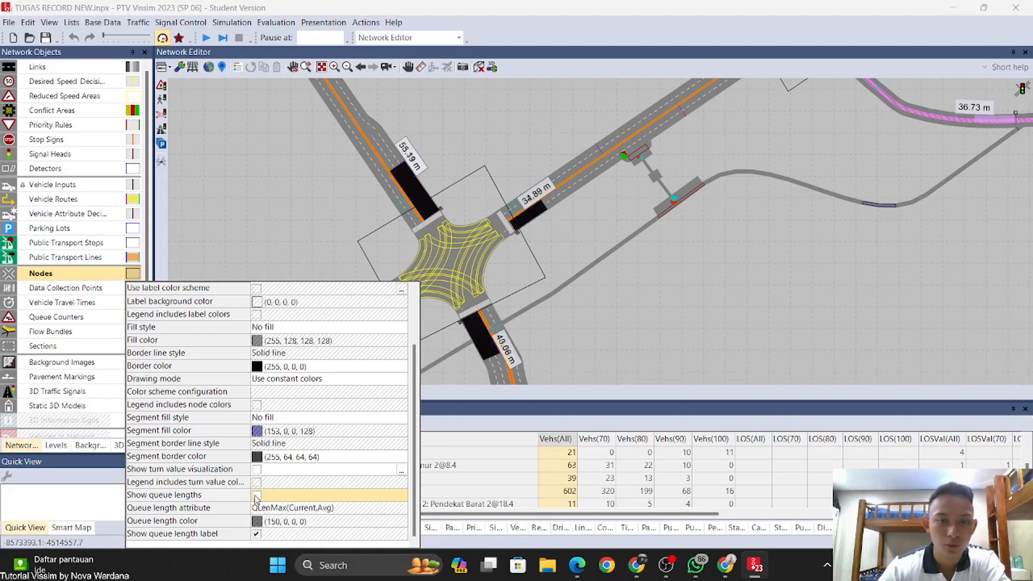
{"action": "left_click", "coordinate": [256, 496]}
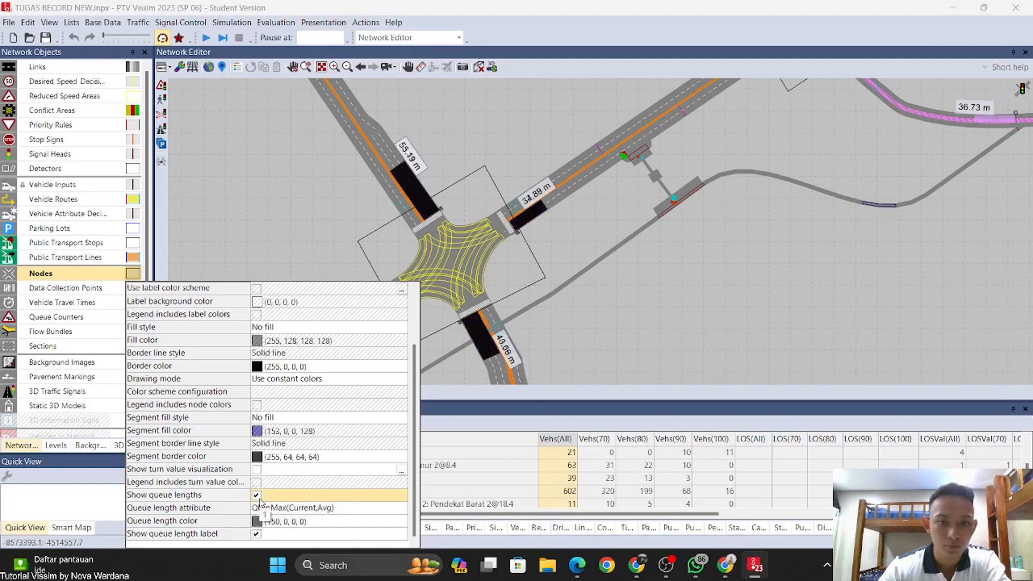
{"action": "left_click", "coordinate": [258, 496]}
{"action": "left_click", "coordinate": [256, 495]}
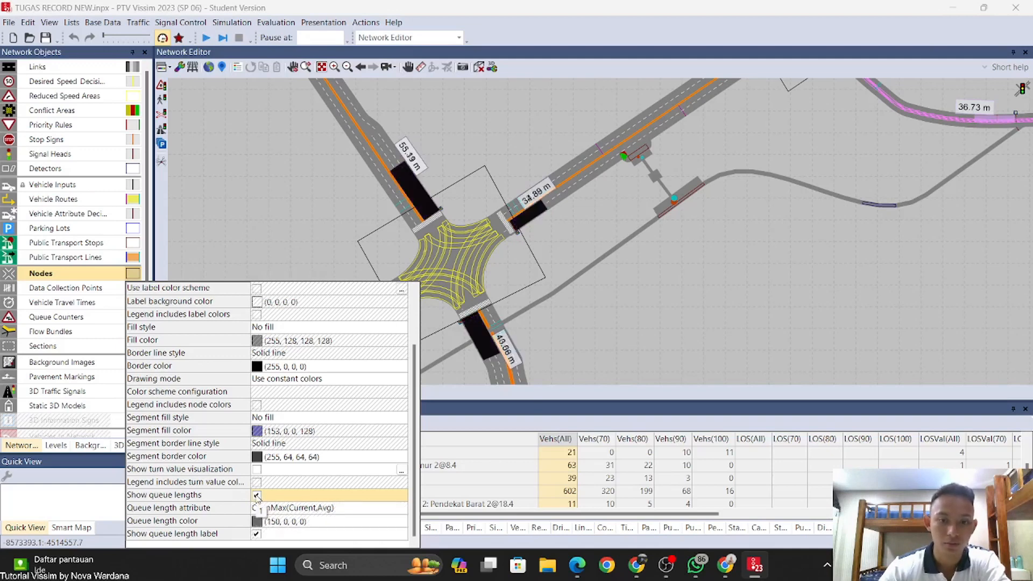
{"action": "left_click", "coordinate": [256, 495]}
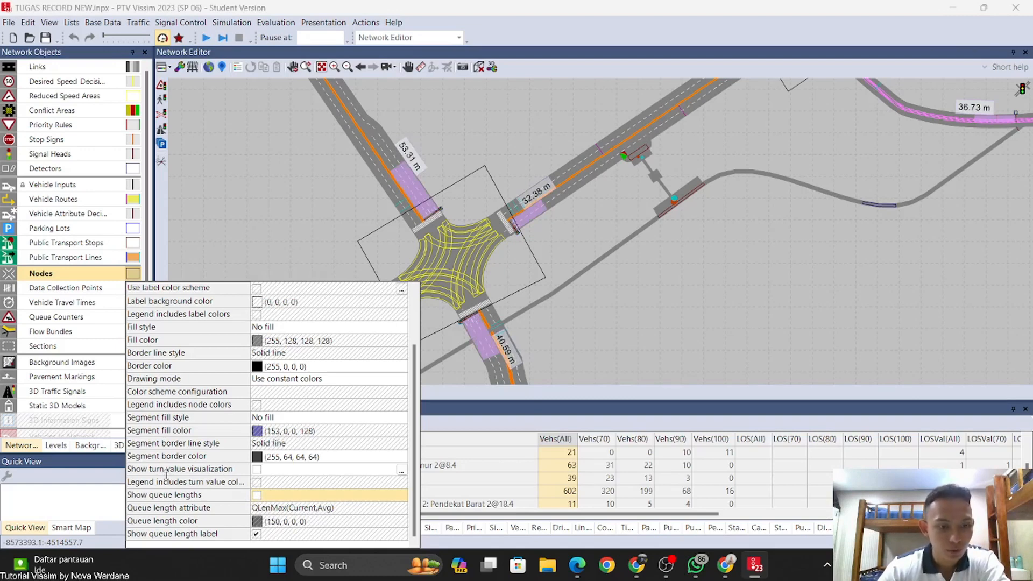
Step: Enable Show turn value visualization for the nodes and examine the turn volumes on each approach of the four-leg intersection
{"action": "left_click", "coordinate": [257, 469]}
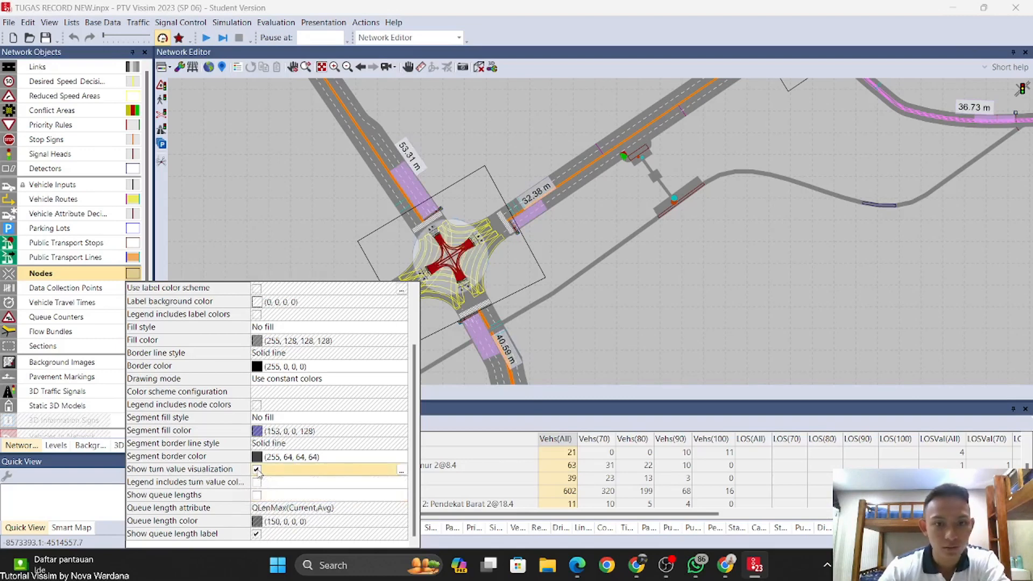
{"action": "scroll", "coordinate": [509, 297], "scroll_direction": "up", "scroll_amount": 5}
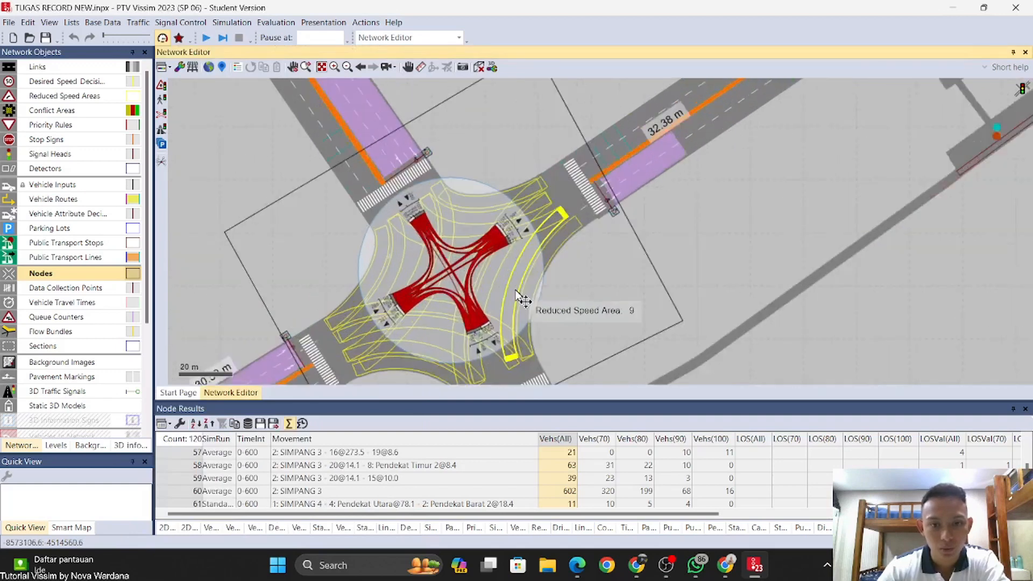
{"action": "scroll", "coordinate": [530, 213], "scroll_direction": "up", "scroll_amount": 4}
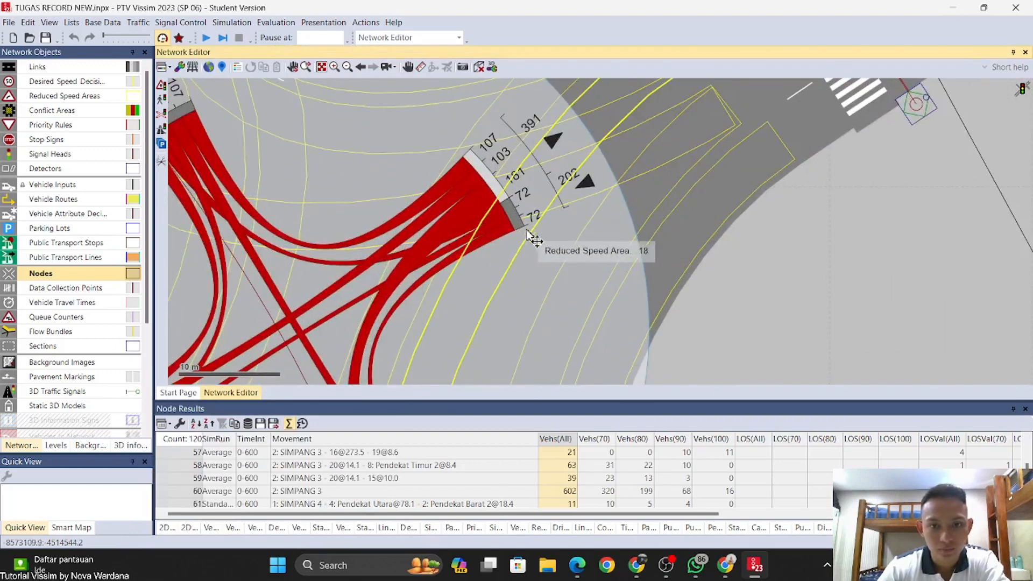
{"action": "scroll", "coordinate": [538, 196], "scroll_direction": "down", "scroll_amount": 4}
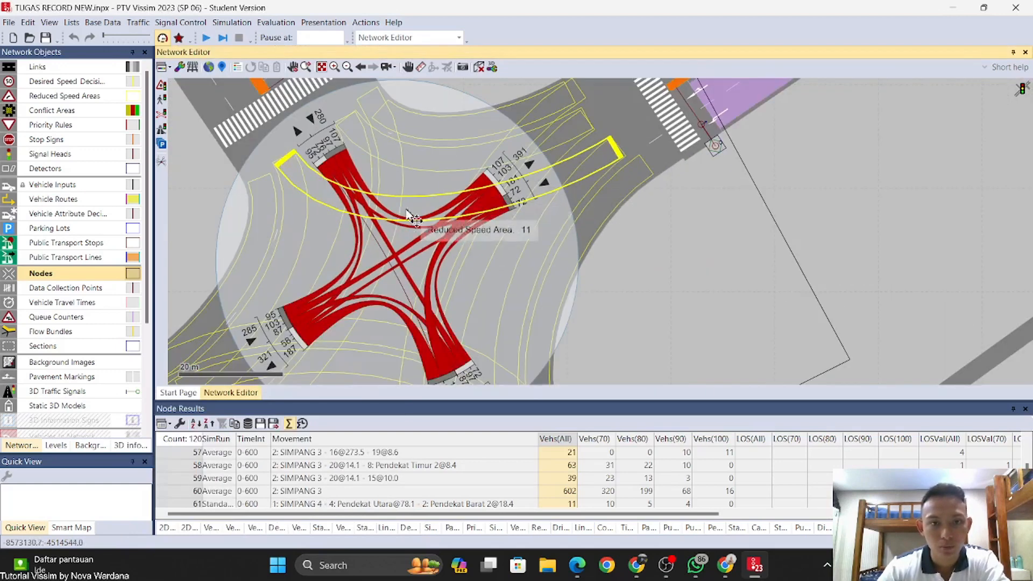
{"action": "scroll", "coordinate": [323, 182], "scroll_direction": "down", "scroll_amount": 3}
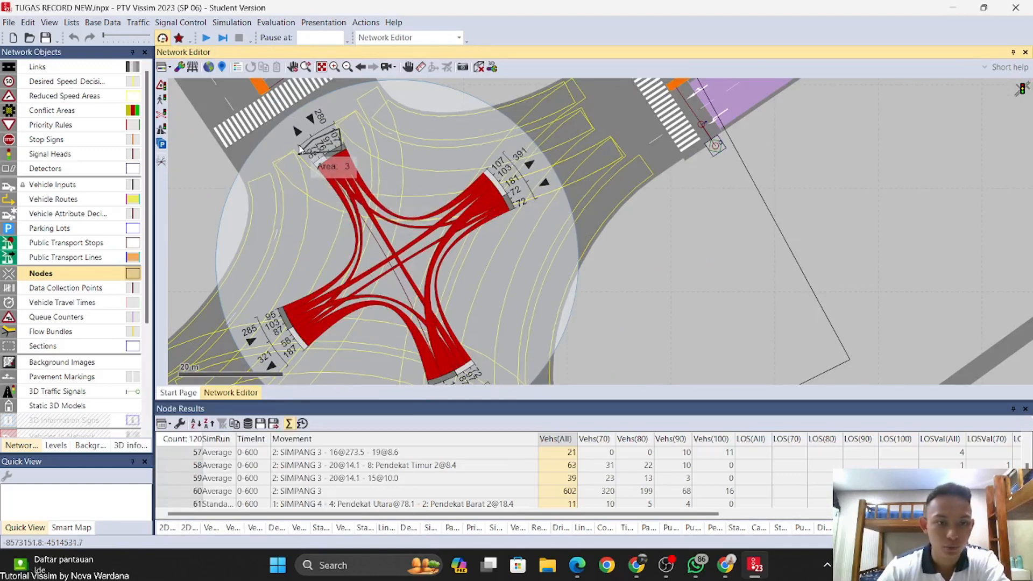
{"action": "scroll", "coordinate": [425, 269], "scroll_direction": "up", "scroll_amount": 5}
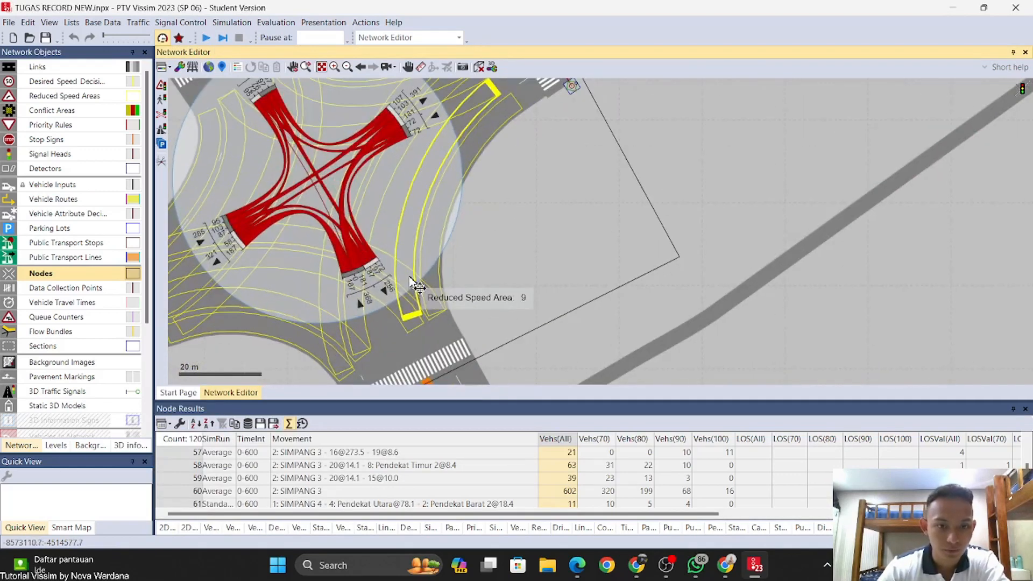
{"action": "scroll", "coordinate": [431, 243], "scroll_direction": "down", "scroll_amount": 2}
{"action": "scroll", "coordinate": [371, 269], "scroll_direction": "up", "scroll_amount": 2}
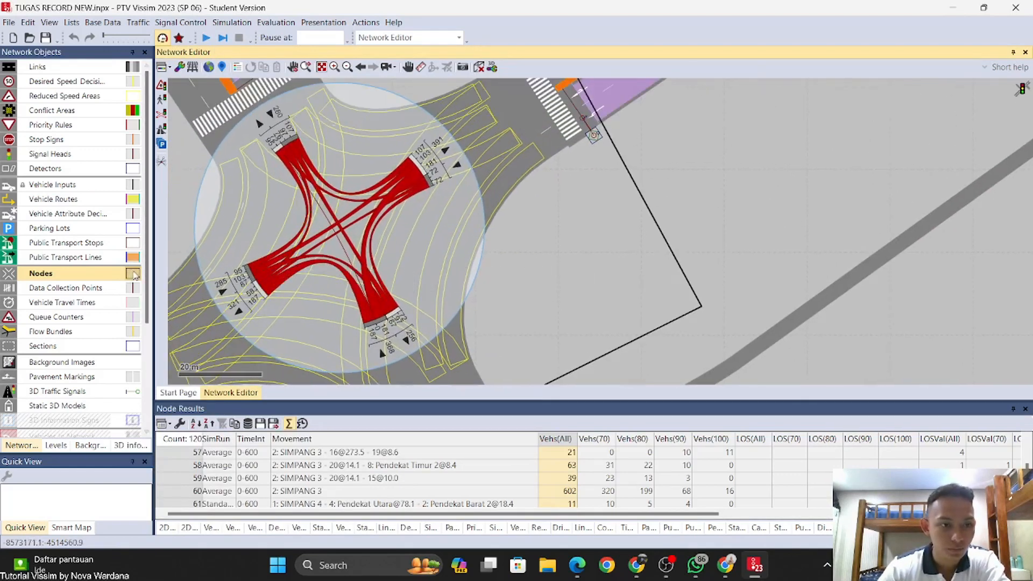
Step: Try displaying the node labels through the nodes' graphic parameters
{"action": "left_click", "coordinate": [133, 273]}
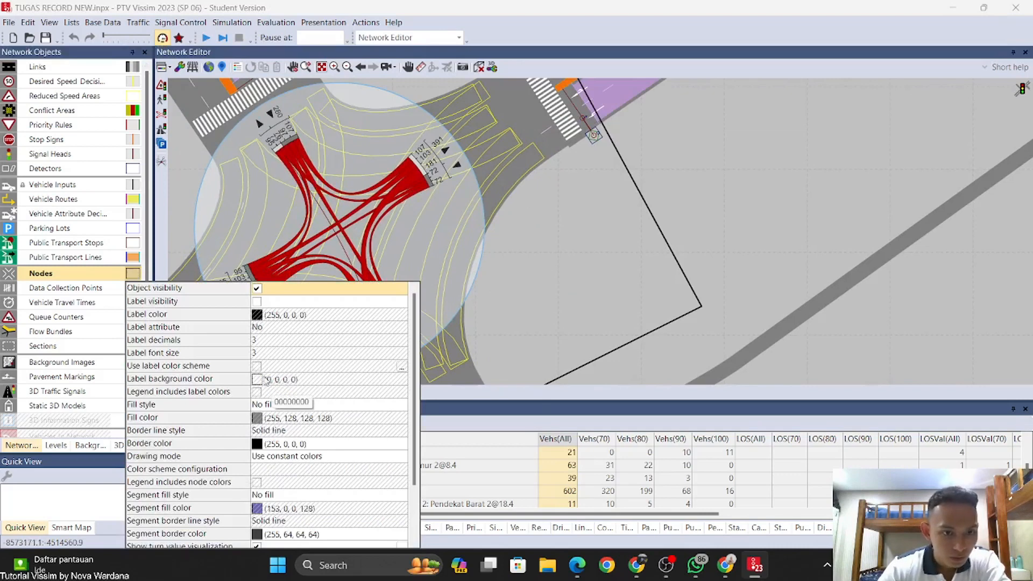
{"action": "left_click", "coordinate": [257, 302]}
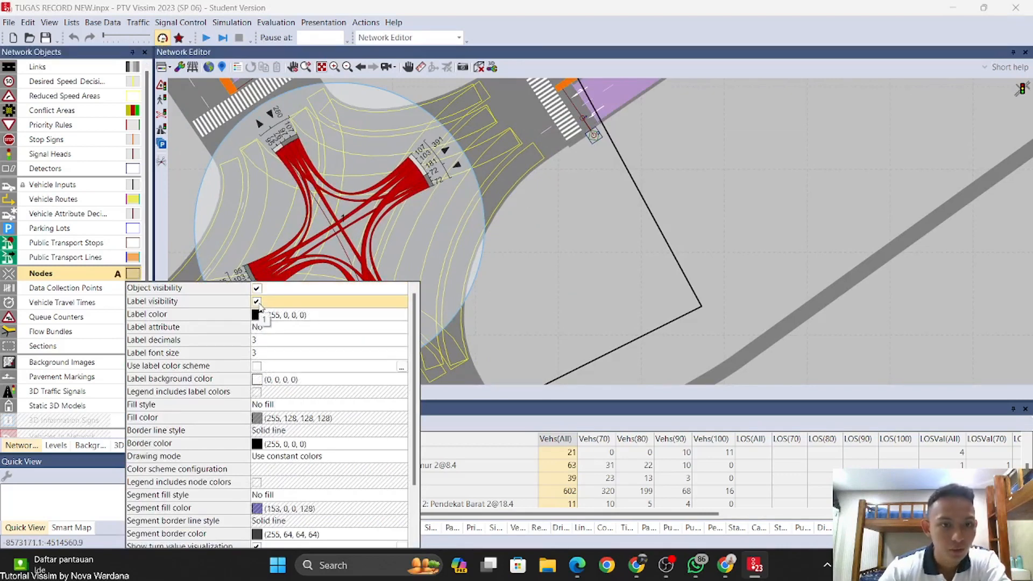
{"action": "left_click", "coordinate": [257, 302]}
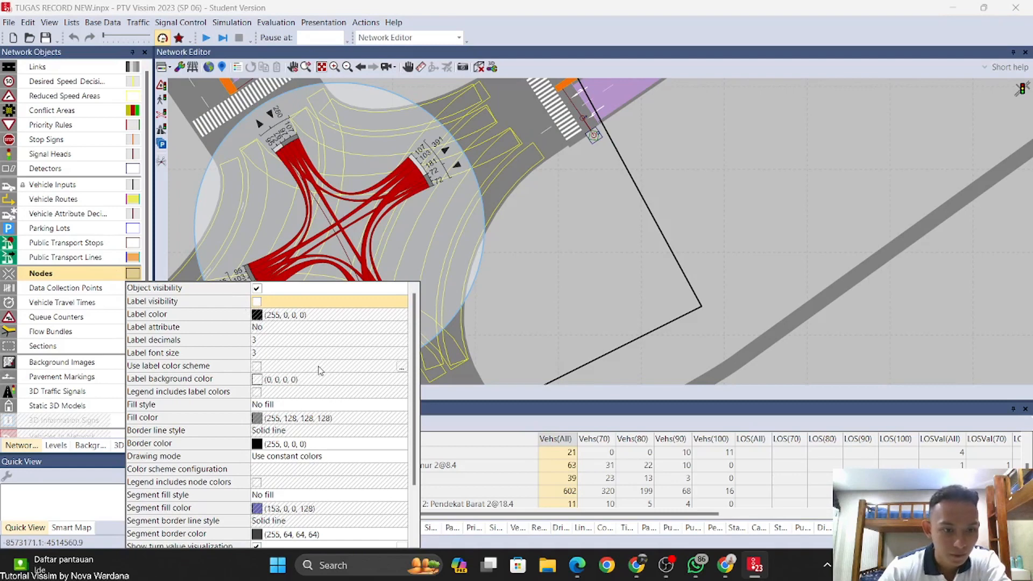
{"action": "scroll", "coordinate": [312, 379], "scroll_direction": "down", "scroll_amount": 2}
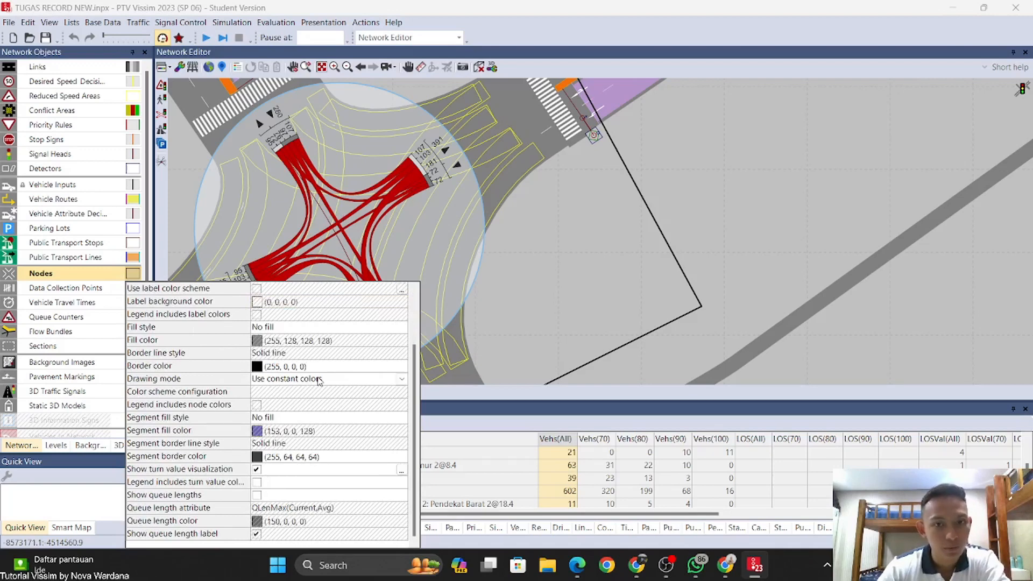
{"action": "left_click", "coordinate": [722, 208]}
Step: Examine the turn value diagrams at both intersections and the data collection point at the outer end of the western approach
{"action": "left_click_drag", "start_coordinate": [789, 140], "coordinate": [636, 235]}
{"action": "scroll", "coordinate": [638, 240], "scroll_direction": "down", "scroll_amount": 4}
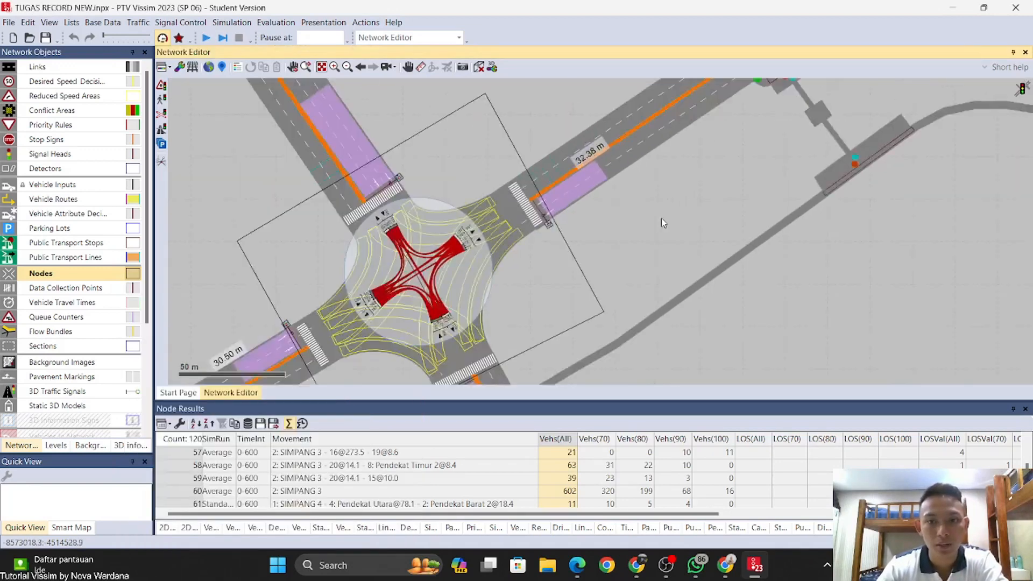
{"action": "scroll", "coordinate": [560, 267], "scroll_direction": "down", "scroll_amount": 2}
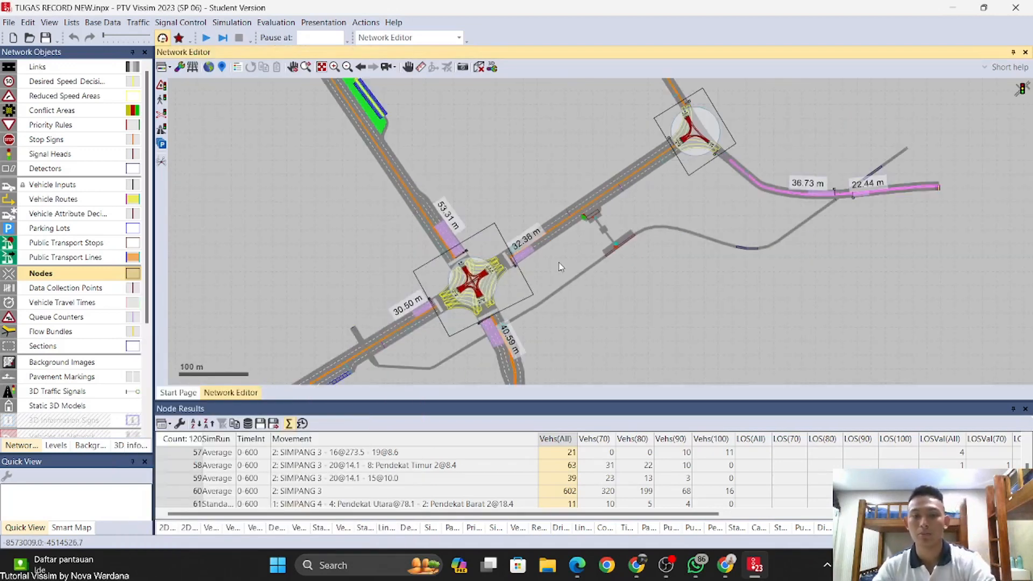
{"action": "scroll", "coordinate": [486, 310], "scroll_direction": "down", "scroll_amount": 1}
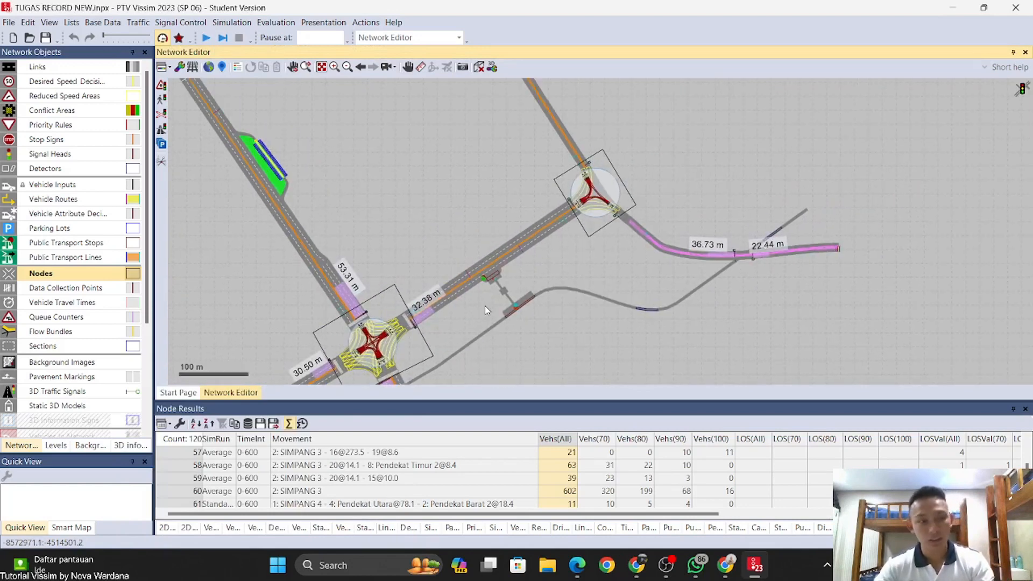
{"action": "left_click_drag", "start_coordinate": [483, 305], "coordinate": [642, 174]}
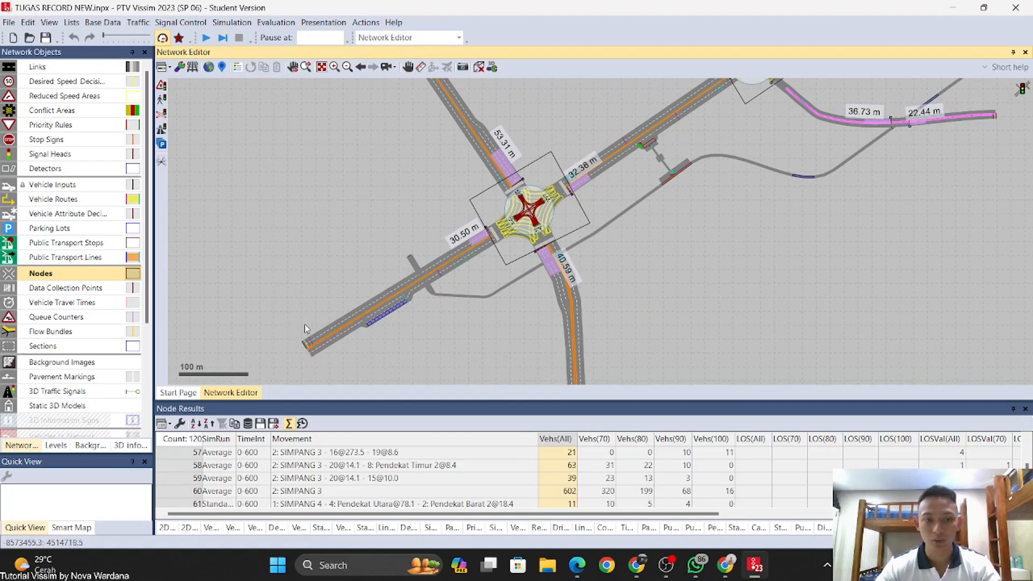
{"action": "scroll", "coordinate": [310, 343], "scroll_direction": "up", "scroll_amount": 2}
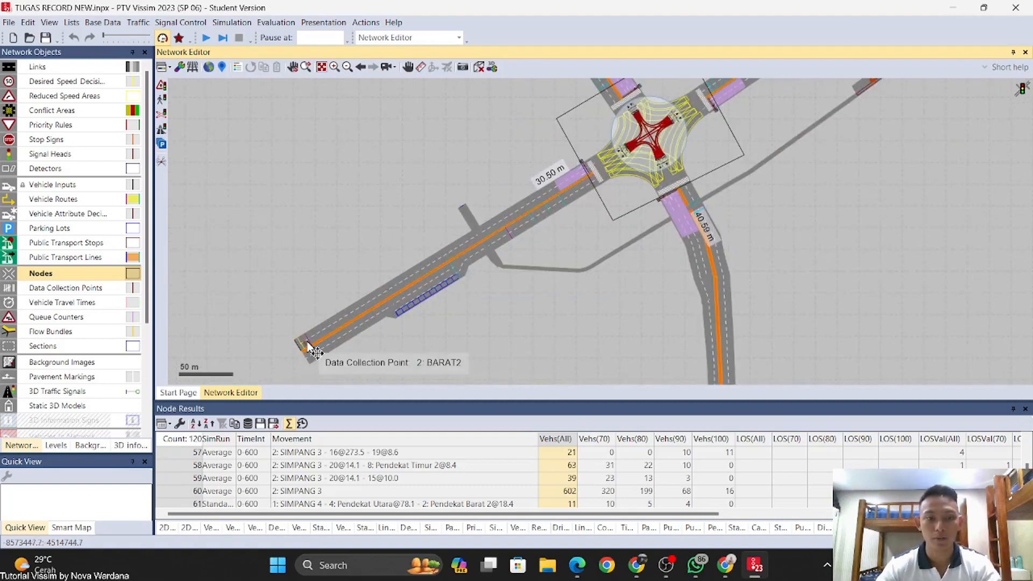
Step: Examine the queue length displays on the approaches of the four-leg and three-leg intersections across the network
{"action": "left_click_drag", "start_coordinate": [647, 228], "coordinate": [615, 268]}
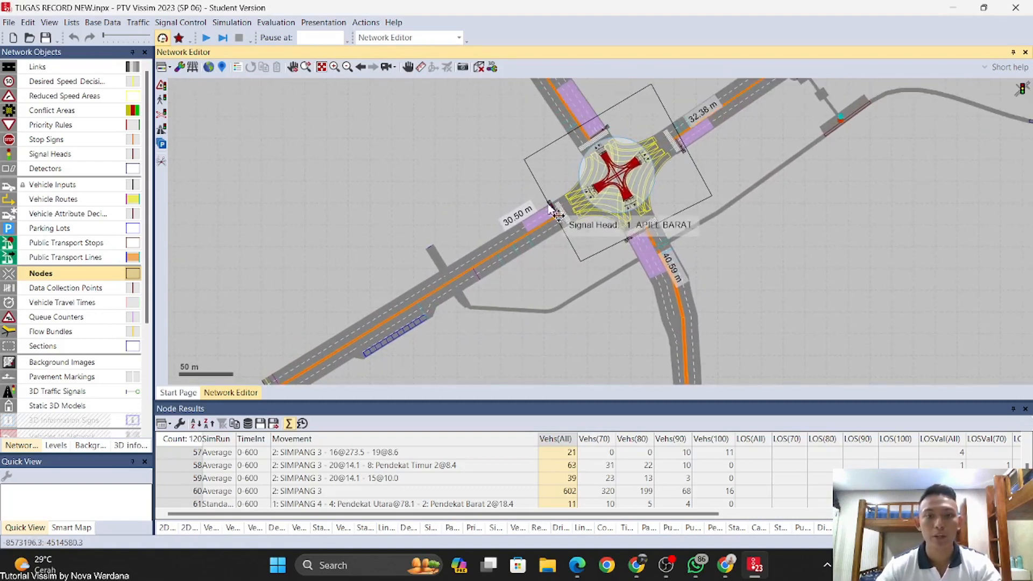
{"action": "left_click_drag", "start_coordinate": [598, 83], "coordinate": [528, 343]}
{"action": "left_click_drag", "start_coordinate": [526, 278], "coordinate": [422, 119]}
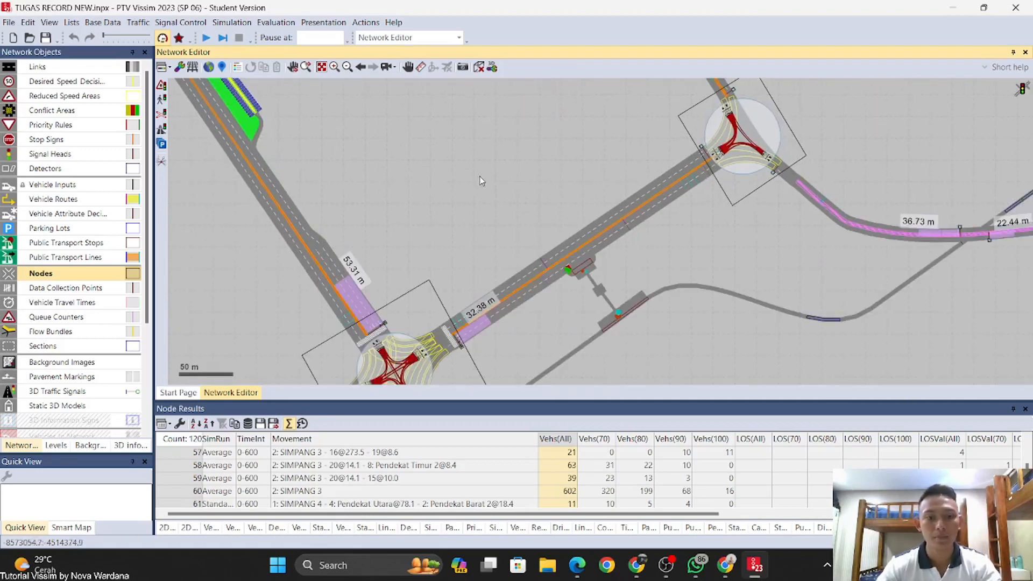
{"action": "left_click_drag", "start_coordinate": [511, 260], "coordinate": [503, 157]}
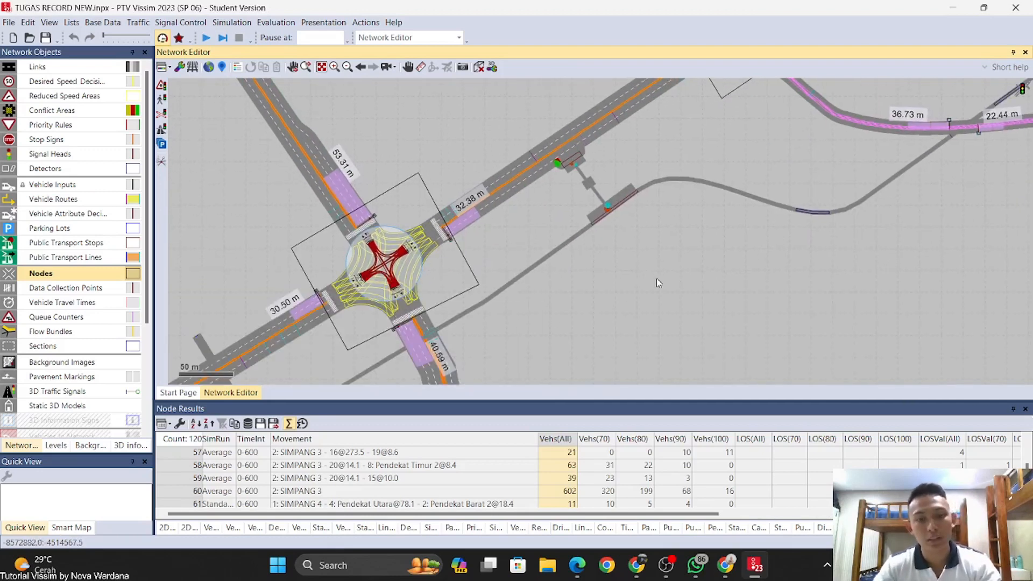
{"action": "left_click_drag", "start_coordinate": [656, 278], "coordinate": [621, 305]}
{"action": "scroll", "coordinate": [621, 305], "scroll_direction": "down", "scroll_amount": 3}
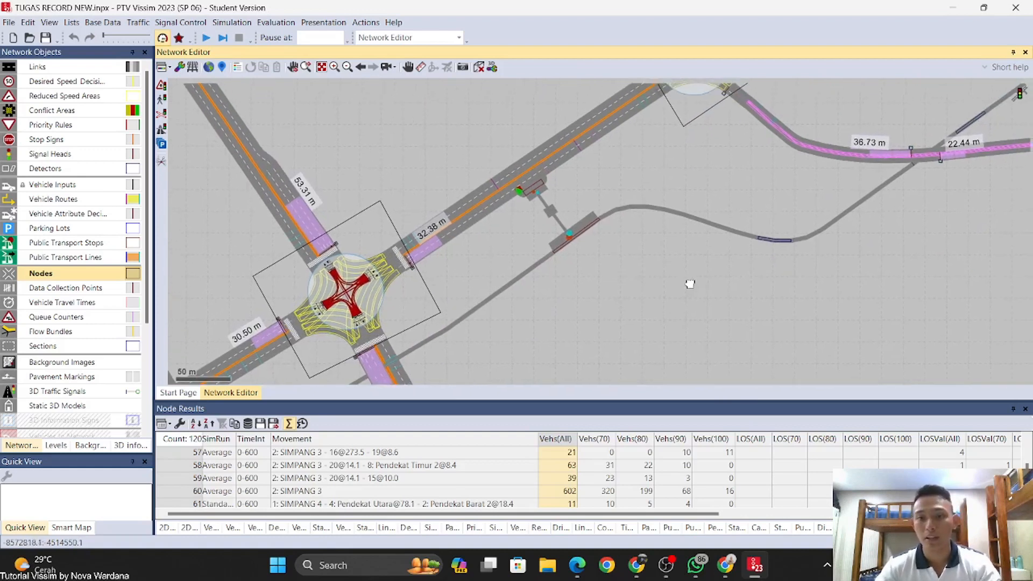
{"action": "scroll", "coordinate": [624, 319], "scroll_direction": "down", "scroll_amount": 2}
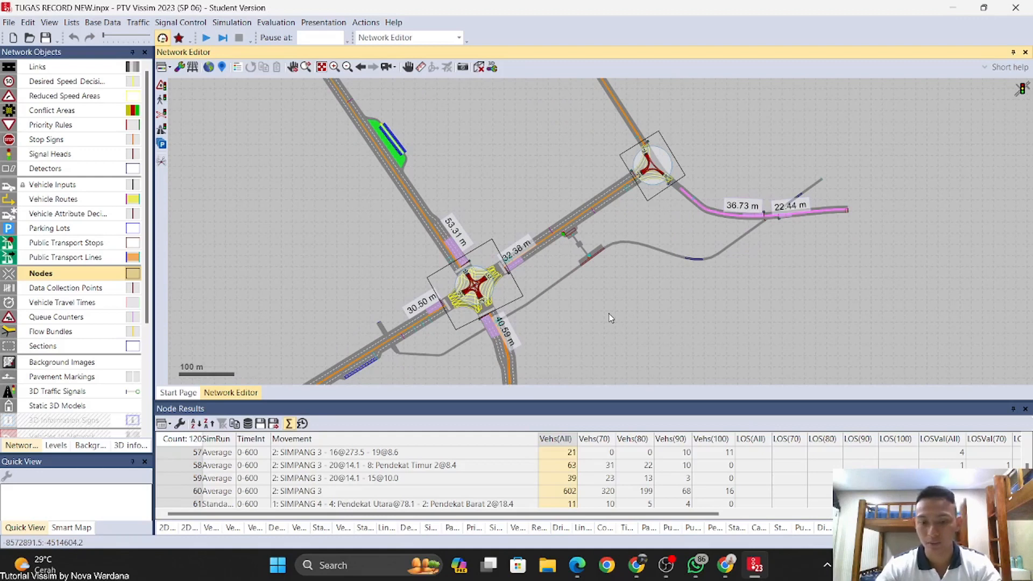
{"action": "left_click_drag", "start_coordinate": [610, 317], "coordinate": [566, 295]}
{"action": "scroll", "coordinate": [566, 295], "scroll_direction": "up", "scroll_amount": 2}
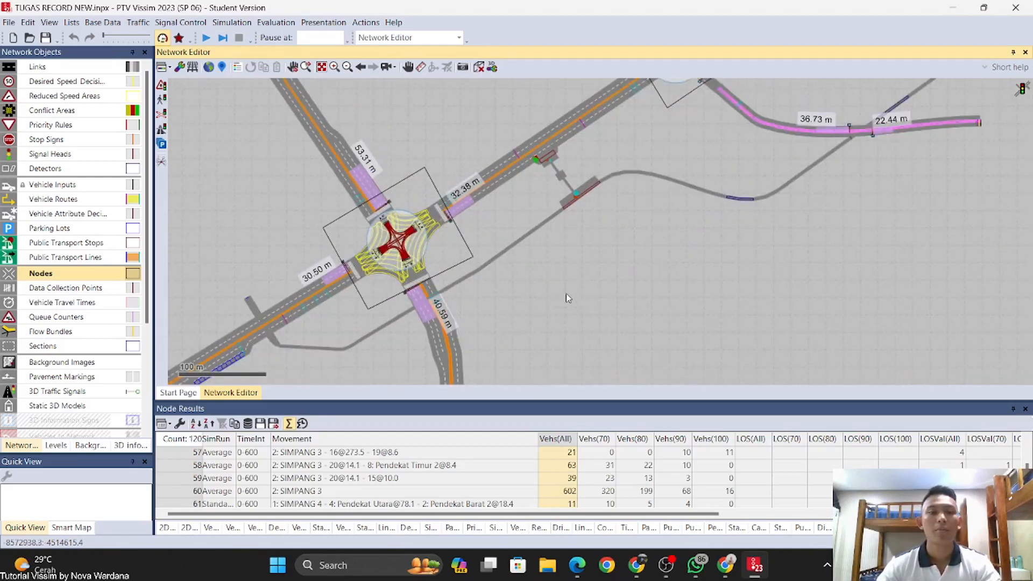